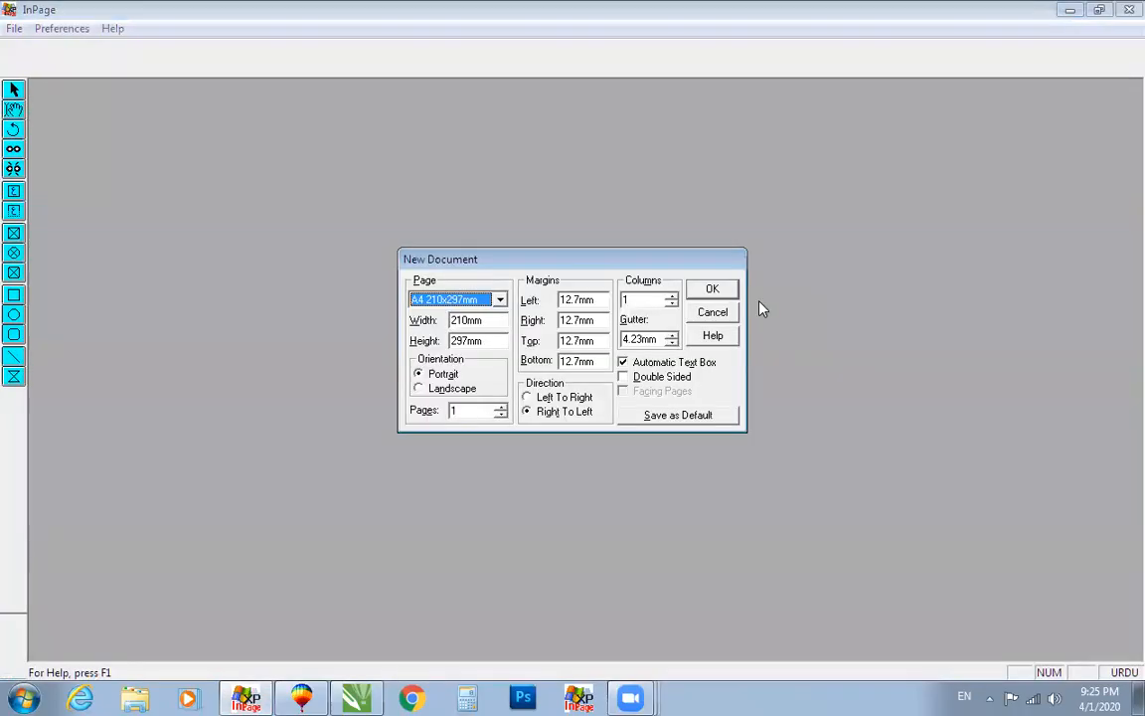
# Step: Create a new one-page A4 portrait document, 210 x 297 mm, with right-to-left direction and an automatic text box
pyautogui.press('Return')
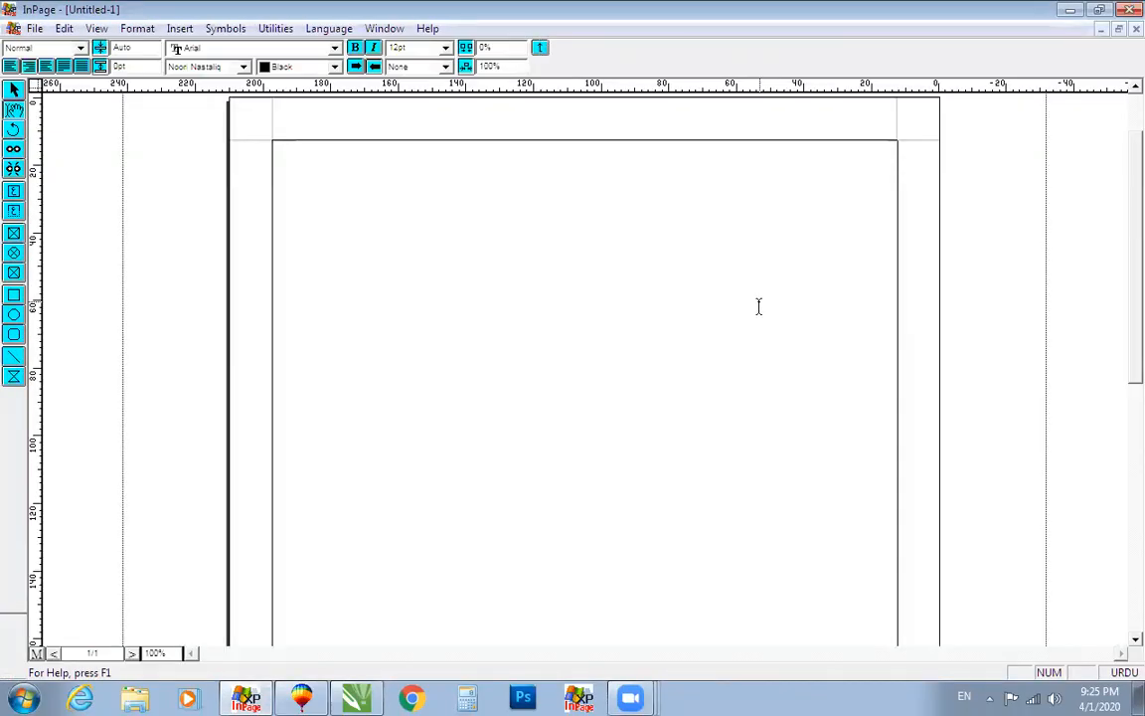
pyautogui.hotkey('ctrl', '2')
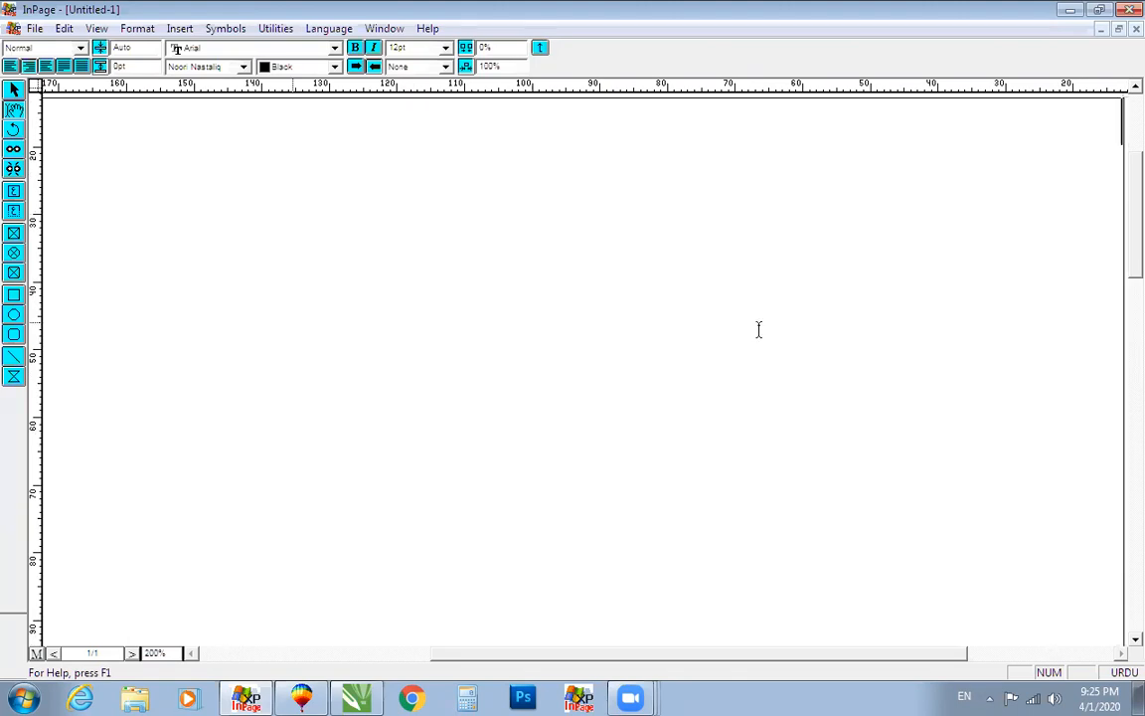
# Step: Try to open previously used documents from the recent files
pyautogui.click(33, 30)
pyautogui.click(228, 366)
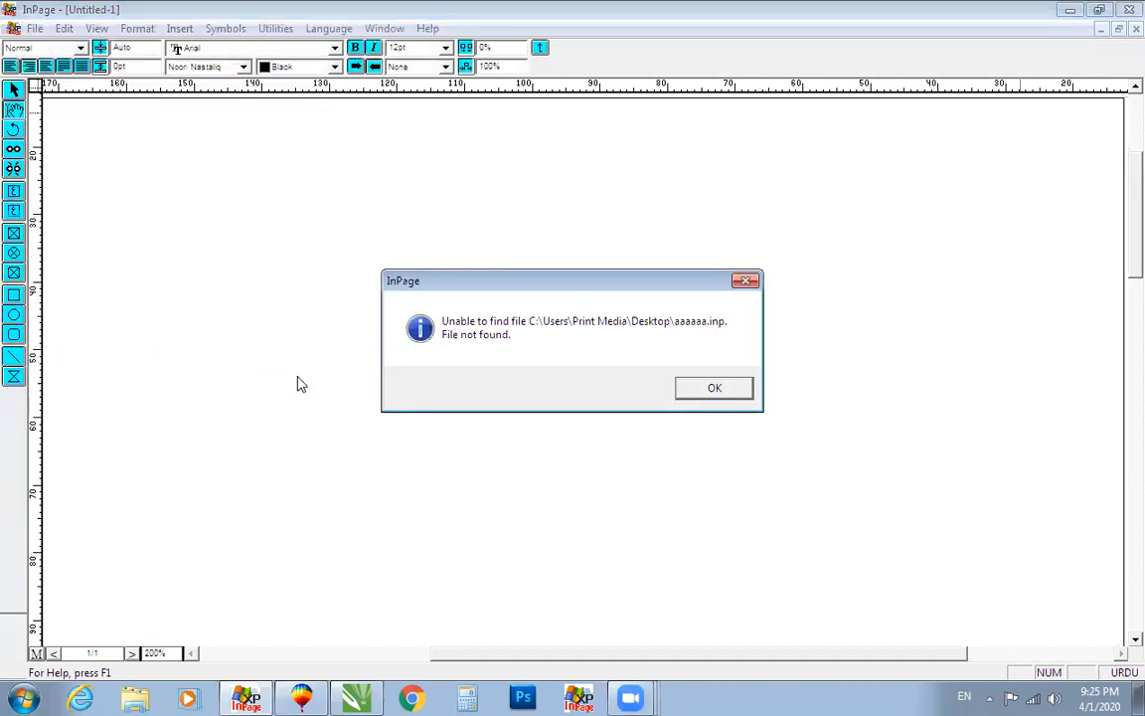
pyautogui.click(720, 395)
pyautogui.click(34, 28)
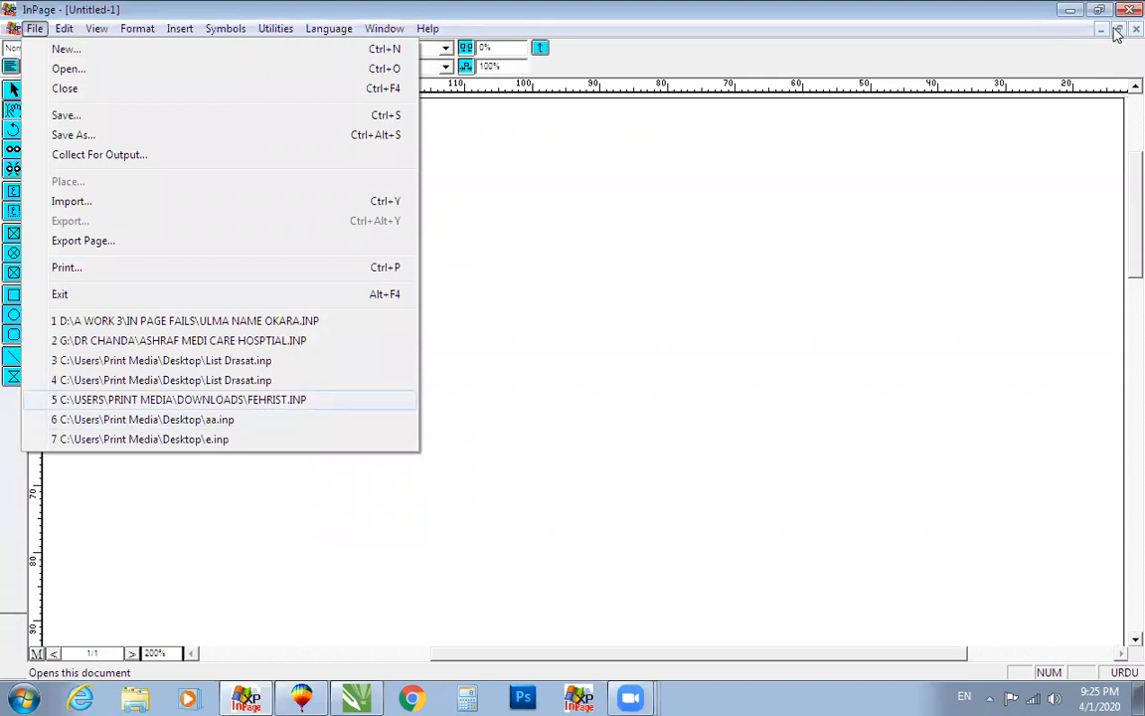
pyautogui.press('Return')
pyautogui.press('Return')
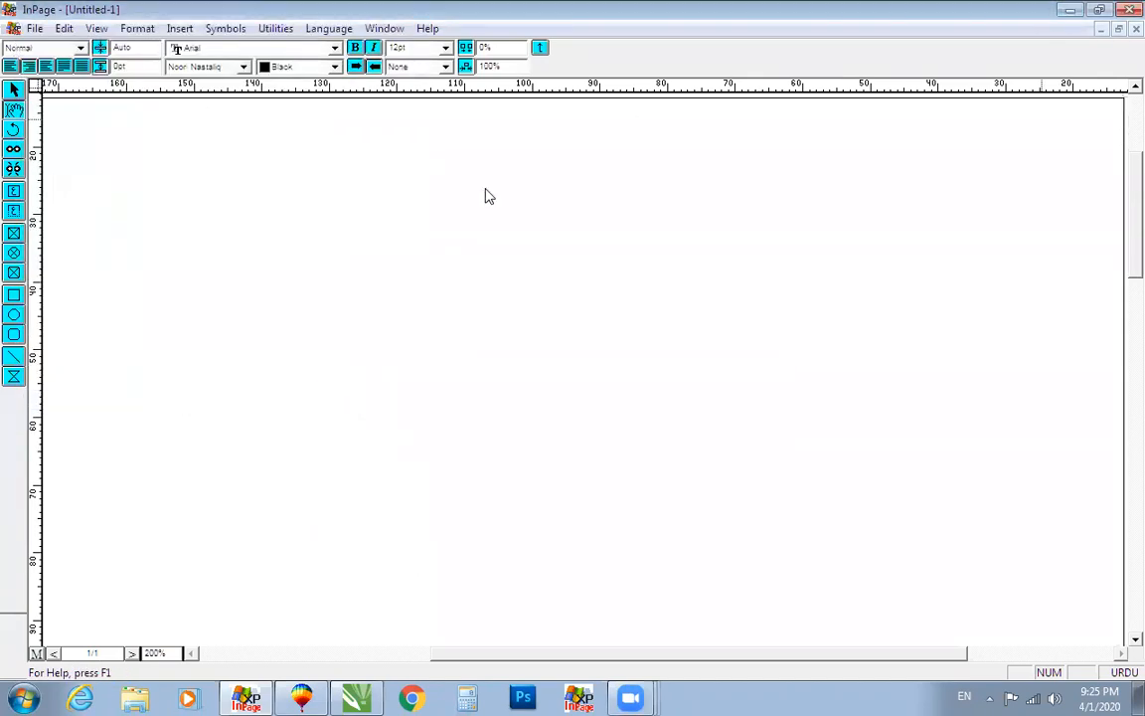
# Step: Switch to Windows Explorer and open the A Work 3 folder on Local Disk (D:)
pyautogui.press('super+d')
pyautogui.press('t')
pyautogui.press('Home')
pyautogui.press('Return')
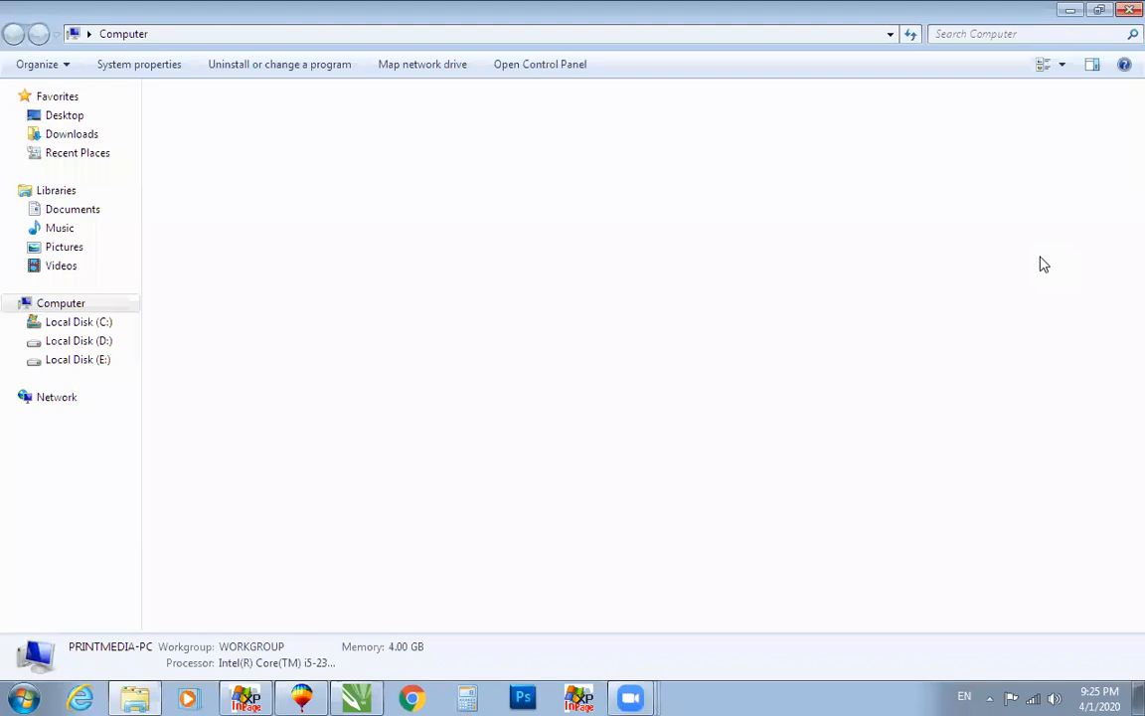
pyautogui.press('Down')
pyautogui.press('Right')
pyautogui.press('Return')
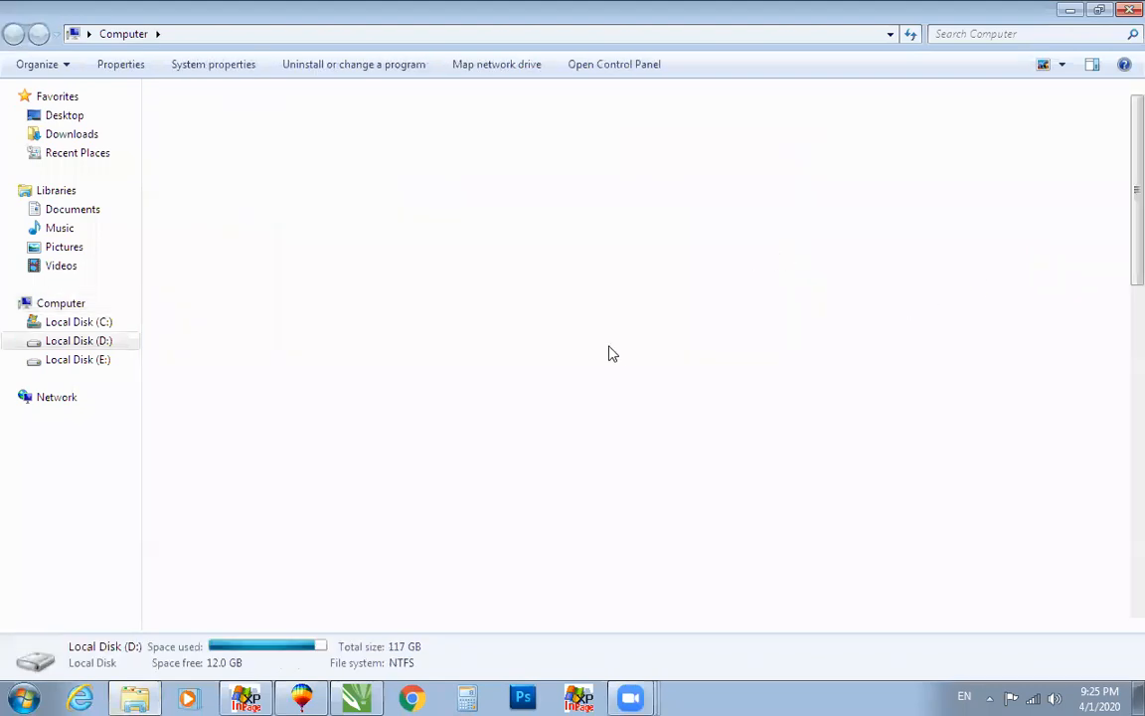
pyautogui.press('Right')
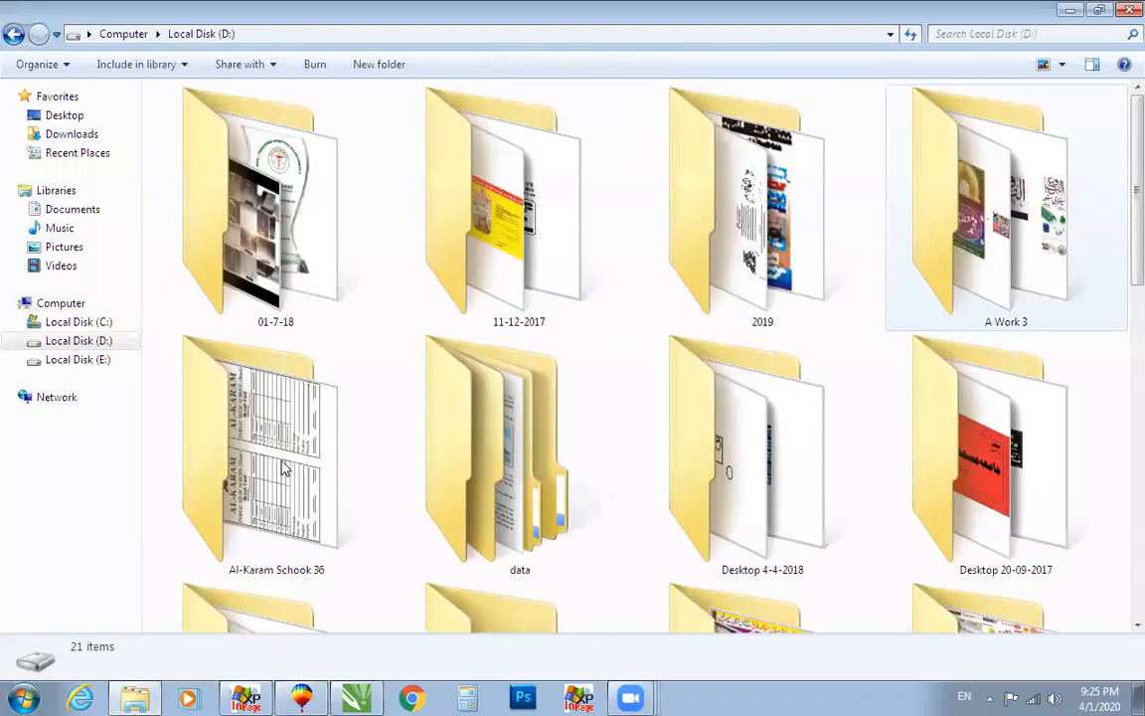
pyautogui.press('Return')
# Step: Find the in page fails folder and open the saved Urdu application letter from it in InPage
pyautogui.press('a')
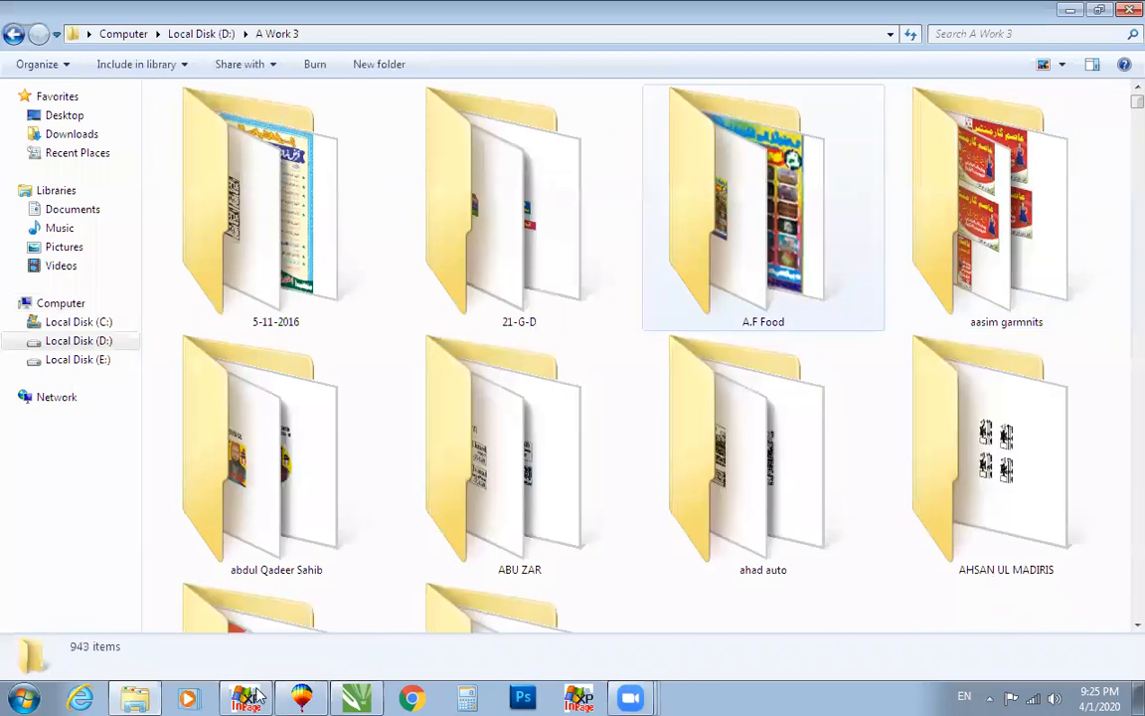
pyautogui.press('i')
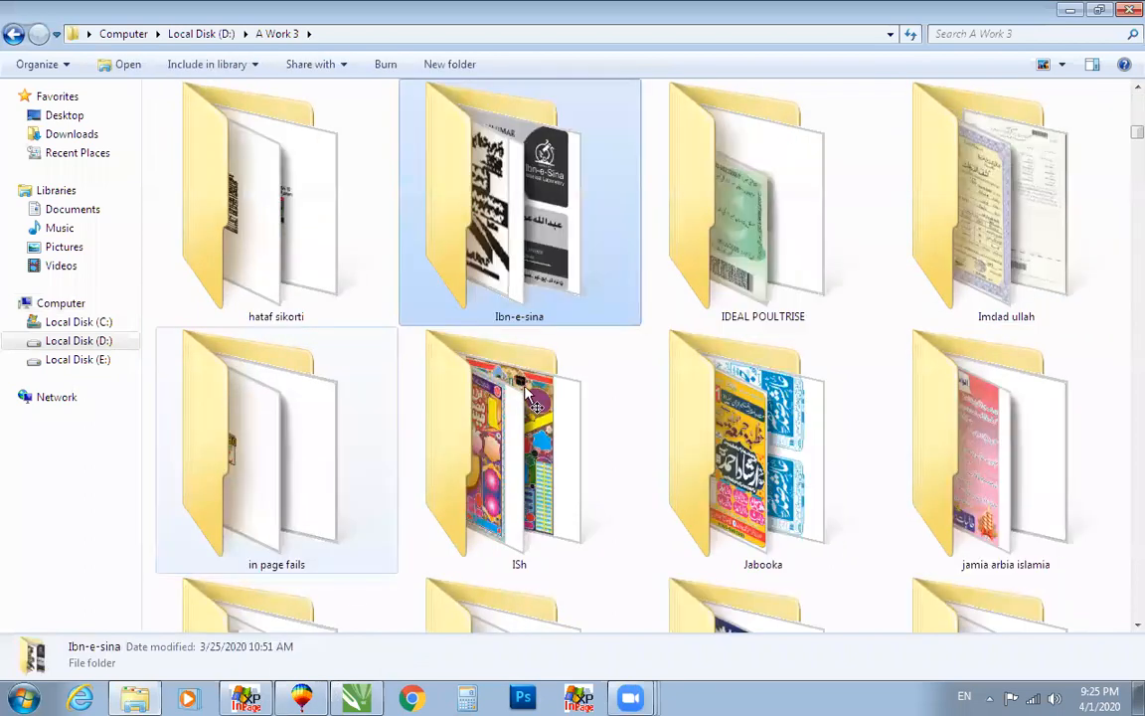
pyautogui.press('n')
pyautogui.hotkey('alt', 'Tab')
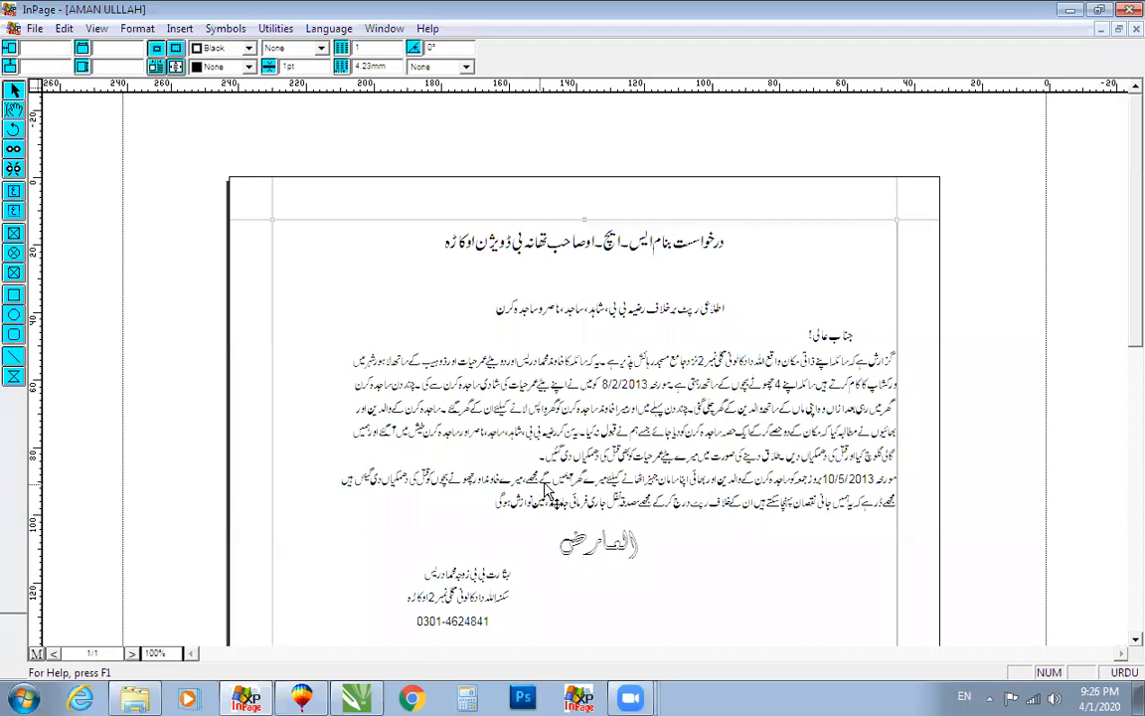
# Step: Examine the application letter's layout, from the heading and subject line to the body paragraphs and closing
pyautogui.hotkey('ctrl', '2')
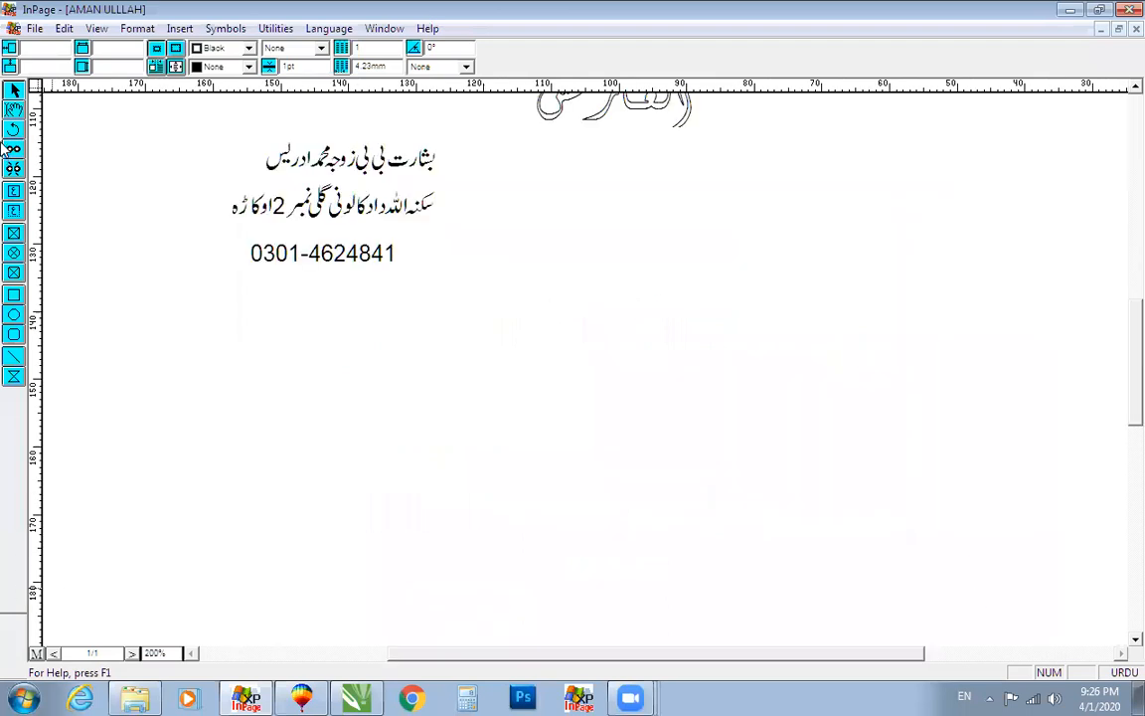
pyautogui.click(15, 110)
pyautogui.moveTo(1132, 366); pyautogui.dragTo(1132, 239)
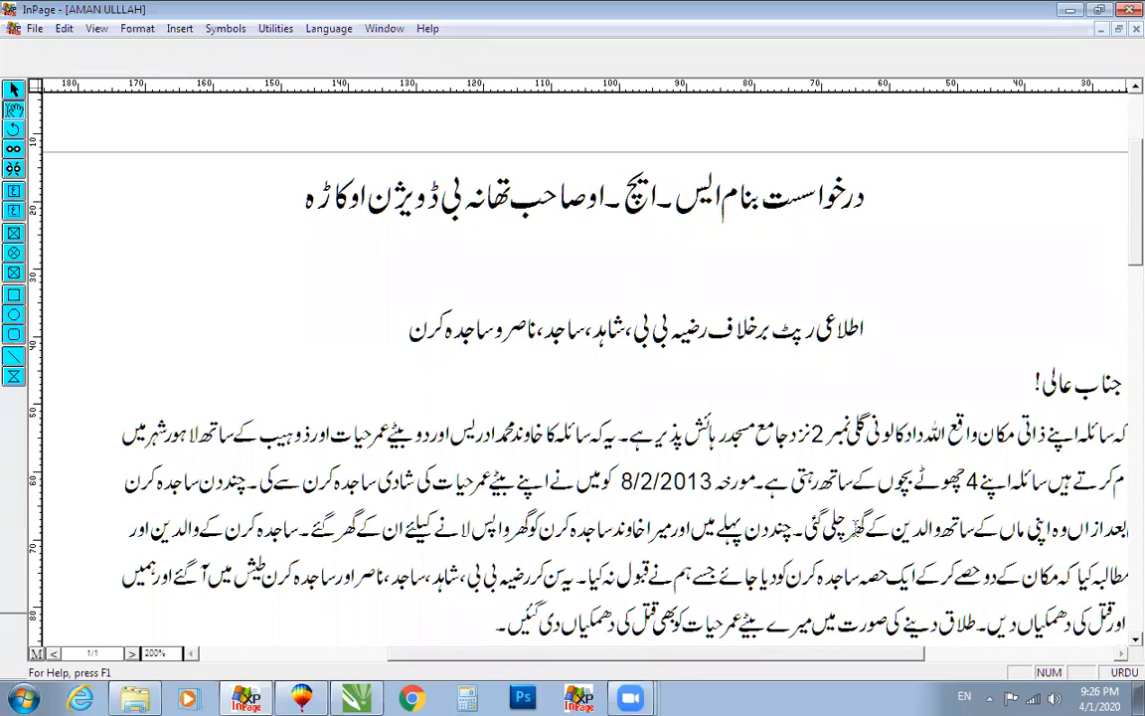
pyautogui.click(866, 499)
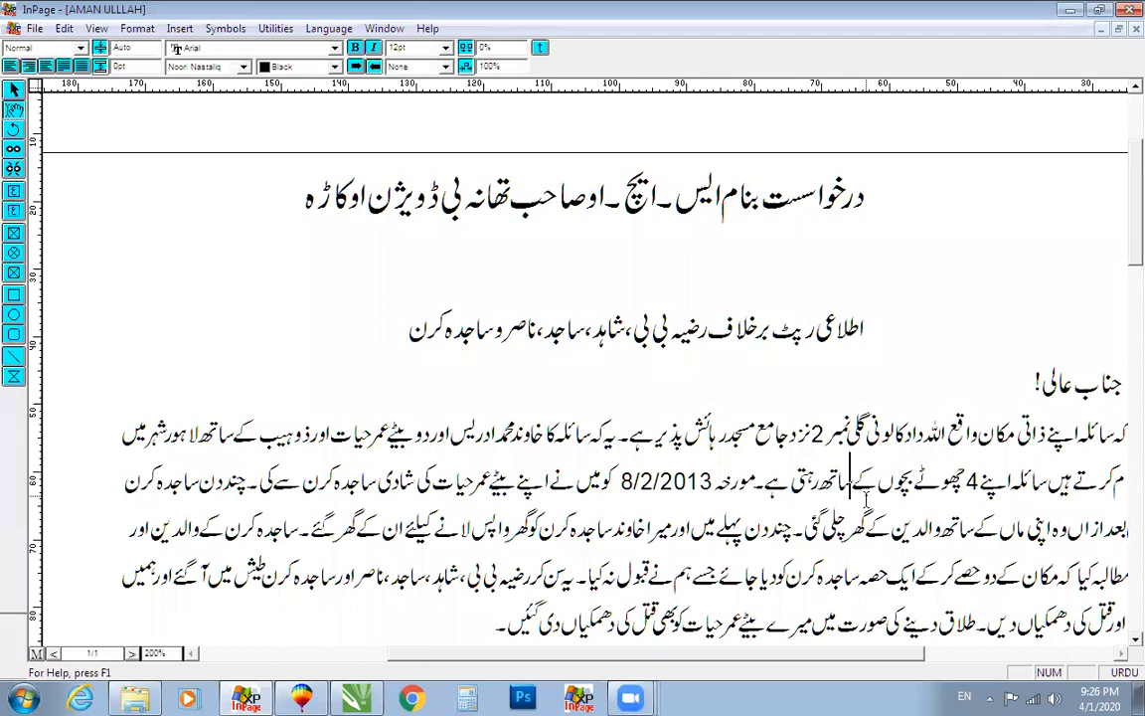
pyautogui.press('F5')
pyautogui.click(871, 182)
pyautogui.press('Up')
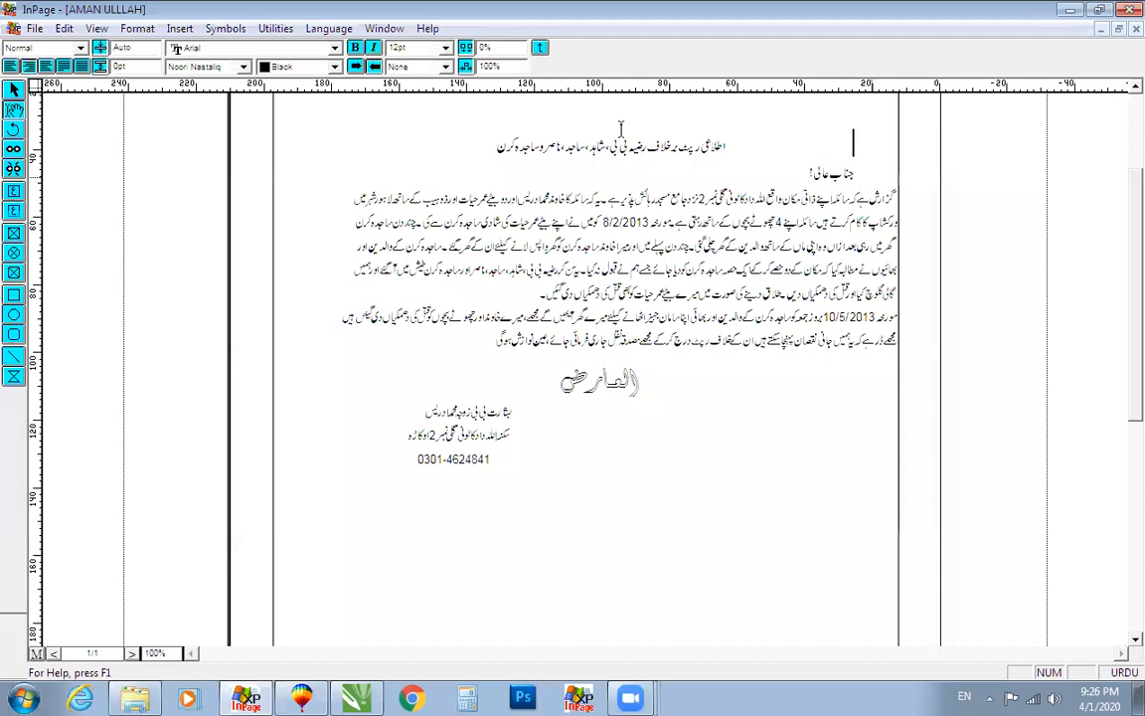
pyautogui.press('Up')
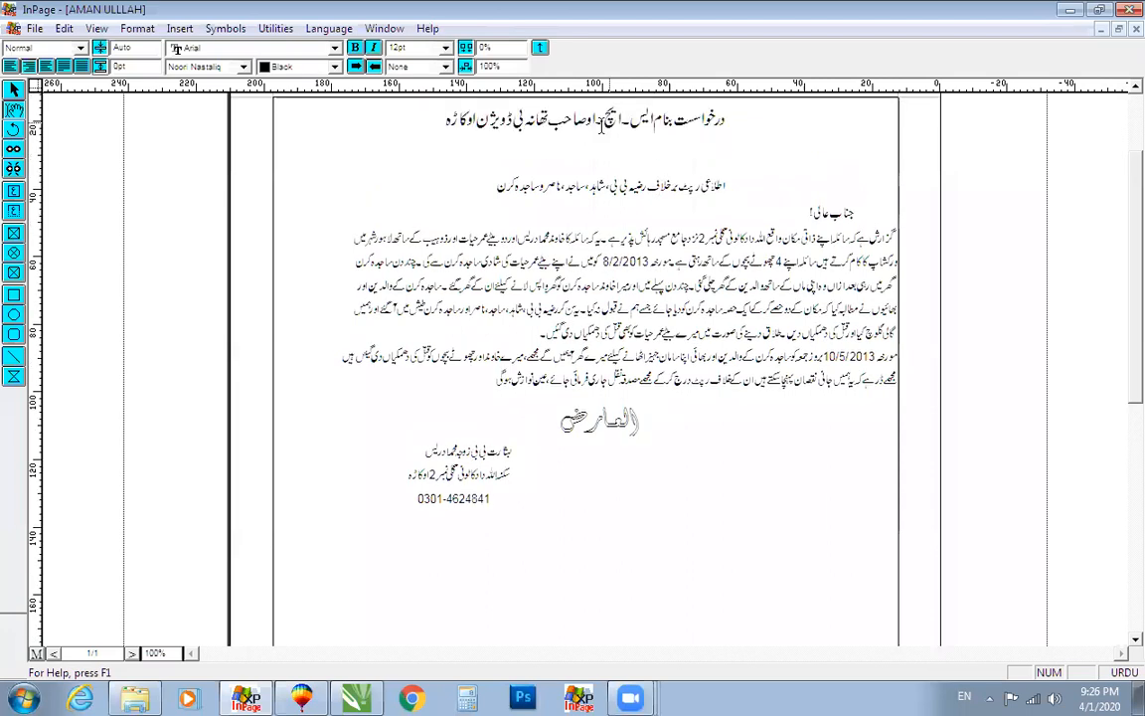
pyautogui.click(445, 120)
pyautogui.click(895, 246)
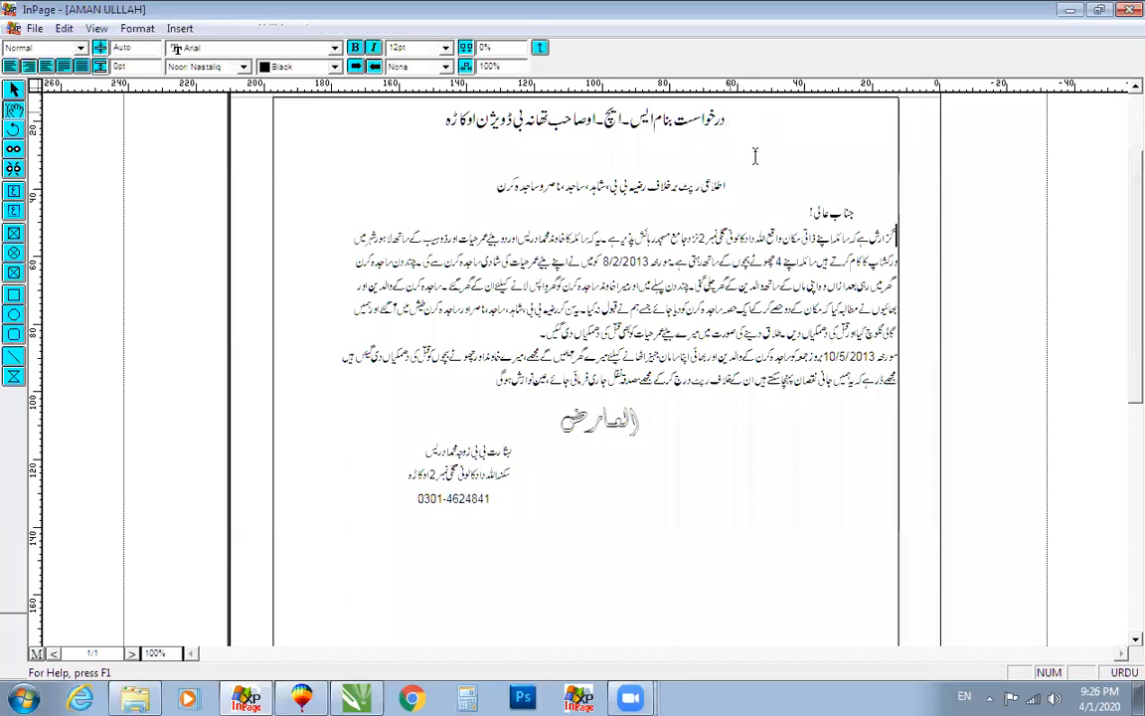
# Step: Try to center-align the letter's heading line with its leading spaces still in place
pyautogui.click(726, 119)
pyautogui.moveTo(479, 120); pyautogui.dragTo(783, 126)
pyautogui.moveTo(452, 118); pyautogui.dragTo(733, 120)
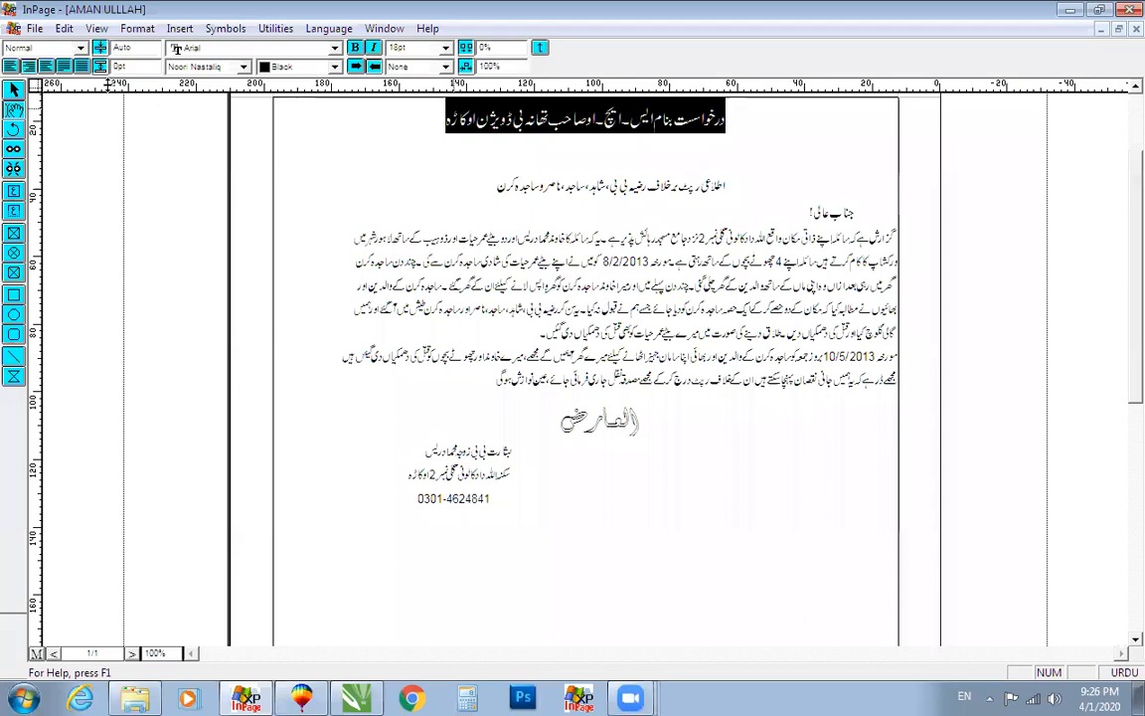
pyautogui.click(25, 67)
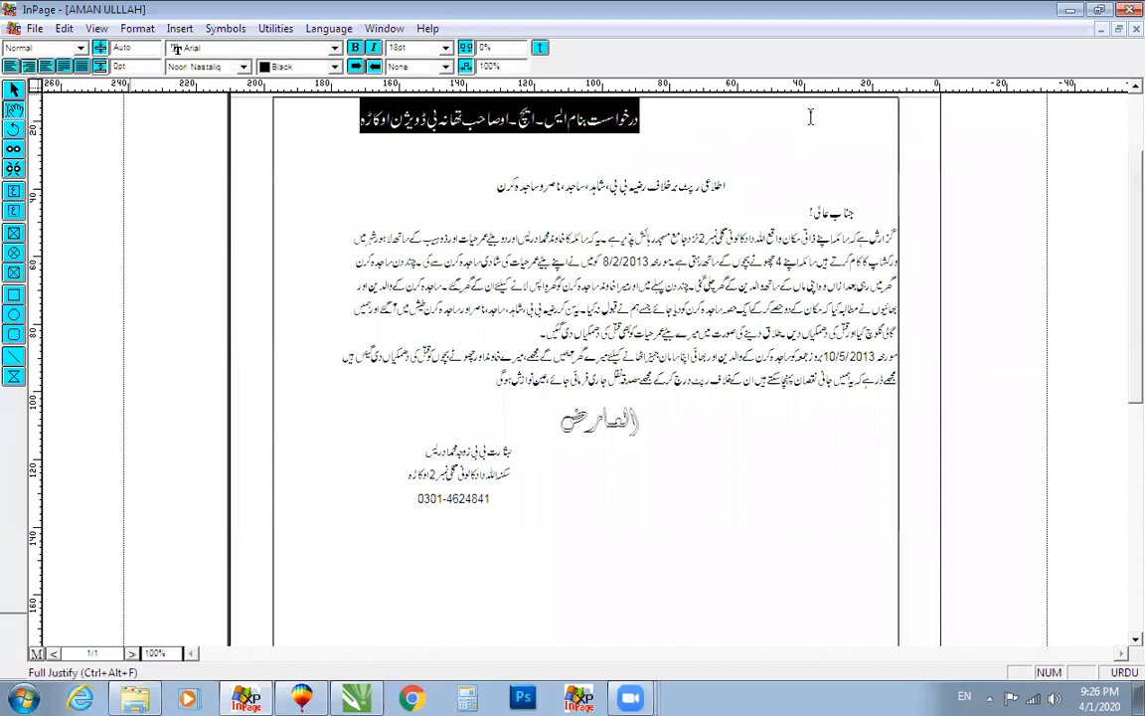
# Step: Delete the blank spaces before the heading and before the subject line so both start at the text box's right edge
pyautogui.click(768, 120)
pyautogui.moveTo(770, 120); pyautogui.dragTo(881, 129)
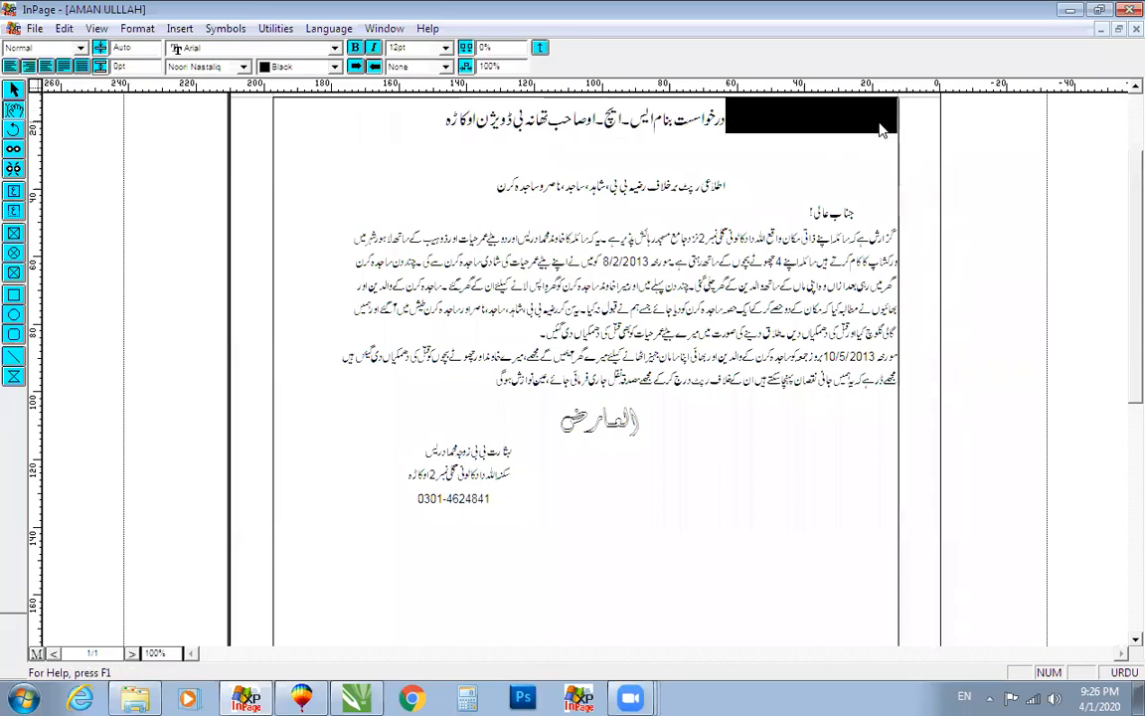
pyautogui.press('Delete')
pyautogui.click(608, 120)
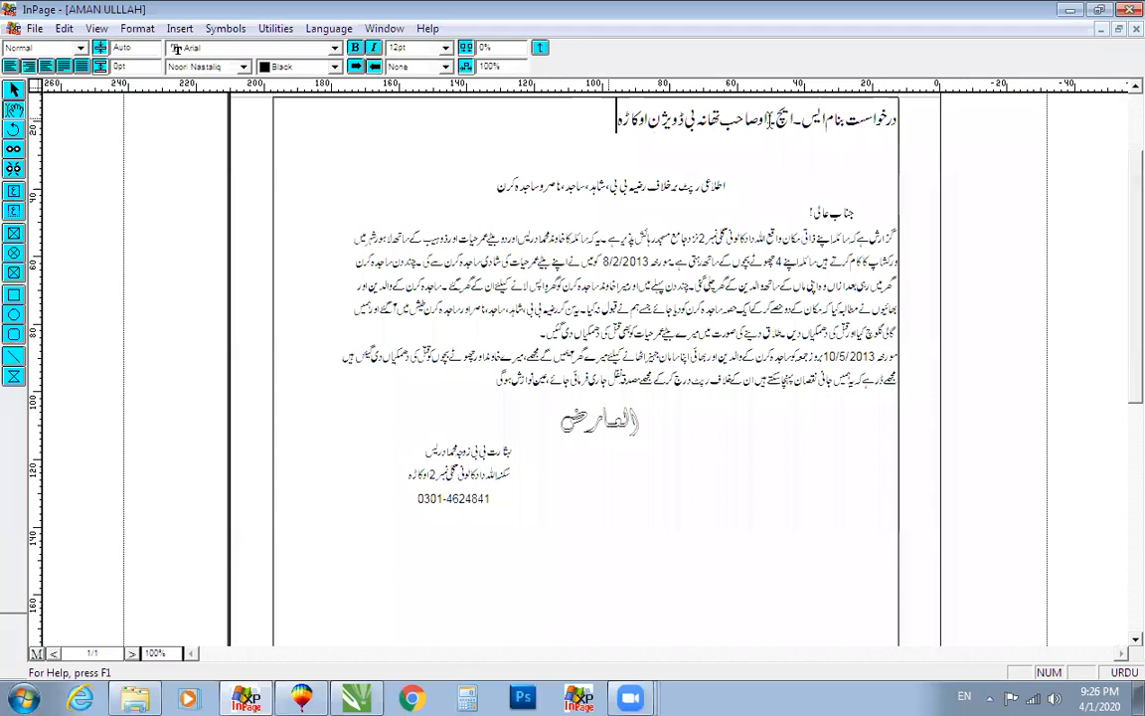
pyautogui.keyDown('shift'); pyautogui.click(929, 124); pyautogui.keyUp('shift')
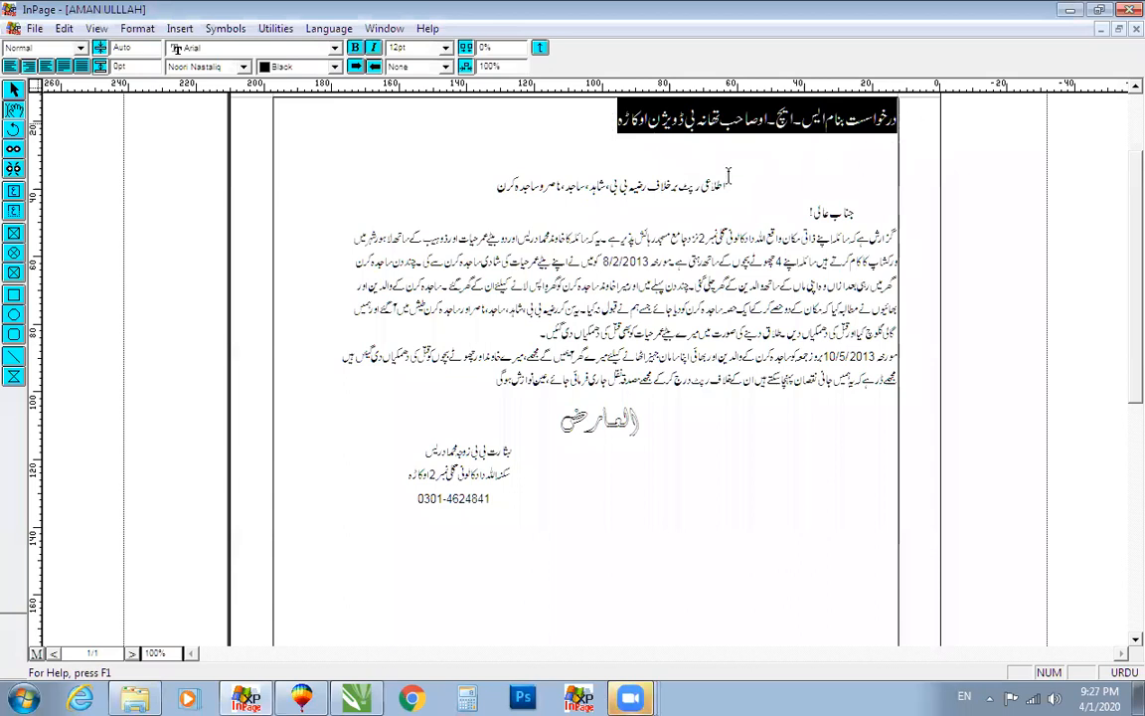
pyautogui.moveTo(729, 177); pyautogui.dragTo(923, 184)
pyautogui.press('Delete')
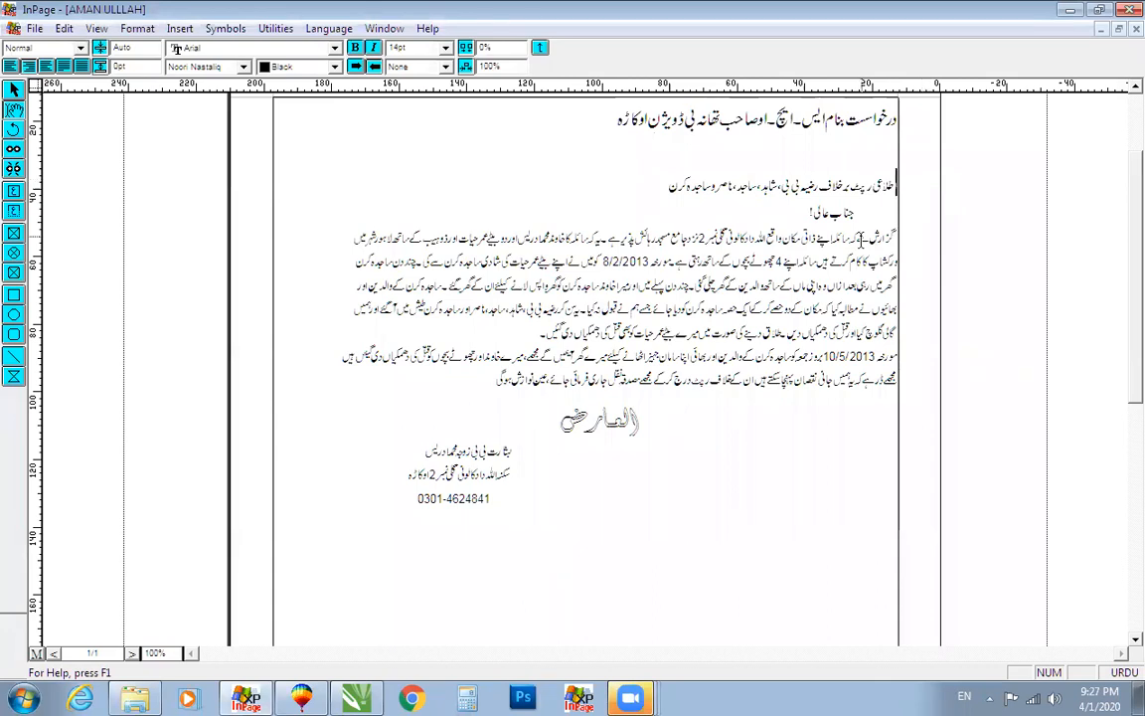
# Step: Center-align the letter's heading and the subject line below it
pyautogui.moveTo(609, 118); pyautogui.dragTo(931, 117)
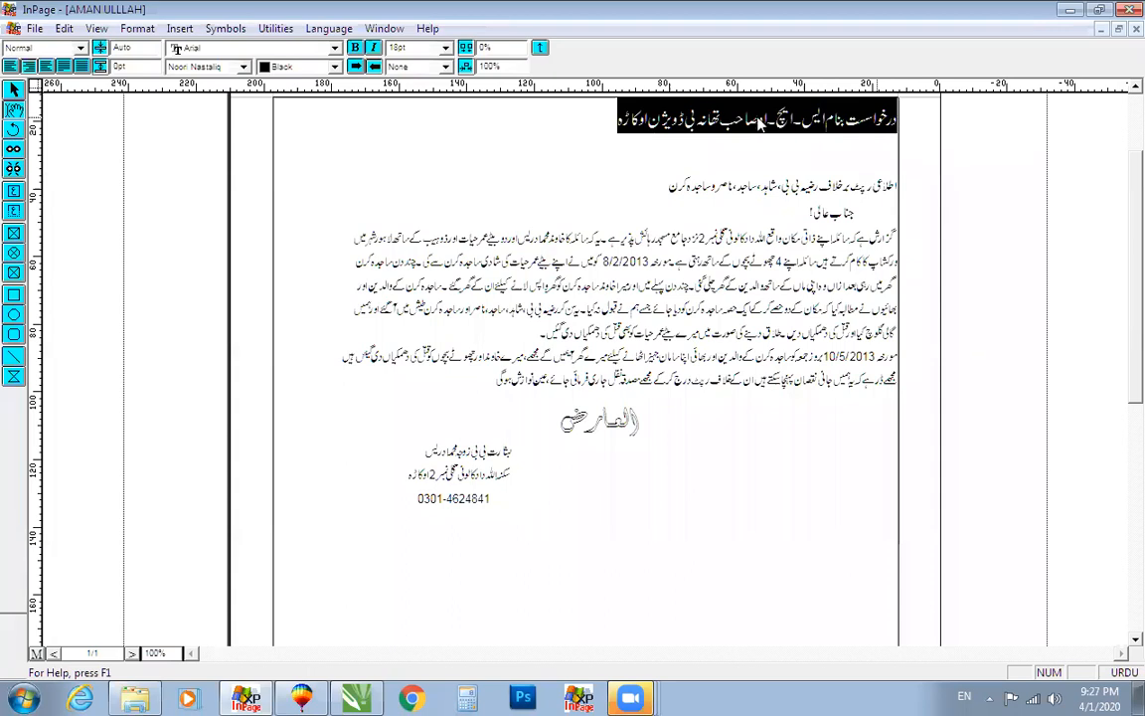
pyautogui.click(617, 119)
pyautogui.moveTo(748, 119); pyautogui.dragTo(915, 118)
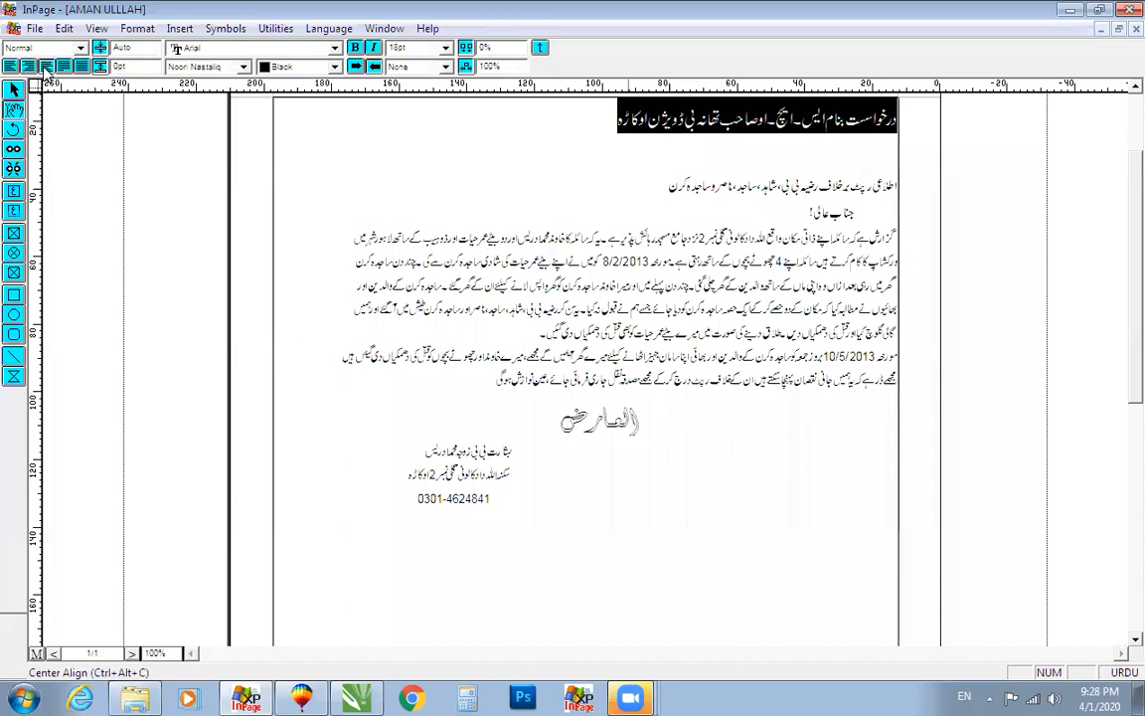
pyautogui.click(45, 66)
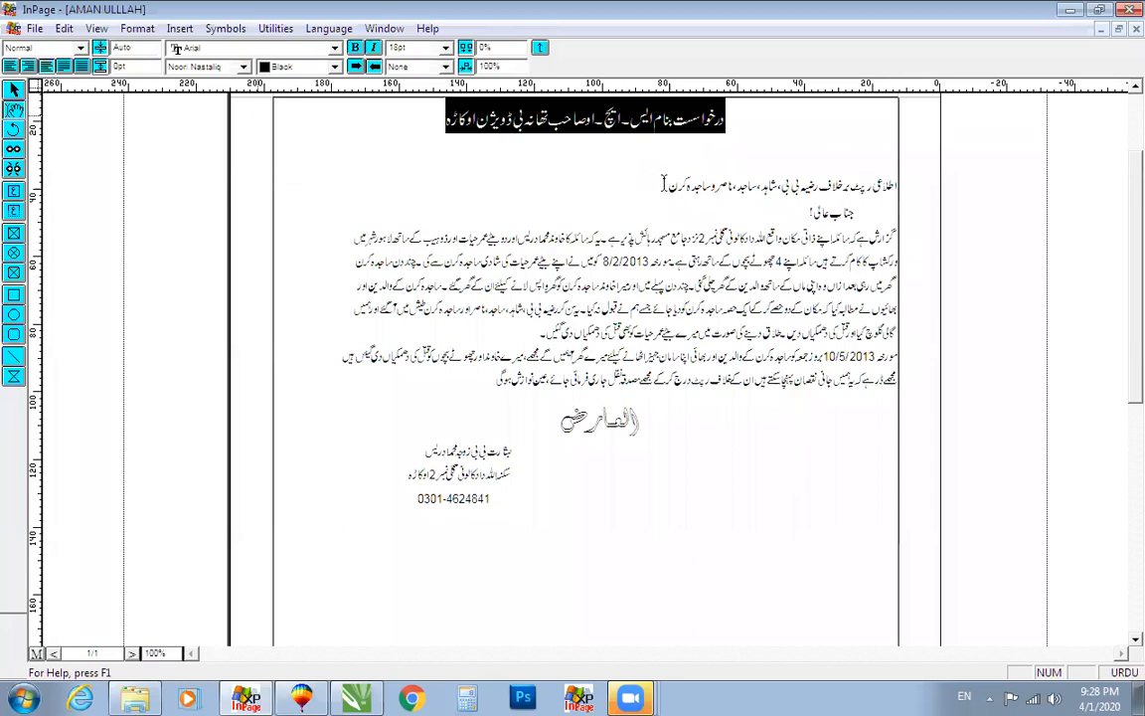
pyautogui.moveTo(918, 186); pyautogui.dragTo(661, 188)
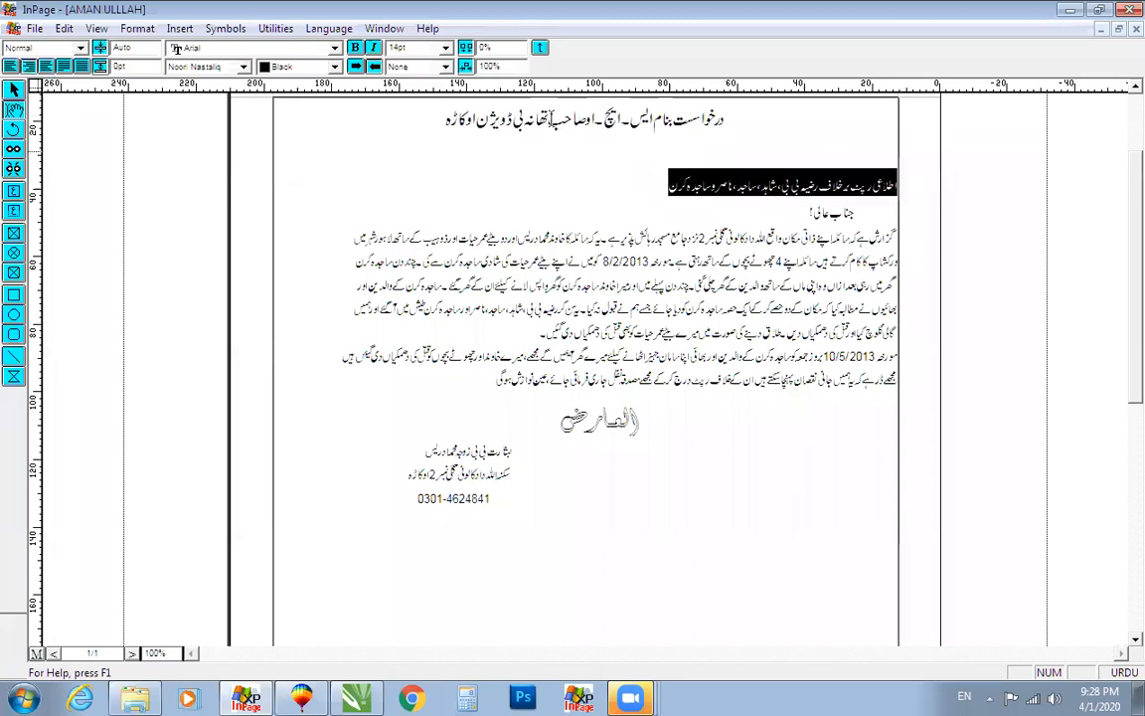
pyautogui.click(46, 66)
# Step: Check the character sizes used for the heading, subject line, body text and salutation
pyautogui.click(630, 107)
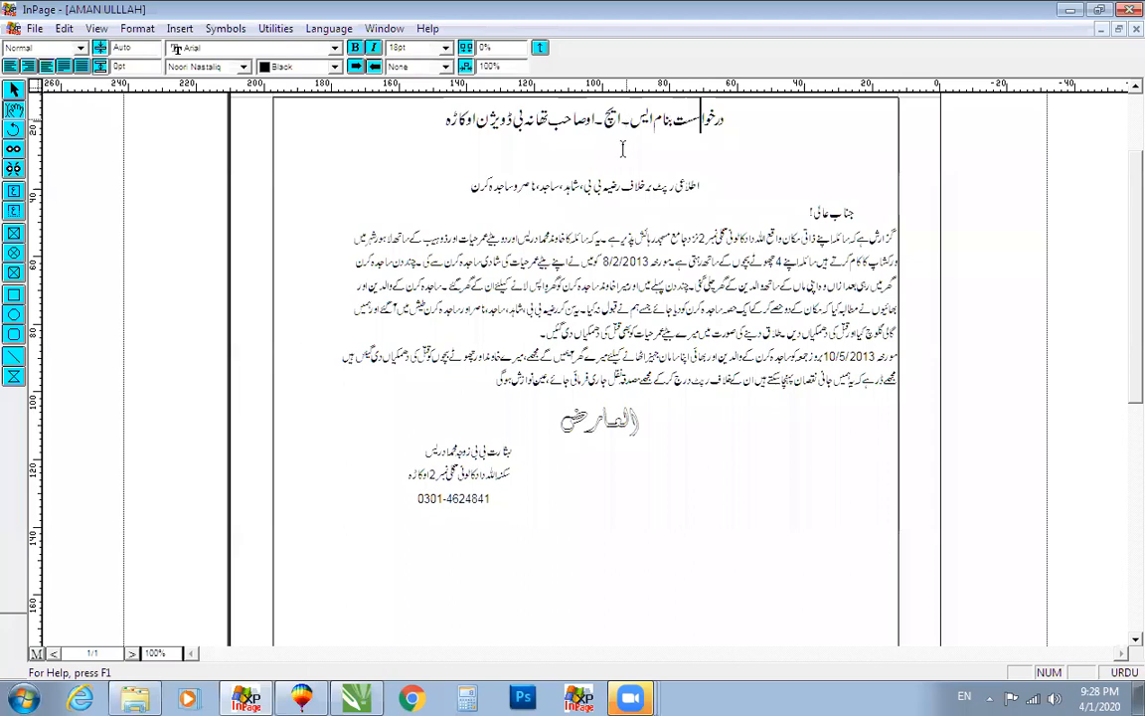
pyautogui.click(408, 48)
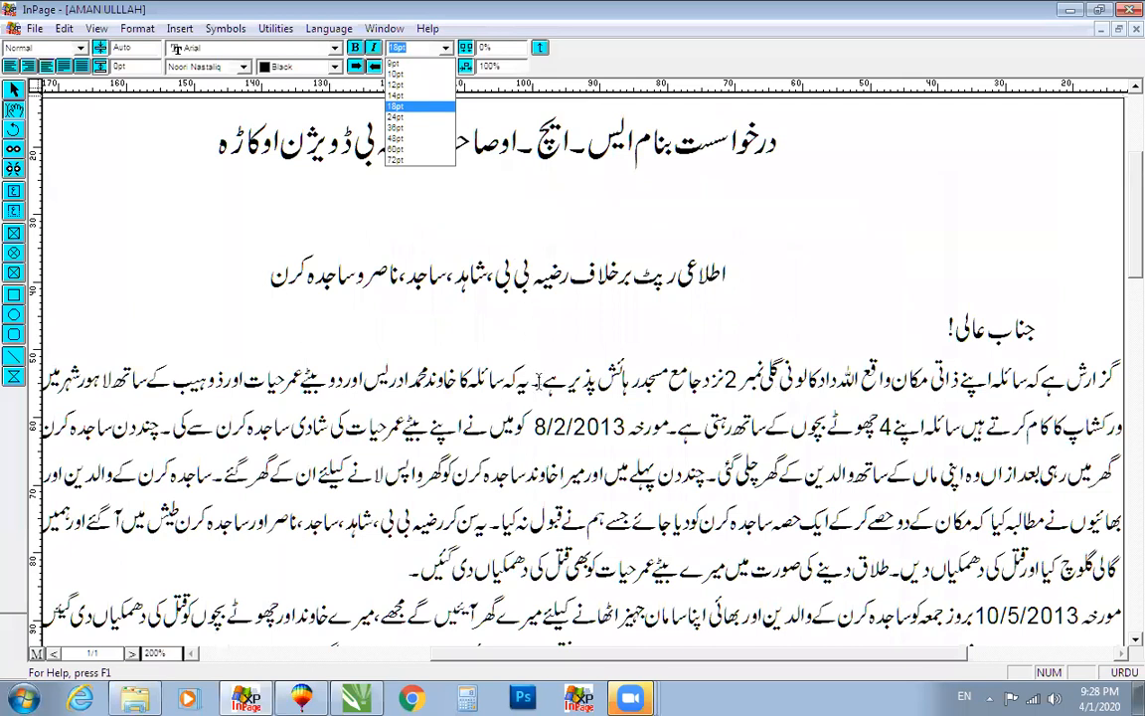
pyautogui.click(531, 274)
pyautogui.click(557, 388)
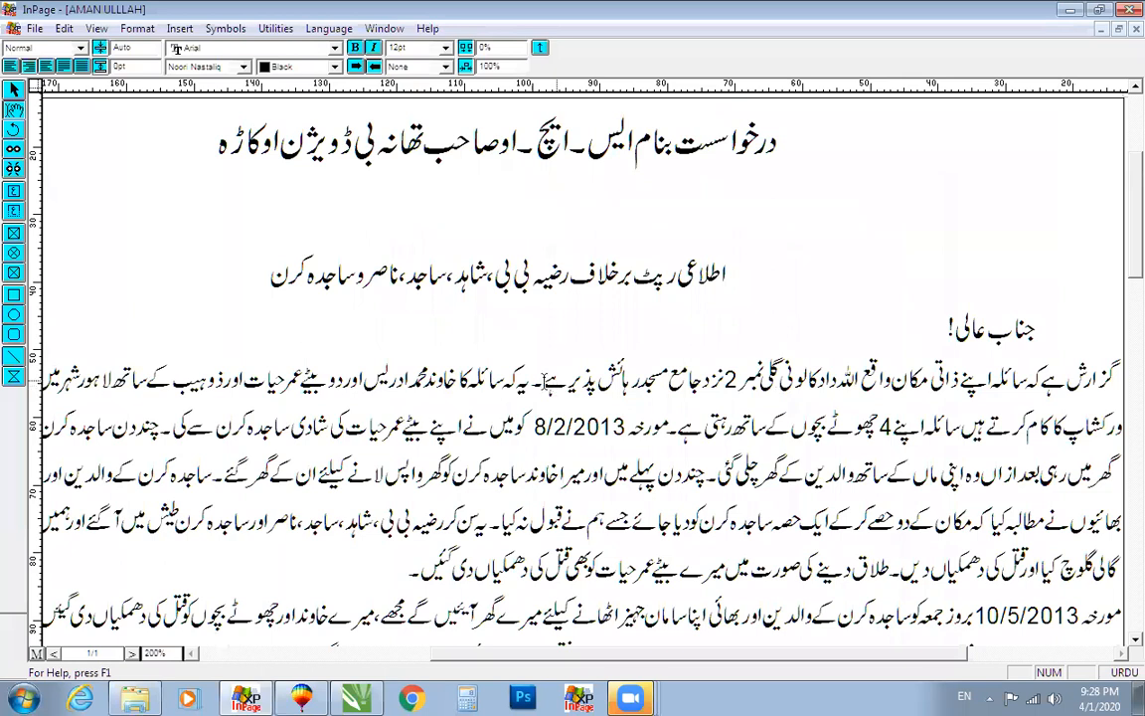
pyautogui.click(543, 382)
pyautogui.tripleClick(741, 131)
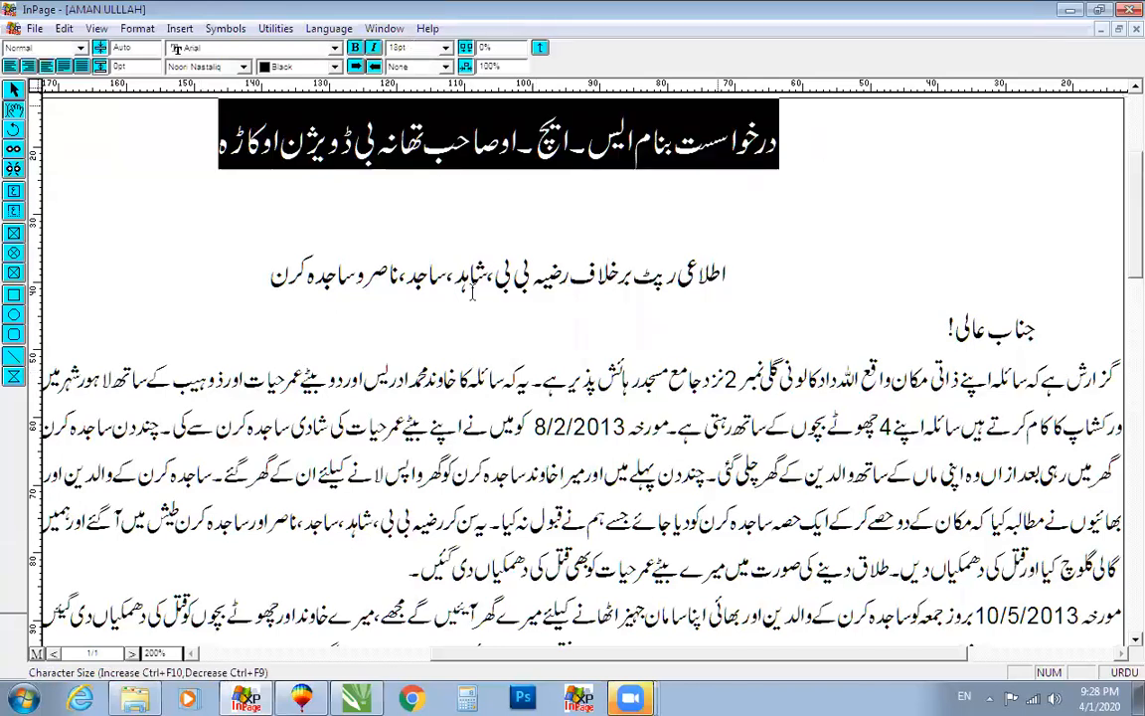
pyautogui.click(425, 49)
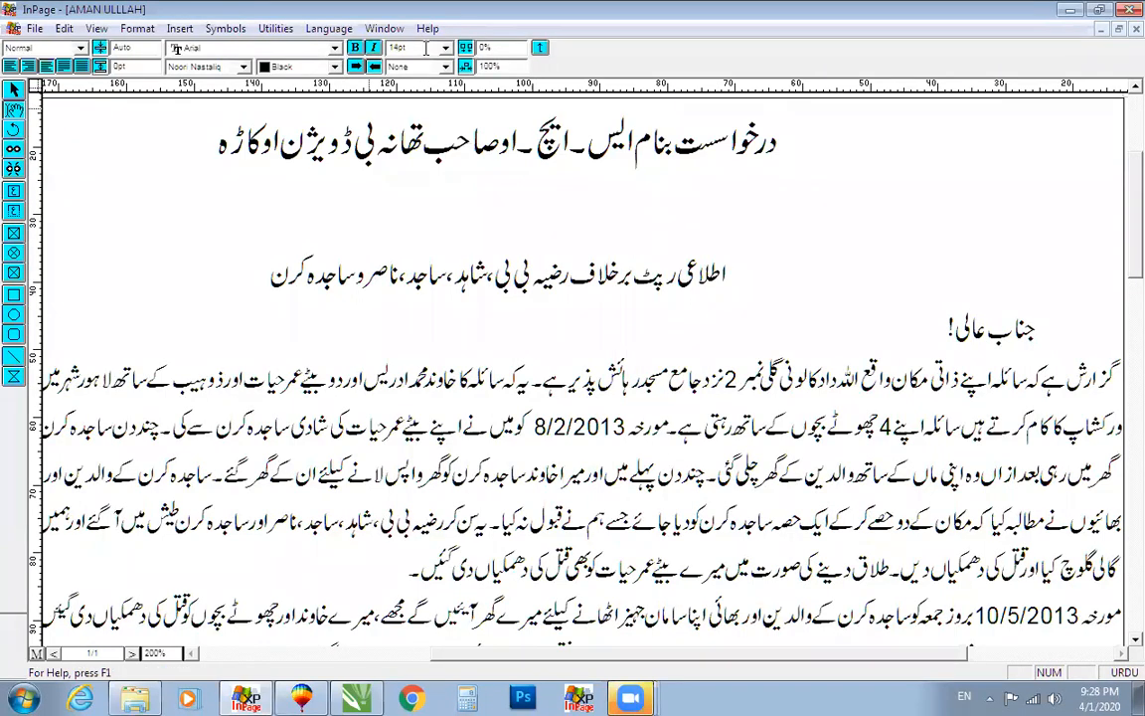
pyautogui.click(465, 382)
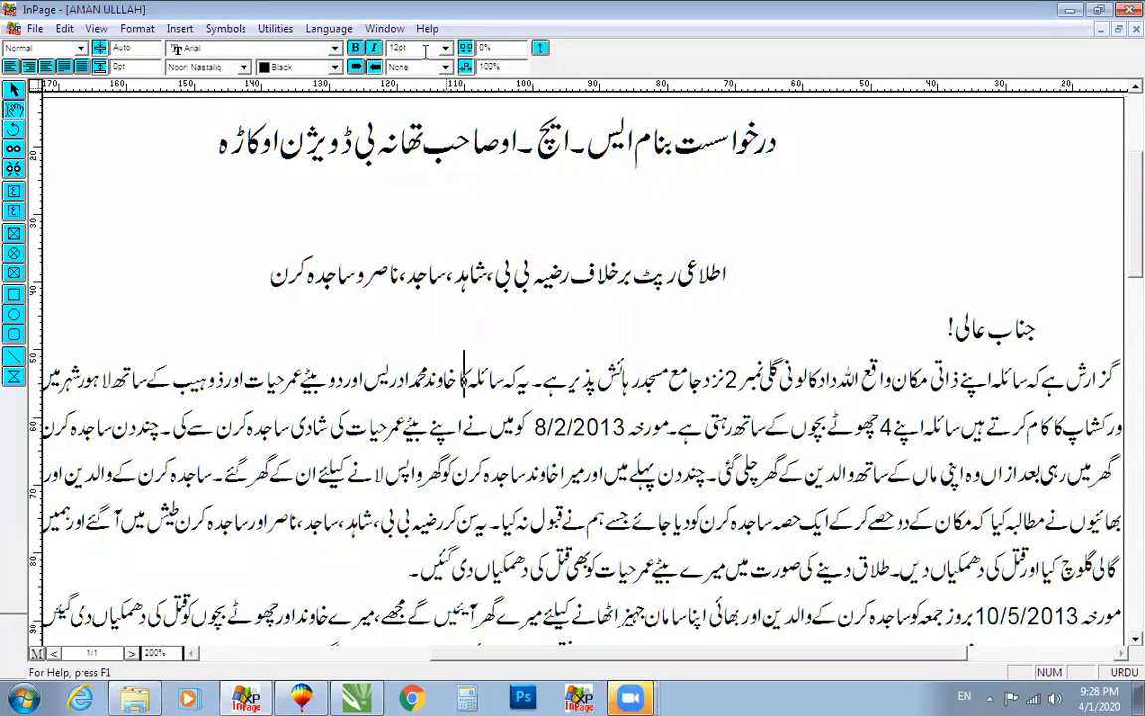
pyautogui.click(999, 339)
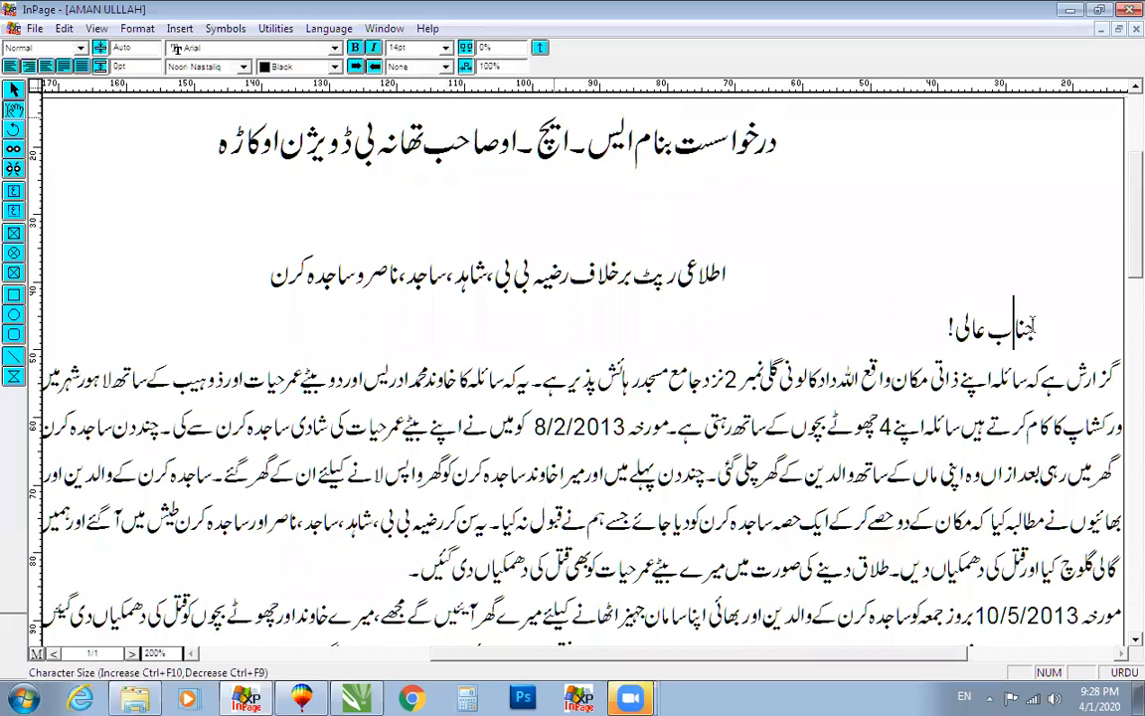
pyautogui.click(1036, 326)
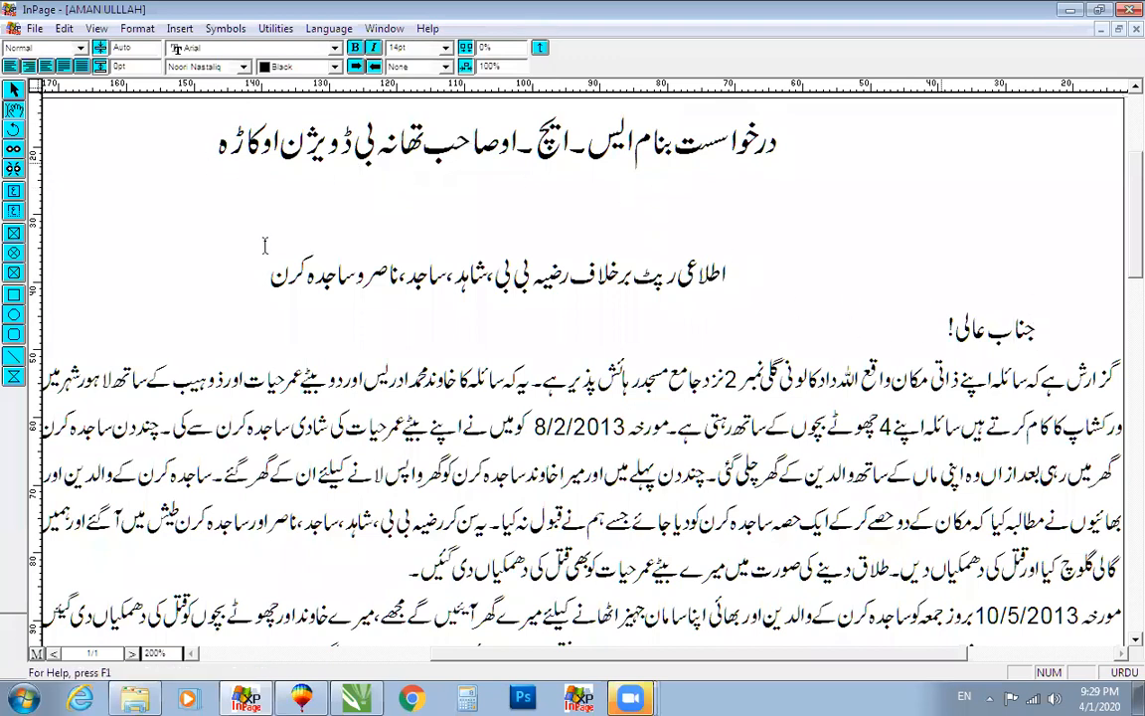
# Step: Try the subject line at 18 pt and return it to 14 pt
pyautogui.moveTo(271, 277); pyautogui.dragTo(712, 316)
pyautogui.click(445, 48)
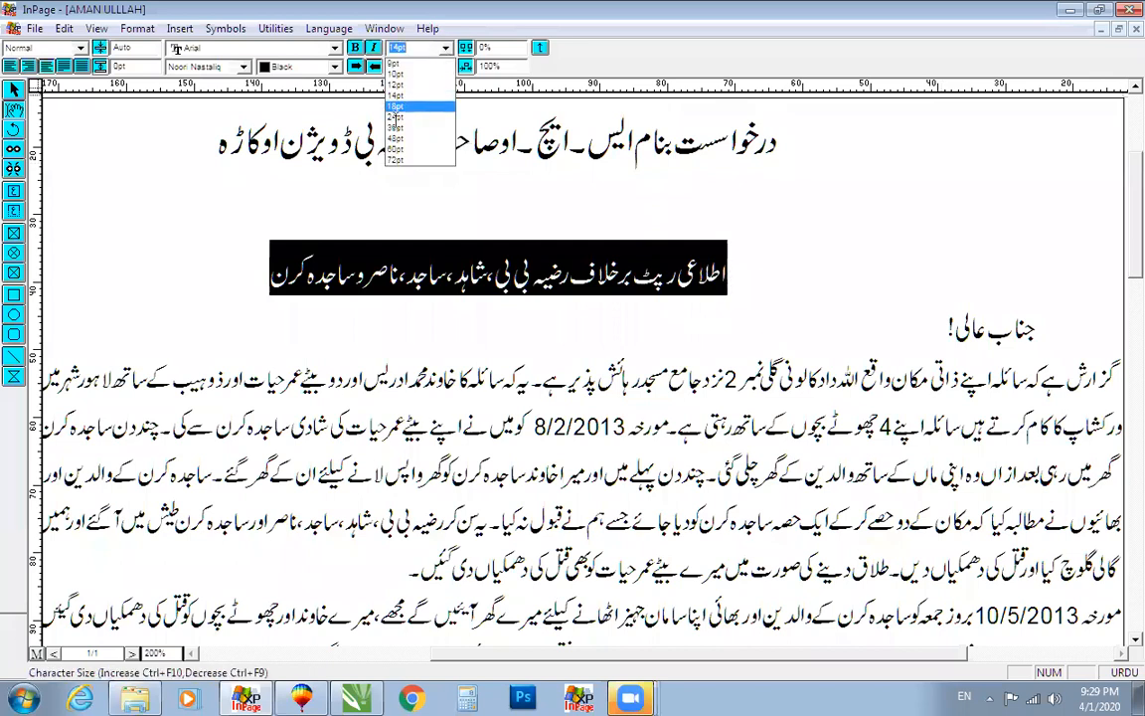
pyautogui.click(445, 49)
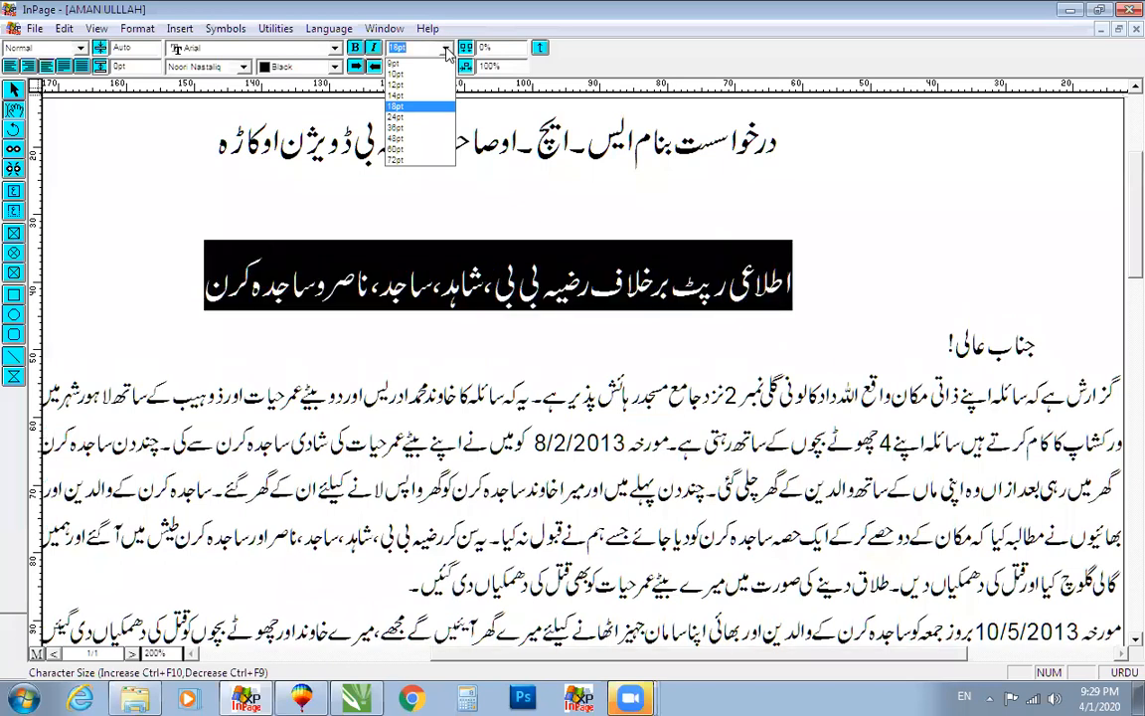
pyautogui.click(422, 95)
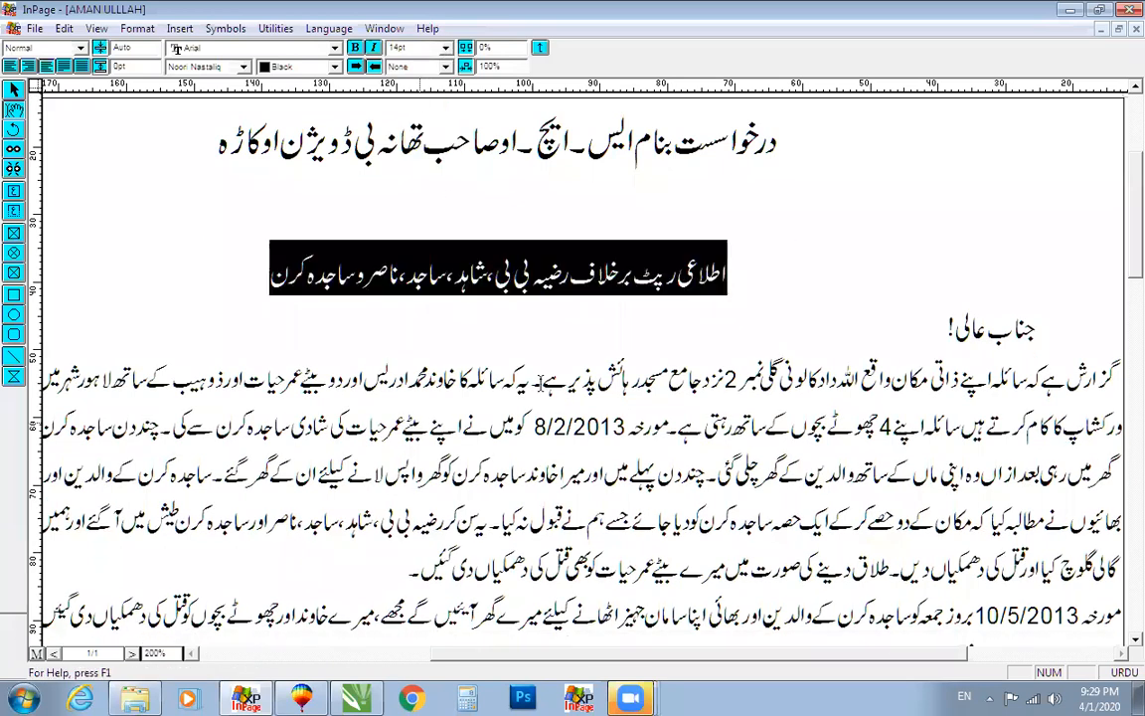
# Step: Reduce the subject line's character size to 9 pt and further to a custom 3 pt
pyautogui.click(417, 48)
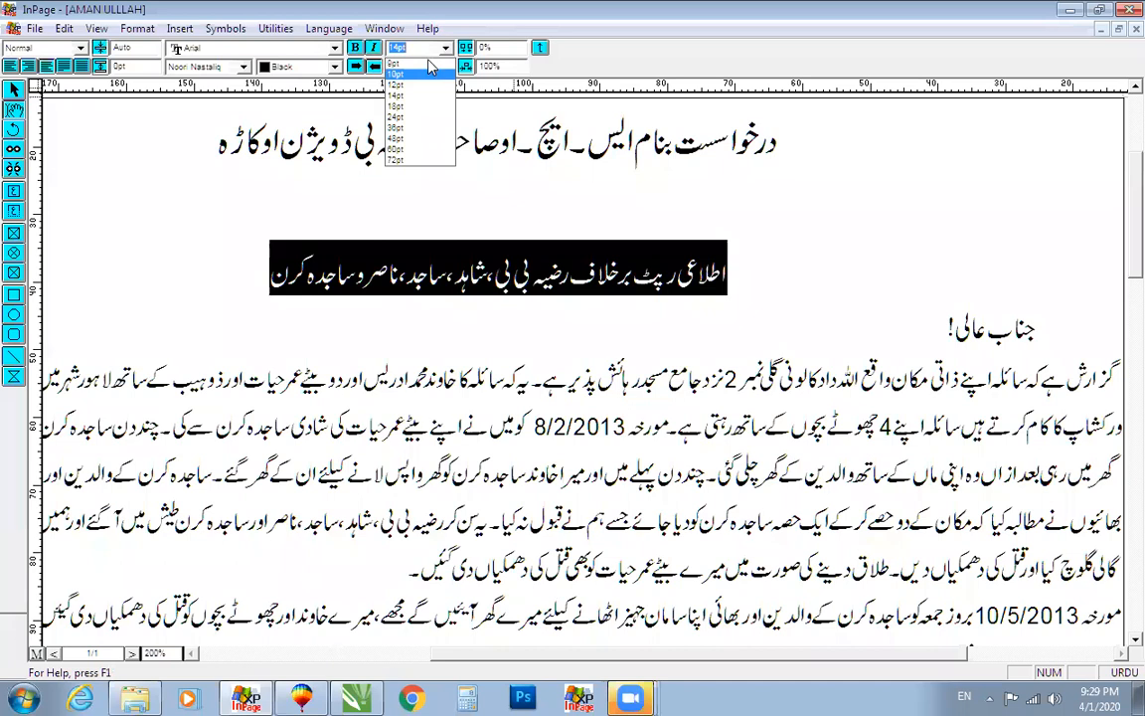
pyautogui.click(429, 62)
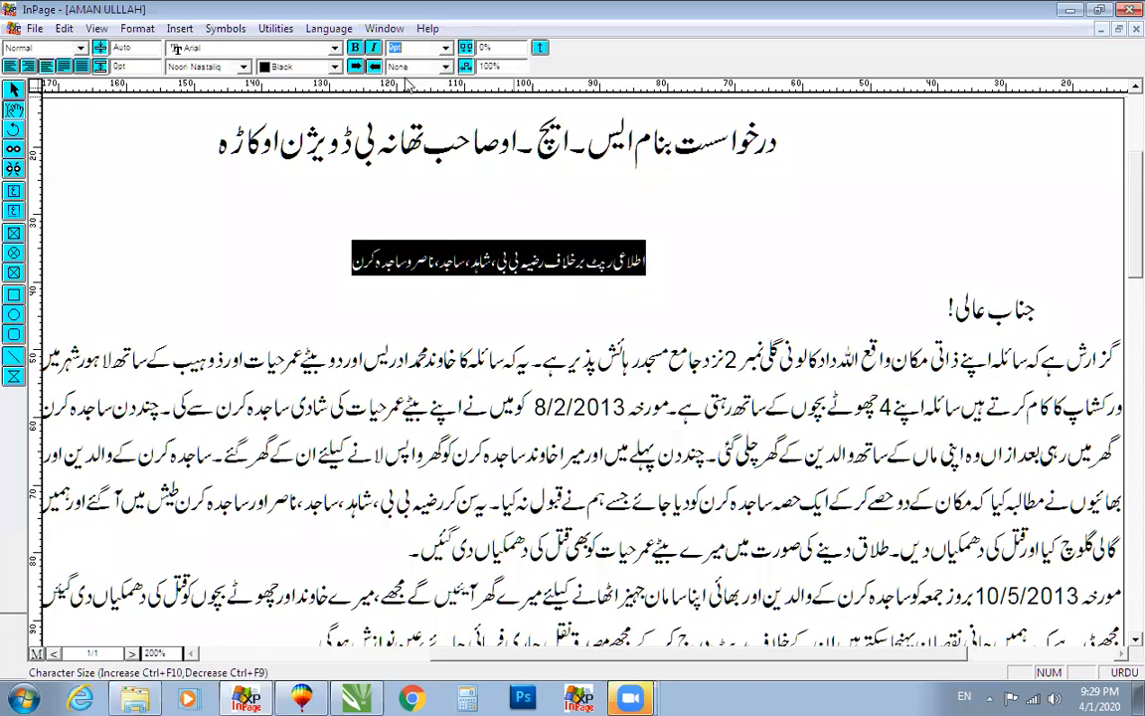
pyautogui.click(412, 50)
pyautogui.click(415, 49)
pyautogui.click(416, 50)
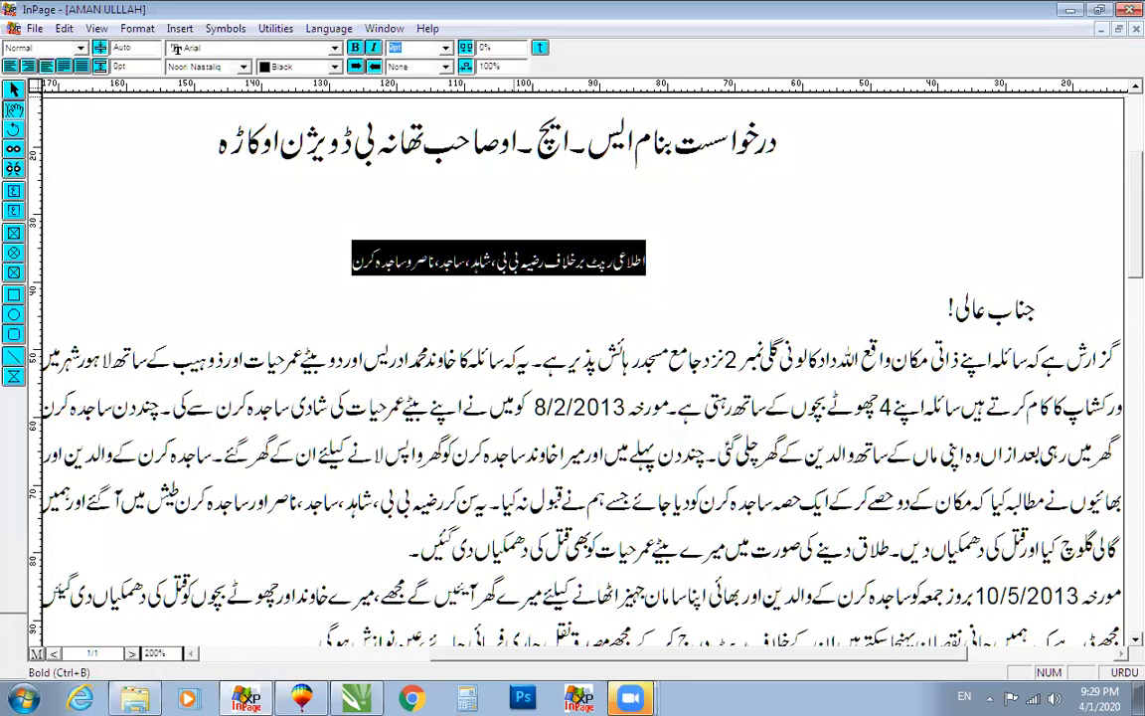
pyautogui.press('BackSpace')
pyautogui.write('3')
pyautogui.press('Return')
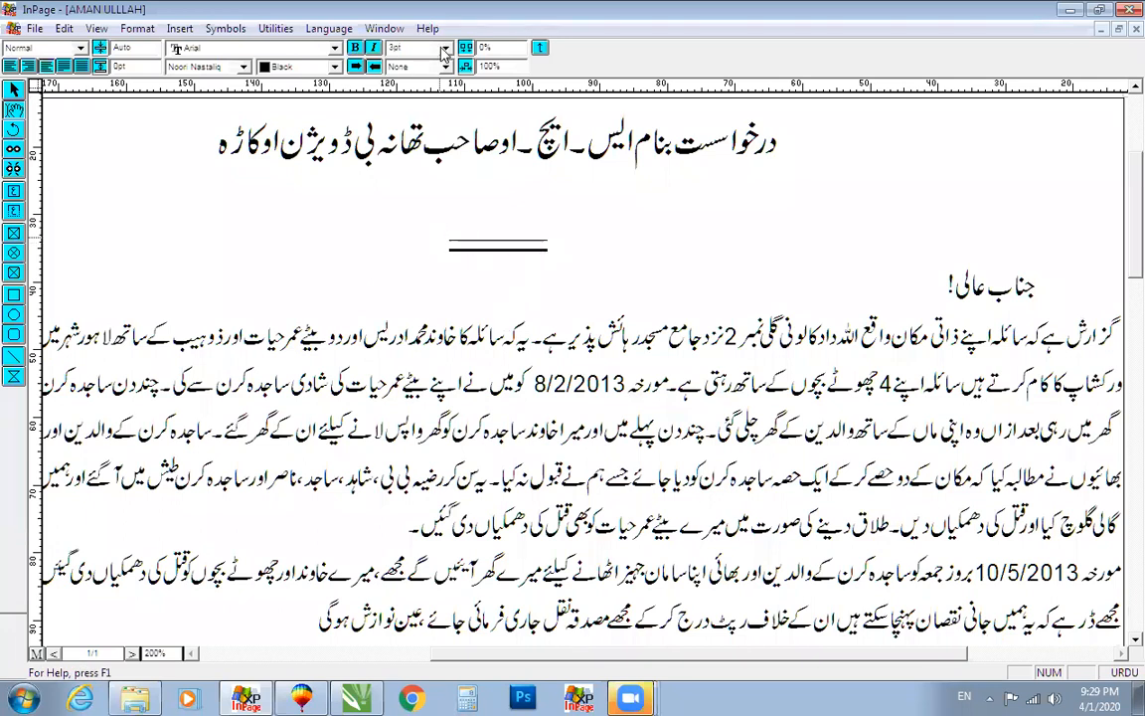
# Step: Enlarge the shrunken subject line to 18 pt and settle its character size at 14 pt
pyautogui.moveTo(553, 245); pyautogui.dragTo(409, 258)
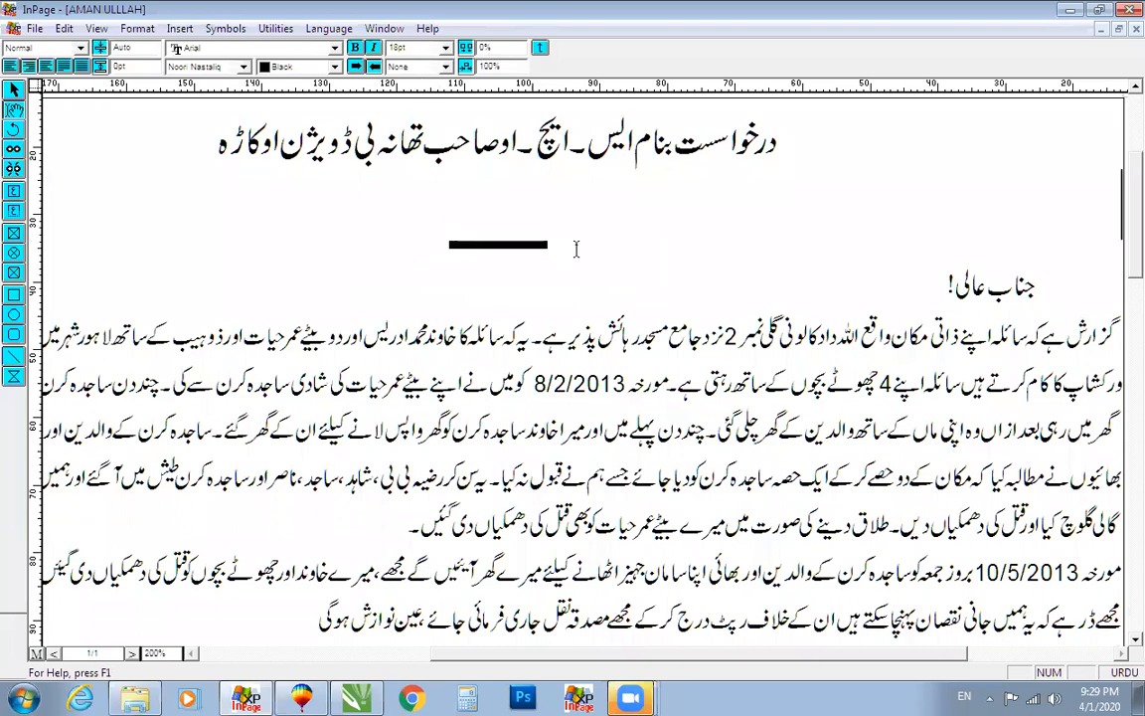
pyautogui.click(442, 246)
pyautogui.click(401, 48)
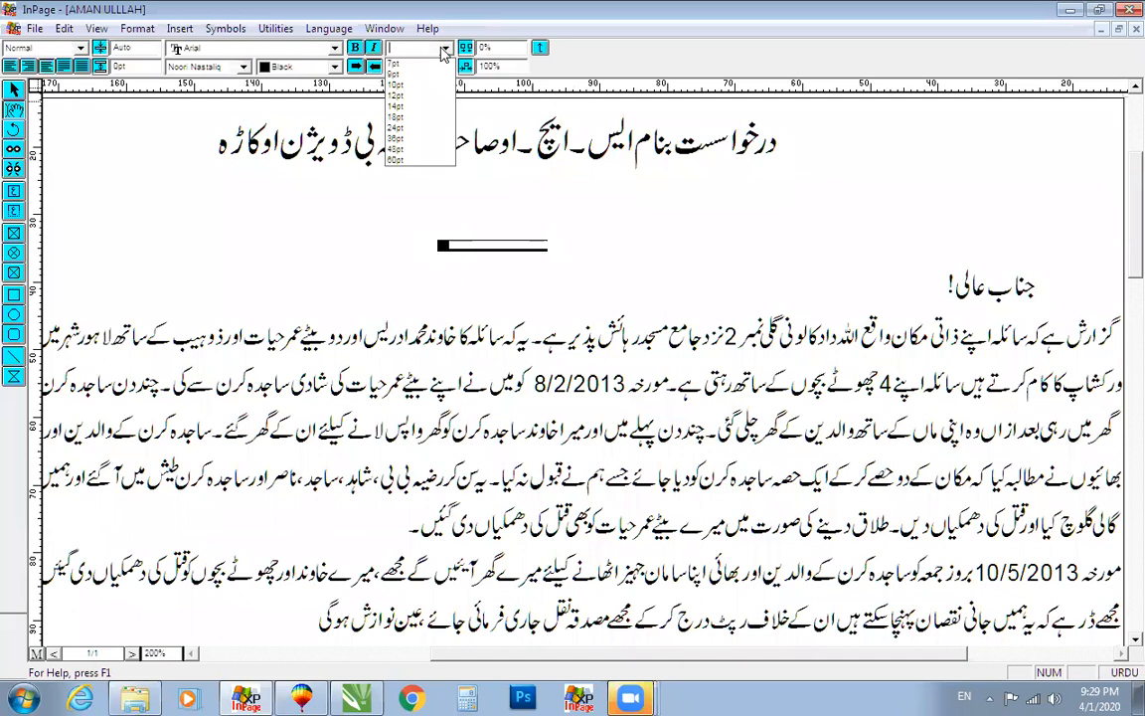
pyautogui.click(411, 117)
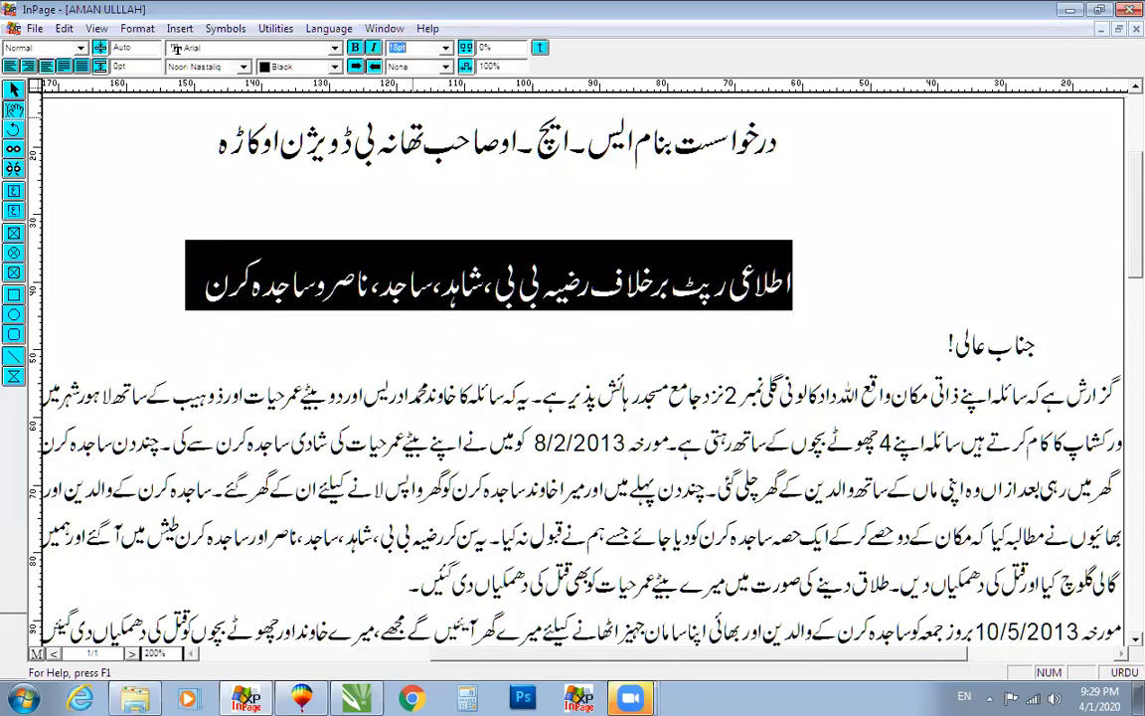
pyautogui.write('14')
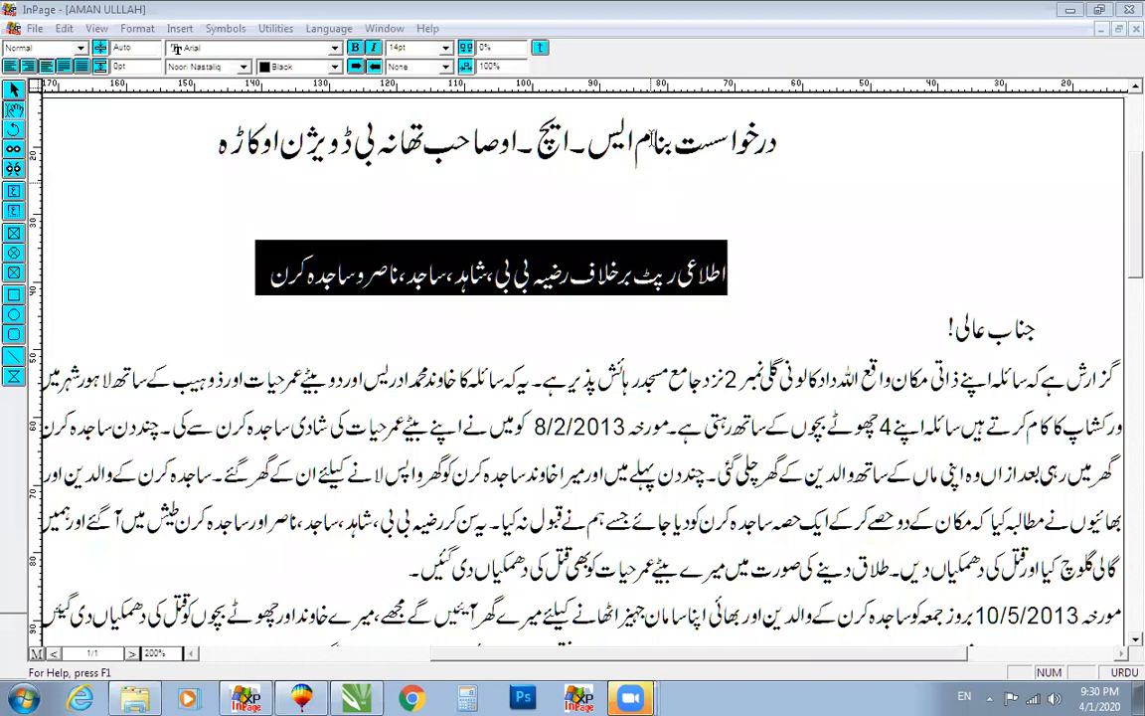
pyautogui.click(652, 130)
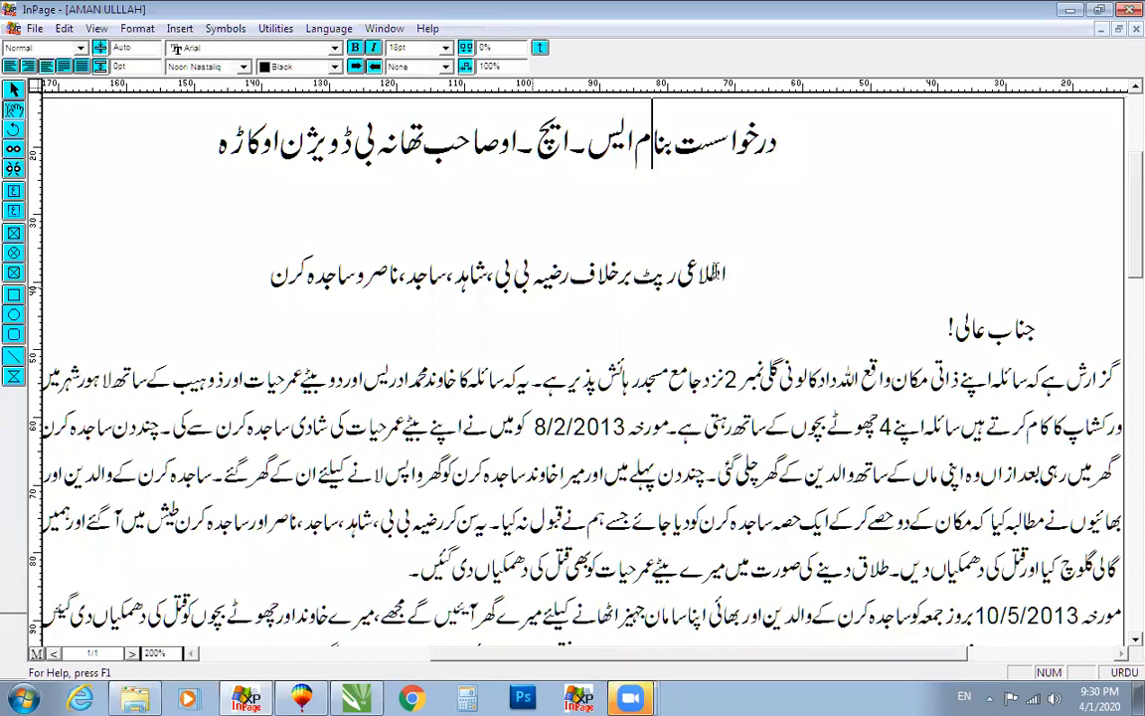
# Step: Set the words جامع مسجد in the first line of the body text to 15 pt
pyautogui.doubleClick(714, 273)
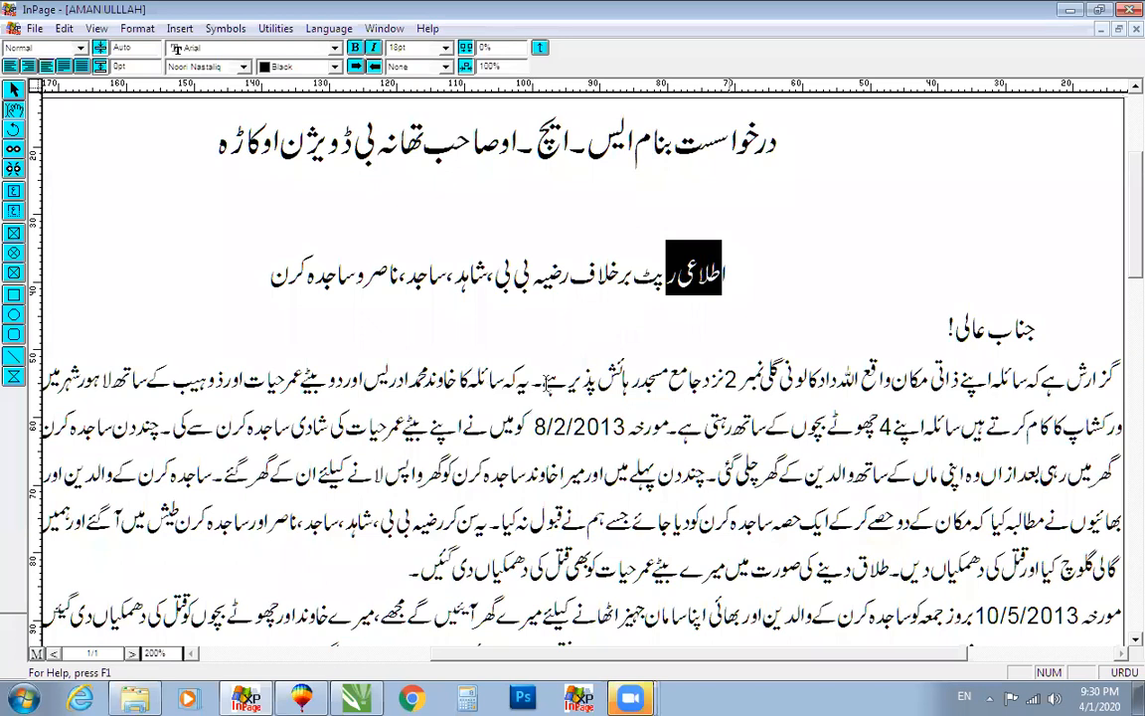
pyautogui.moveTo(701, 378); pyautogui.dragTo(543, 382)
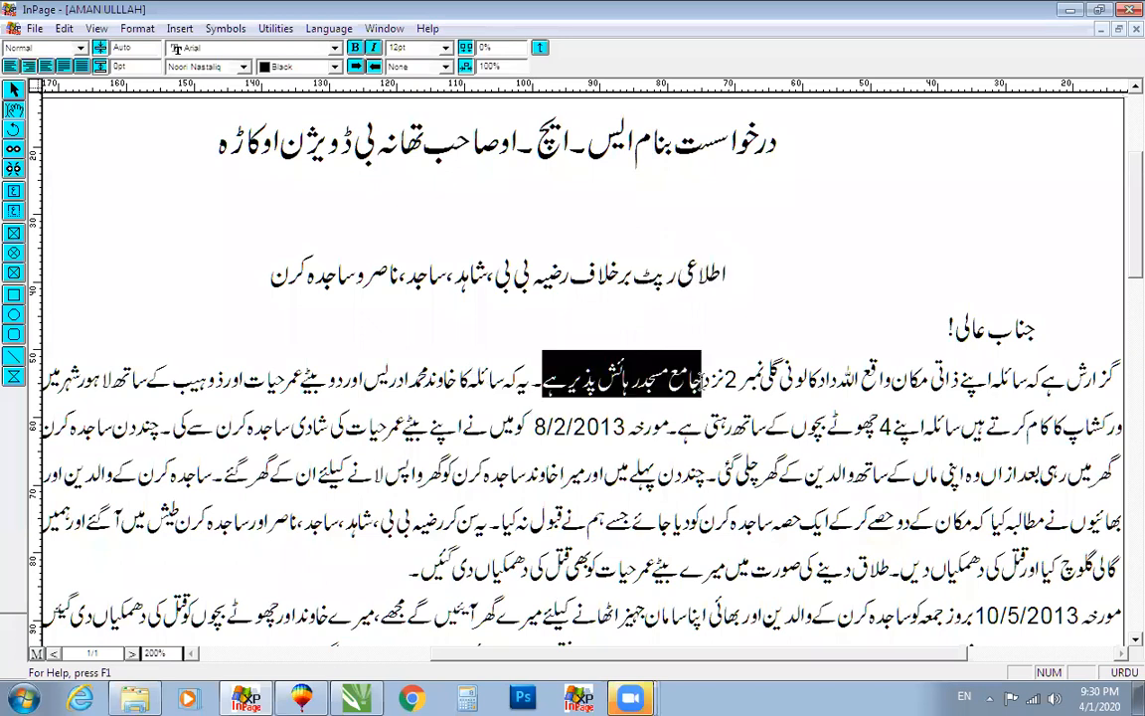
pyautogui.doubleClick(652, 379)
pyautogui.moveTo(679, 380); pyautogui.dragTo(703, 384)
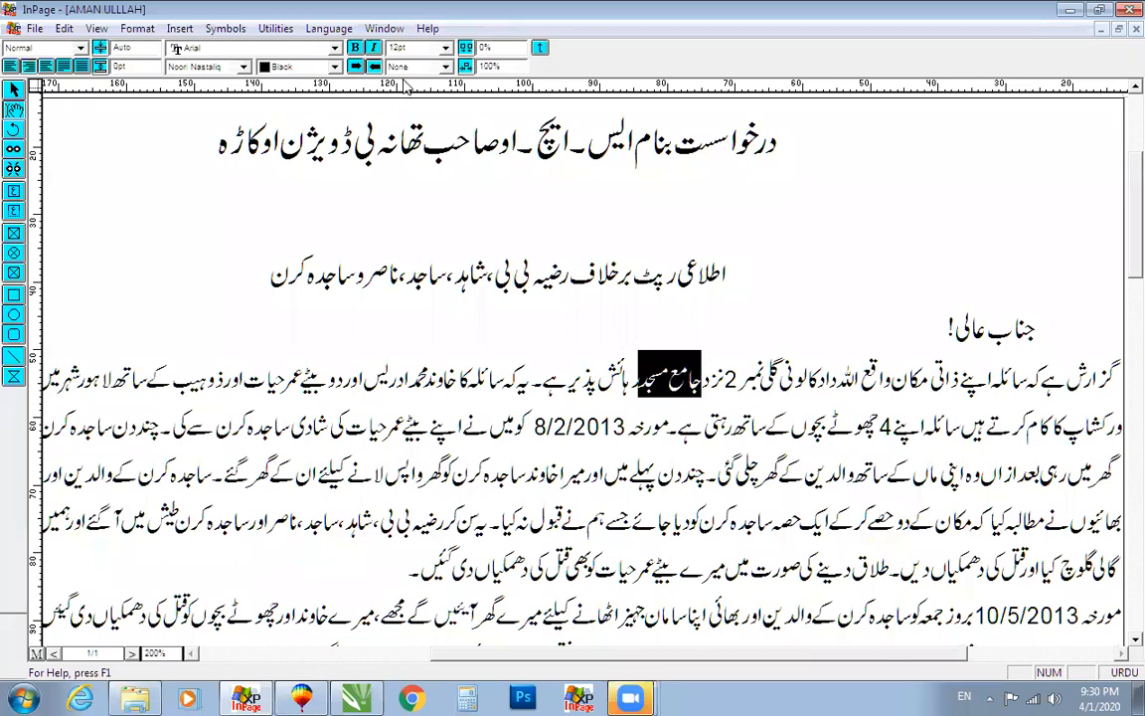
pyautogui.press('F9')
pyautogui.moveTo(643, 384); pyautogui.dragTo(699, 381)
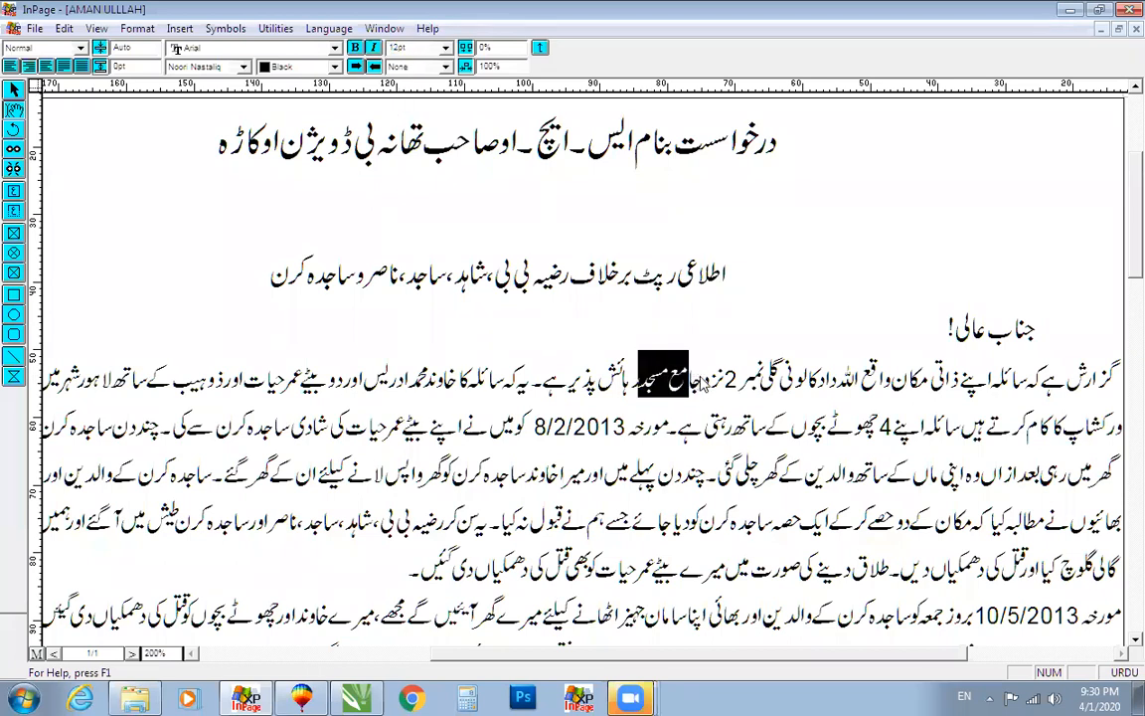
pyautogui.click(410, 44)
pyautogui.write('15')
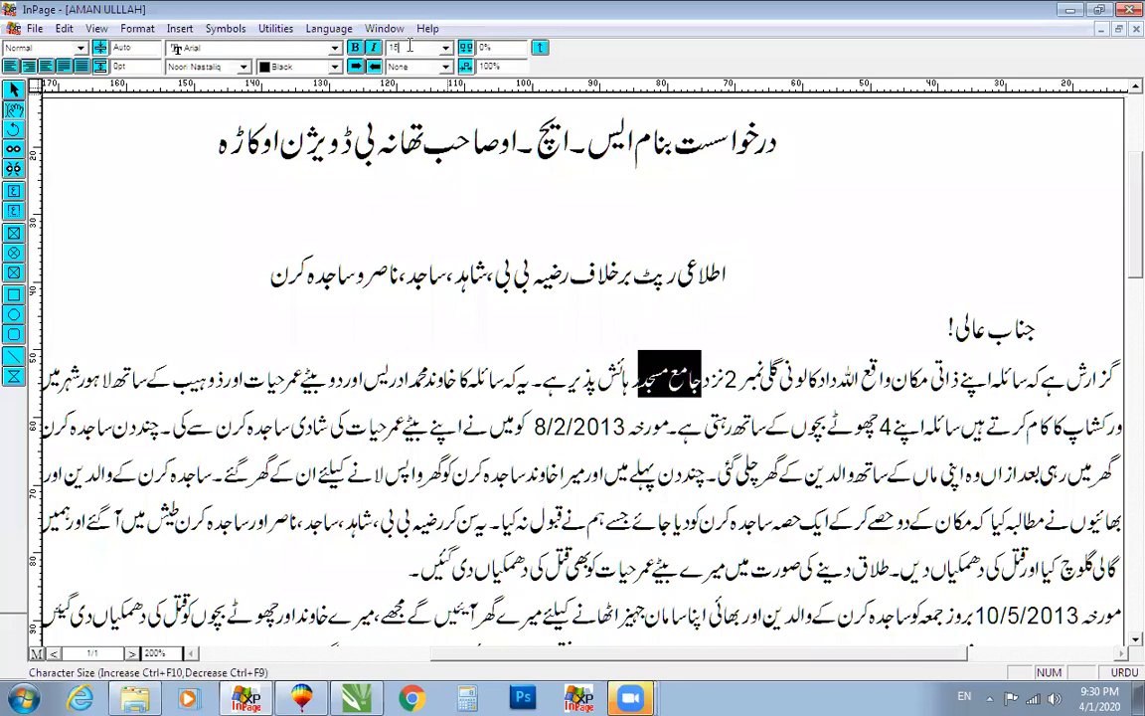
pyautogui.click(628, 352)
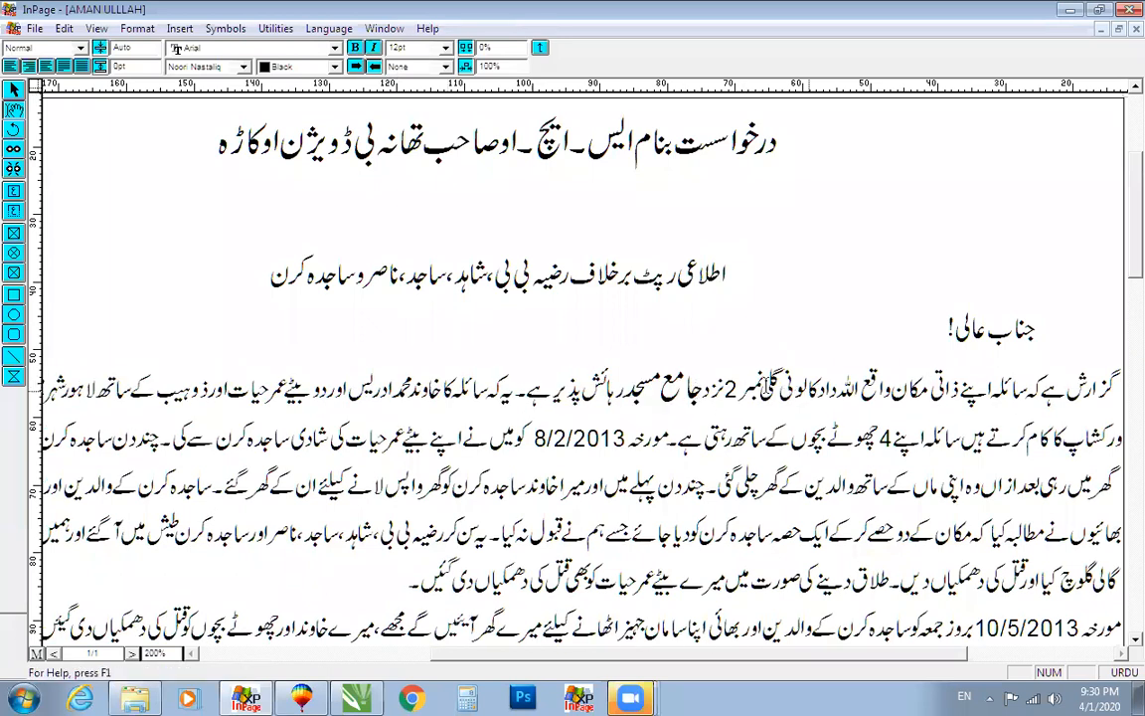
# Step: Set the colony name and street words before the numeral 2 in the first body line to 15 pt
pyautogui.moveTo(770, 388); pyautogui.dragTo(864, 382)
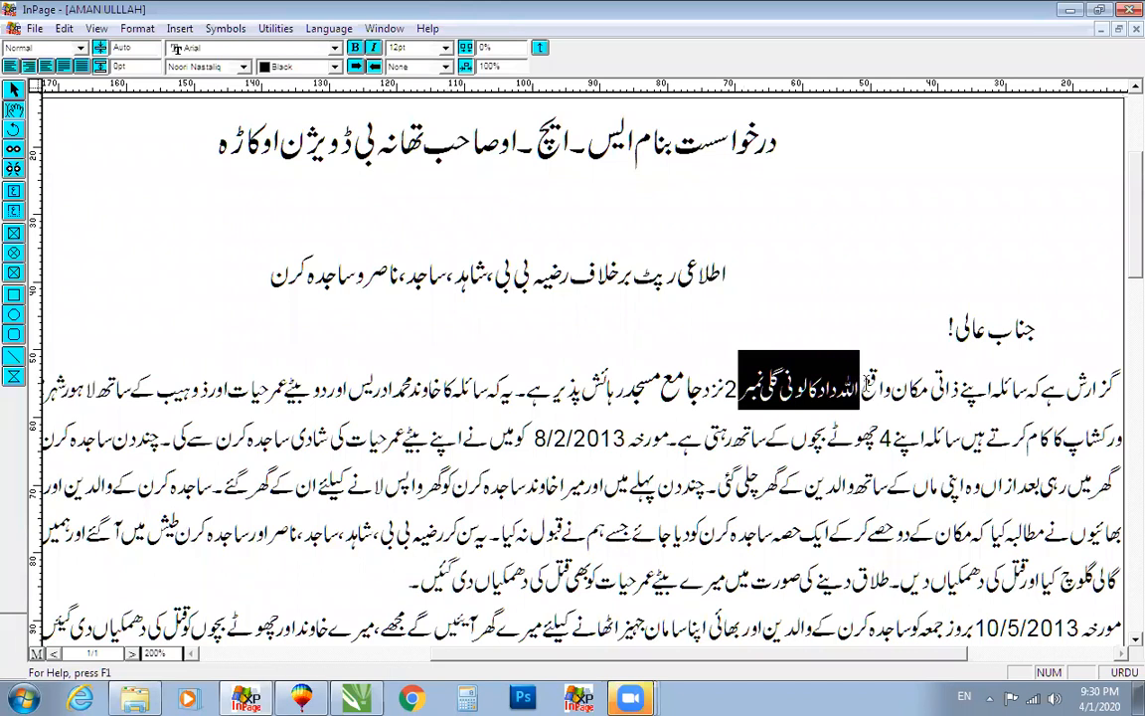
pyautogui.click(422, 45)
pyautogui.write('15')
pyautogui.press('Return')
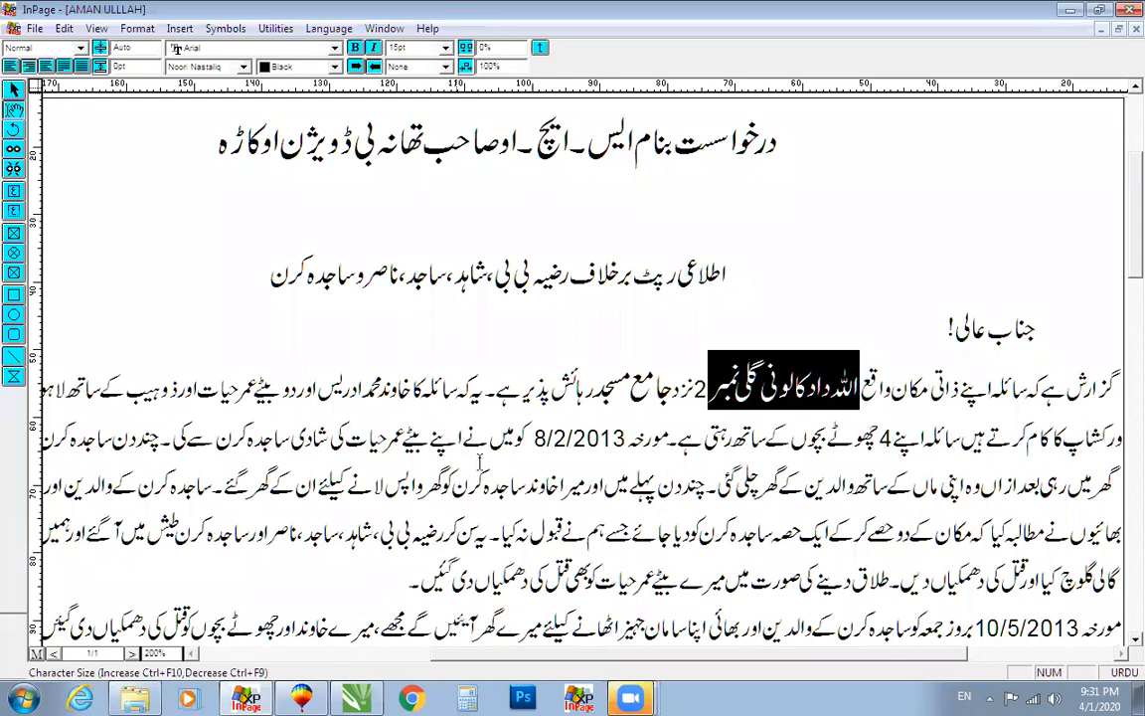
pyautogui.click(527, 502)
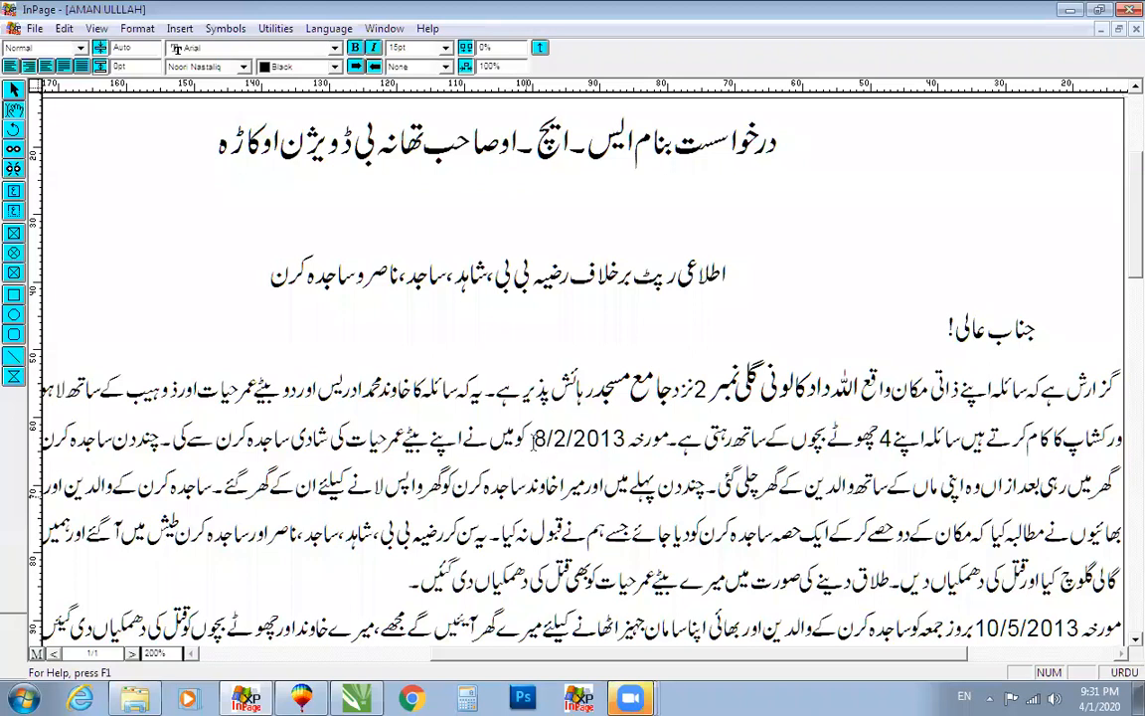
# Step: Try the date 8/2/2013 in the second body line at 36 pt and return it to 12 pt
pyautogui.moveTo(534, 439)
pyautogui.mouseDown()
pyautogui.moveTo(575, 438)
pyautogui.moveTo(540, 438)
pyautogui.moveTo(528, 453)
pyautogui.mouseUp()
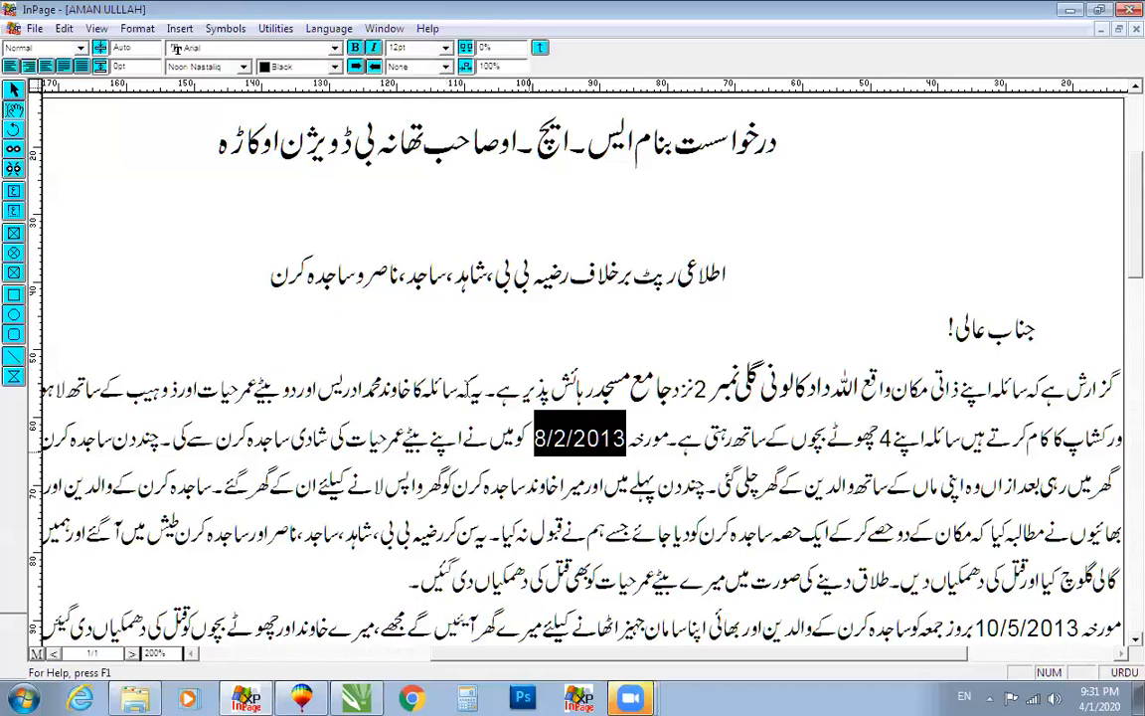
pyautogui.click(471, 384)
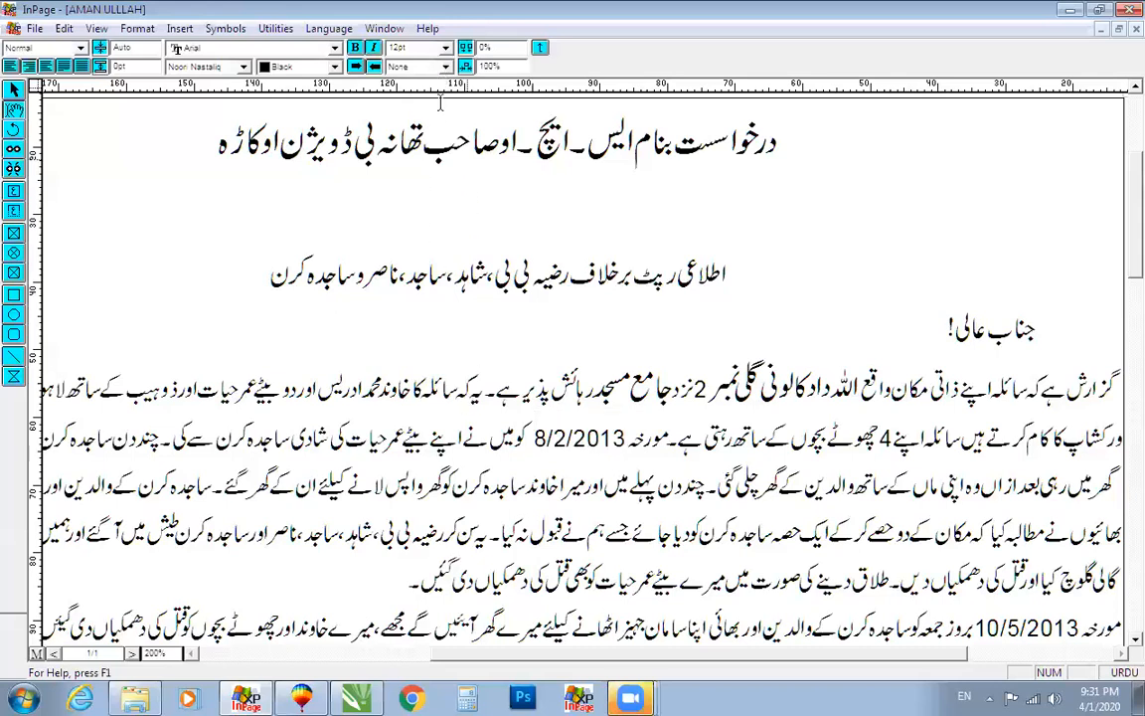
pyautogui.doubleClick(567, 438)
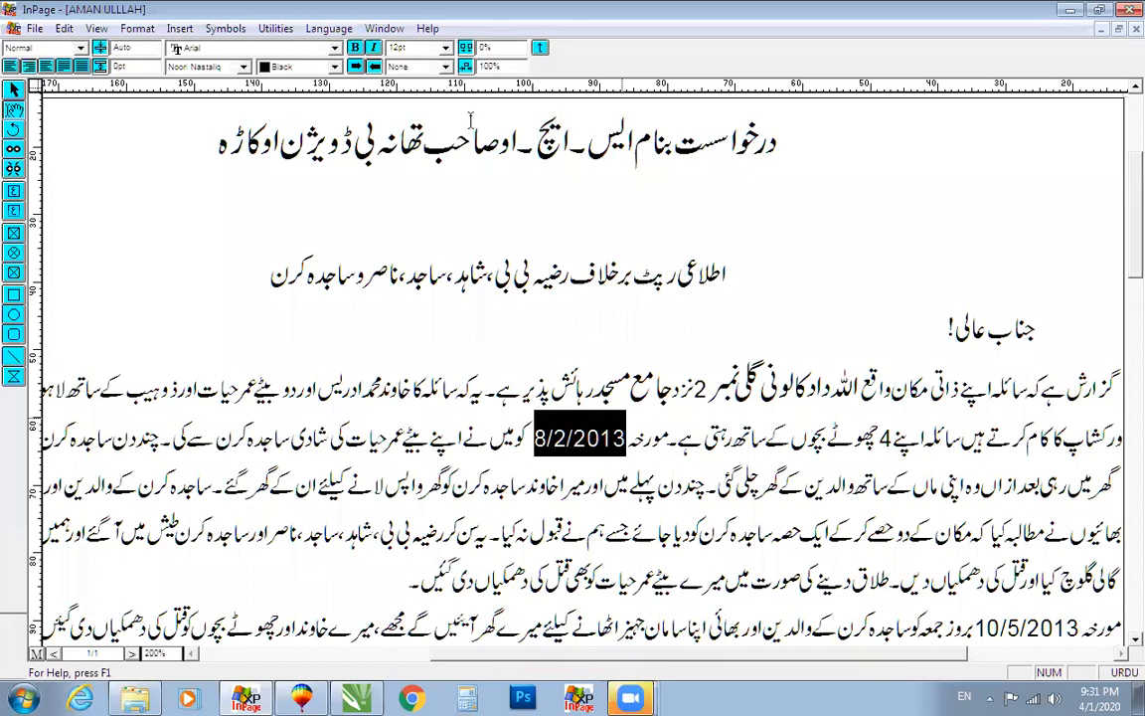
pyautogui.click(447, 48)
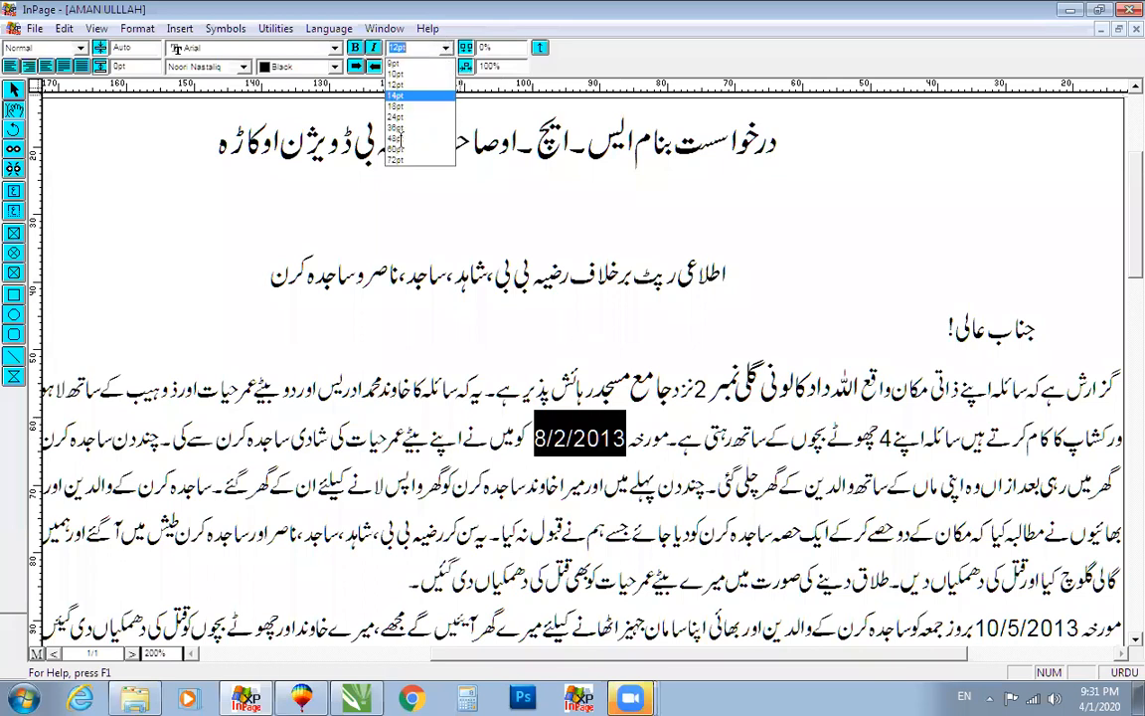
pyautogui.click(402, 128)
pyautogui.click(403, 48)
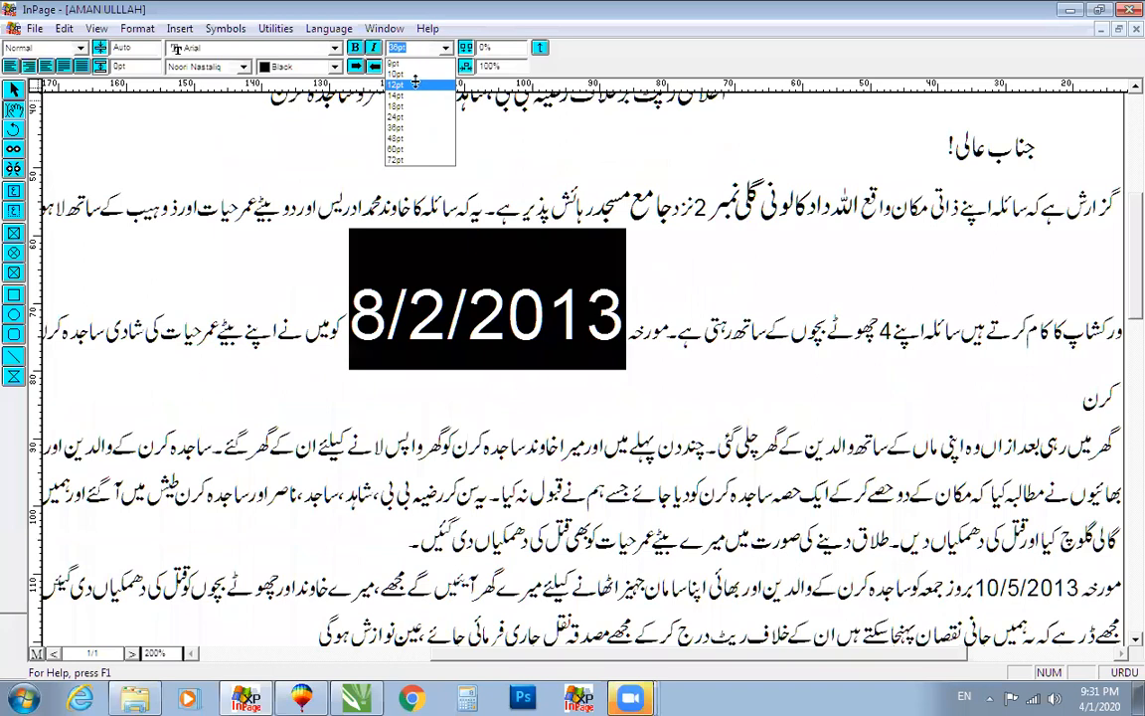
pyautogui.click(540, 257)
# Step: Make the date 8/2/2013 in the second body line bold
pyautogui.moveTo(625, 257); pyautogui.dragTo(540, 256)
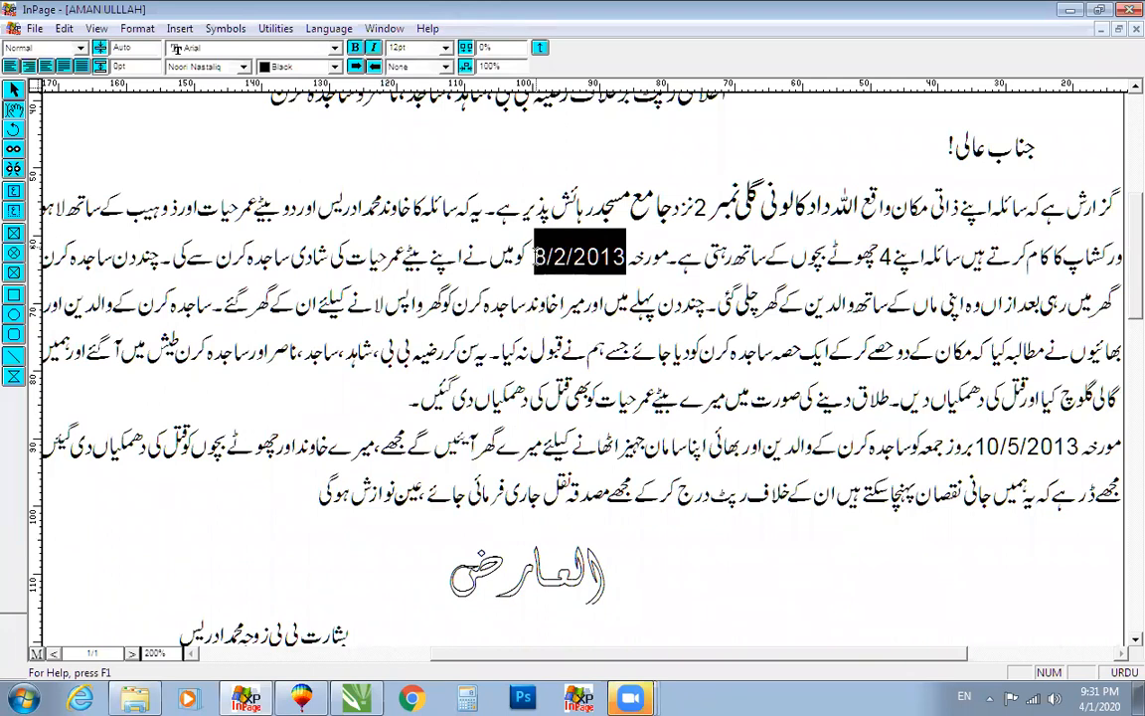
pyautogui.click(536, 256)
pyautogui.doubleClick(563, 256)
pyautogui.click(356, 48)
pyautogui.click(461, 257)
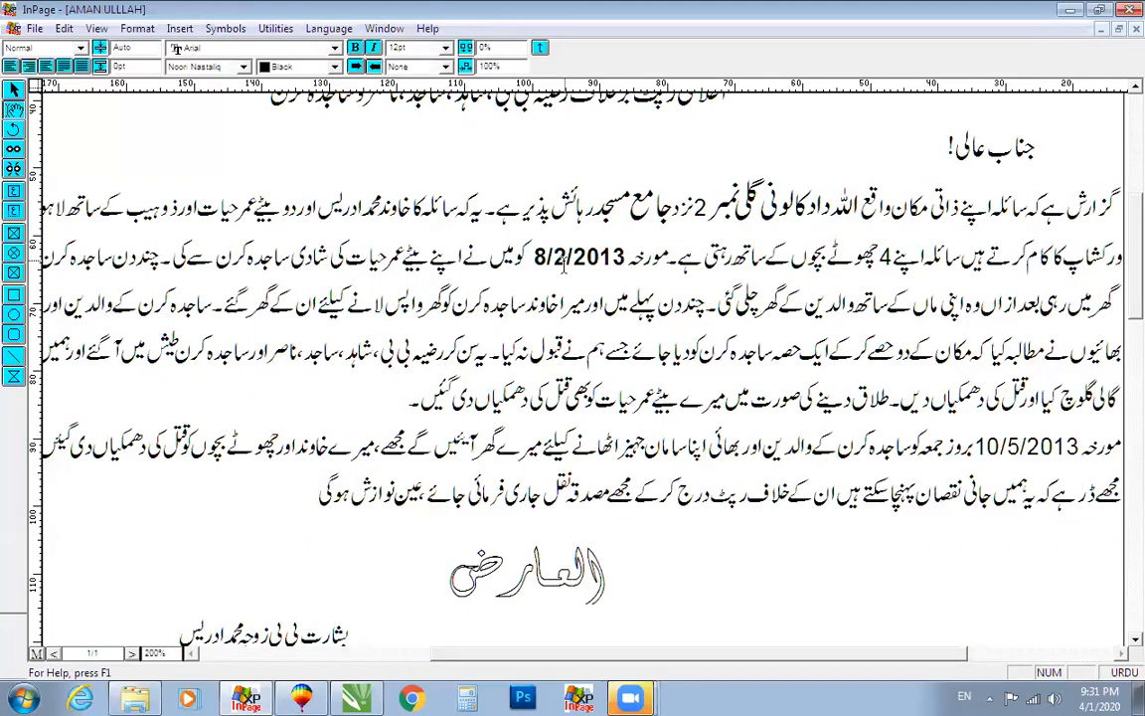
pyautogui.click(567, 258)
# Step: Make the numeral 4 in the second body line and the date 10/5/2013 in the last paragraph bold
pyautogui.doubleClick(885, 257)
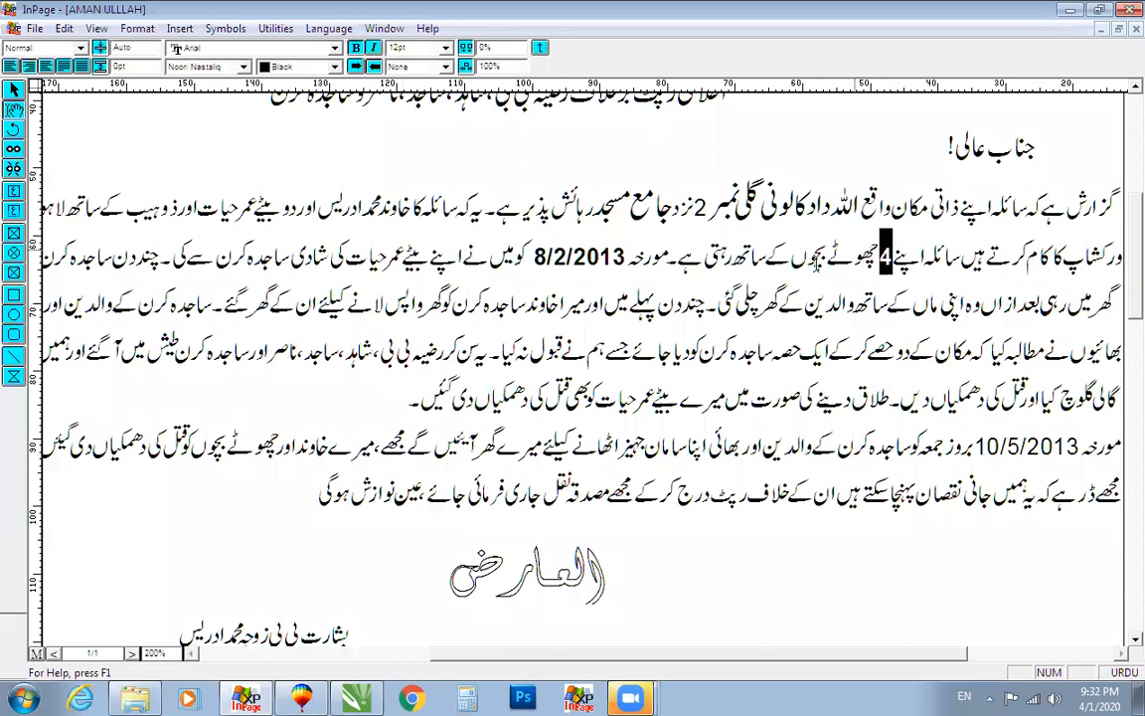
pyautogui.moveTo(974, 446); pyautogui.dragTo(1072, 448)
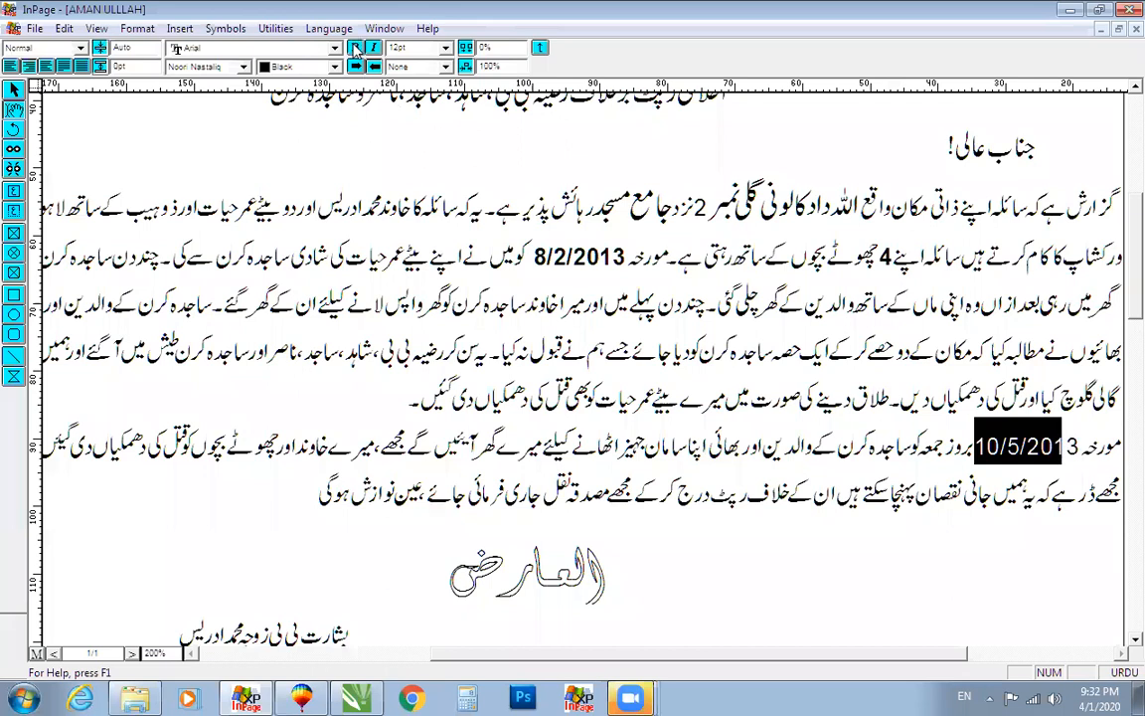
pyautogui.hotkey('shift', 'Right')
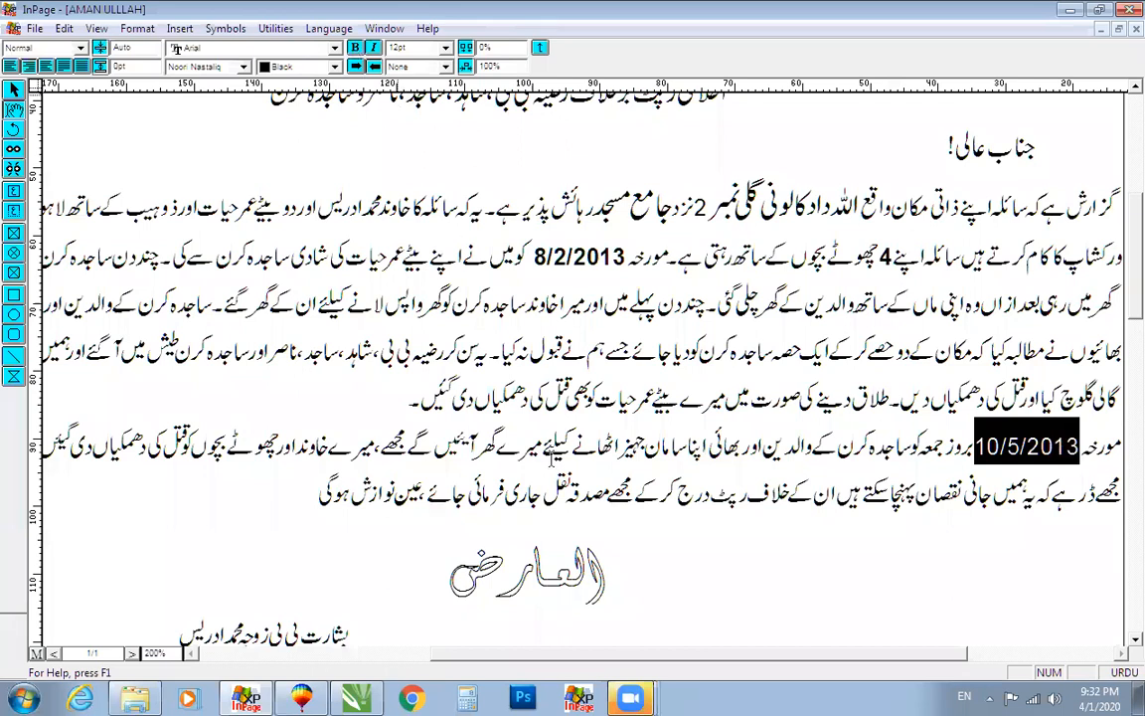
pyautogui.click(550, 449)
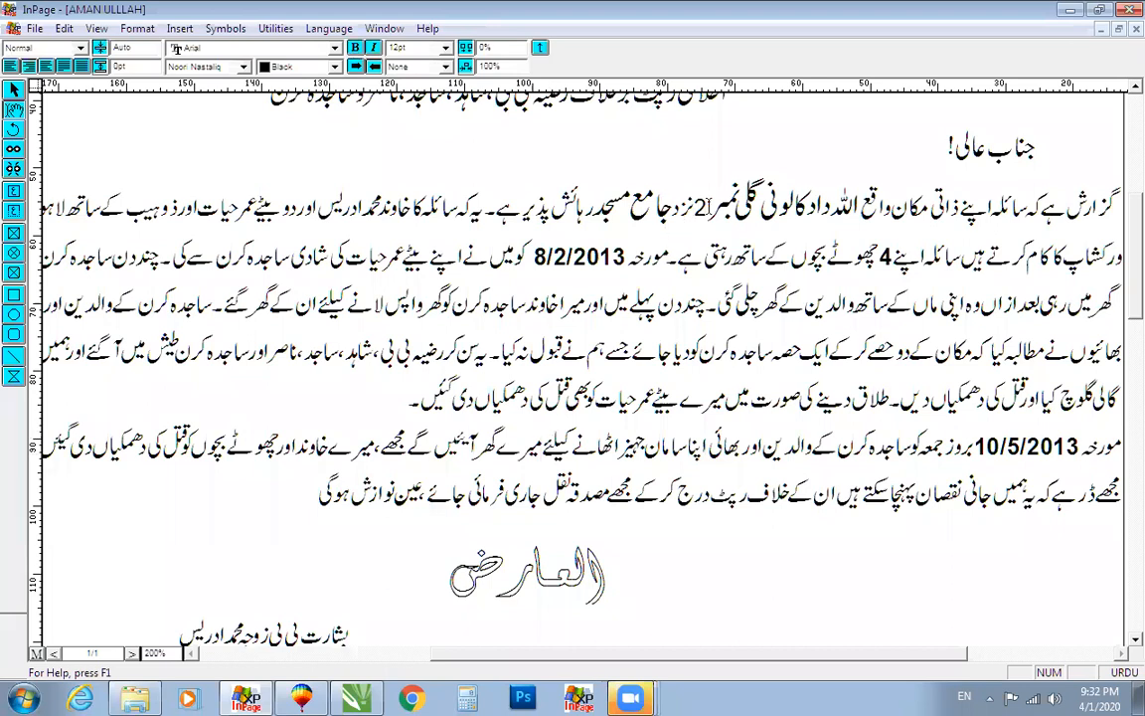
# Step: Make the street numeral 2 in the first body line bold
pyautogui.doubleClick(704, 209)
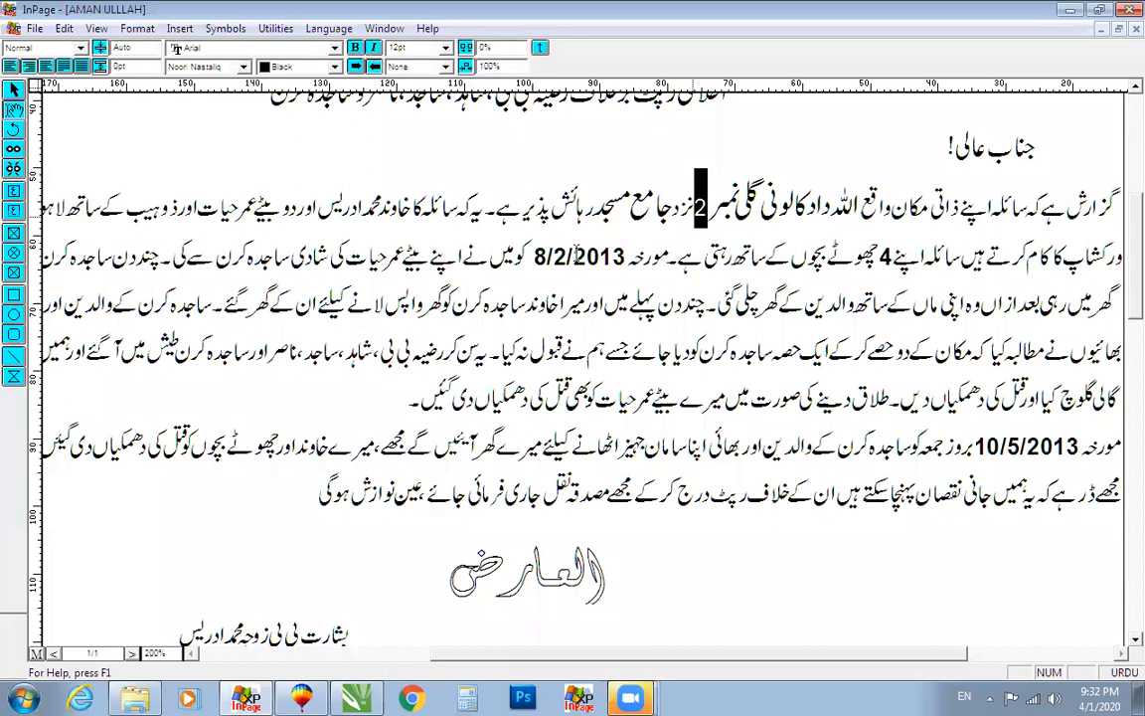
pyautogui.click(571, 256)
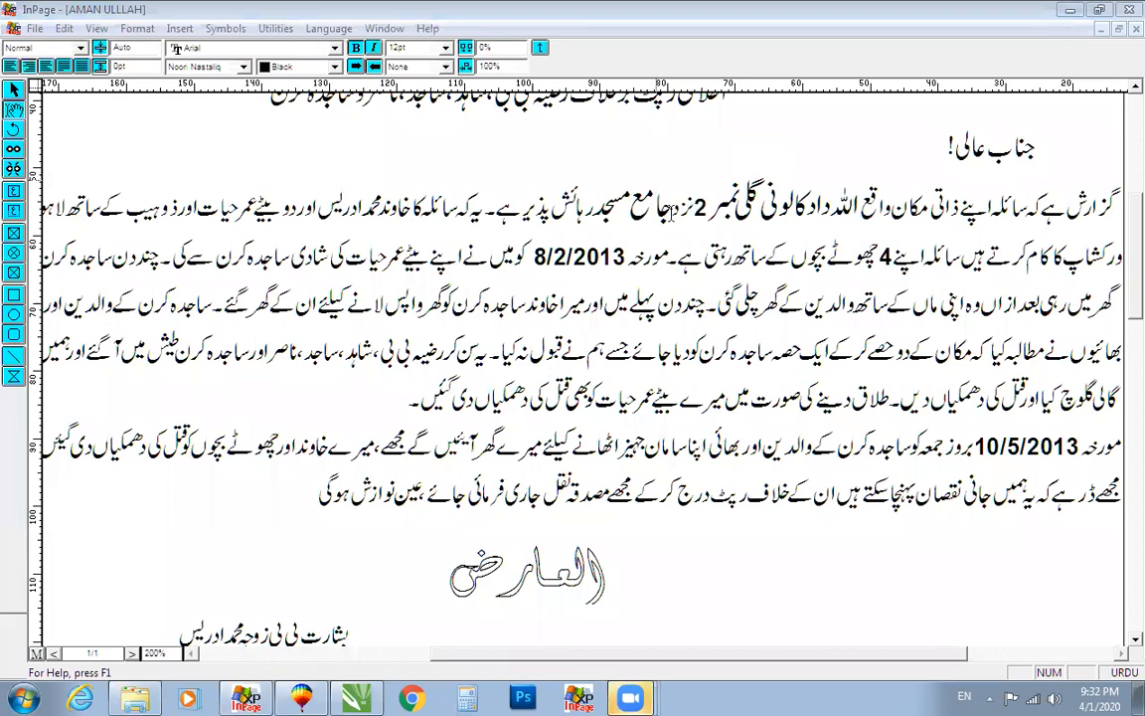
pyautogui.click(671, 209)
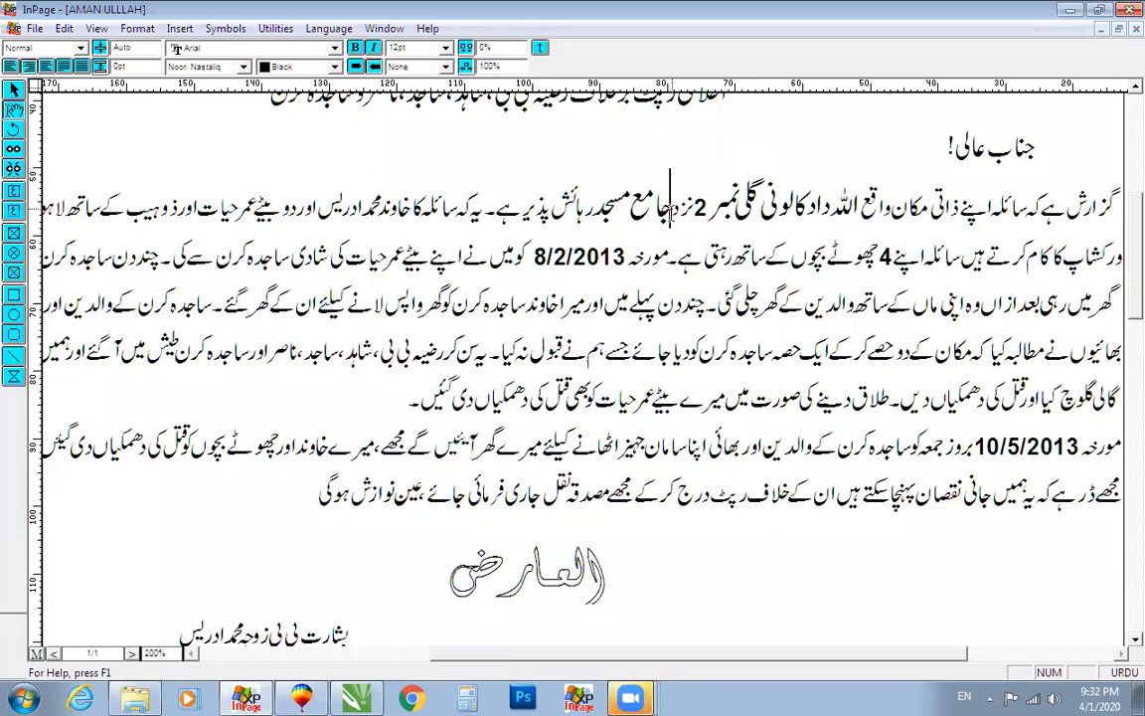
pyautogui.click(671, 208)
pyautogui.click(257, 495)
pyautogui.moveTo(1037, 148); pyautogui.dragTo(1100, 147)
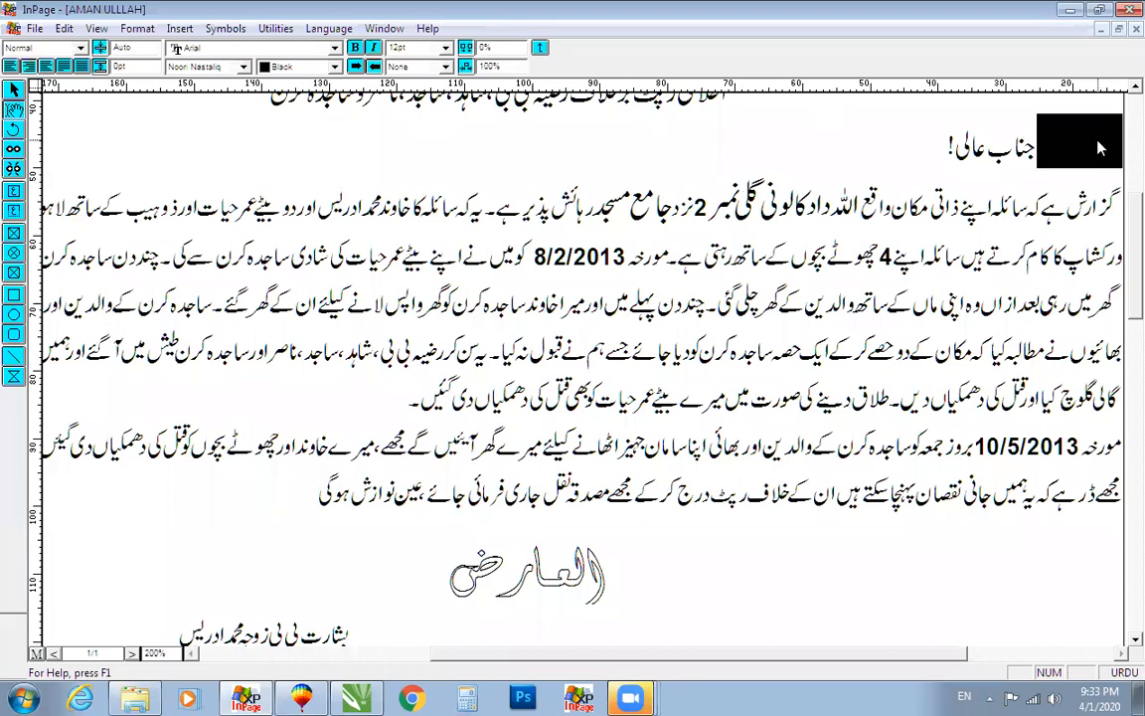
# Step: Delete the last letter and exclamation mark of the salutation جناب عالی! and retype them as ی!
pyautogui.click(927, 155)
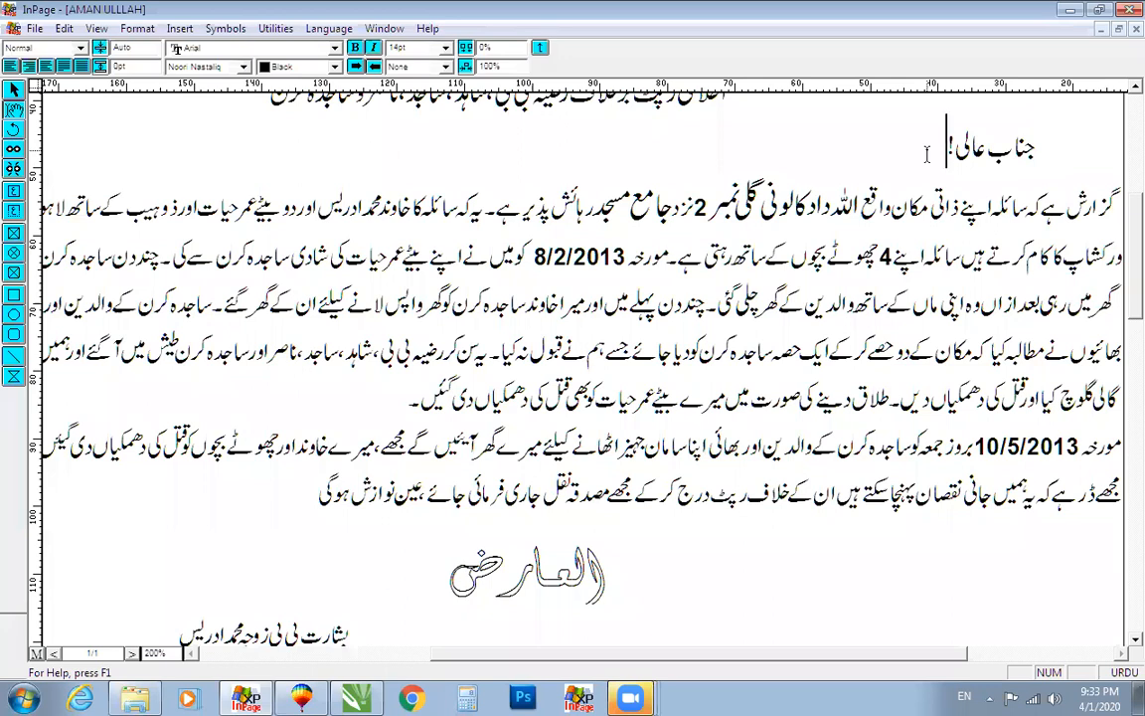
pyautogui.press('BackSpace')
pyautogui.press('BackSpace')
pyautogui.write('ی')
pyautogui.press('BackSpace')
pyautogui.write('ی!')
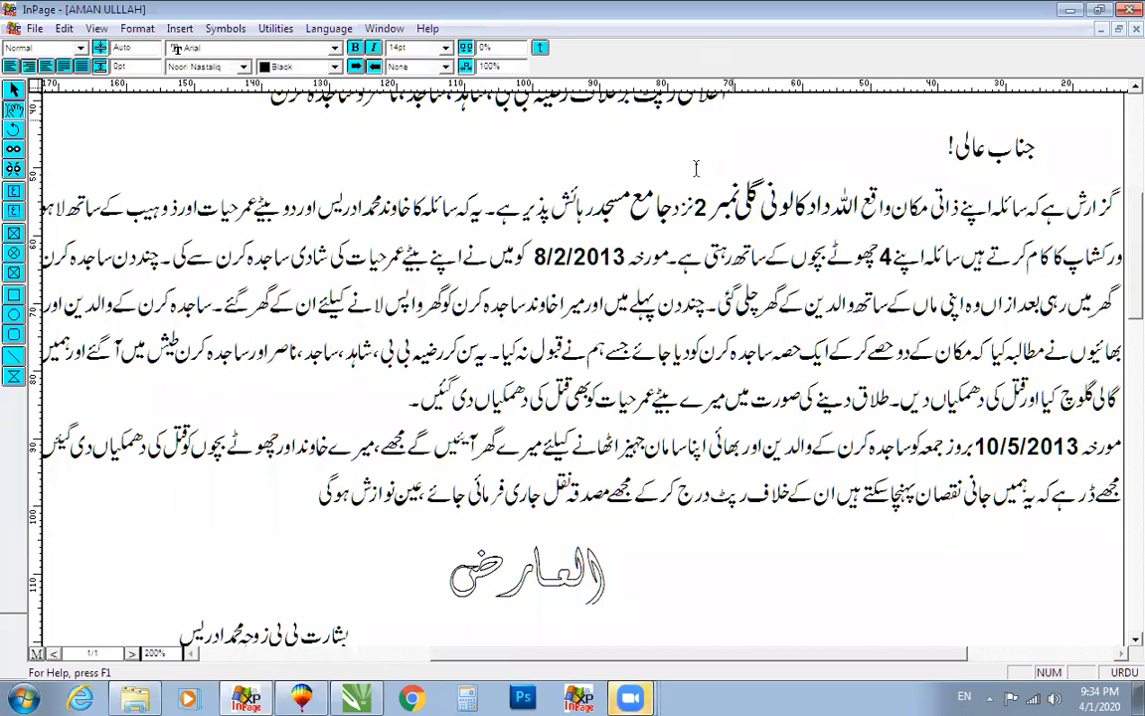
# Step: Remove the line break before ورکشاپ so the second body line joins the first
pyautogui.click(822, 187)
pyautogui.hotkey('ctrl', '1')
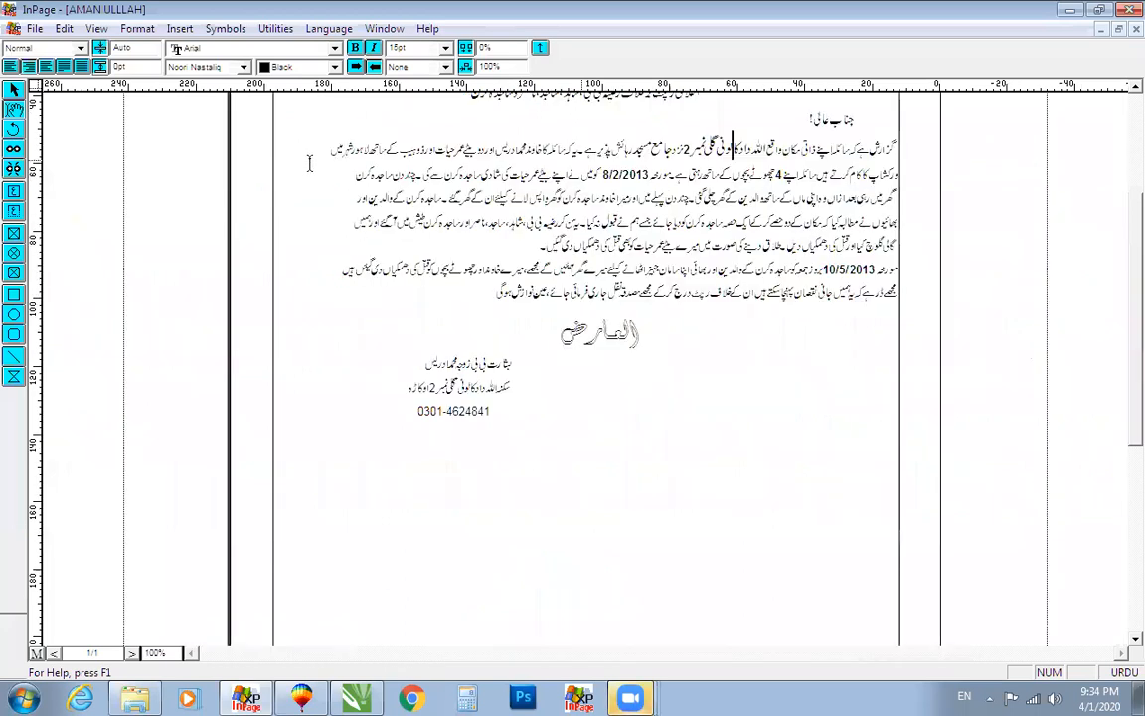
pyautogui.hotkey('ctrl', '2')
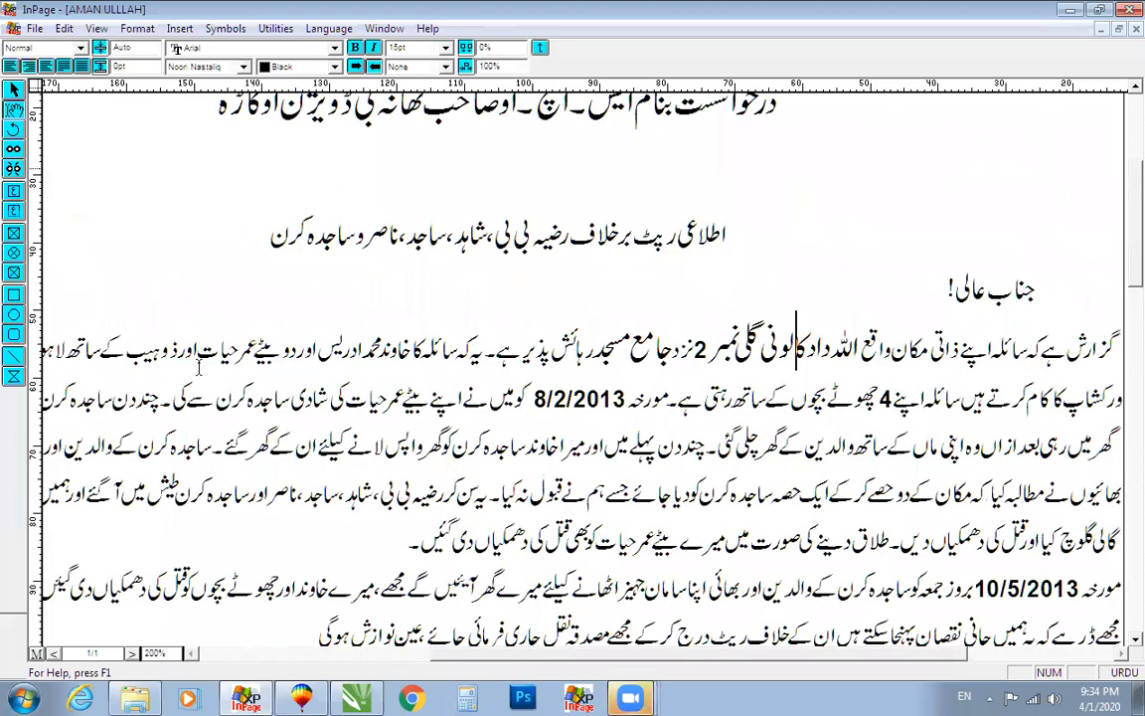
pyautogui.press('Down')
pyautogui.hotkey('ctrl', 'Right')
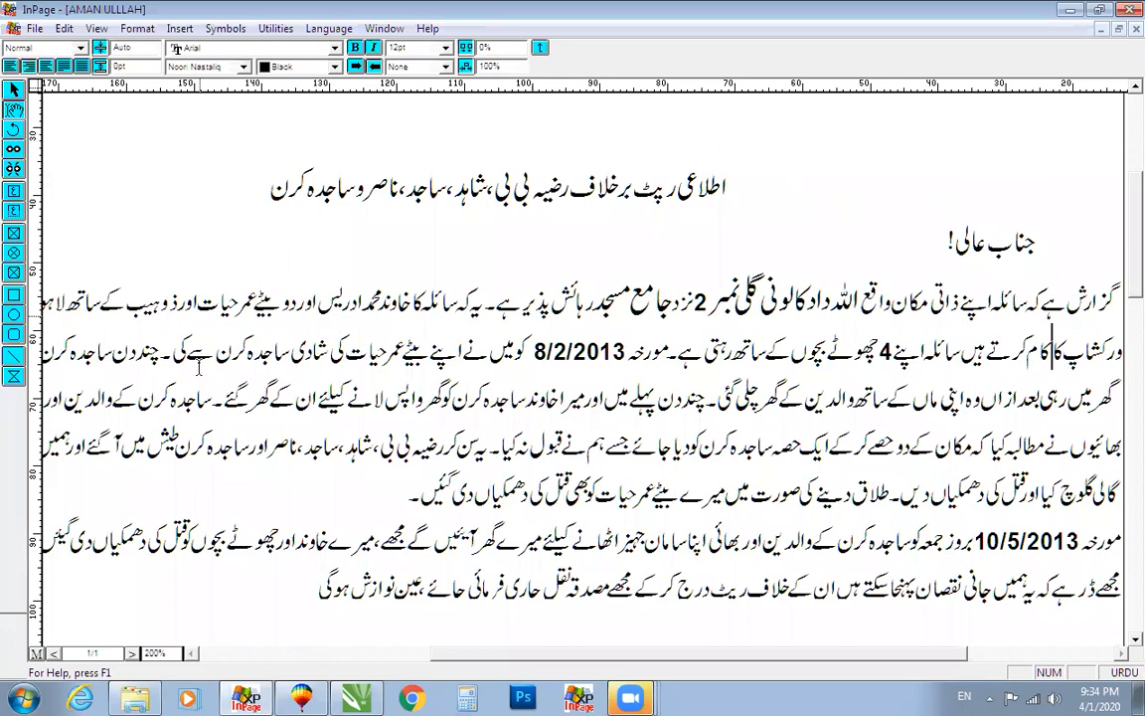
pyautogui.press('Up')
pyautogui.press('End')
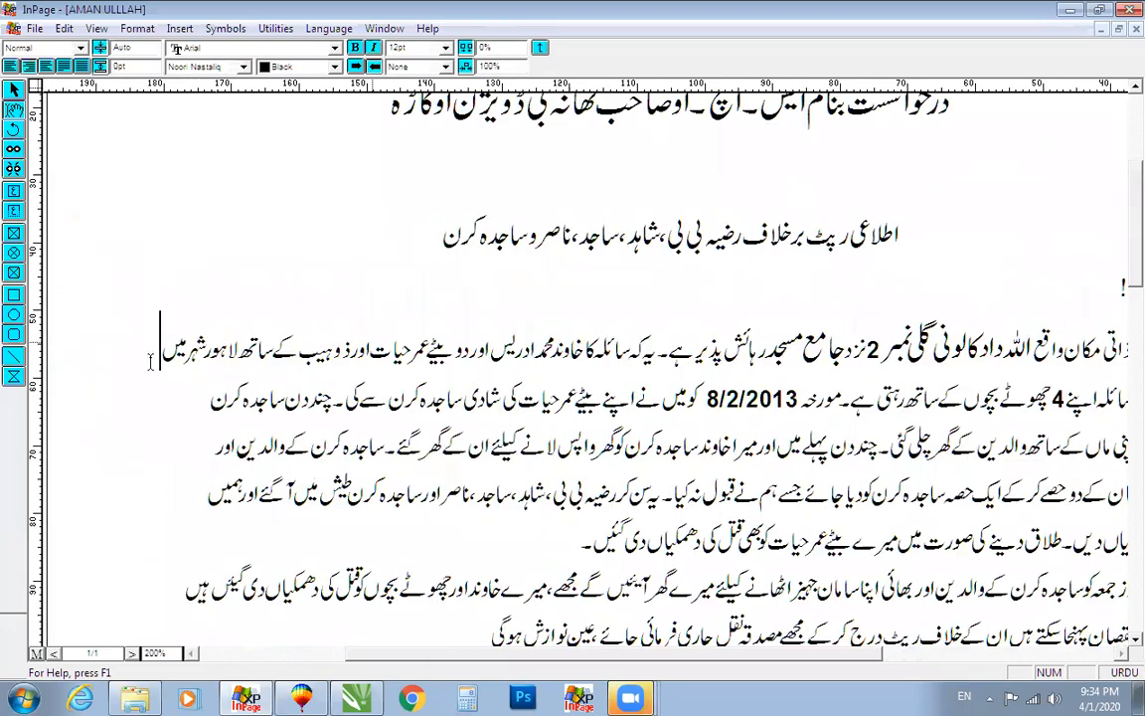
pyautogui.click(1019, 410)
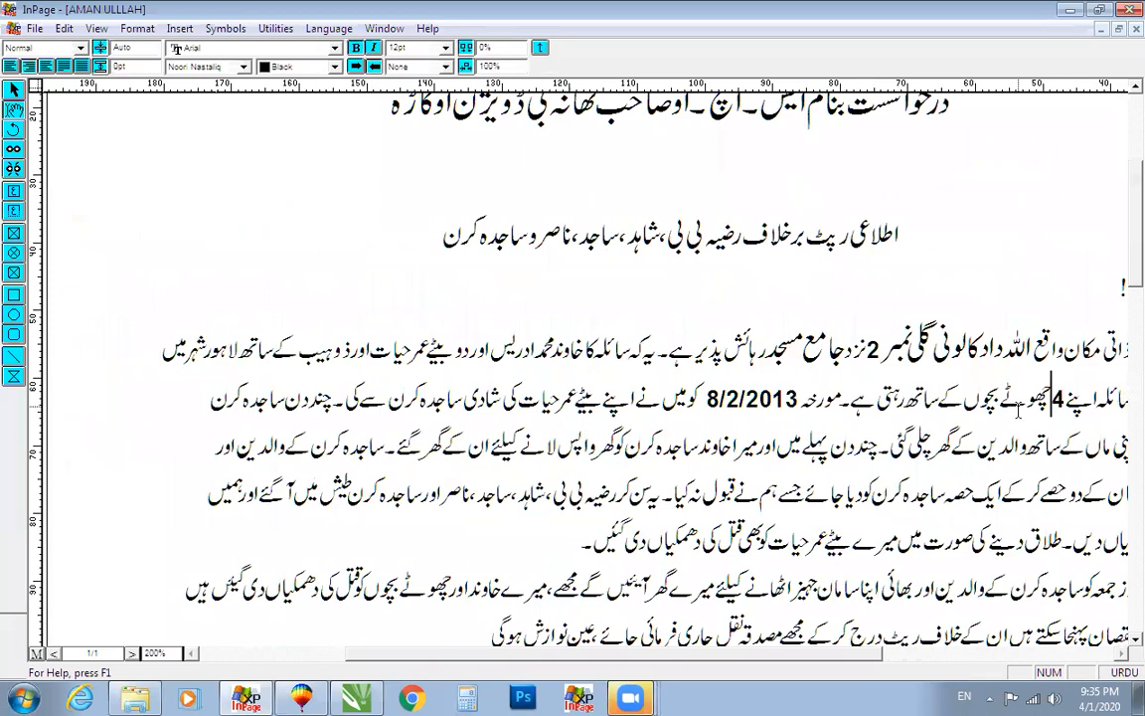
pyautogui.hotkey('ctrl', 'Right')
pyautogui.hotkey('ctrl', 'Right')
pyautogui.hotkey('ctrl', 'Right')
pyautogui.hotkey('ctrl', 'Right')
pyautogui.hotkey('ctrl', 'Right')
pyautogui.hotkey('ctrl', 'Right')
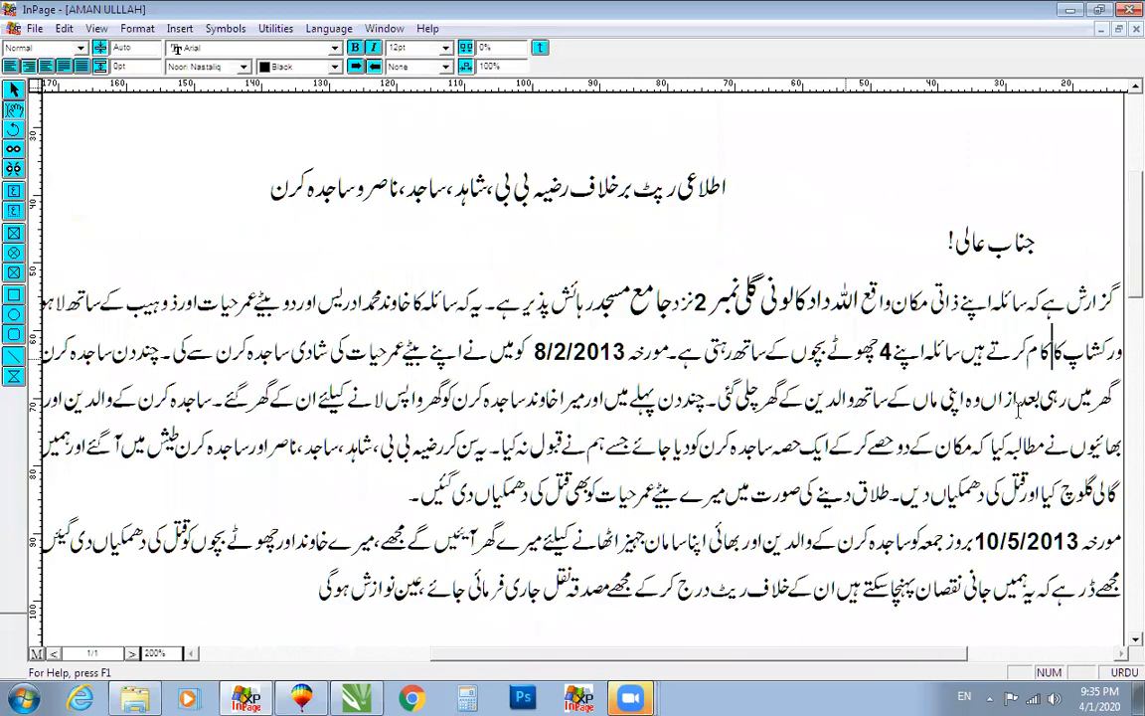
pyautogui.hotkey('ctrl', 'Right')
pyautogui.hotkey('ctrl', 'Right')
pyautogui.press('BackSpace')
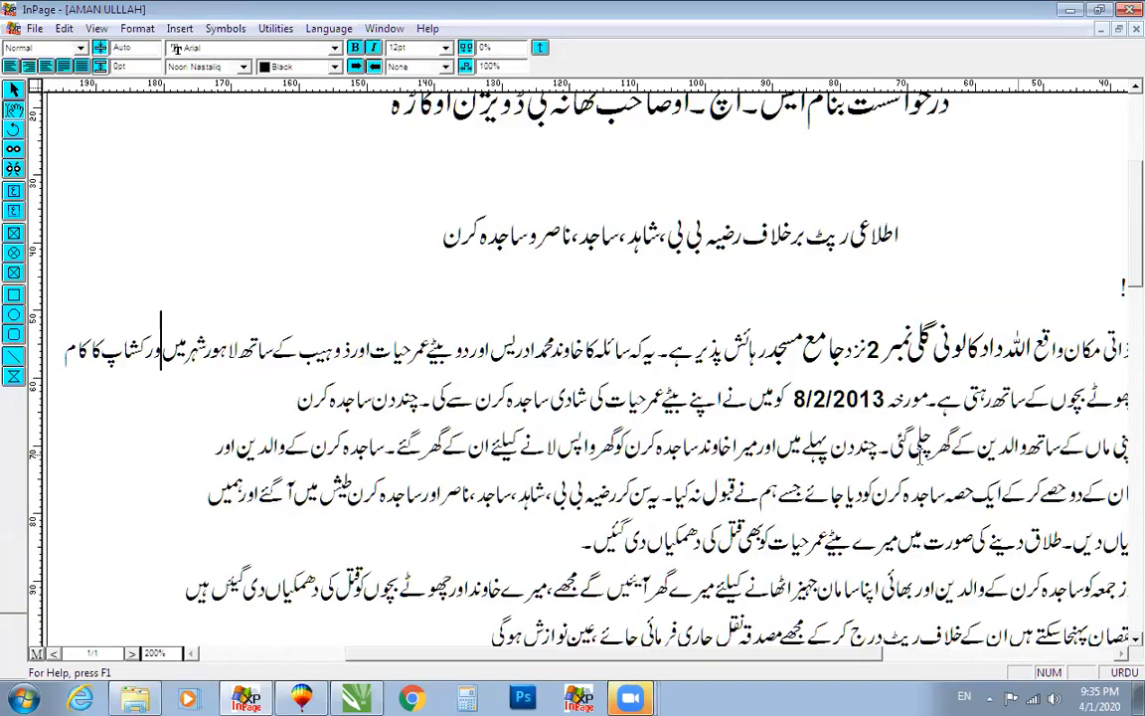
# Step: Remove the line break before گھر میں رہی so the third body line joins the second
pyautogui.click(1085, 454)
pyautogui.hotkey('ctrl', 'Right')
pyautogui.hotkey('ctrl', 'Right')
pyautogui.hotkey('ctrl', 'Right')
pyautogui.hotkey('ctrl', 'Right')
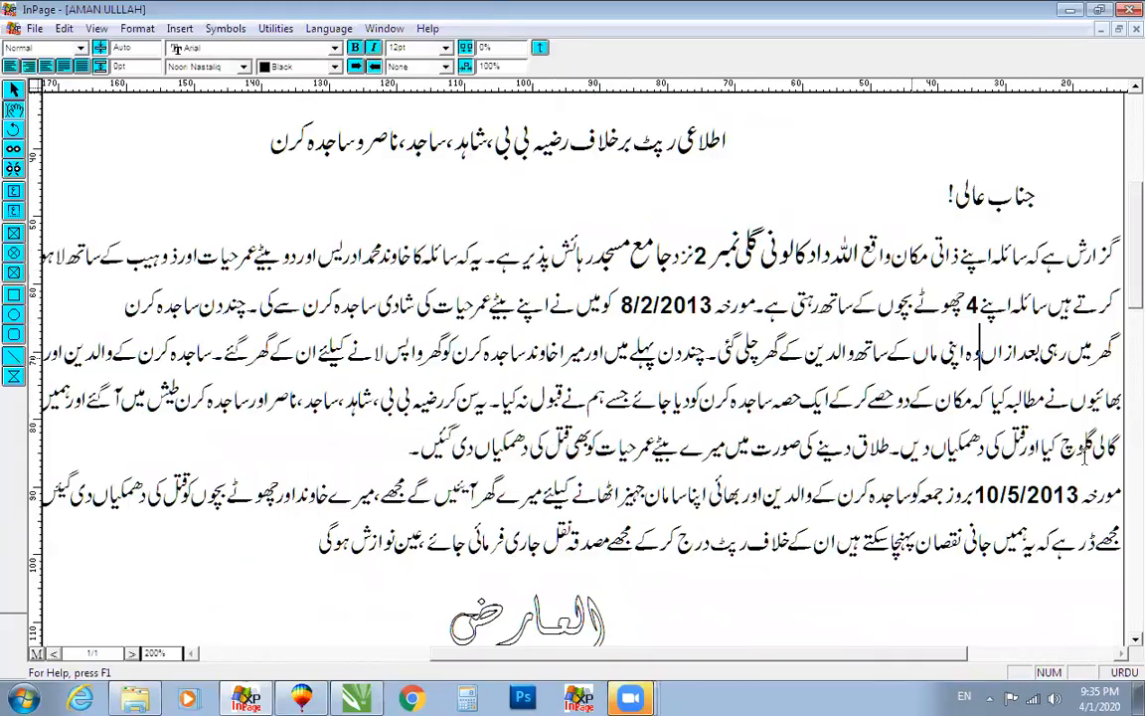
pyautogui.hotkey('ctrl', 'Right')
pyautogui.hotkey('ctrl', 'Right')
pyautogui.hotkey('ctrl', 'Right')
pyautogui.hotkey('ctrl', 'Right')
pyautogui.hotkey('ctrl', 'Right')
pyautogui.press('BackSpace')
# Step: Remove the line breaks before بھائیوں and گالی گلوچ to merge the fourth and fifth body lines into the paragraph
pyautogui.click(1122, 398)
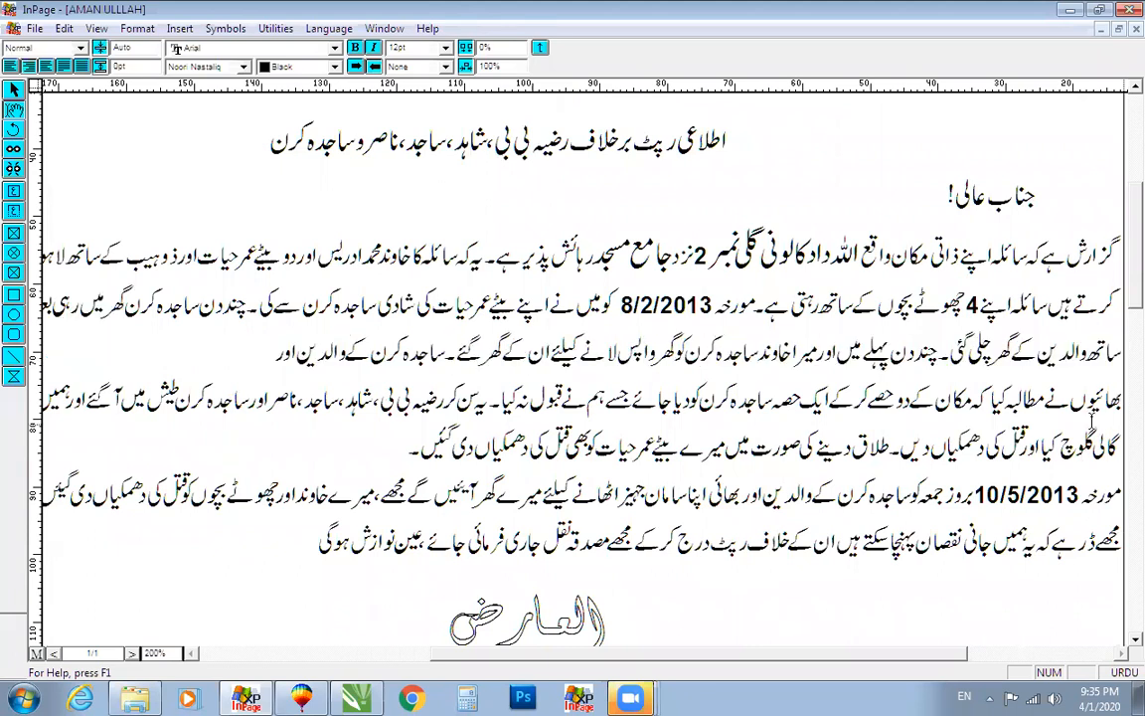
pyautogui.press('BackSpace')
pyautogui.click(1112, 446)
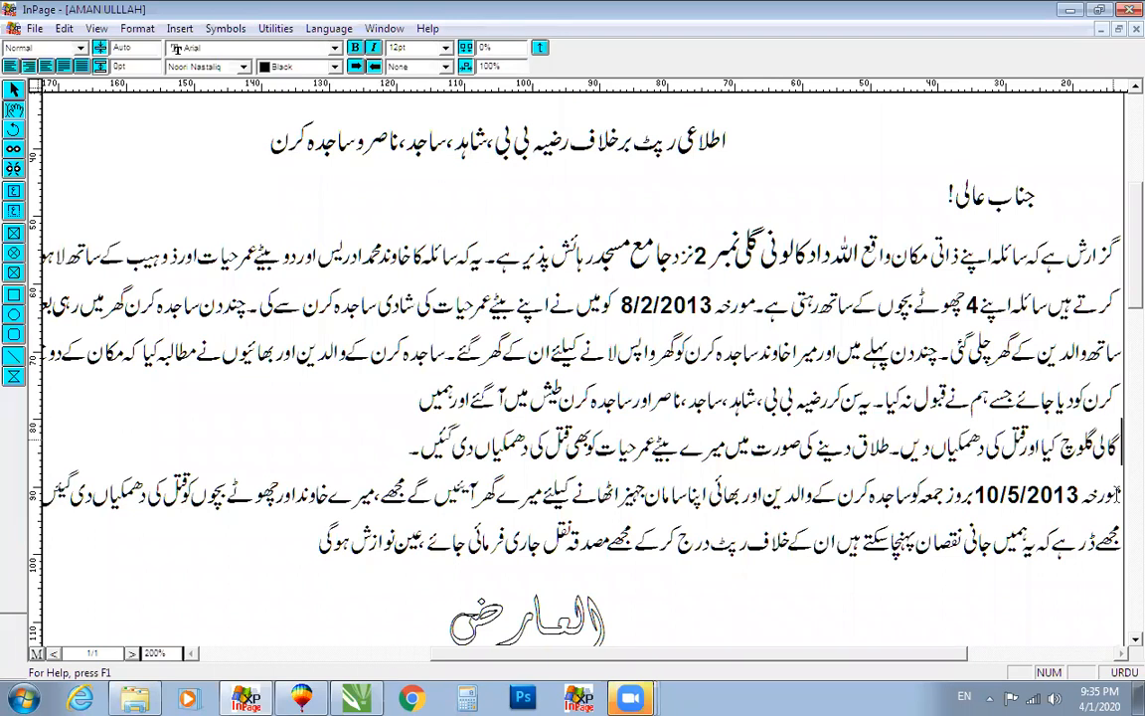
pyautogui.press('BackSpace')
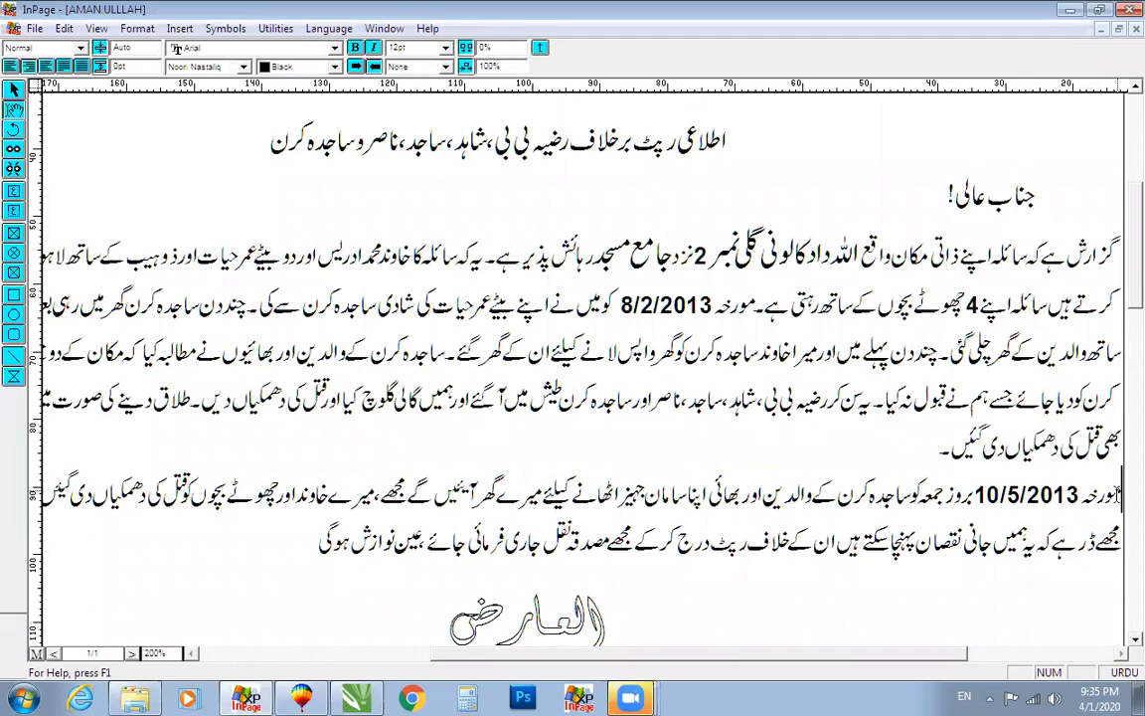
# Step: Remove the line break before مجھے ڈر ہے so the two lines of the last paragraph flow together
pyautogui.press('F6')
pyautogui.click(289, 206)
pyautogui.press('Delete')
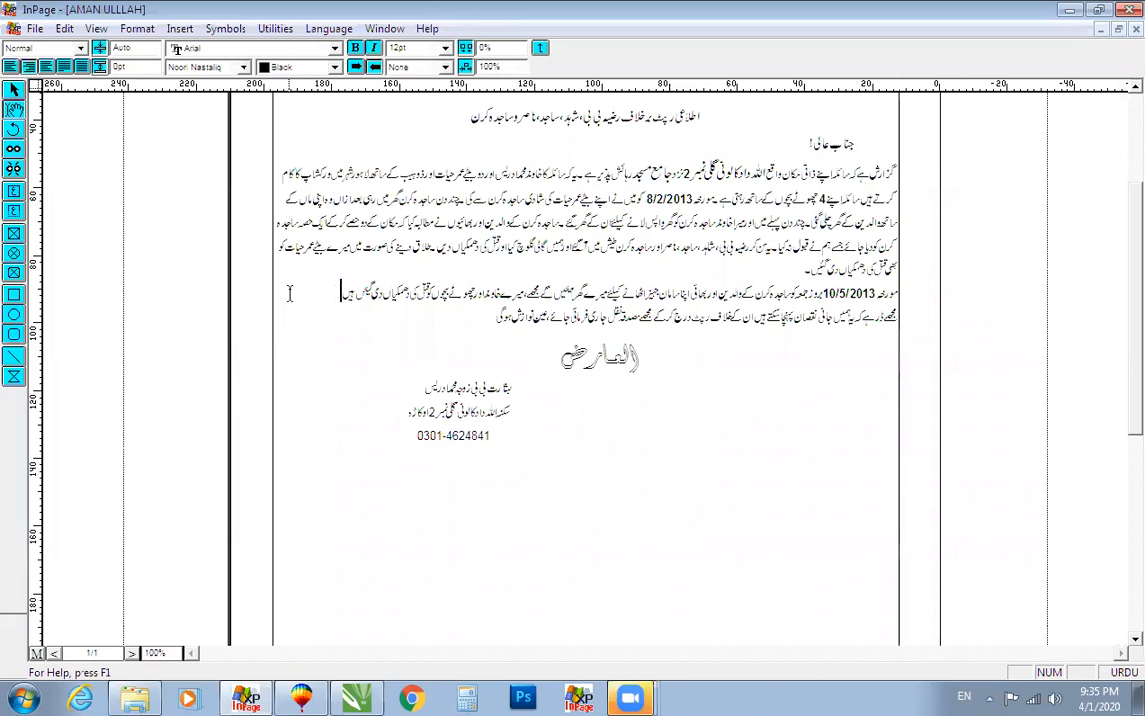
pyautogui.click(896, 316)
pyautogui.press('BackSpace')
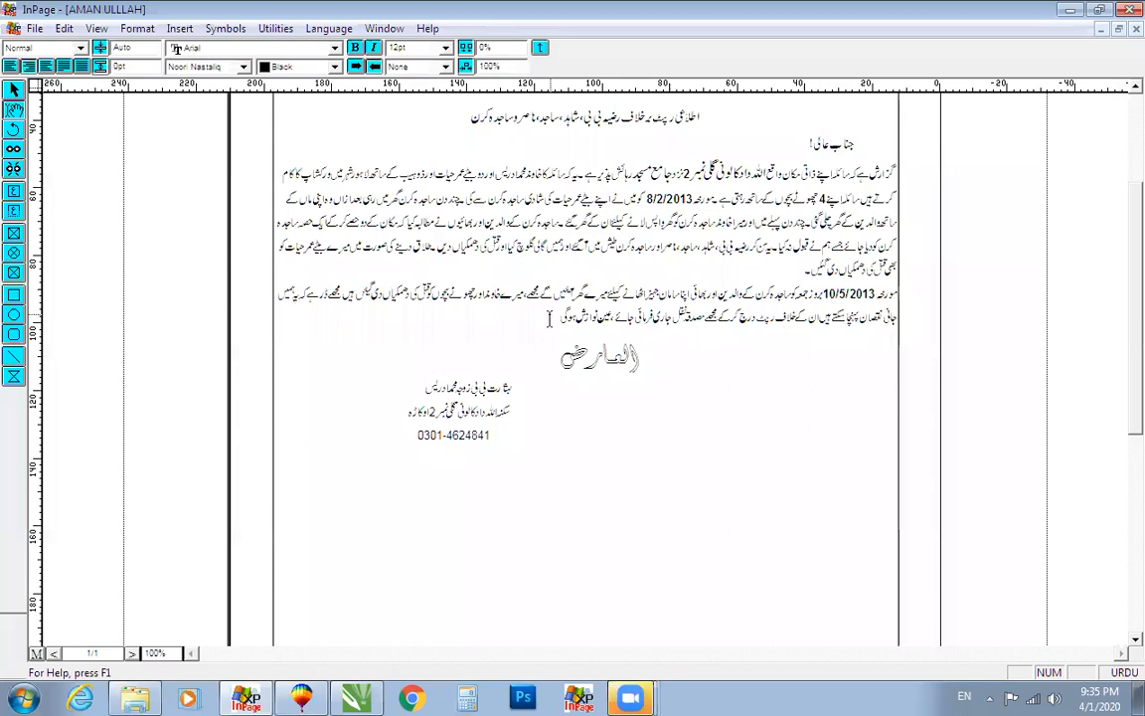
# Step: Try the Bombay Black font on the closing word العارض and switch it to Akram
pyautogui.hotkey('ctrl', '2')
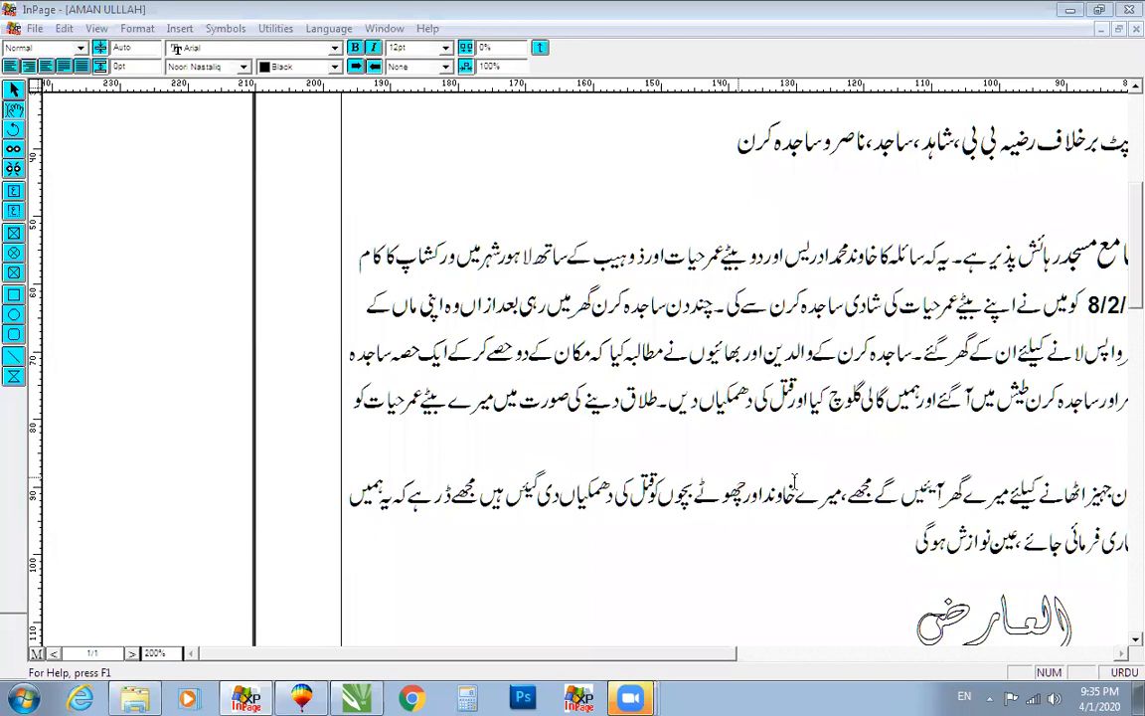
pyautogui.press('Down')
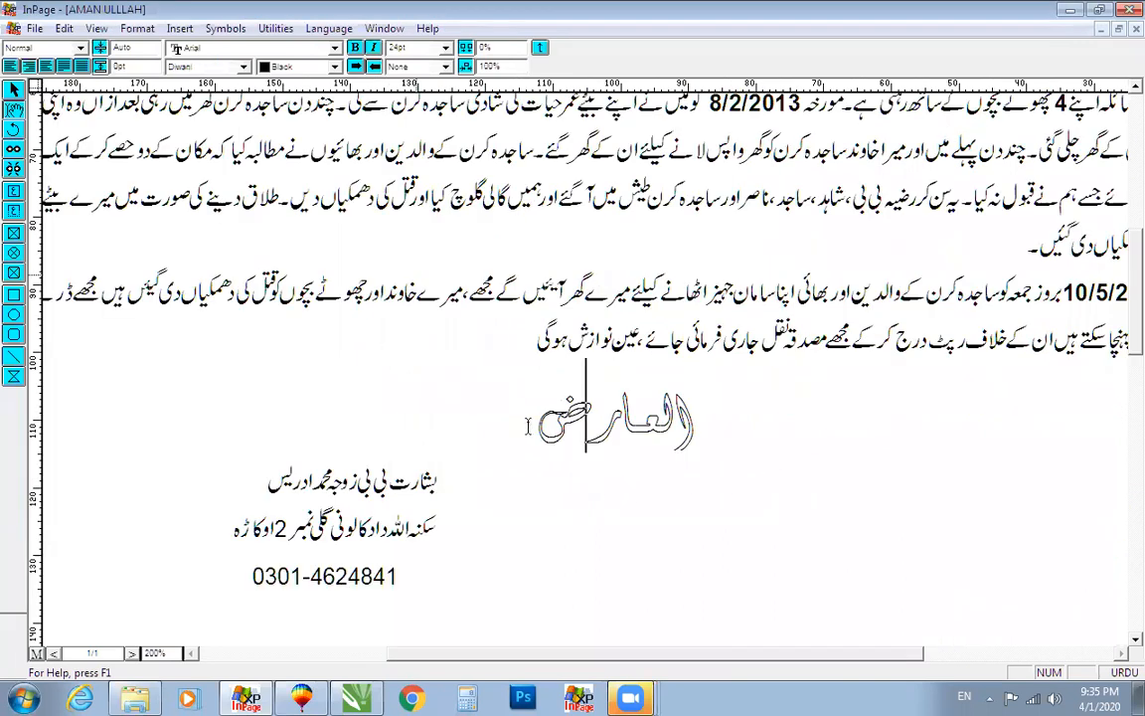
pyautogui.keyDown('shift'); pyautogui.click(699, 419); pyautogui.keyUp('shift')
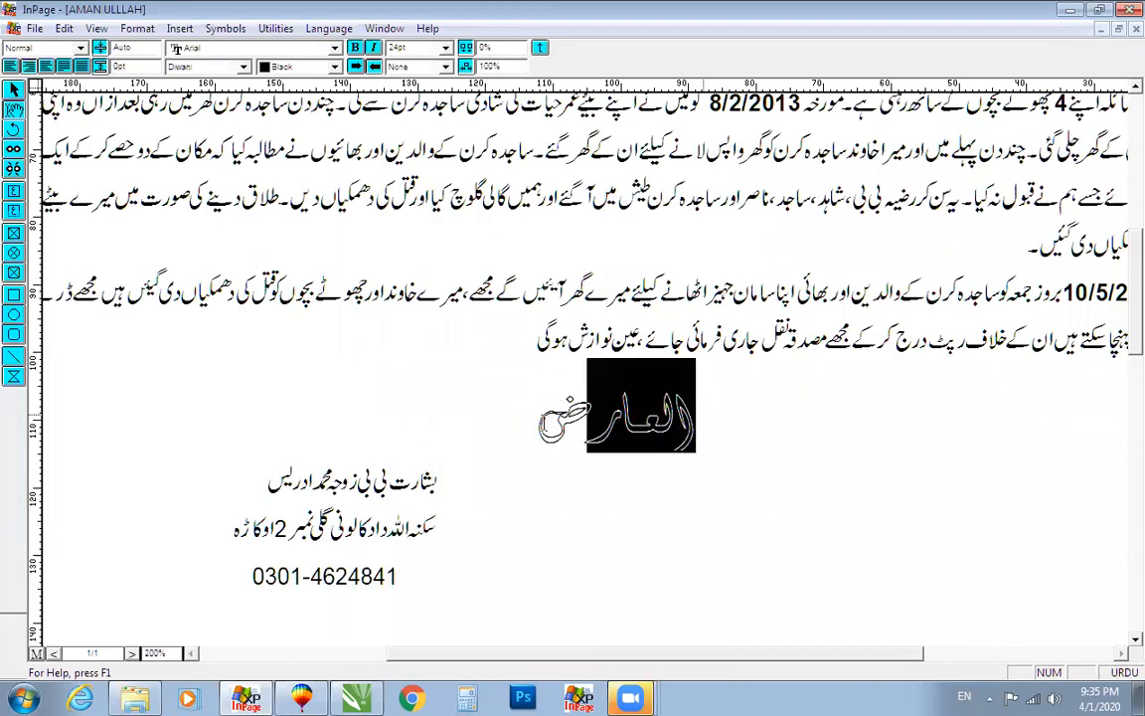
pyautogui.moveTo(546, 422); pyautogui.dragTo(617, 419)
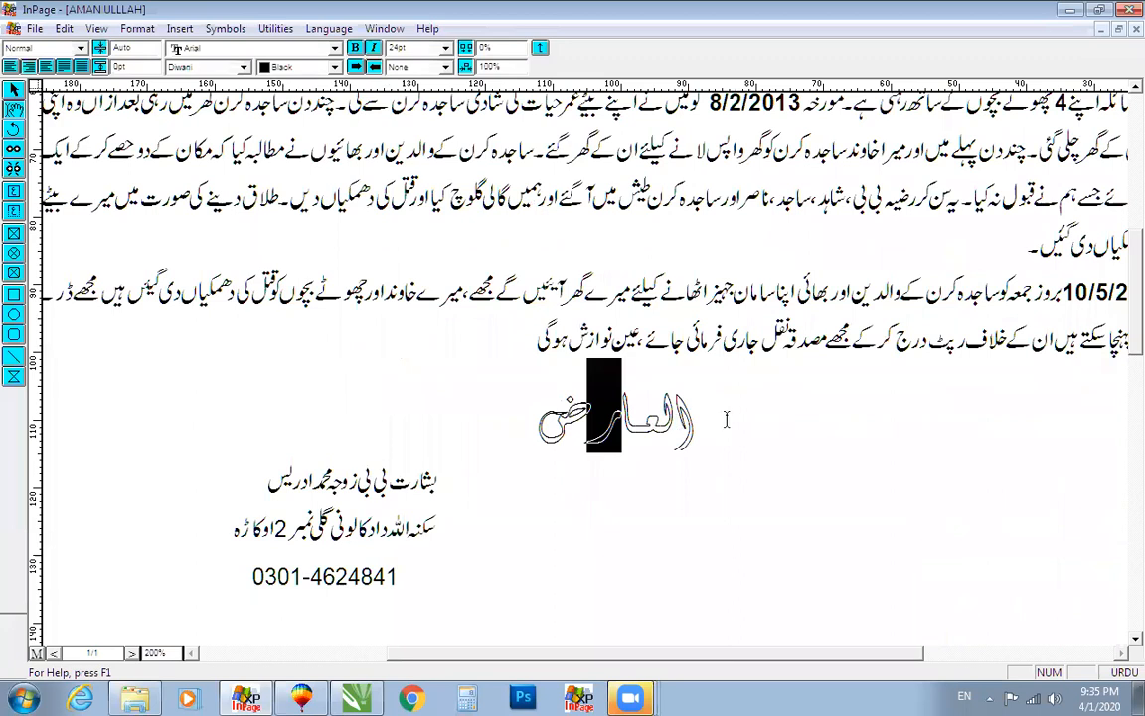
pyautogui.moveTo(727, 420); pyautogui.dragTo(726, 419)
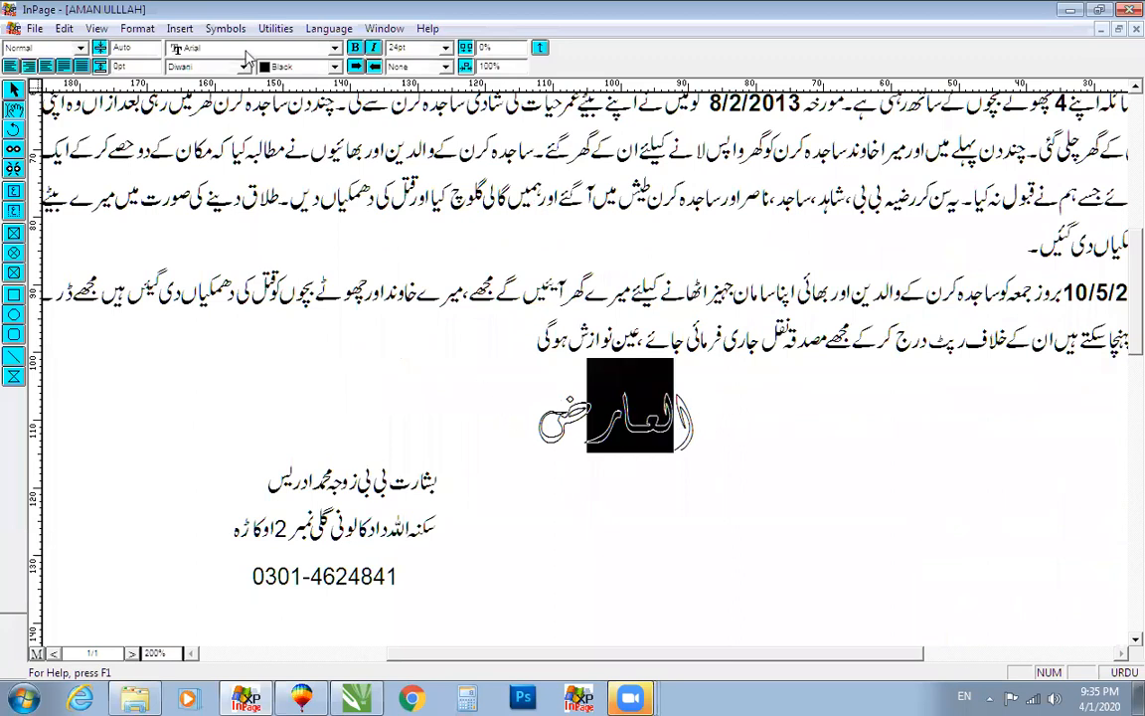
pyautogui.hotkey('shift', 'Right')
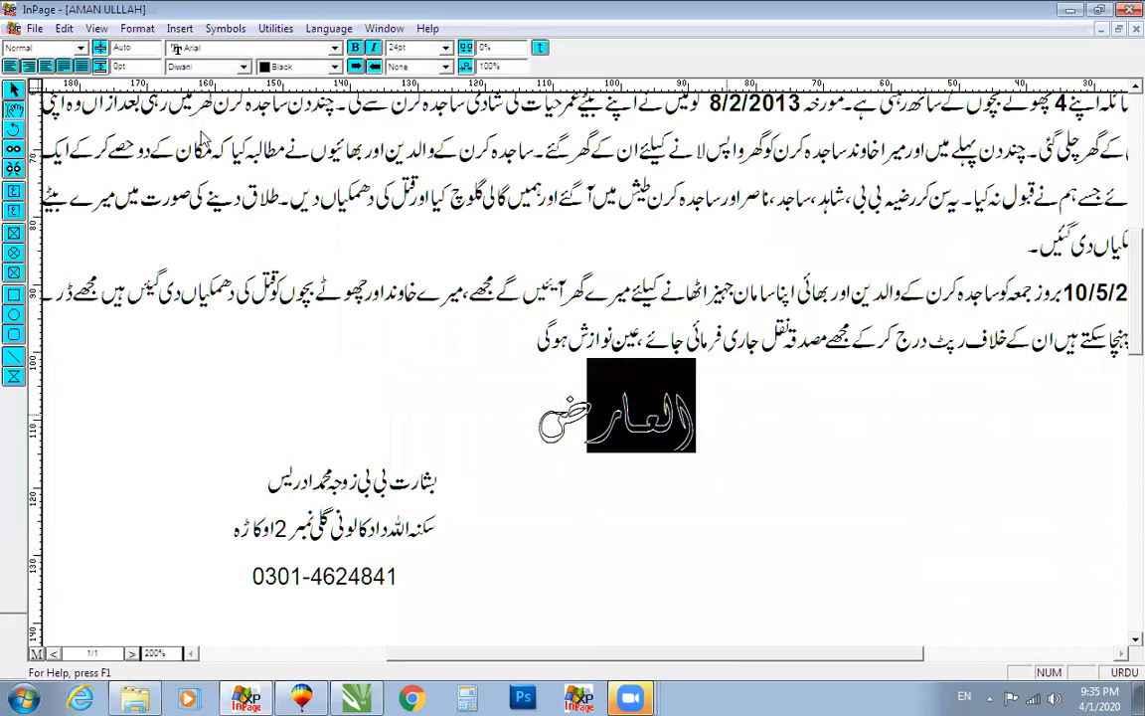
pyautogui.hotkey('shift', 'Left')
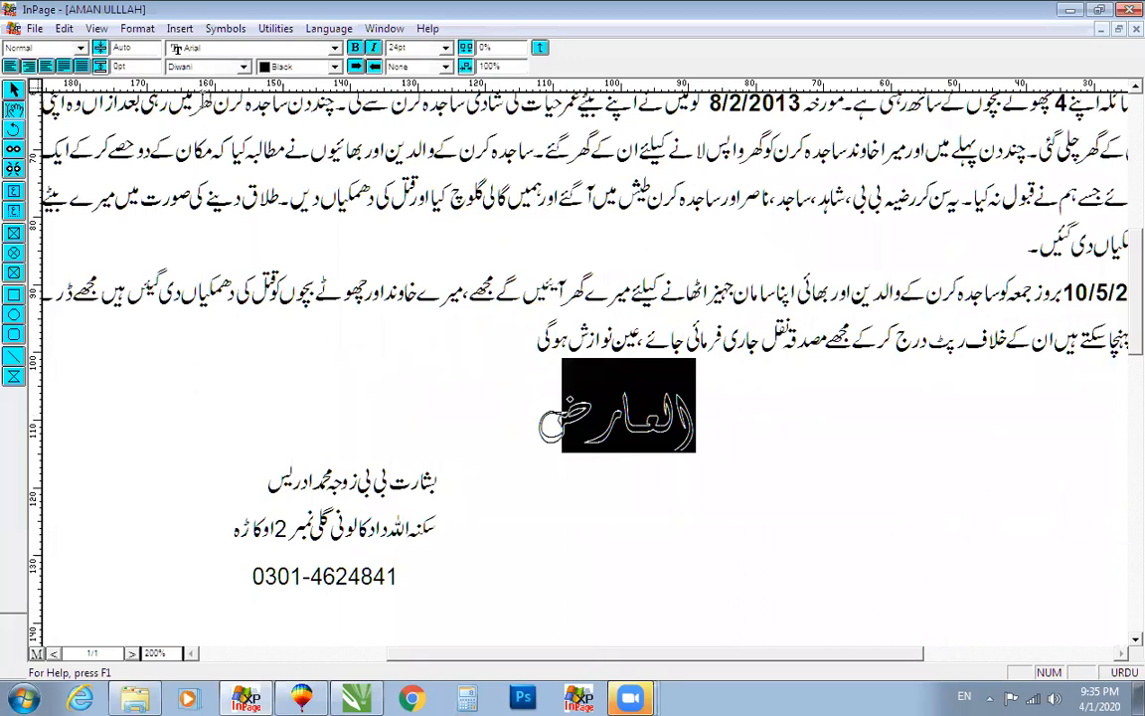
pyautogui.click(189, 67)
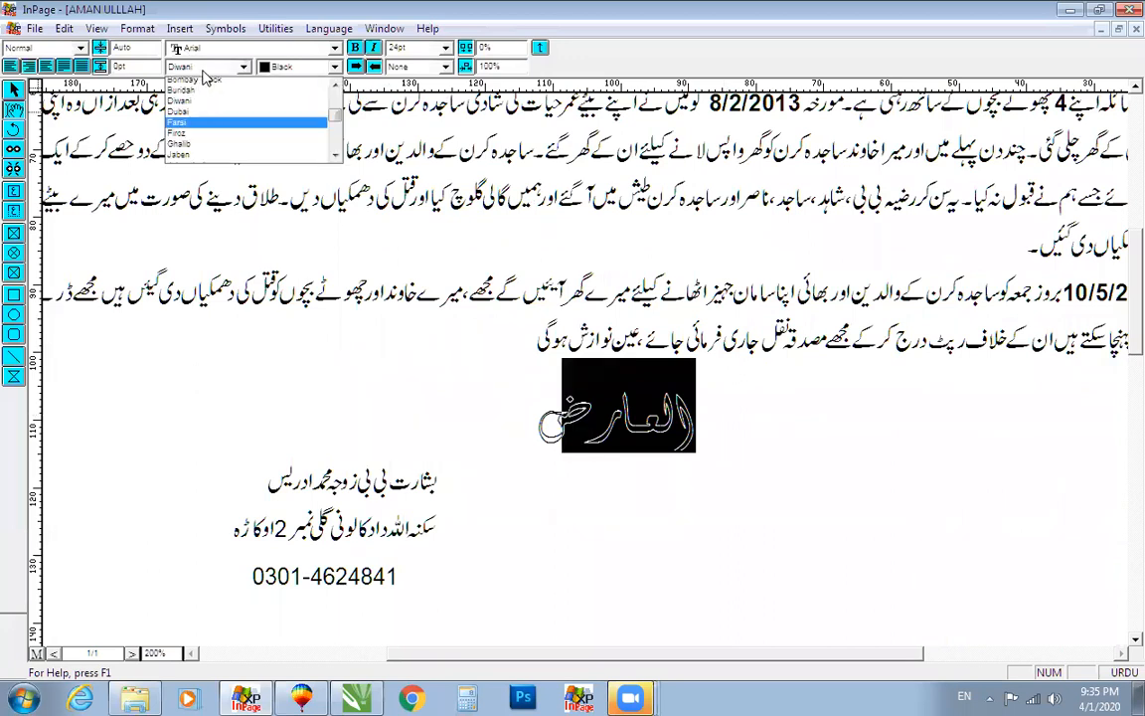
pyautogui.press('pageup')
pyautogui.press('Down')
pyautogui.press('Down')
pyautogui.press('Down')
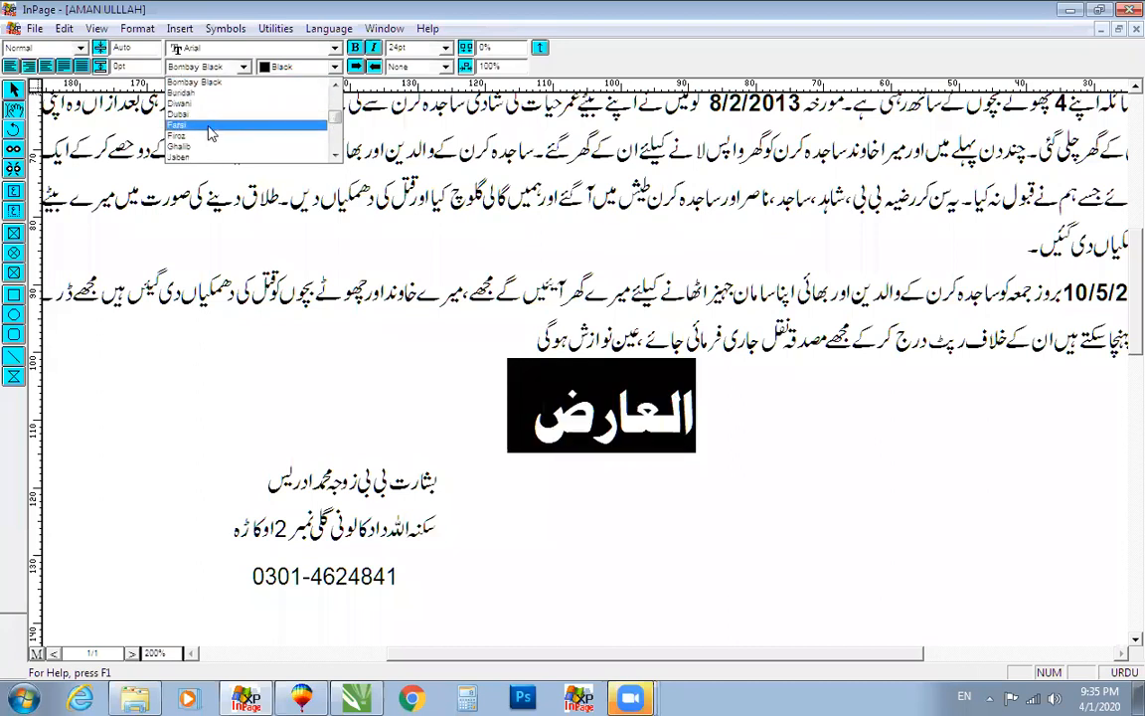
pyautogui.scroll(3, 211, 132)
pyautogui.click(198, 107)
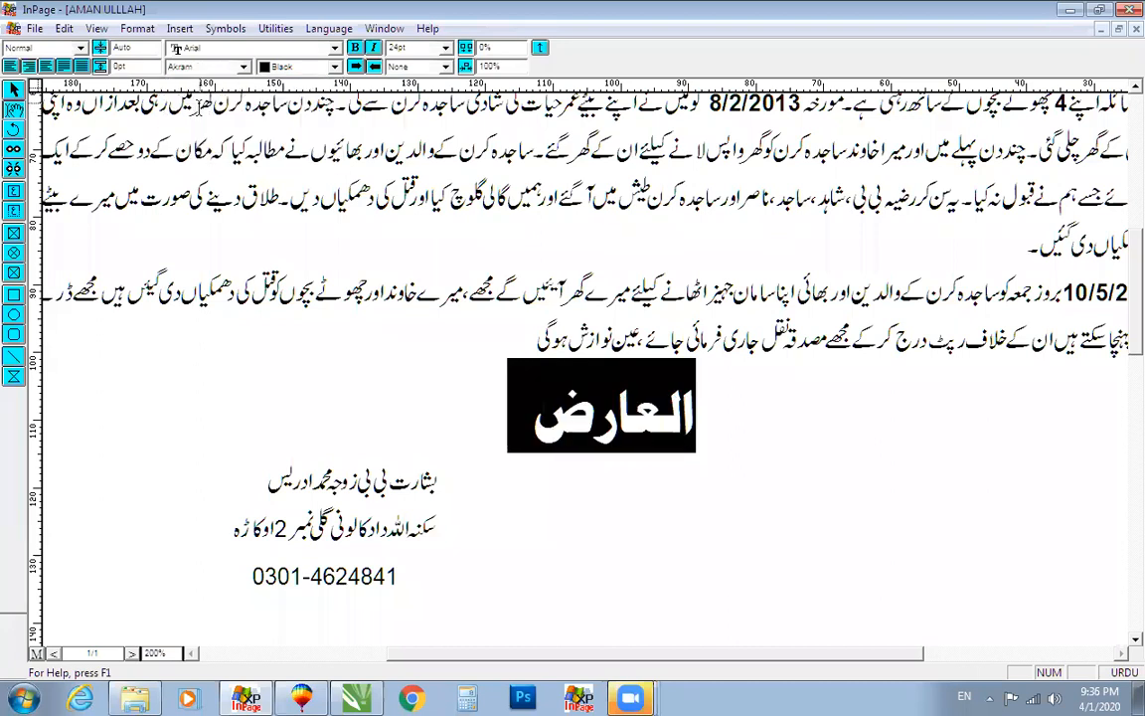
# Step: Apply full justification to the closing word العارض so it stretches across the whole text width
pyautogui.moveTo(688, 409); pyautogui.dragTo(560, 408)
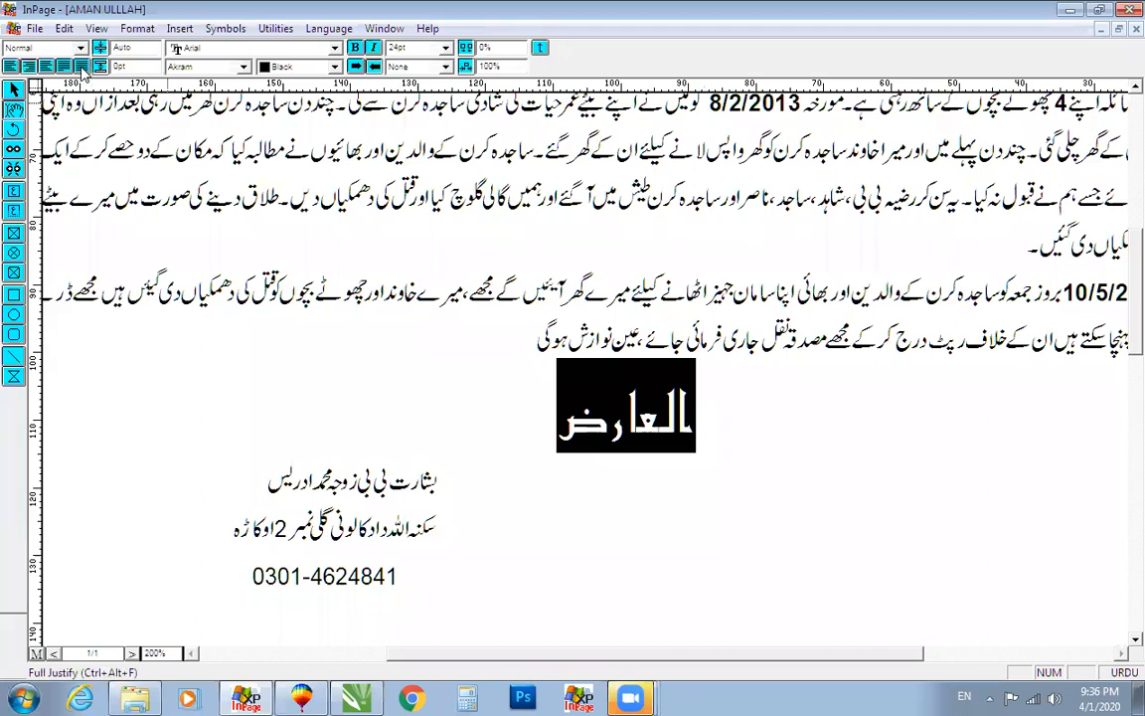
pyautogui.click(718, 421)
pyautogui.press('F6')
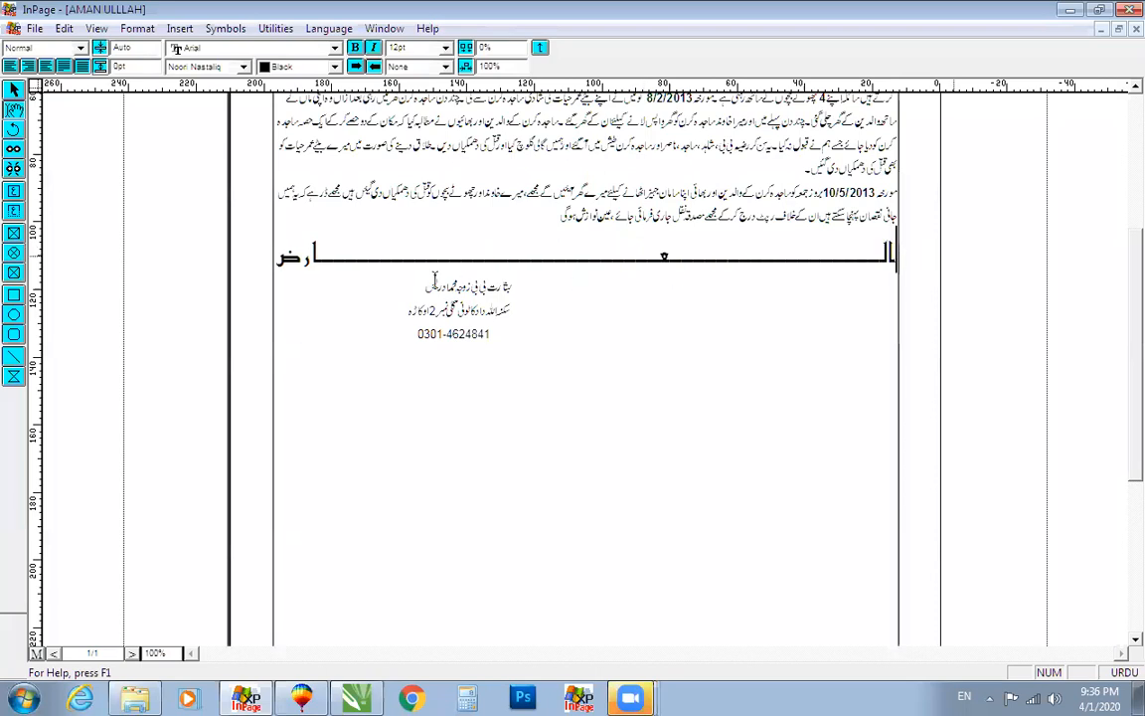
# Step: Try the Aswad font on the stretched closing word العارض and change it to Aasaar Bold
pyautogui.moveTo(386, 257); pyautogui.dragTo(898, 260)
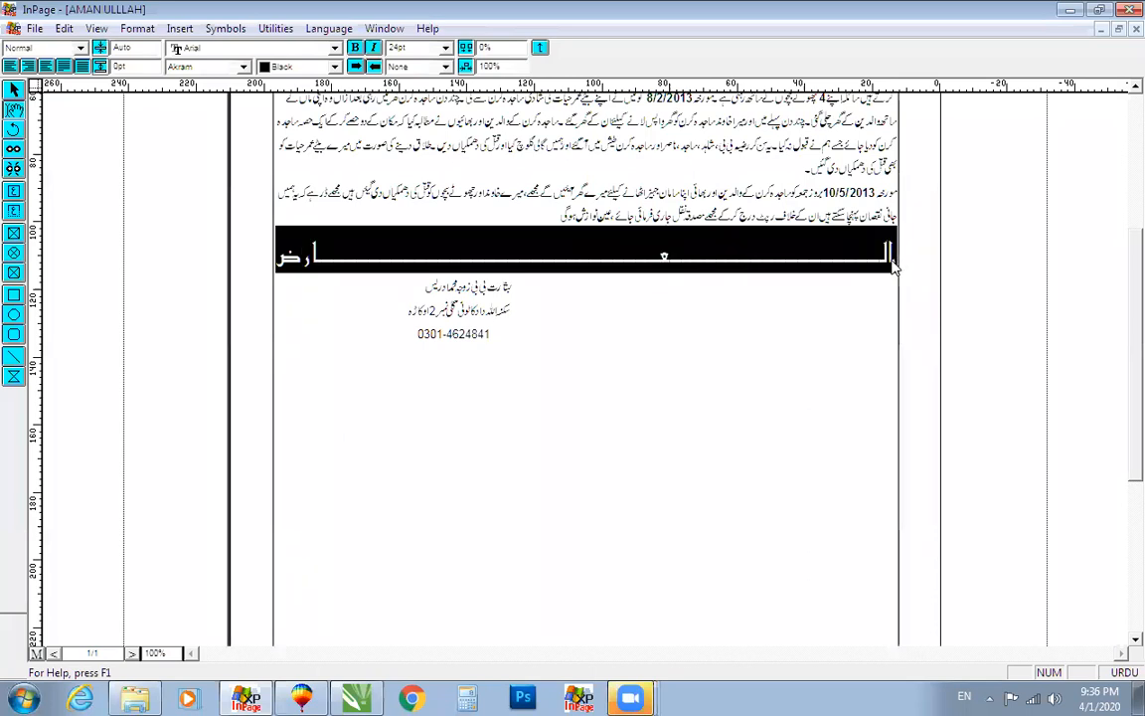
pyautogui.click(580, 291)
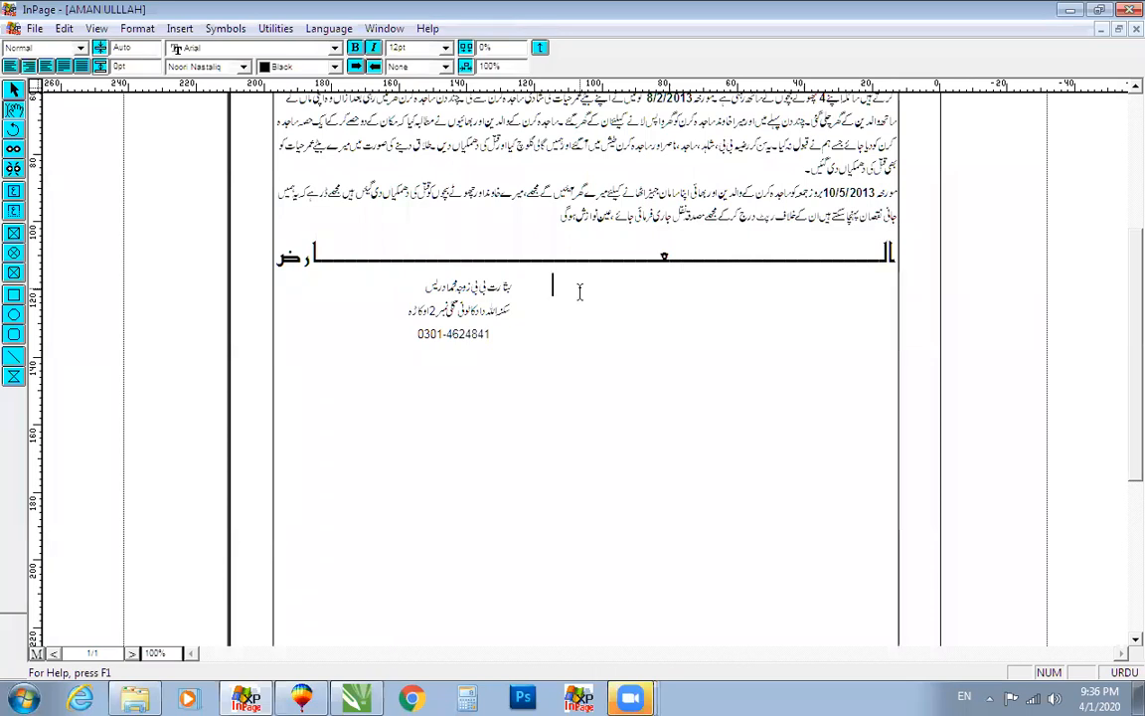
pyautogui.tripleClick(416, 259)
pyautogui.click(197, 68)
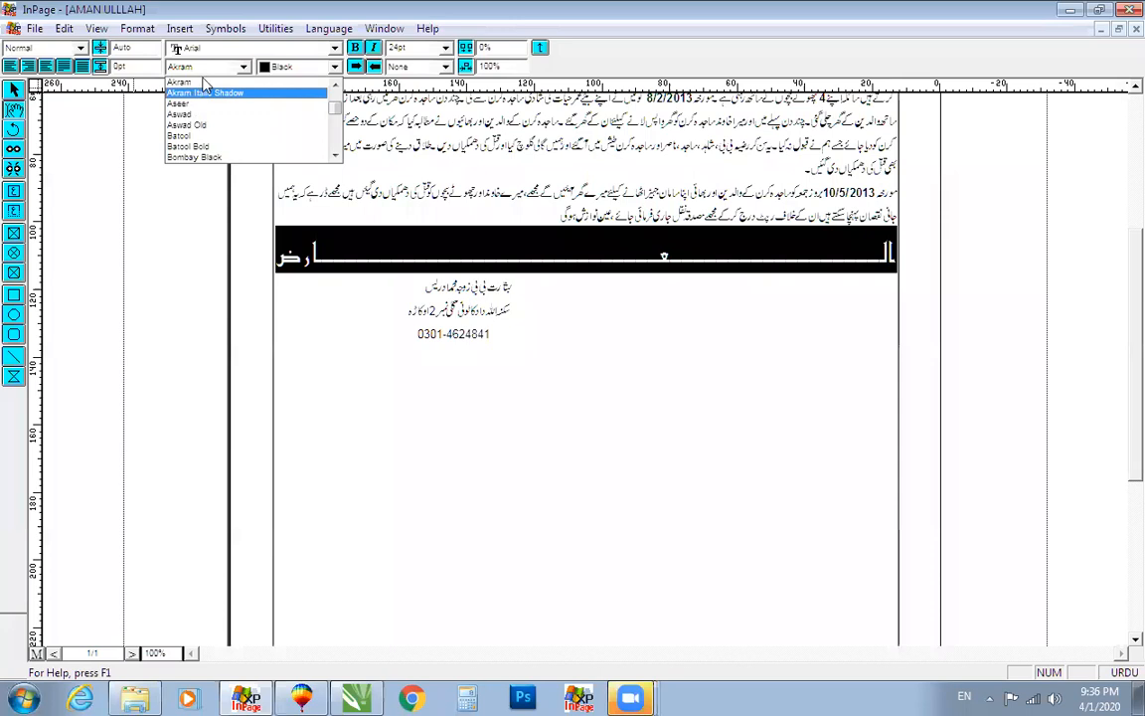
pyautogui.click(202, 114)
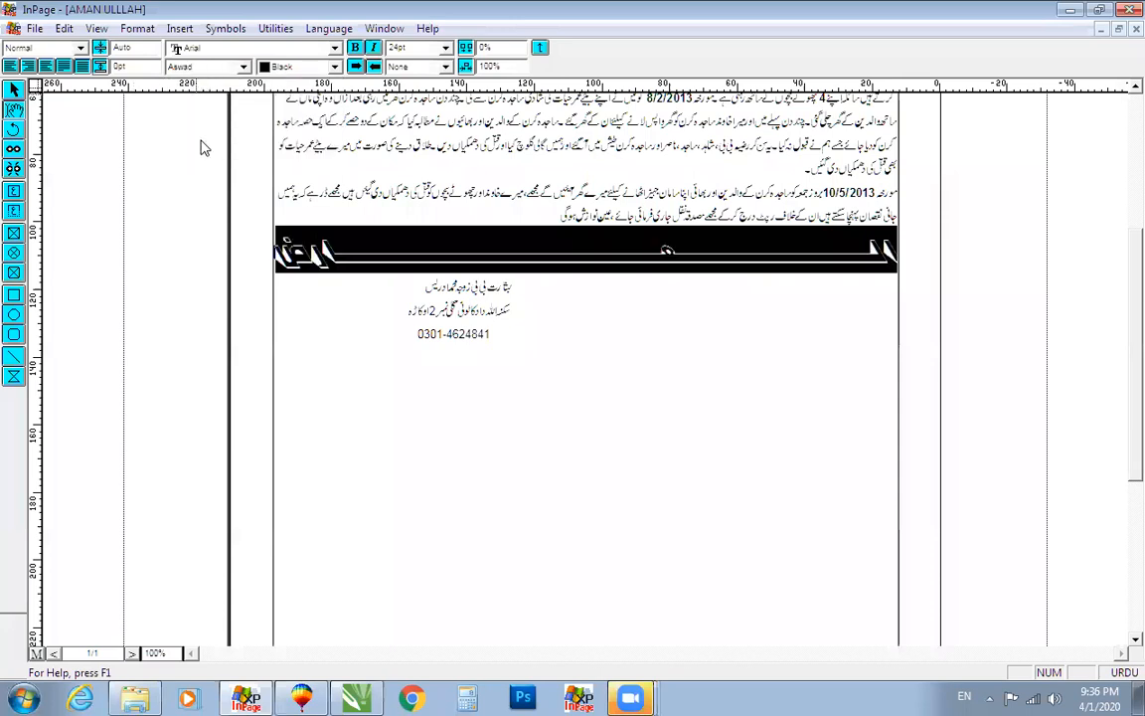
pyautogui.click(184, 65)
pyautogui.click(204, 81)
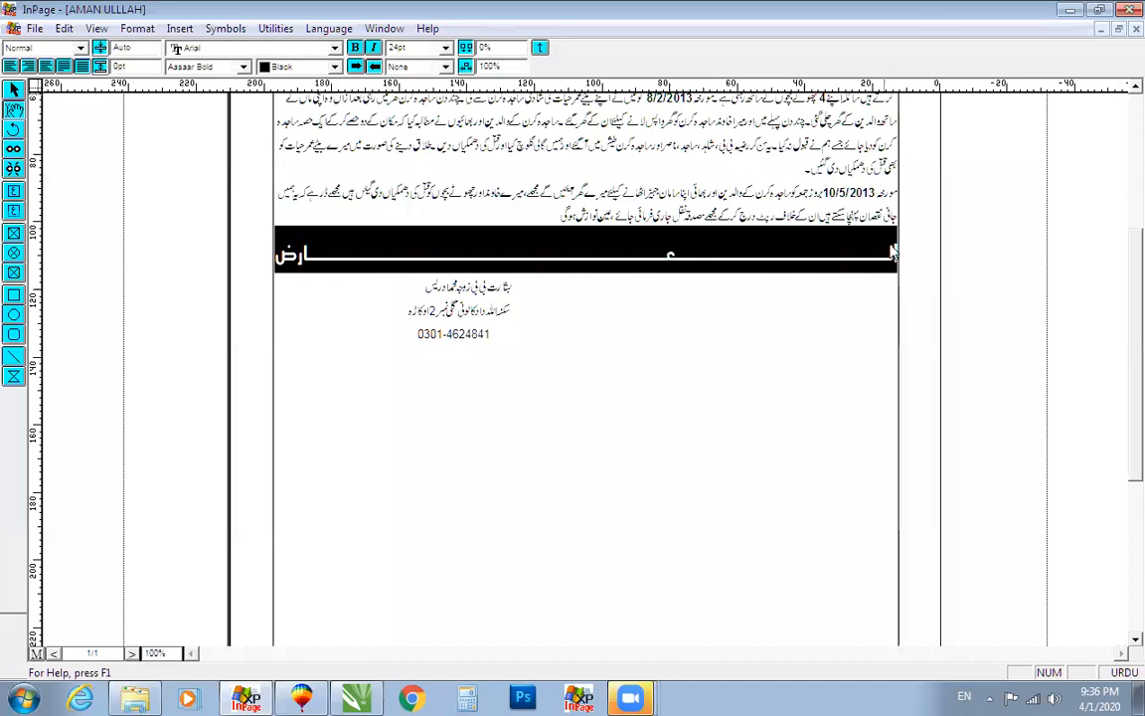
pyautogui.click(807, 233)
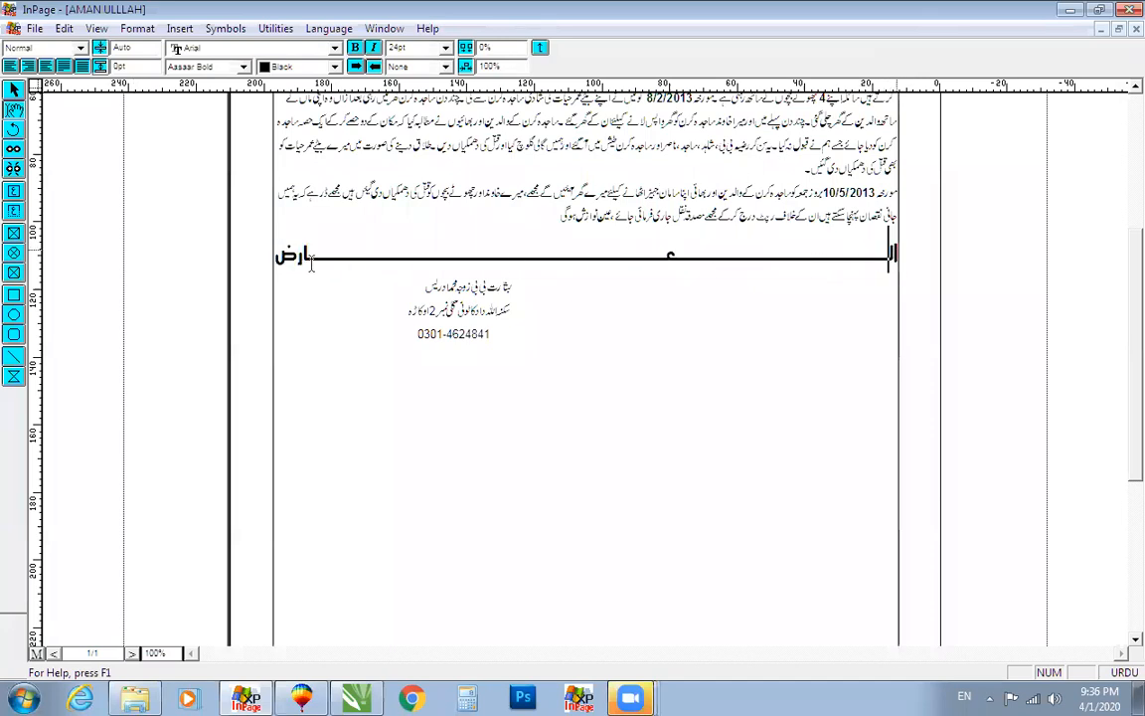
pyautogui.moveTo(277, 255); pyautogui.dragTo(912, 256)
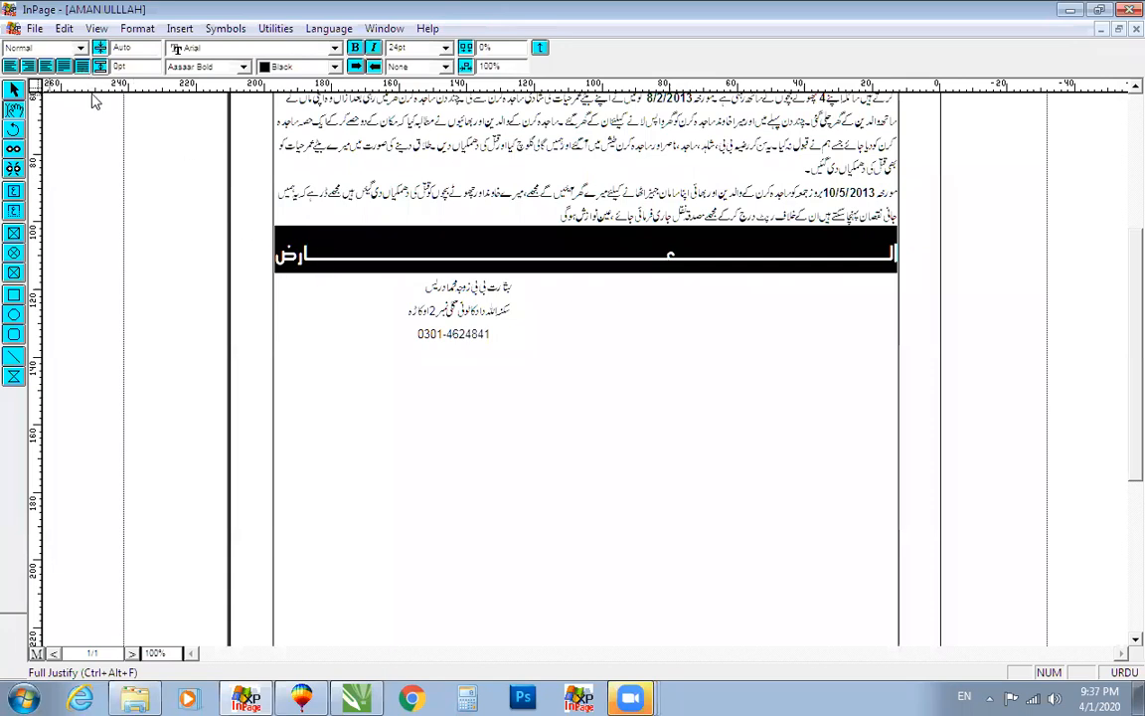
pyautogui.click(299, 238)
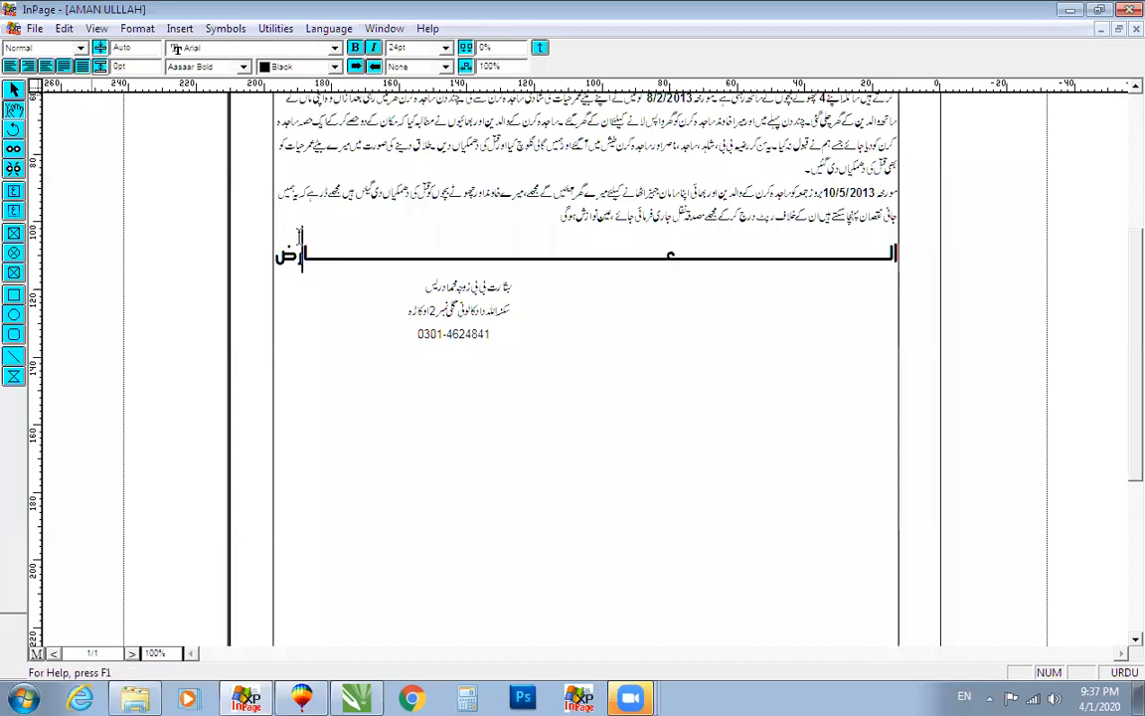
pyautogui.doubleClick(875, 257)
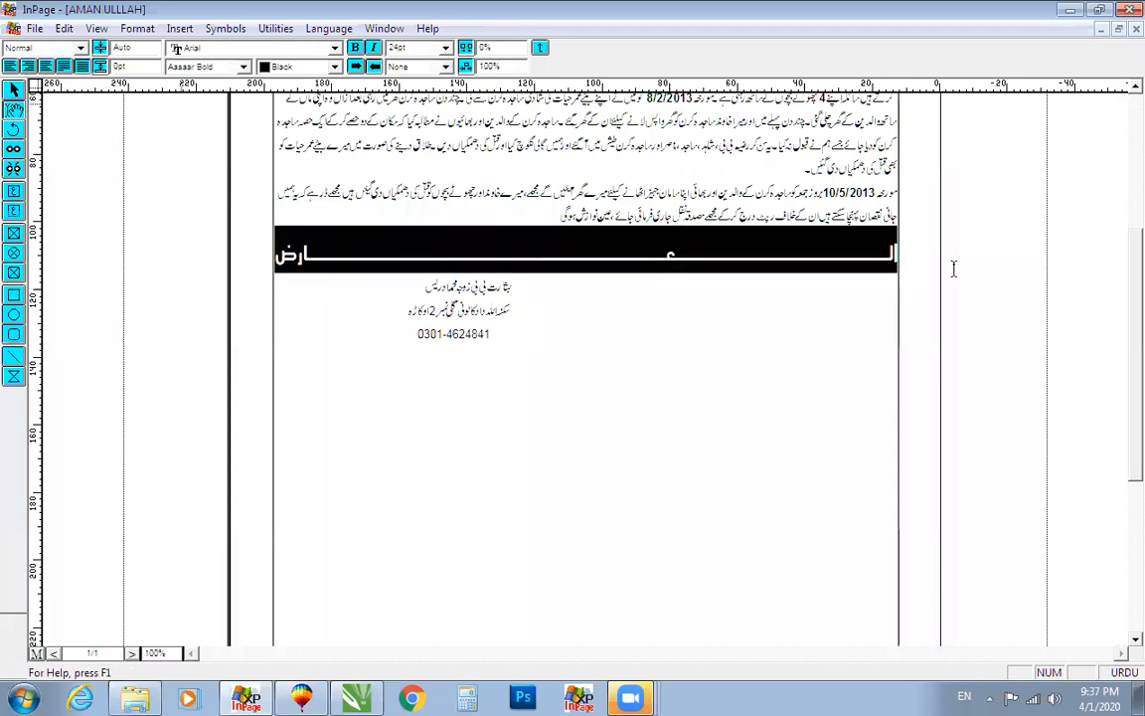
pyautogui.click(666, 256)
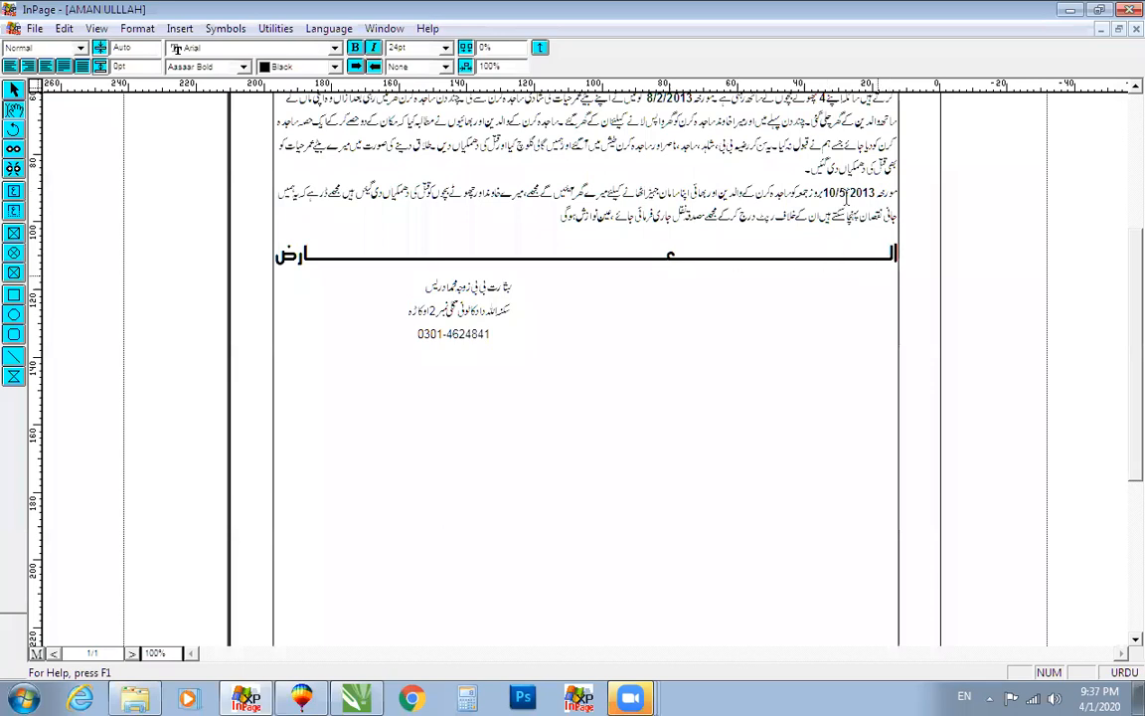
pyautogui.click(844, 144)
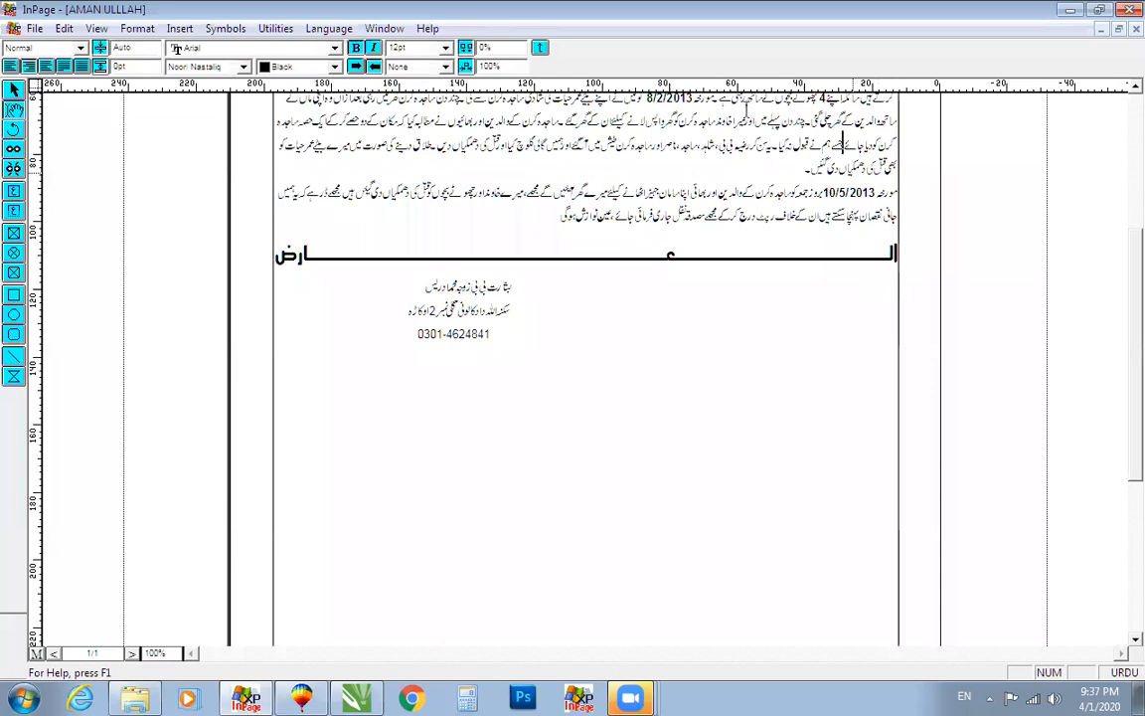
# Step: Insert five blank lines above the letter's title to push the whole text down the page
pyautogui.scroll(3, 667, 105)
pyautogui.click(741, 123)
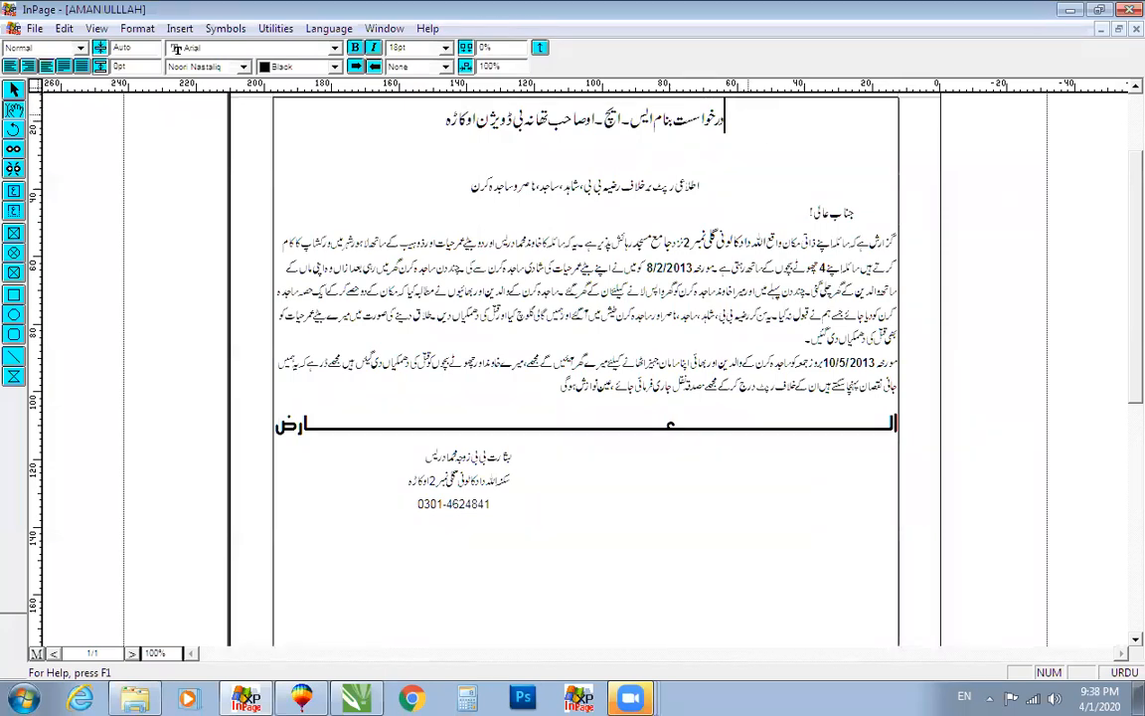
pyautogui.press('Return')
pyautogui.press('Return')
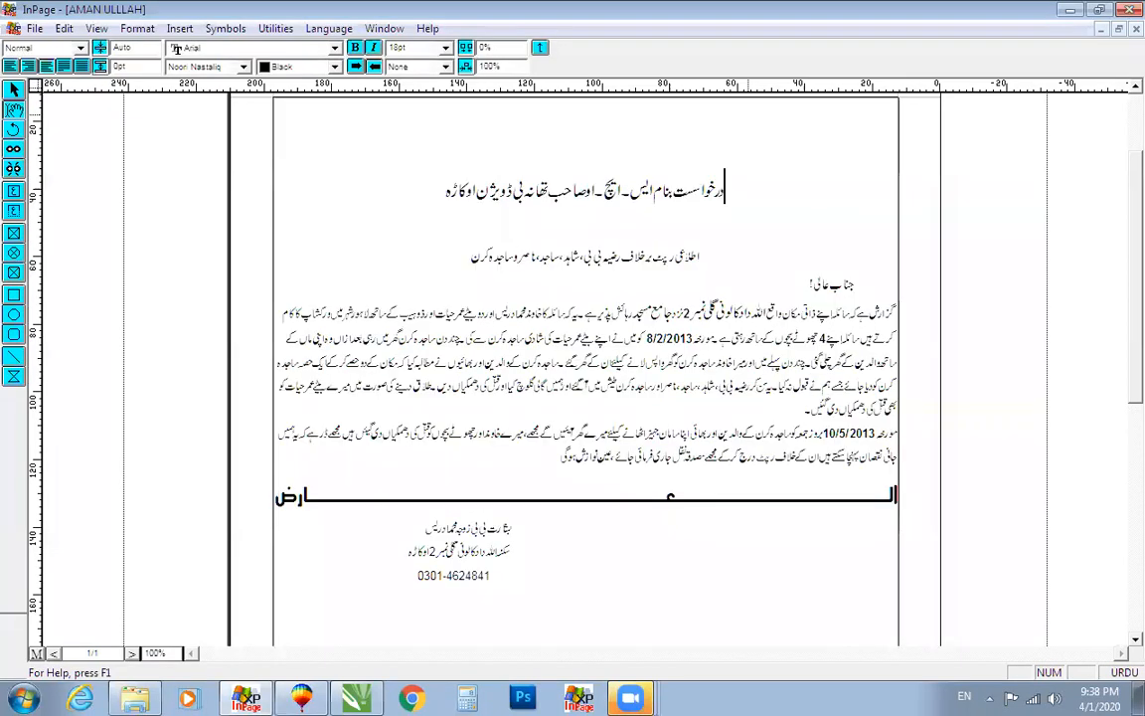
pyautogui.press('Return')
pyautogui.press('Return')
pyautogui.press('Return')
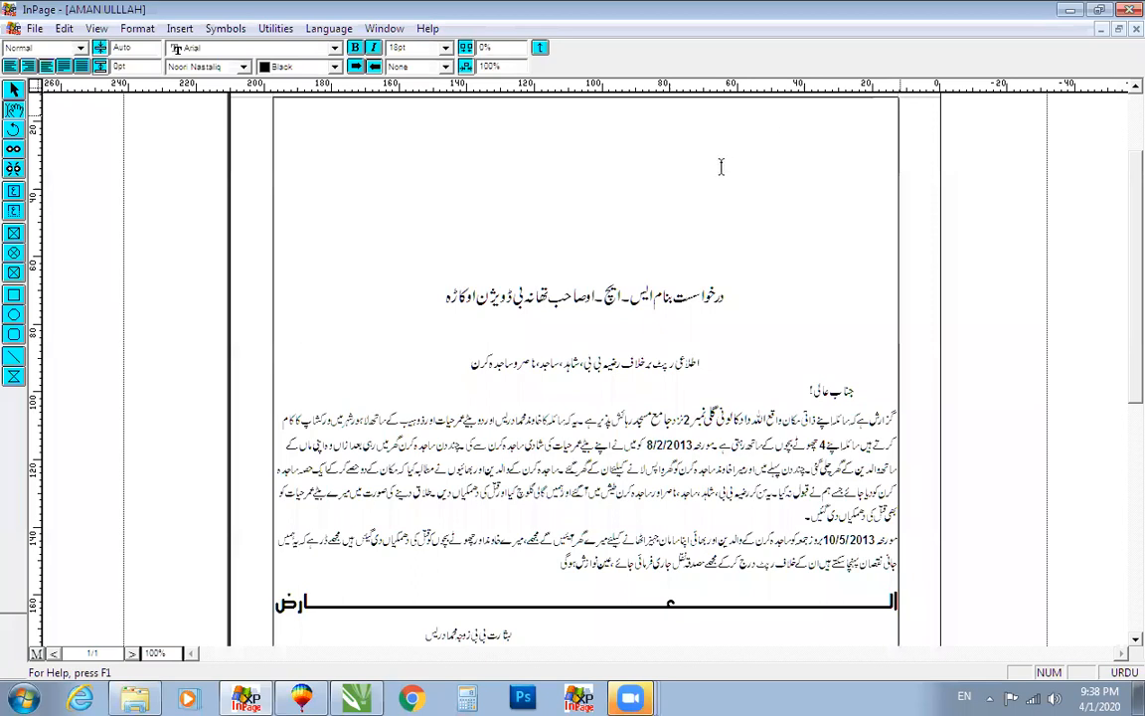
# Step: Remove the blank lines above the letter's title and add five blank lines there again
pyautogui.click(727, 297)
pyautogui.scroll(-3, 727, 296)
pyautogui.scroll(-2, 729, 299)
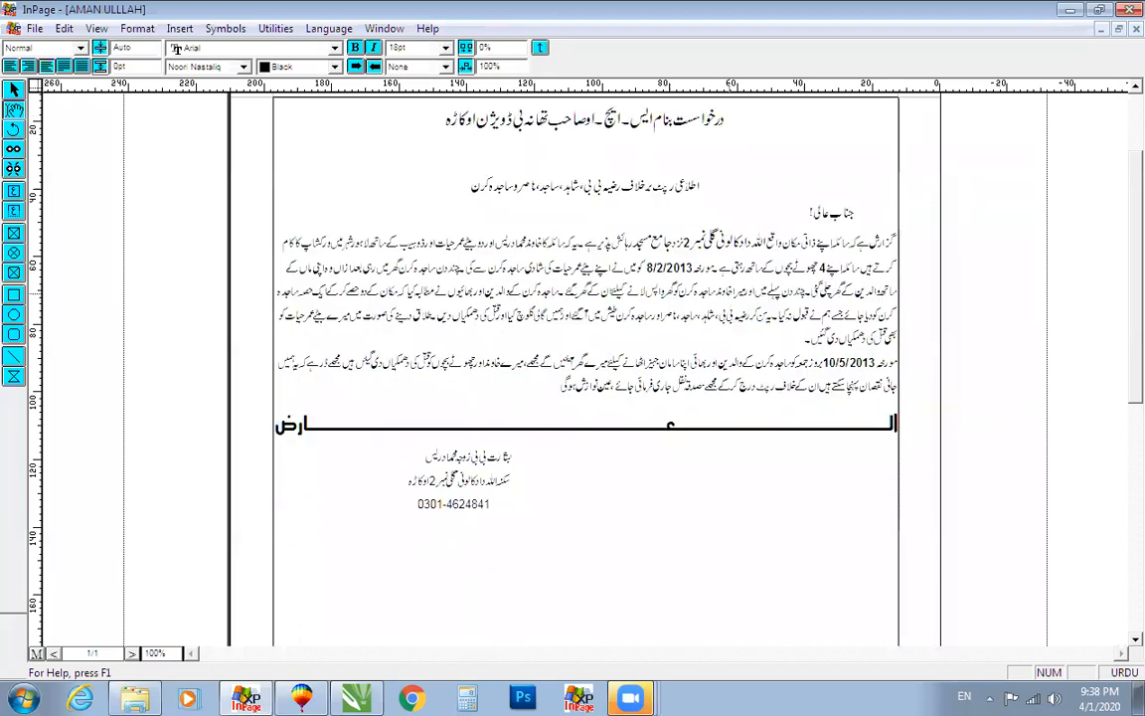
pyautogui.scroll(2, 729, 299)
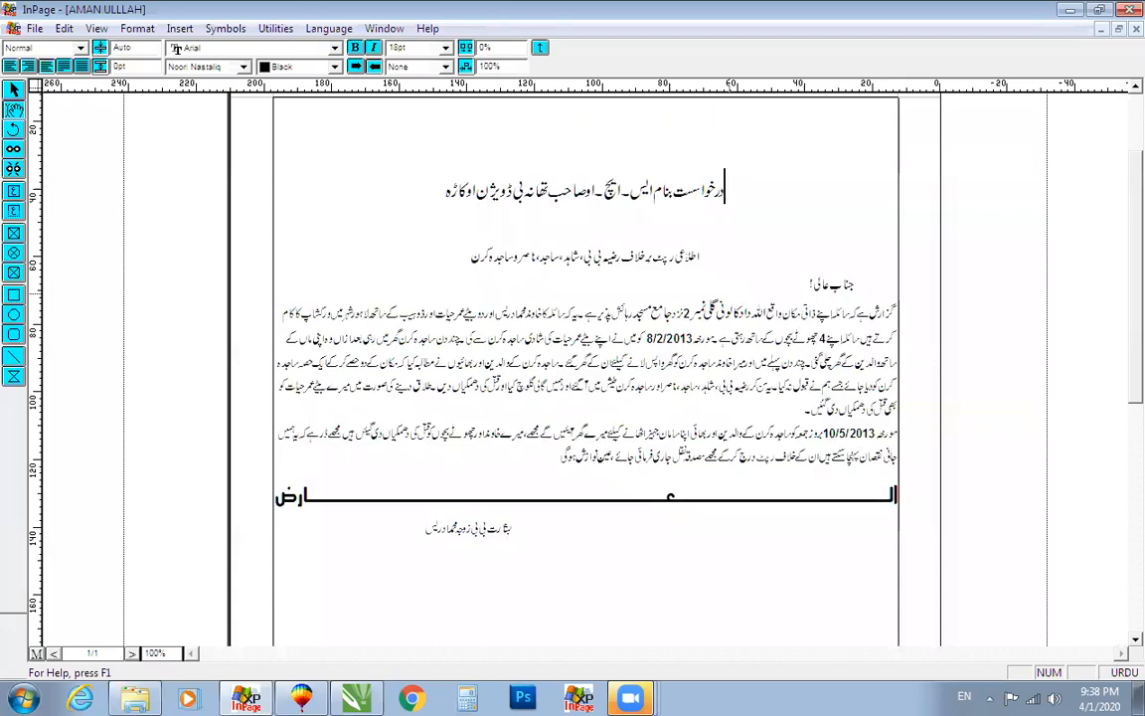
pyautogui.scroll(3, 725, 188)
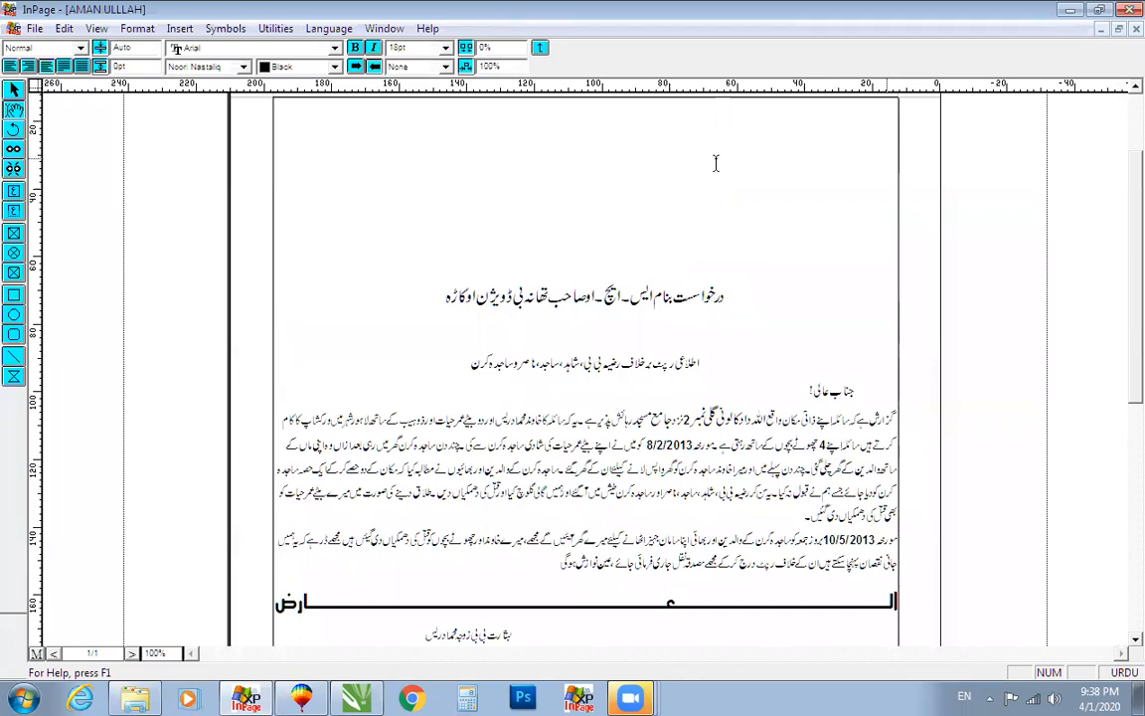
# Step: Open the print settings for the letter and look through the available printers
pyautogui.click(758, 288)
pyautogui.hotkey('ctrl', 'p')
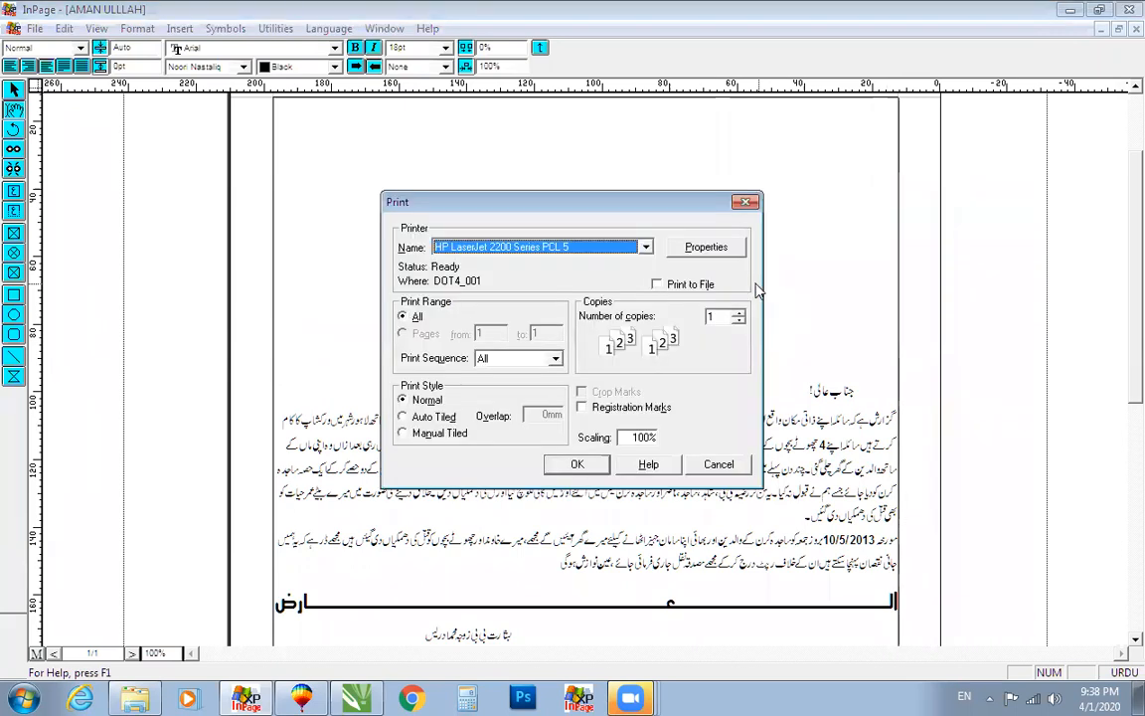
pyautogui.click(567, 248)
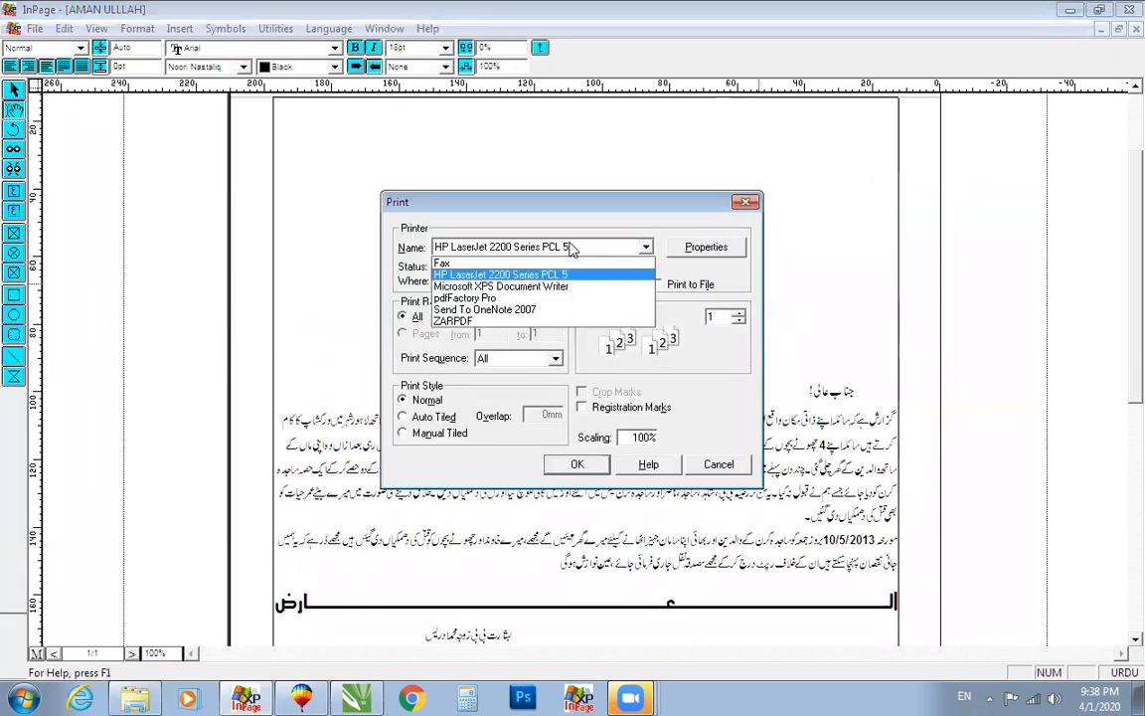
pyautogui.click(572, 461)
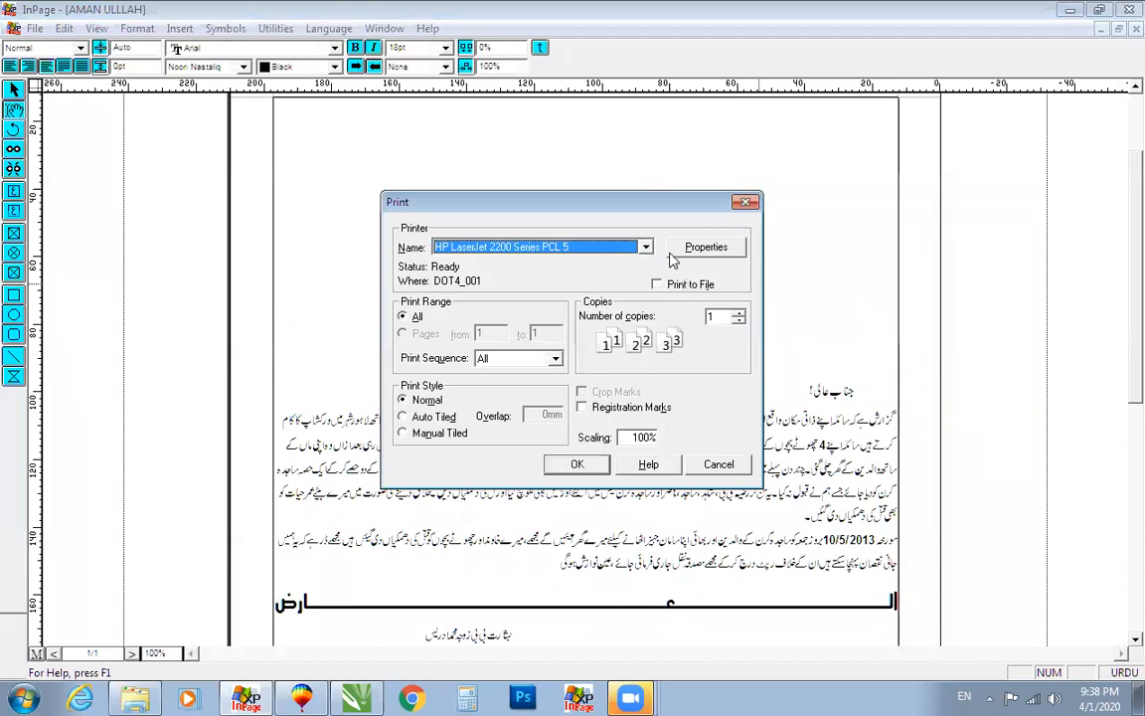
# Step: Examine the paper sizes in the HP LaserJet 2200 Series PCL 5 properties and leave the print settings without printing
pyautogui.press('Tab')
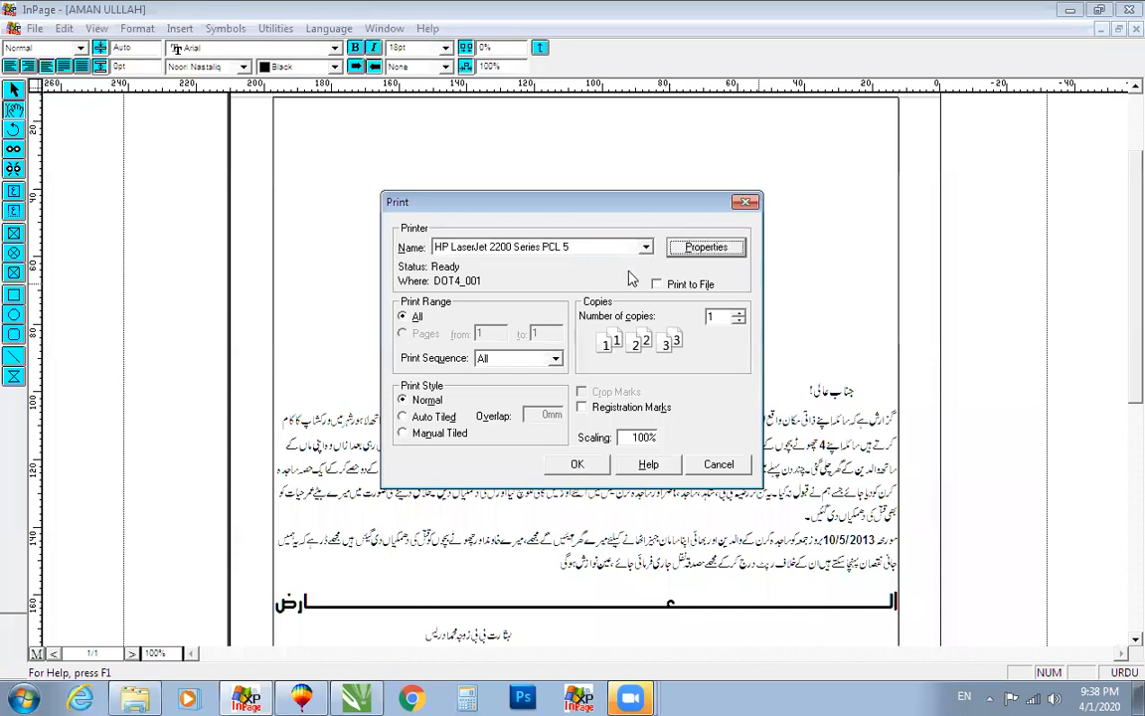
pyautogui.press('Return')
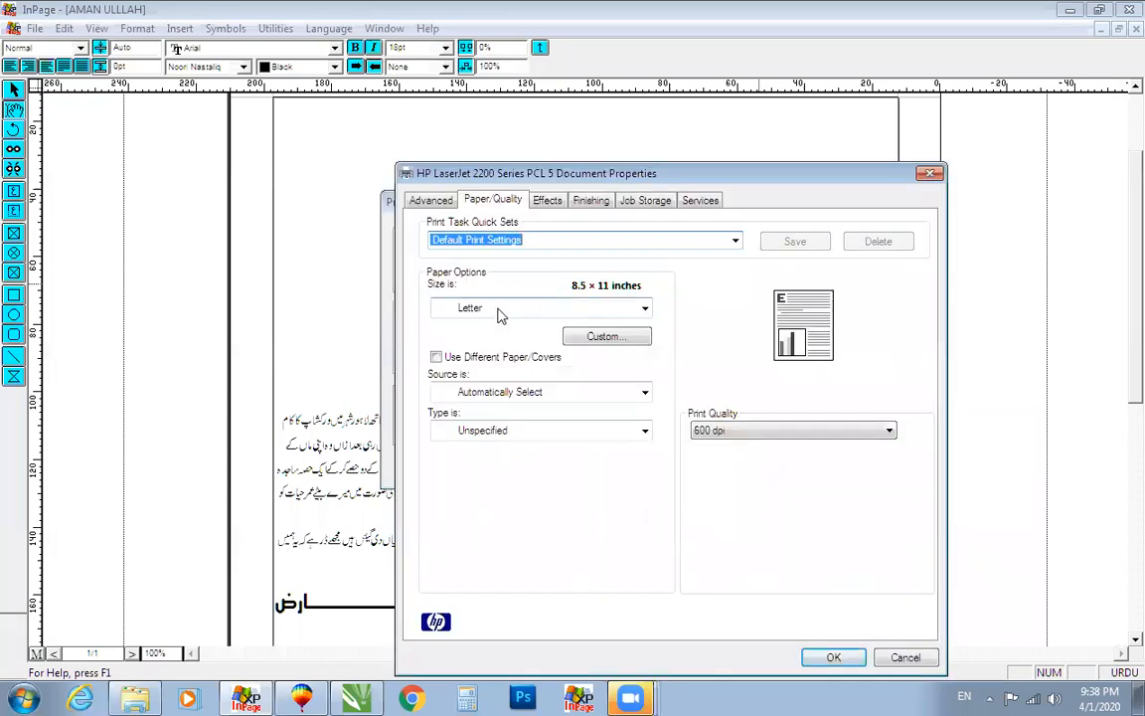
pyautogui.click(500, 310)
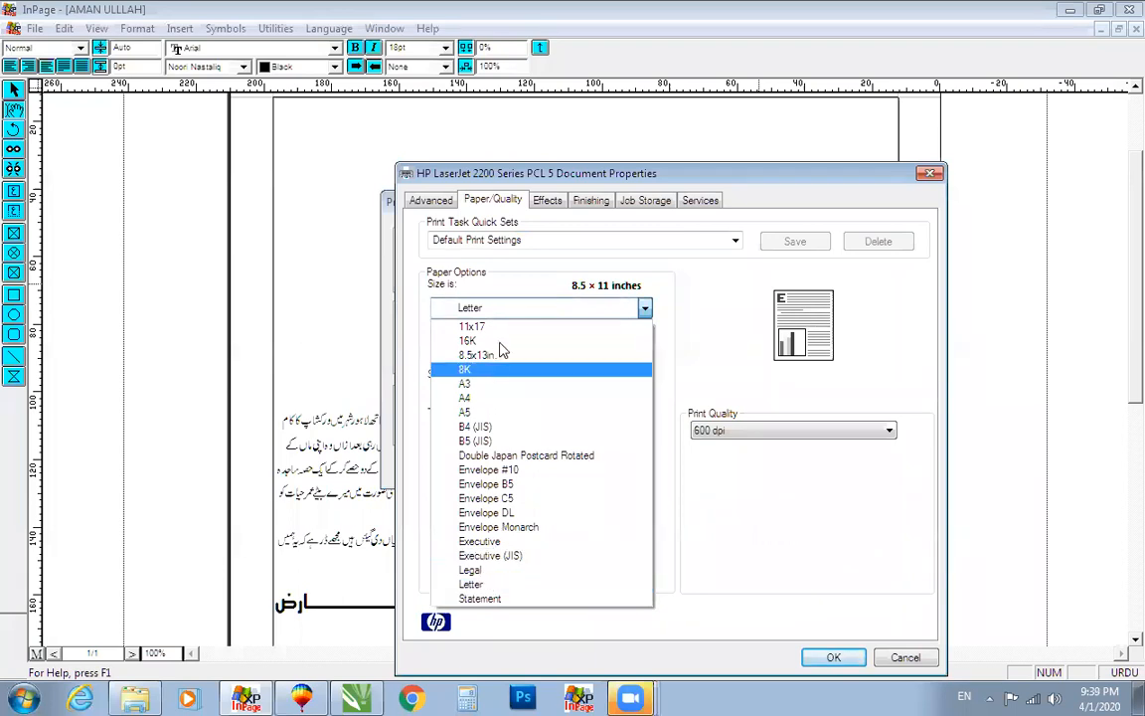
pyautogui.click(507, 310)
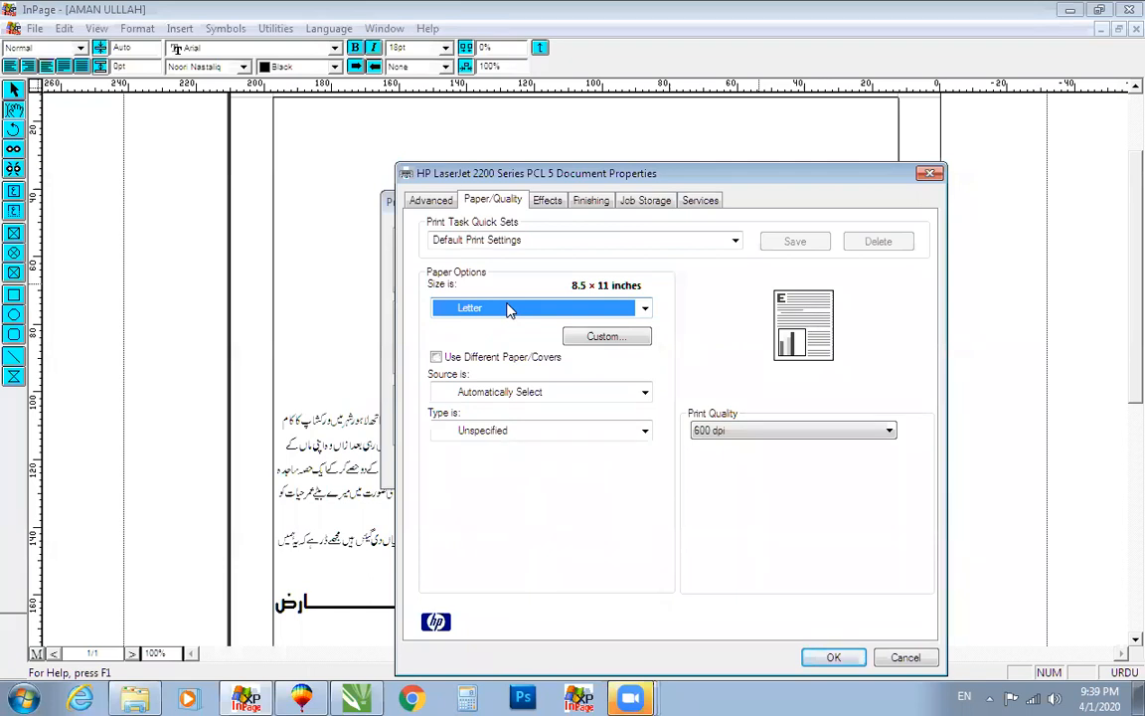
pyautogui.click(901, 656)
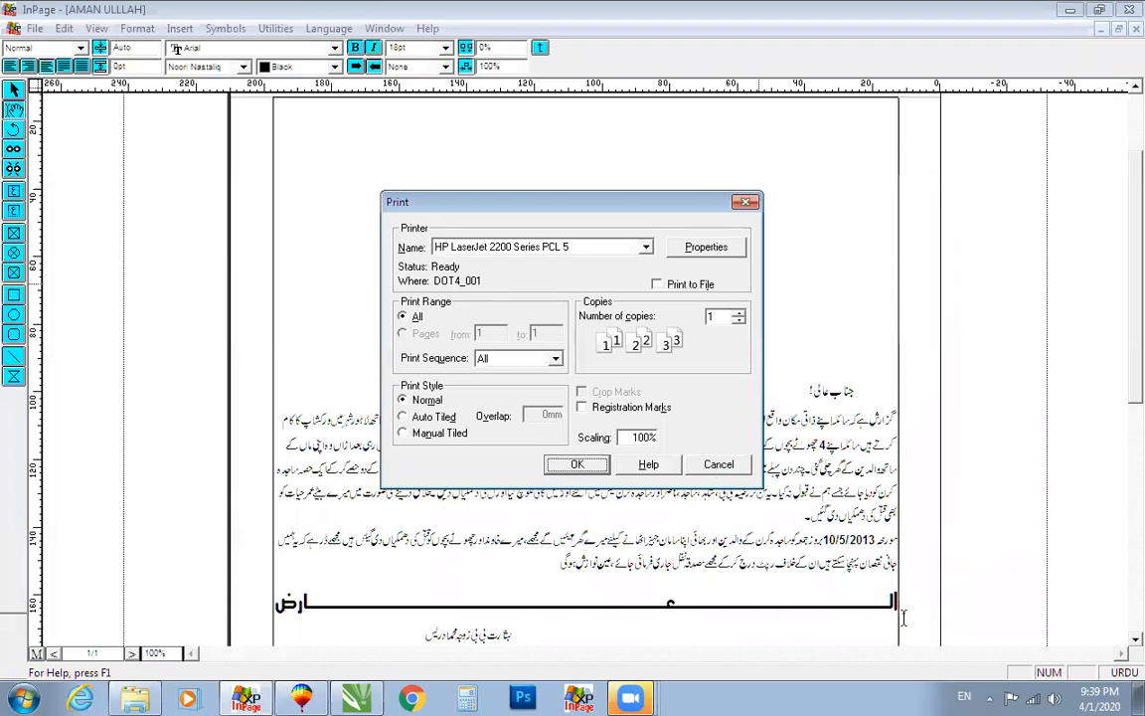
pyautogui.press('Escape')
# Step: Try the Aseer font on the closing word العارض and centre it
pyautogui.moveTo(271, 602); pyautogui.dragTo(888, 611)
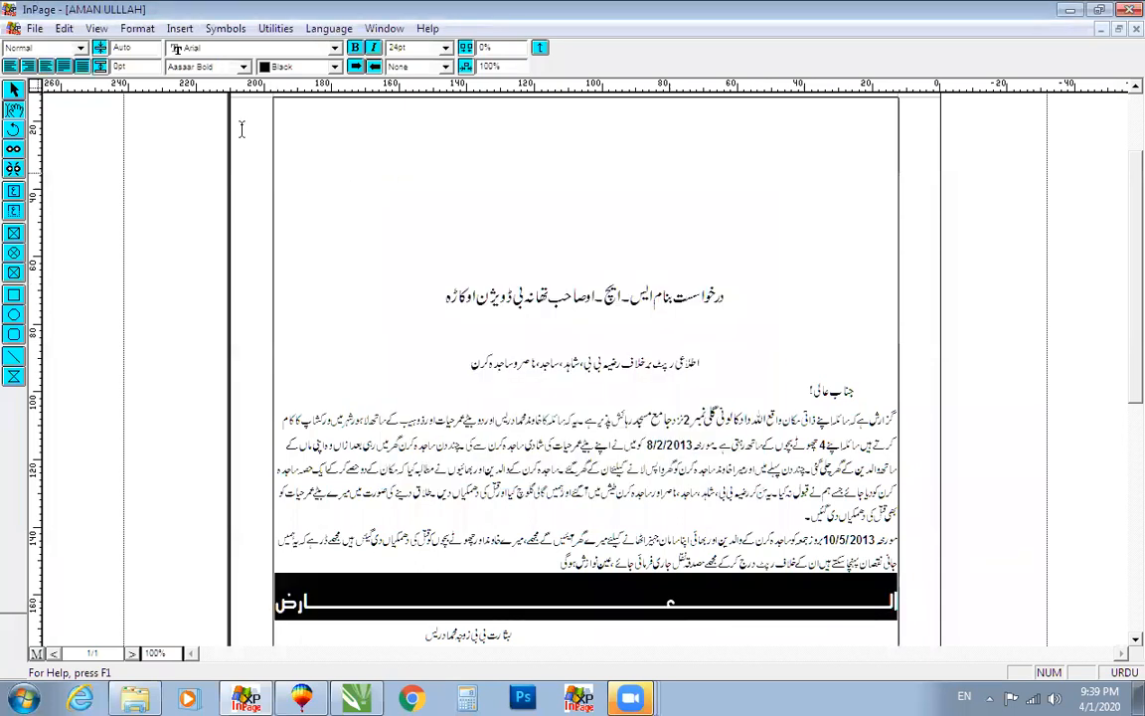
pyautogui.click(209, 67)
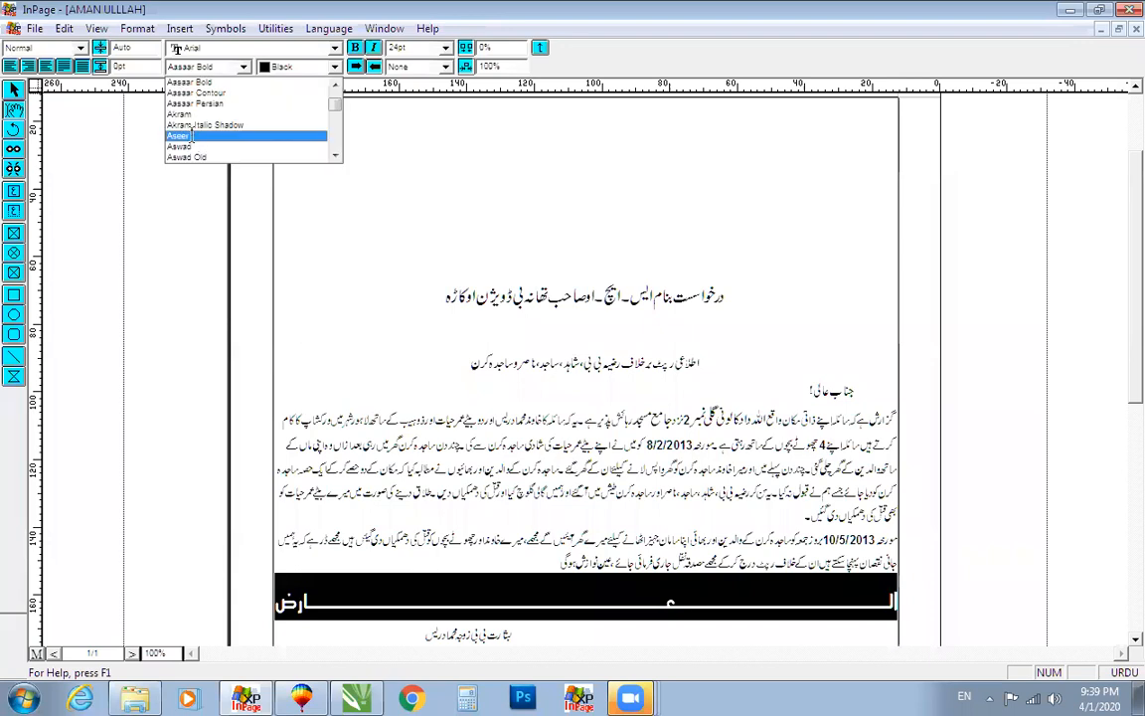
pyautogui.click(187, 119)
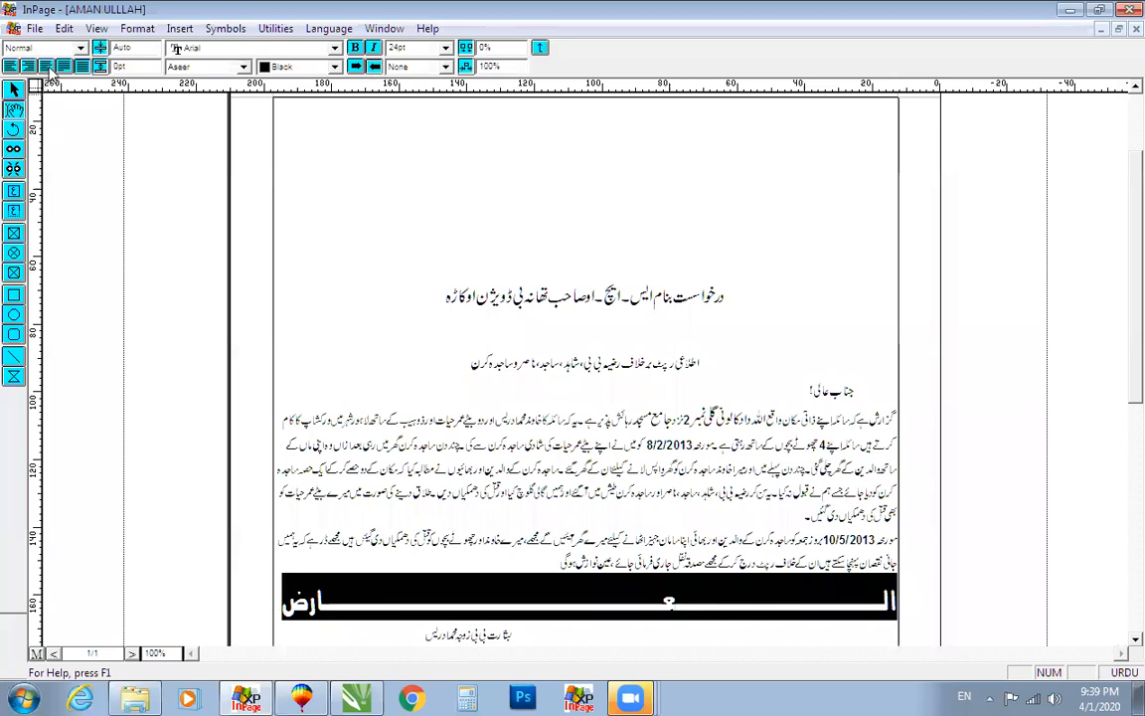
pyautogui.click(28, 66)
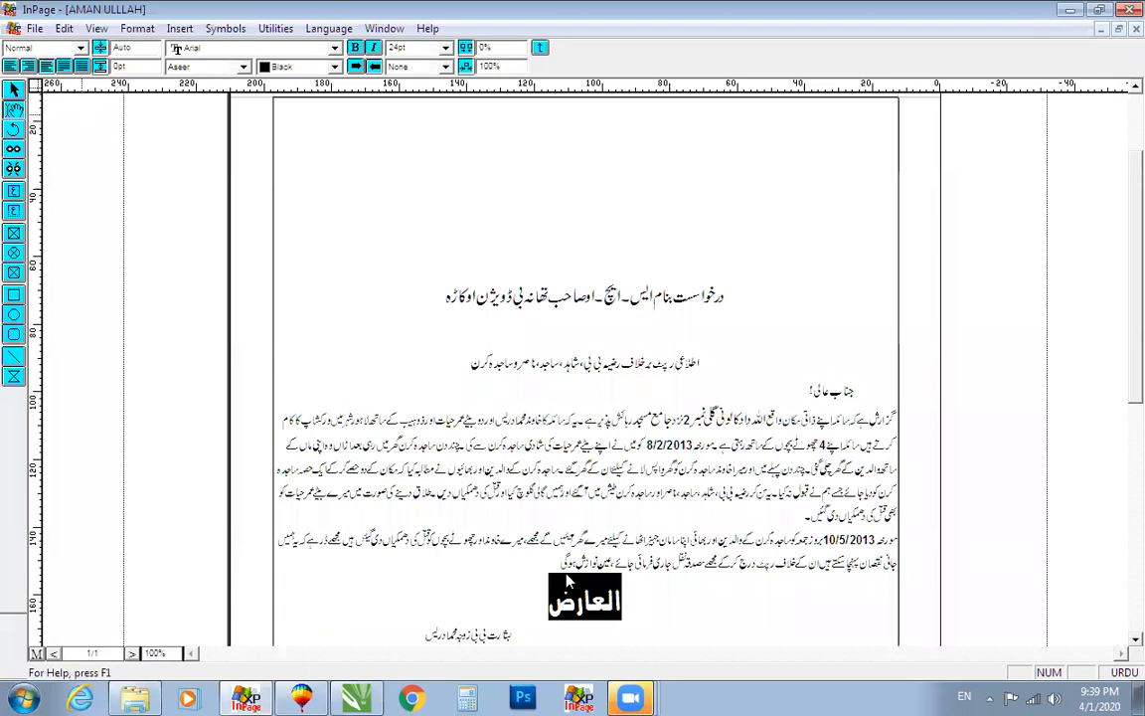
# Step: Try Noori Nastaliq with full justification on the closing word العارض and centre it again
pyautogui.click(653, 596)
pyautogui.doubleClick(654, 597)
pyautogui.click(203, 86)
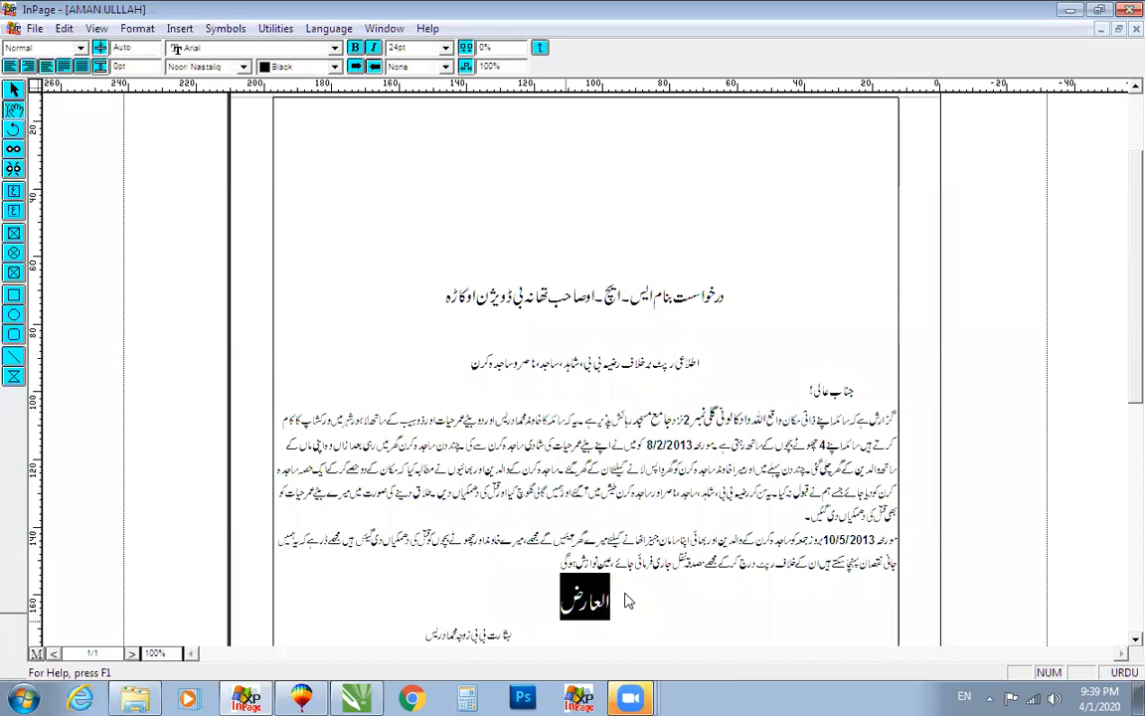
pyautogui.click(82, 66)
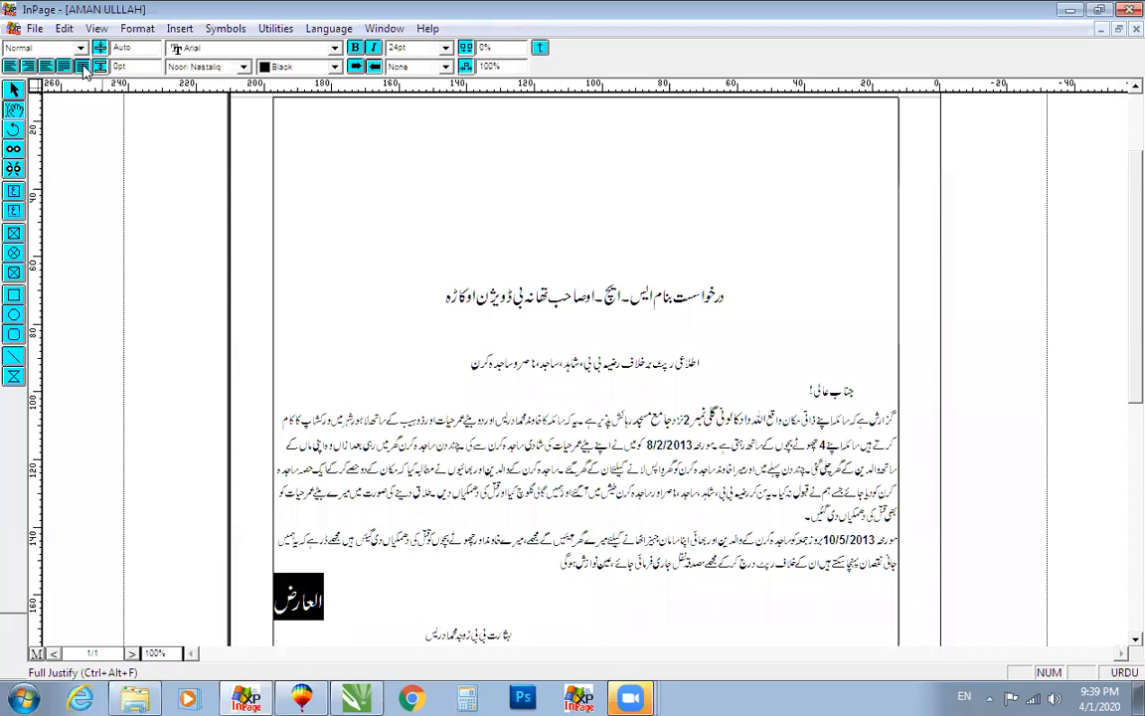
pyautogui.click(46, 66)
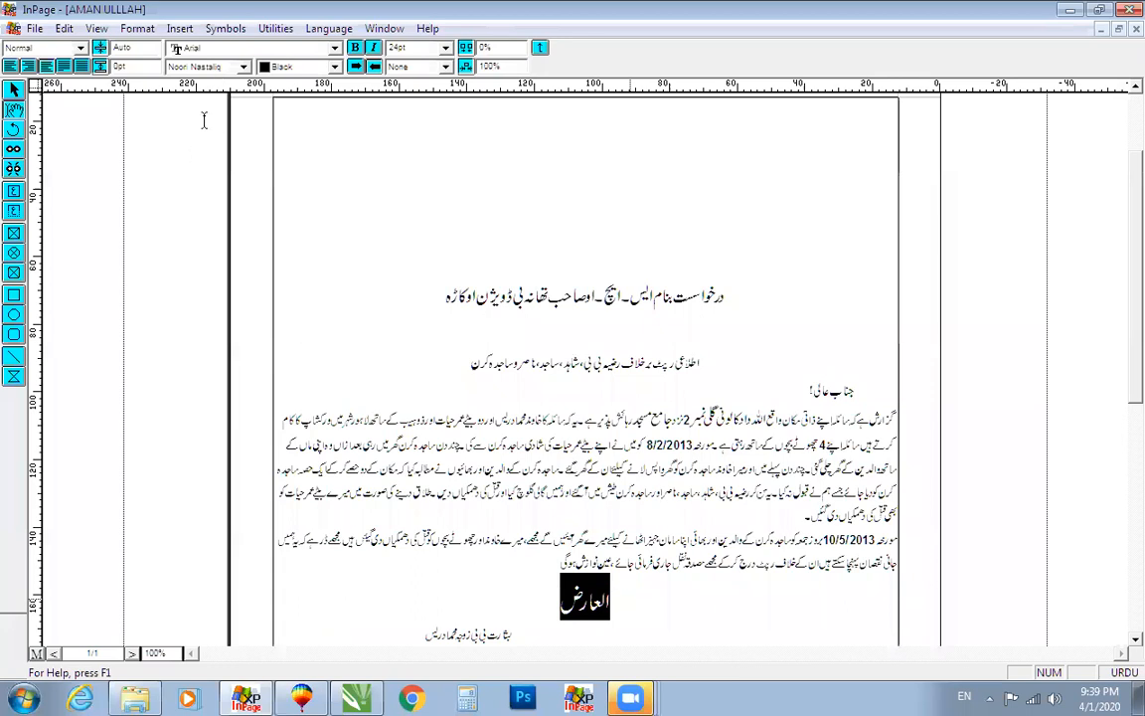
# Step: Set the closing word العارض in the Aasaar font and fully justify it across the text width
pyautogui.press('F12')
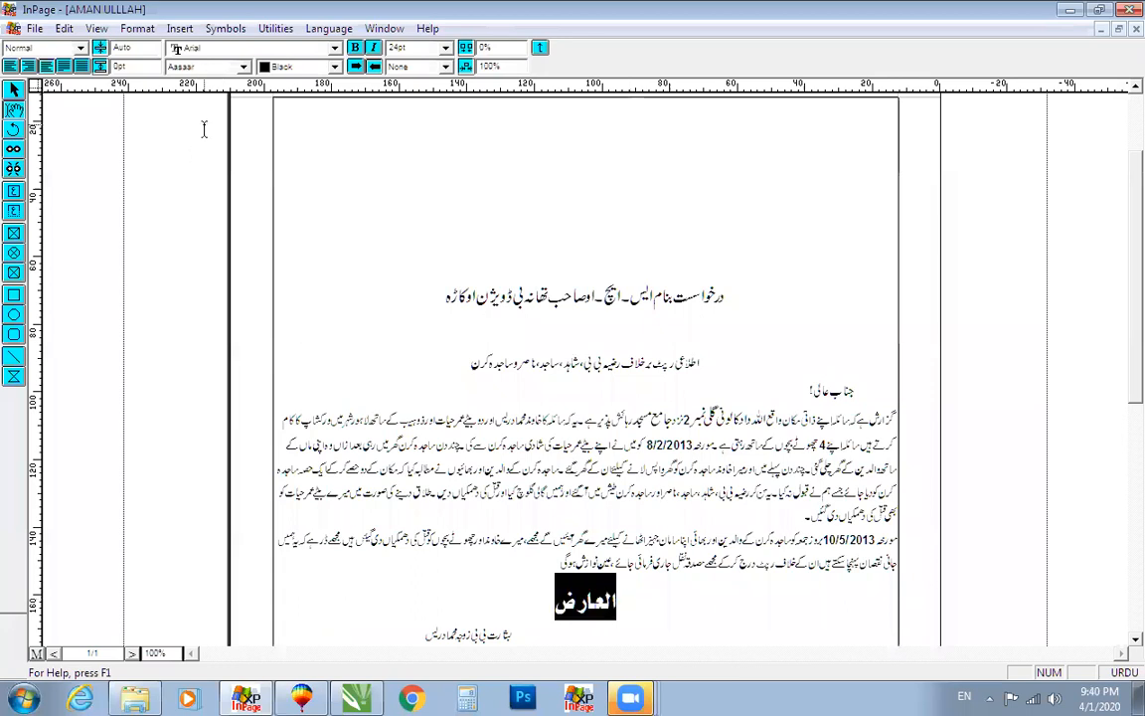
pyautogui.click(82, 65)
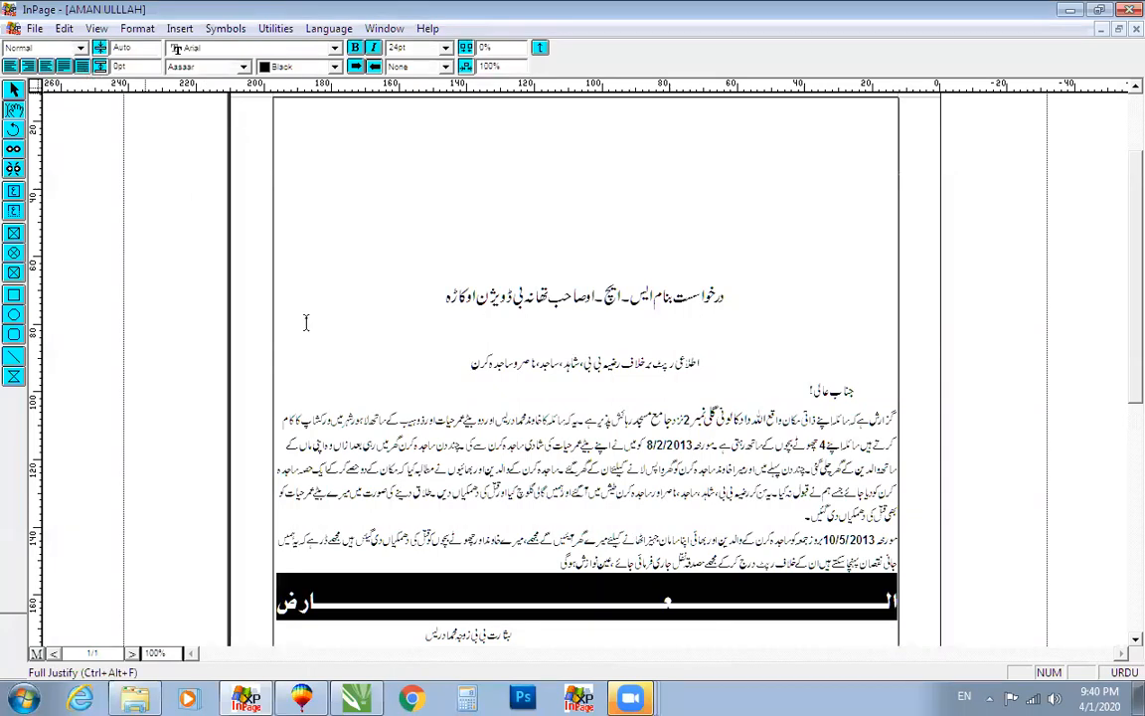
pyautogui.click(608, 623)
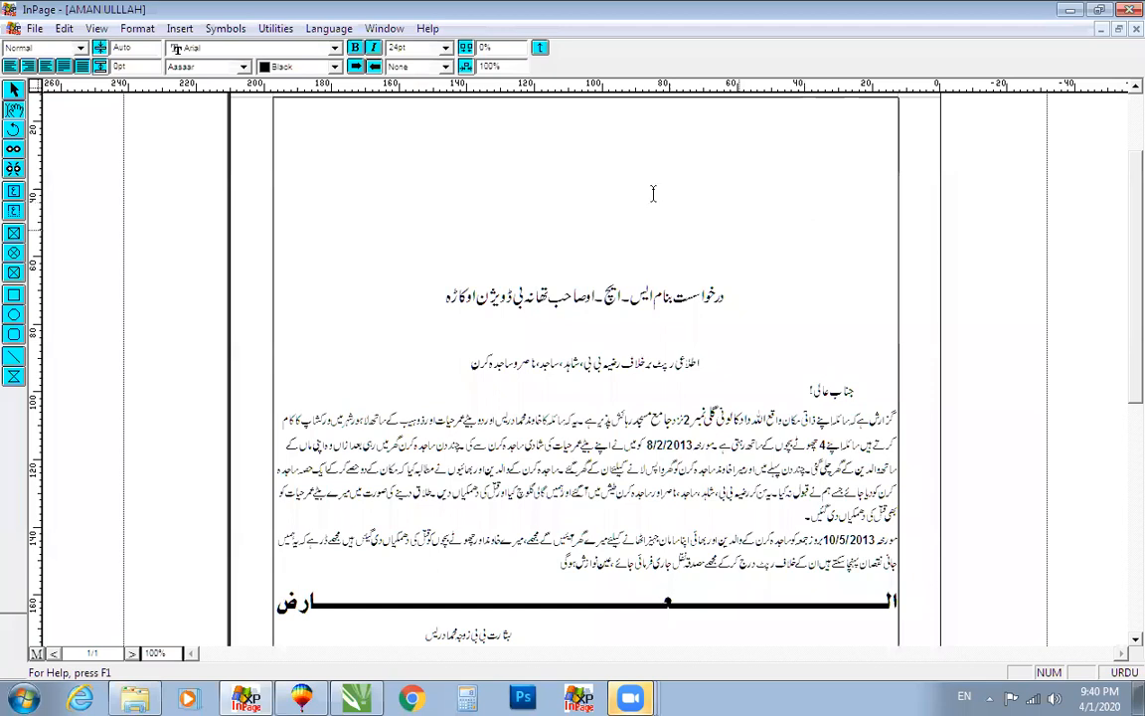
# Step: Copy the letter's text box as an object and switch to CorelDRAW X7
pyautogui.click(770, 295)
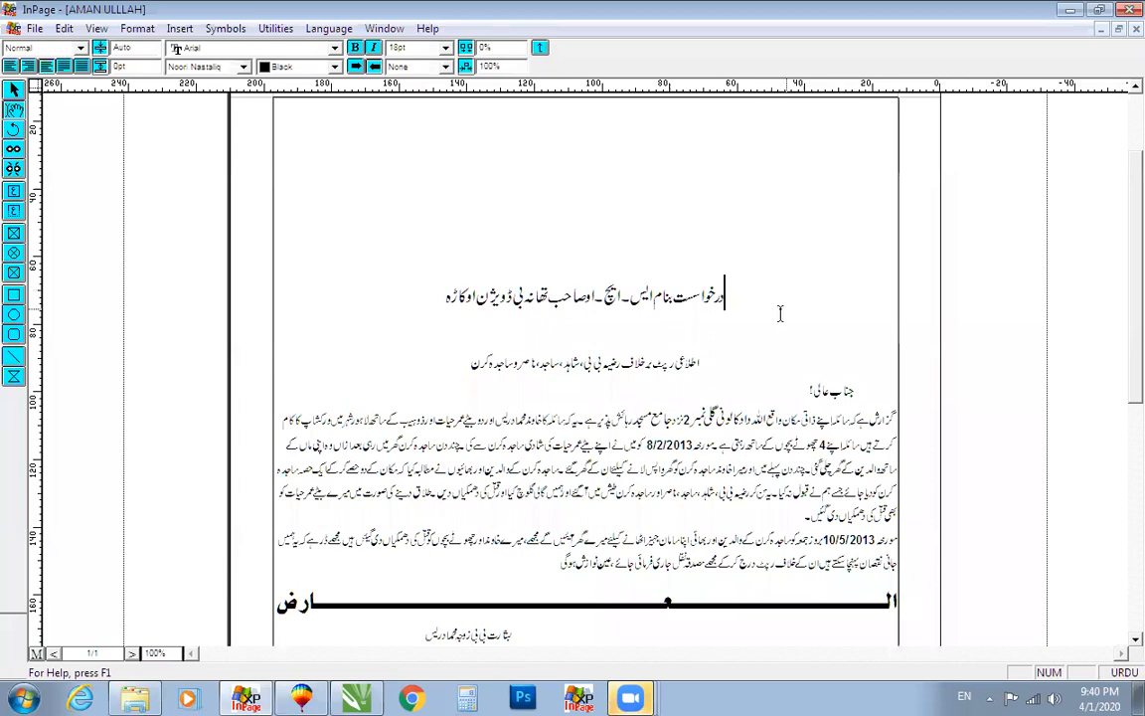
pyautogui.click(15, 90)
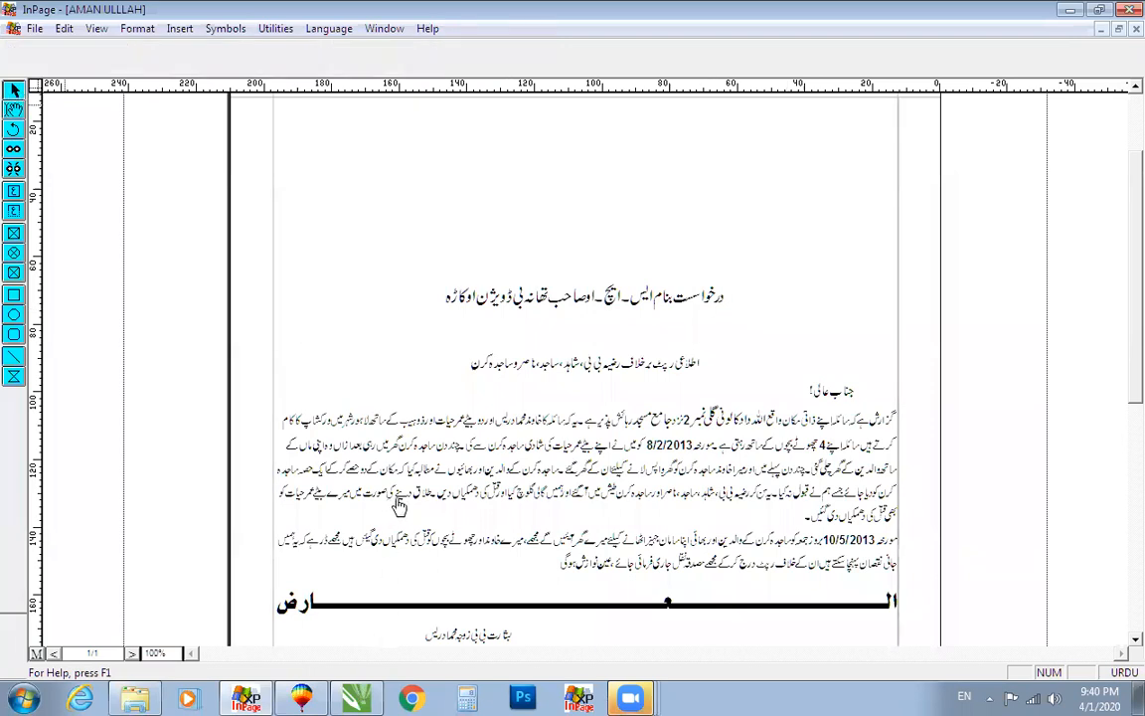
pyautogui.hotkey('alt', 'Tab')
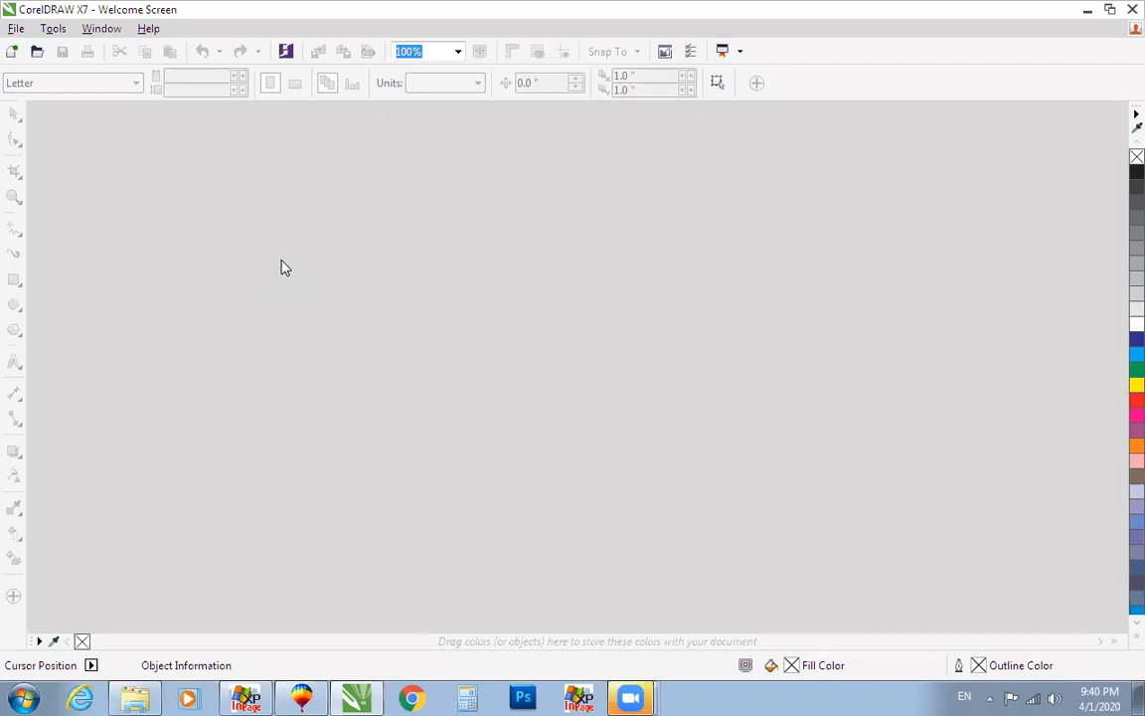
# Step: Create a new Letter-size document and paste the copied letter text into it
pyautogui.hotkey('ctrl', 'n')
pyautogui.rightClick(301, 249)
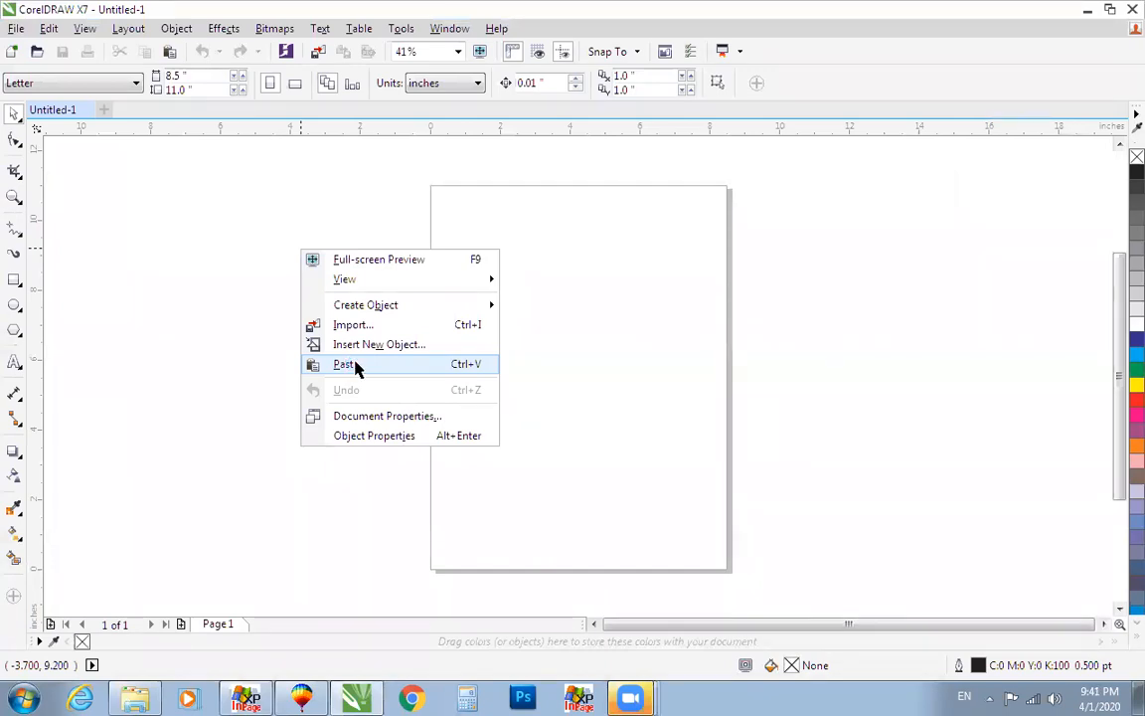
pyautogui.click(343, 364)
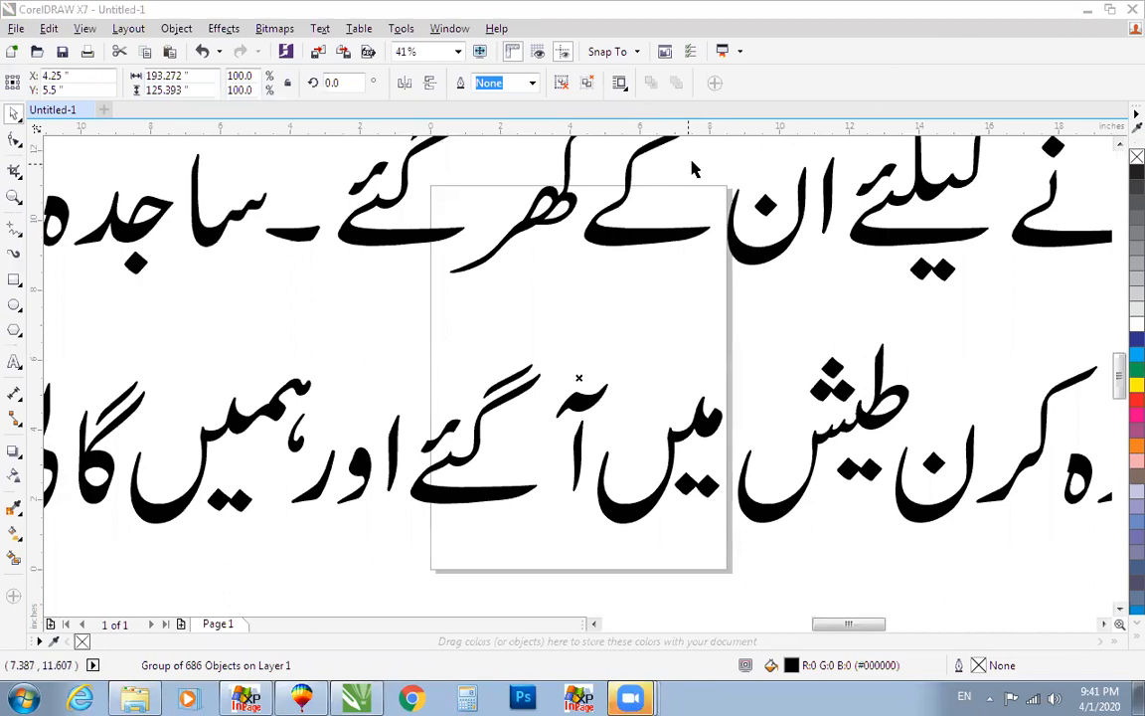
# Step: Scale the pasted letter text to 5 percent in both width and height
pyautogui.click(745, 254)
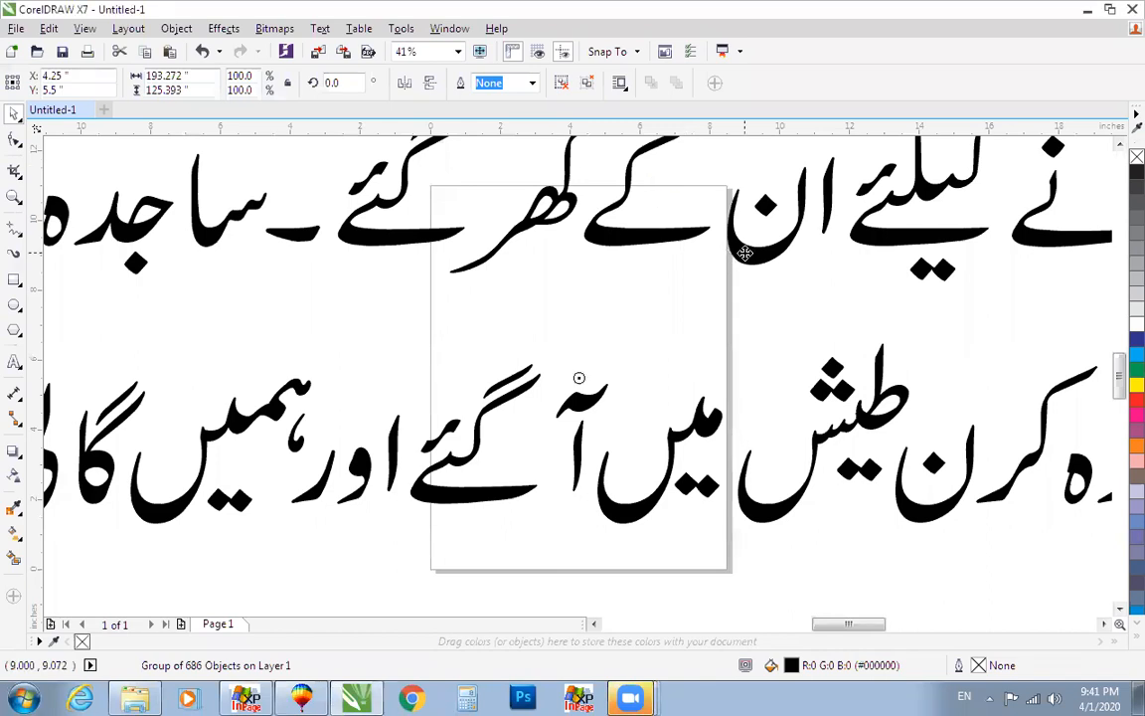
pyautogui.click(646, 240)
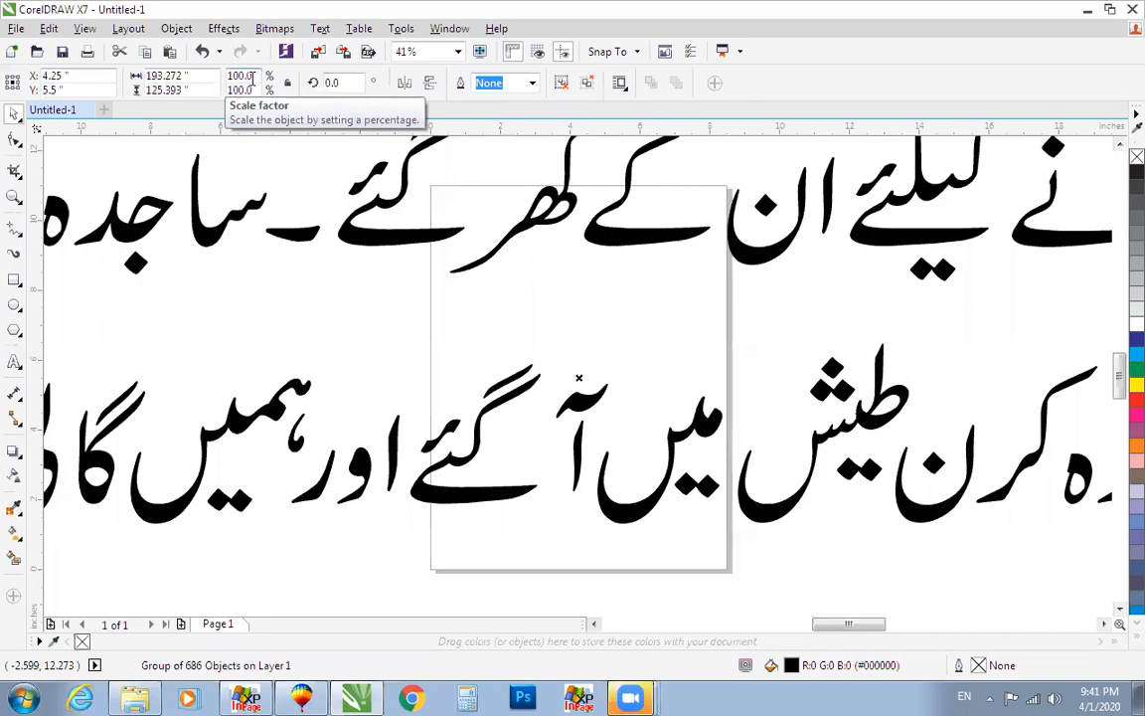
pyautogui.moveTo(256, 77); pyautogui.dragTo(222, 76)
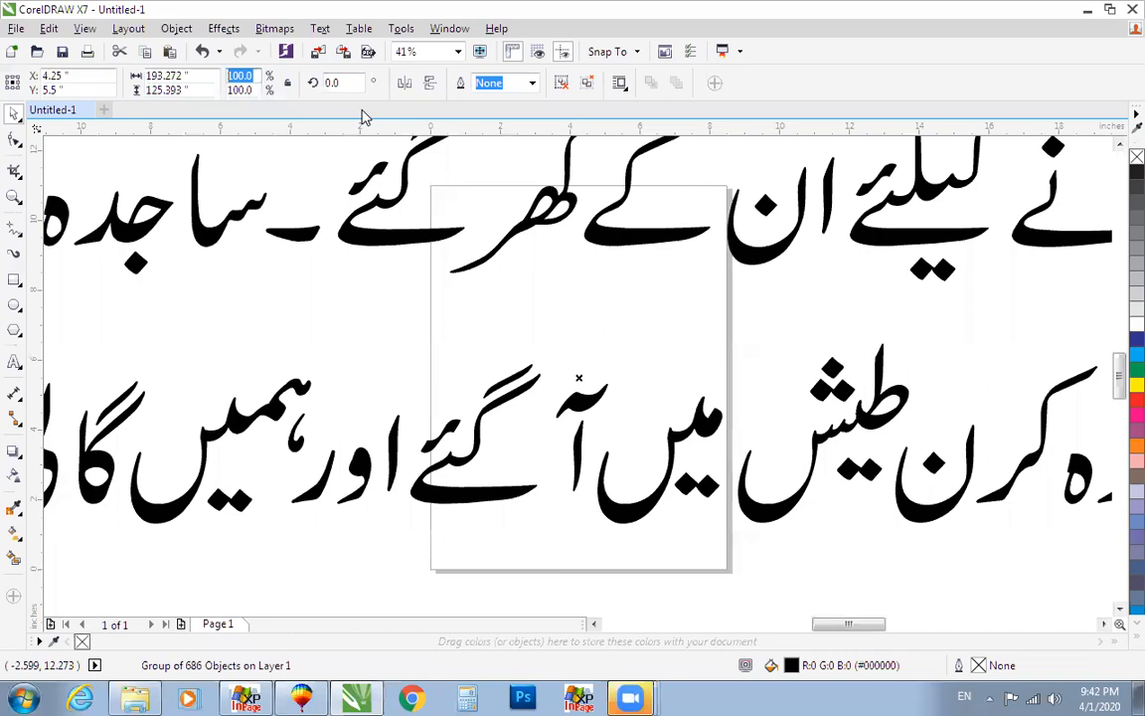
pyautogui.write('5')
pyautogui.press('Tab')
pyautogui.write('5')
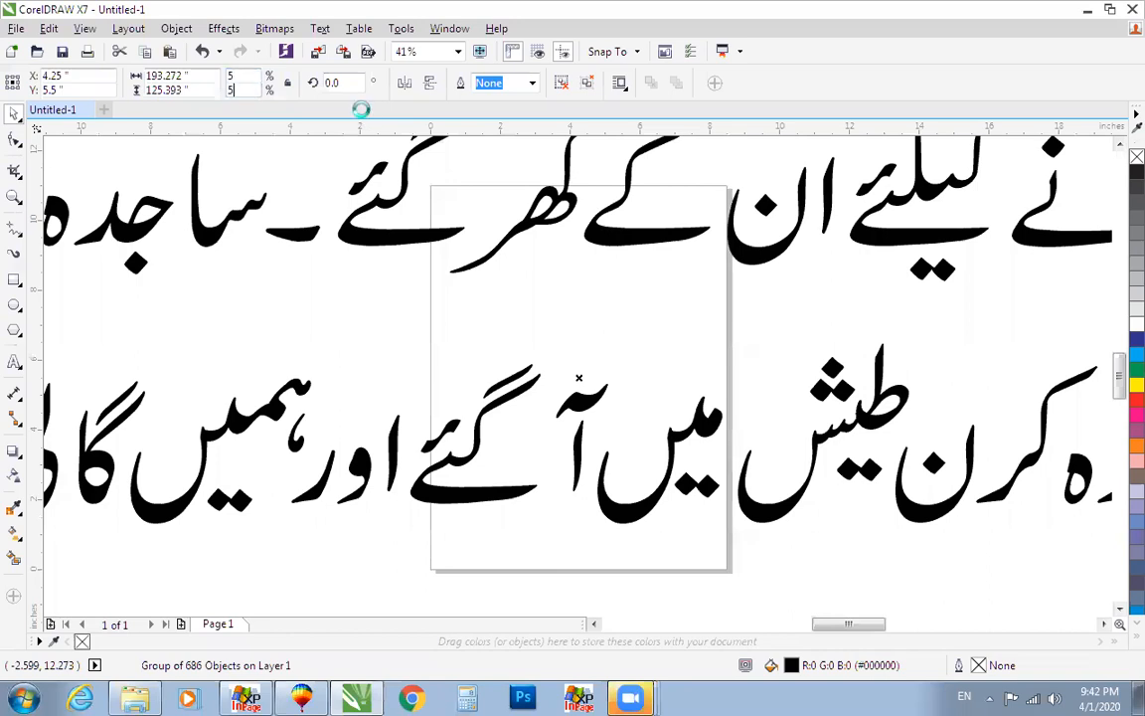
pyautogui.write('.0')
pyautogui.hotkey('ctrl', 'z')
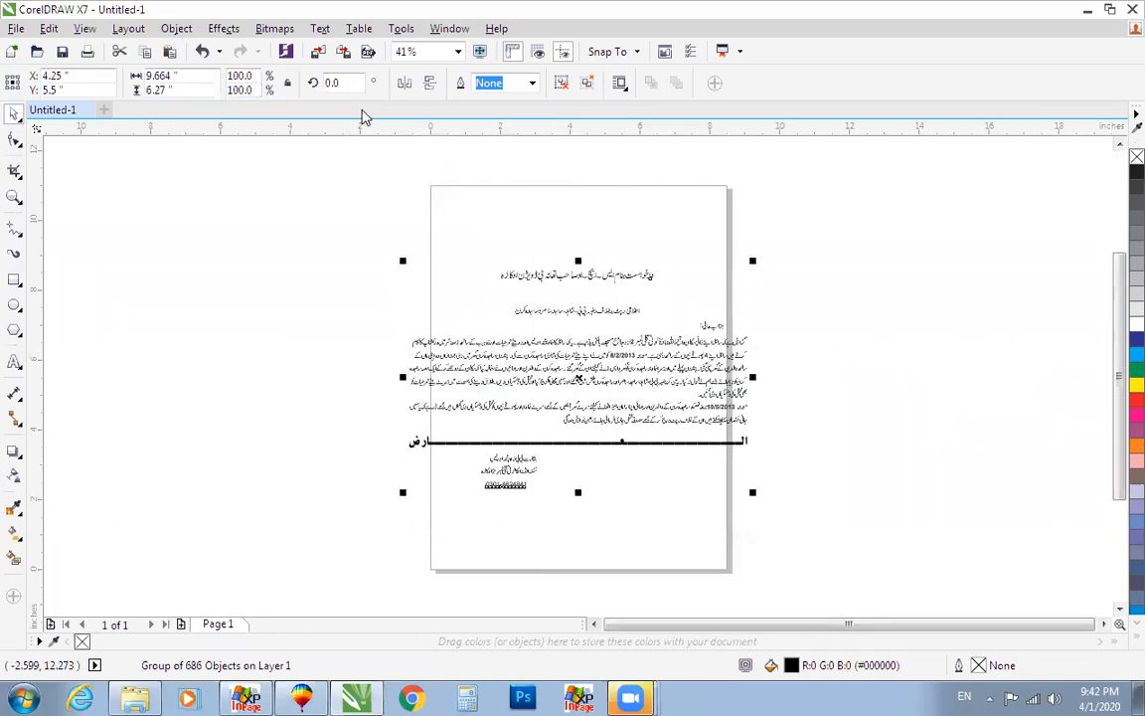
# Step: Examine the reduced letter text up close and check how it fits across the page width
pyautogui.hotkey('shift', 'F2')
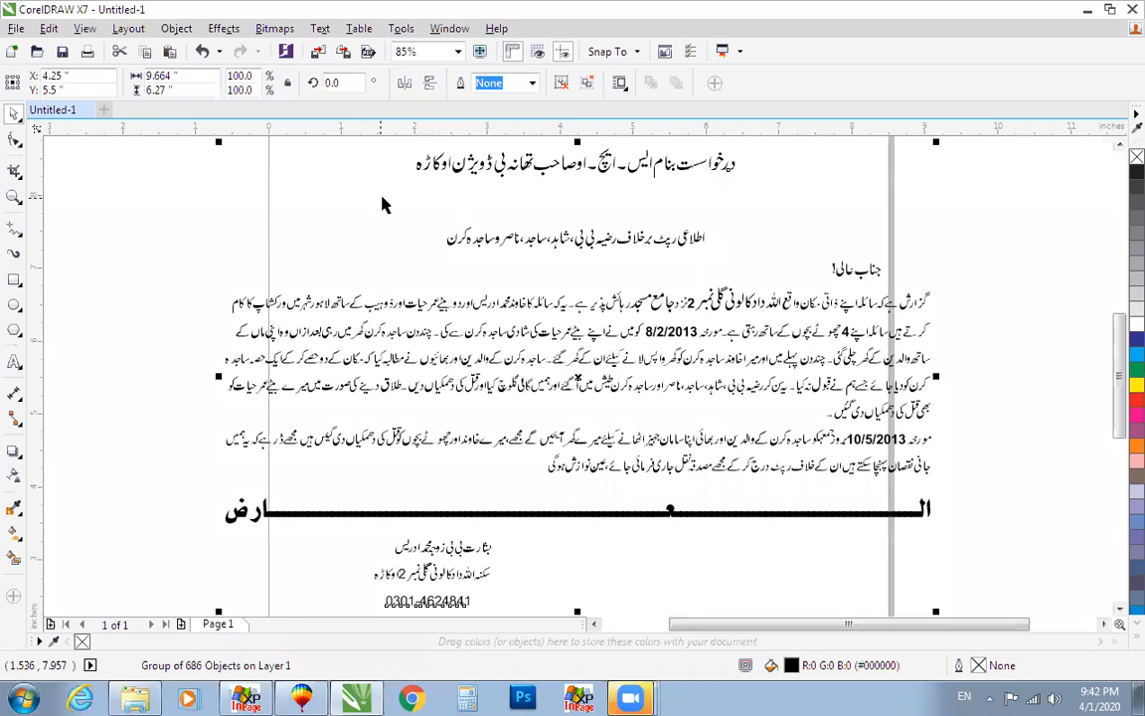
pyautogui.scroll(-2, 428, 205)
pyautogui.click(237, 238)
pyautogui.press('F2')
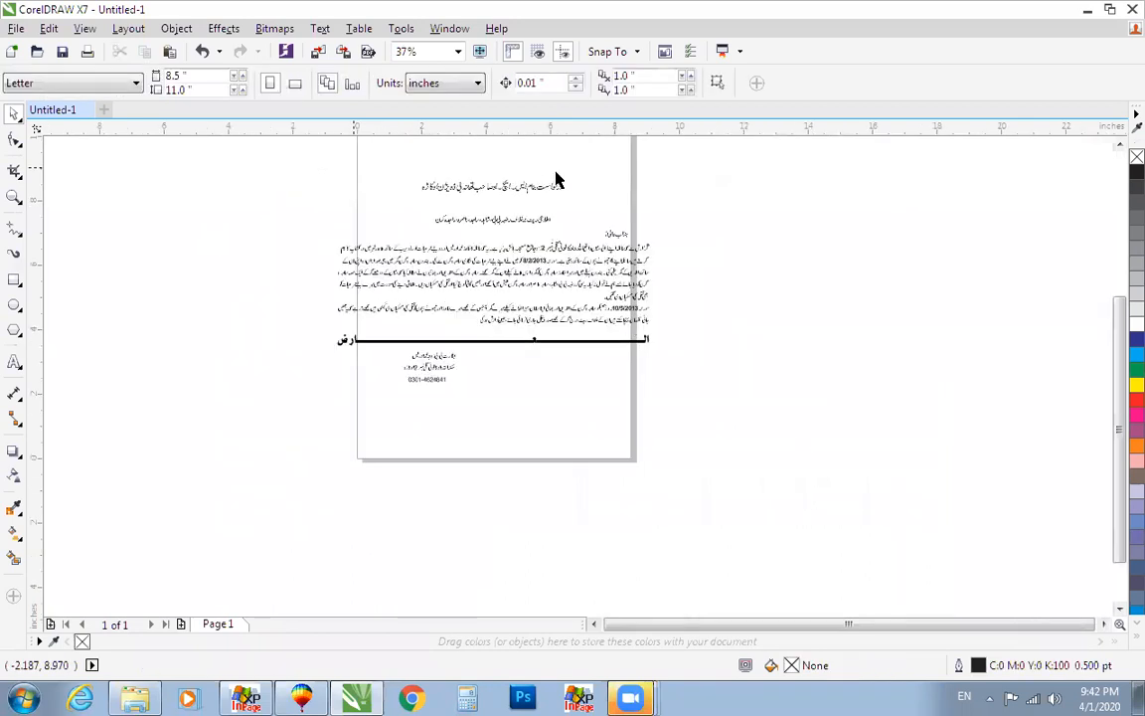
pyautogui.click(616, 199)
pyautogui.click(611, 179)
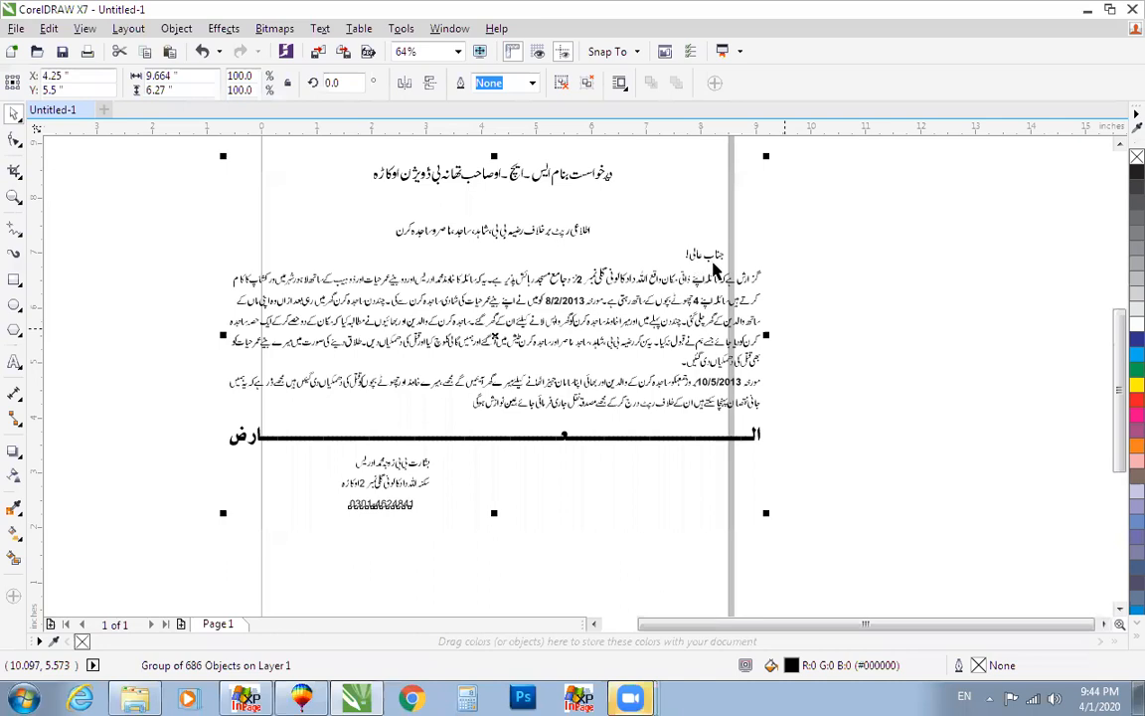
pyautogui.click(831, 274)
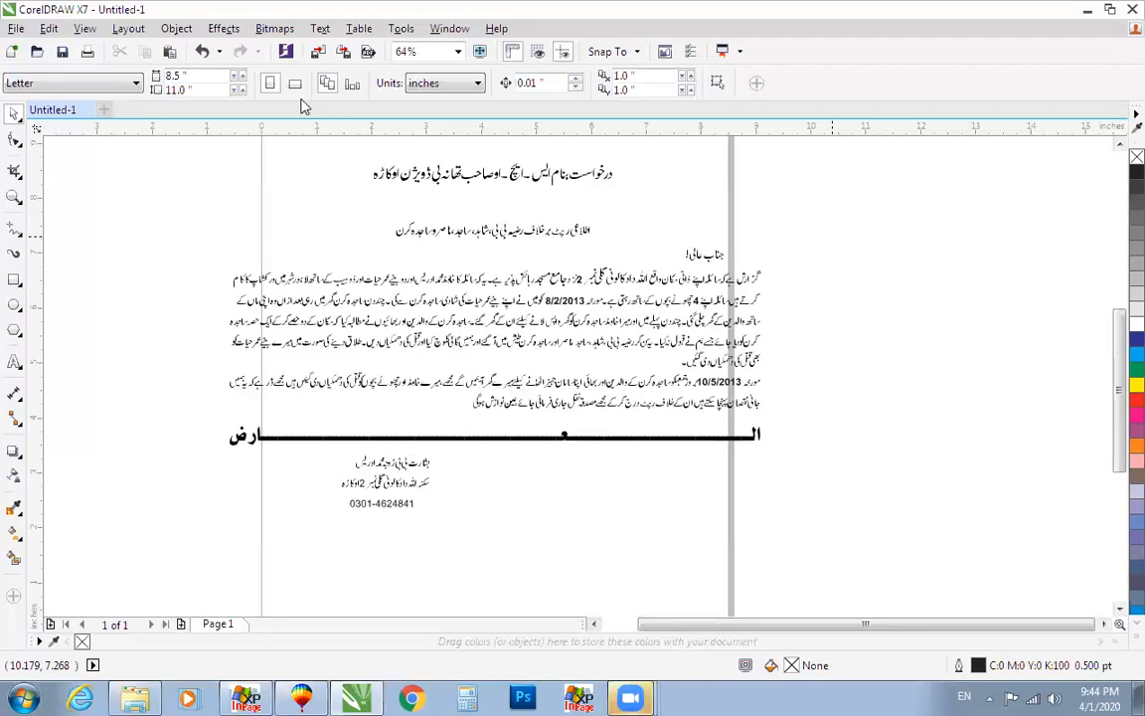
pyautogui.click(424, 175)
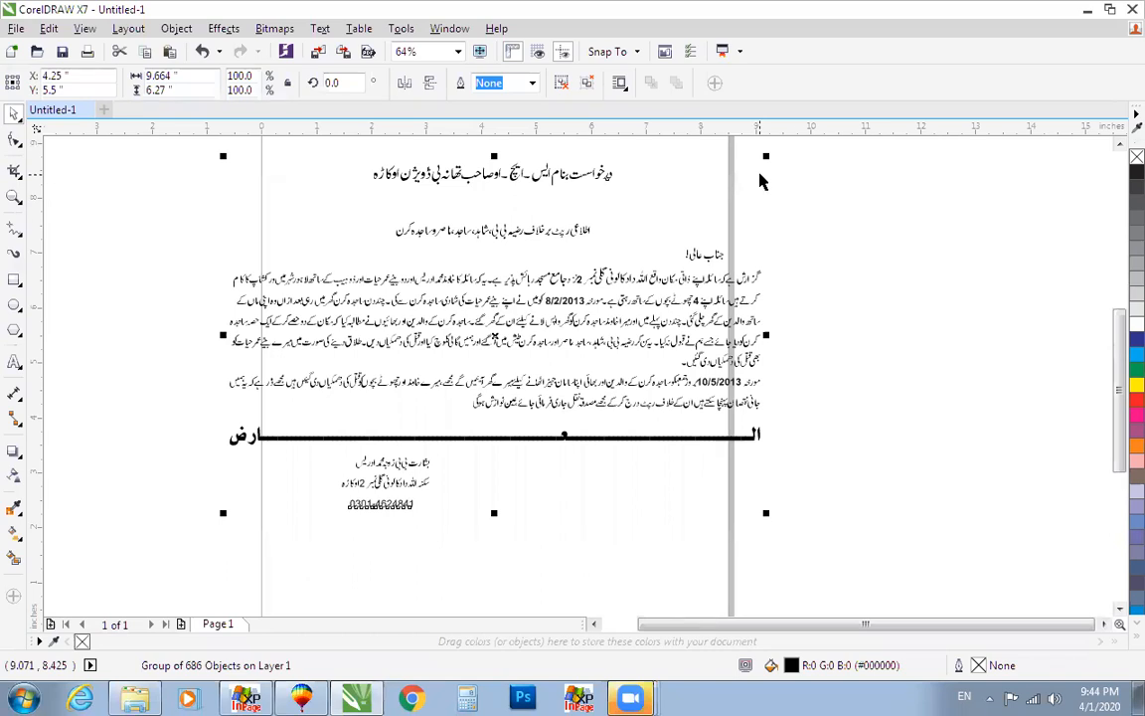
# Step: Try shrinking the letter group proportionally toward its lower corner, undoing each resize
pyautogui.moveTo(768, 155); pyautogui.dragTo(584, 296)
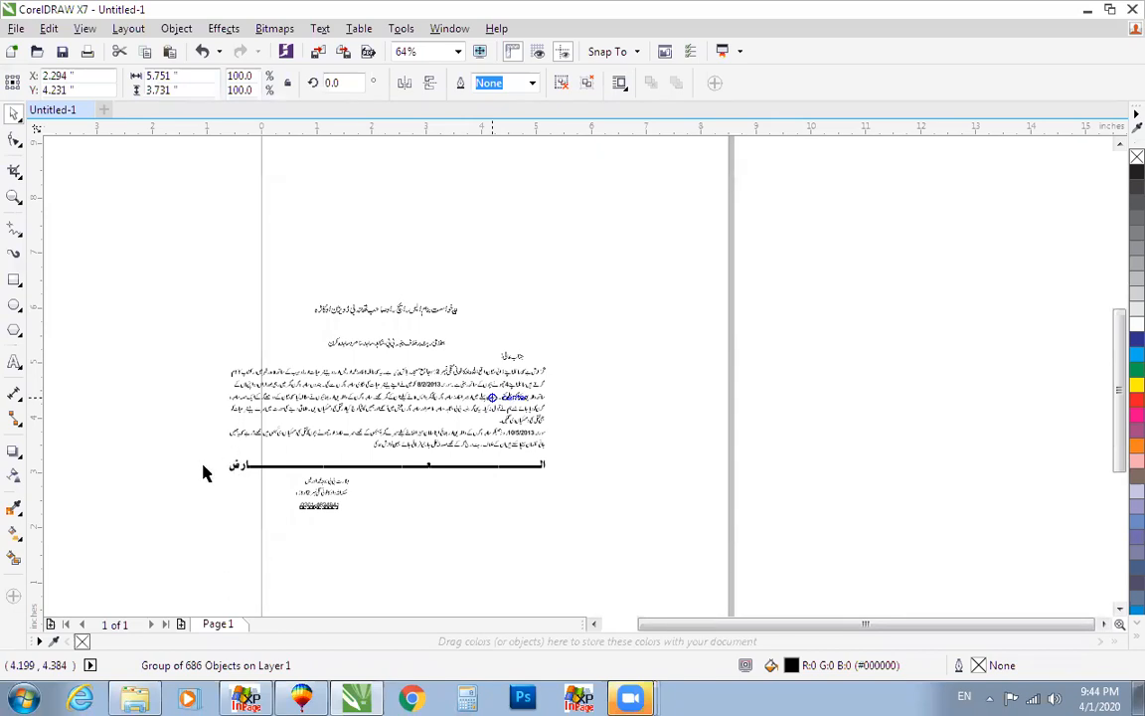
pyautogui.hotkey('ctrl', 'z')
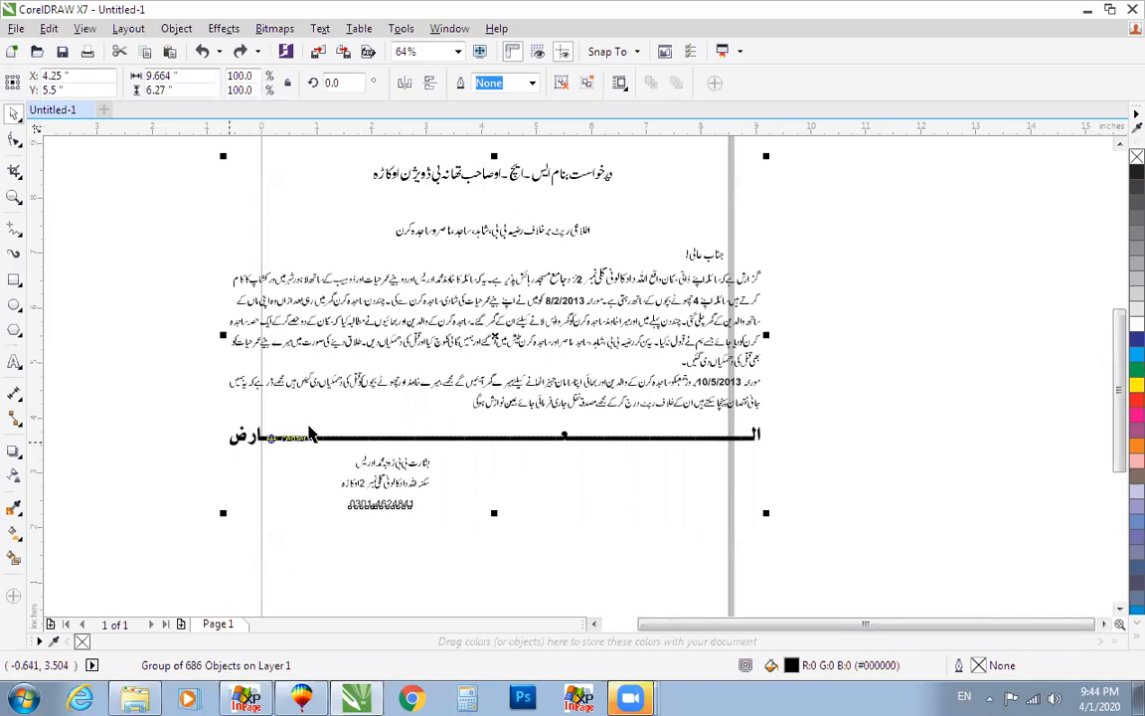
pyautogui.moveTo(761, 153); pyautogui.dragTo(572, 271)
pyautogui.moveTo(629, 295); pyautogui.dragTo(619, 270)
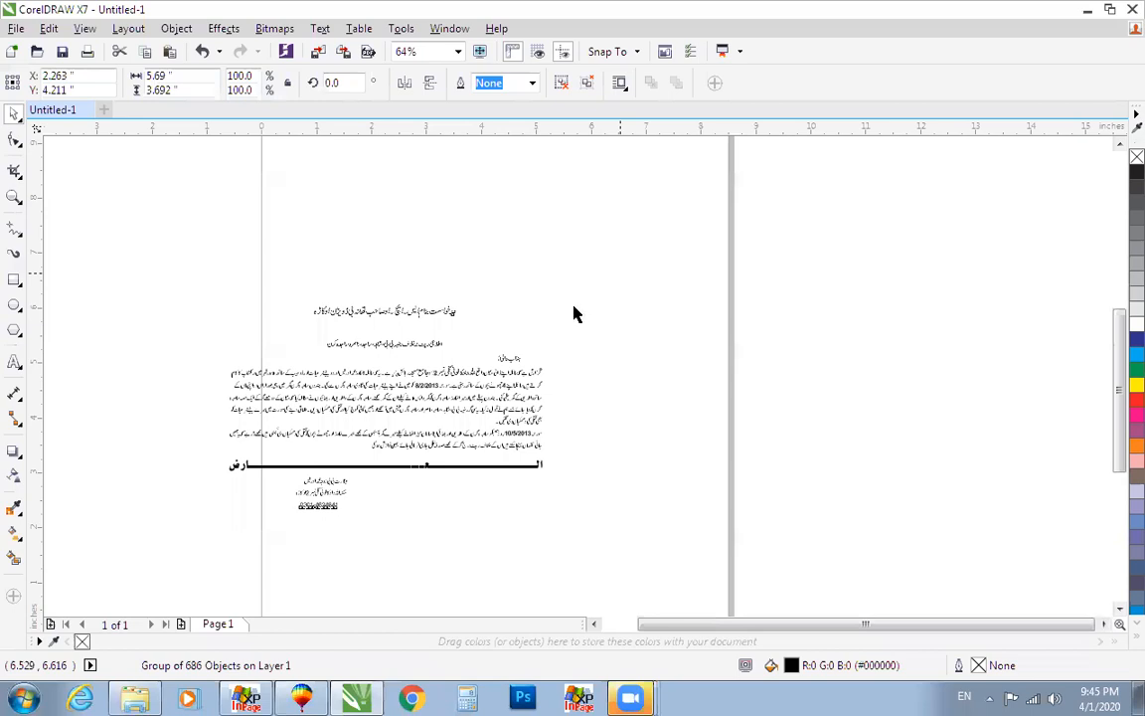
pyautogui.hotkey('ctrl', 'z')
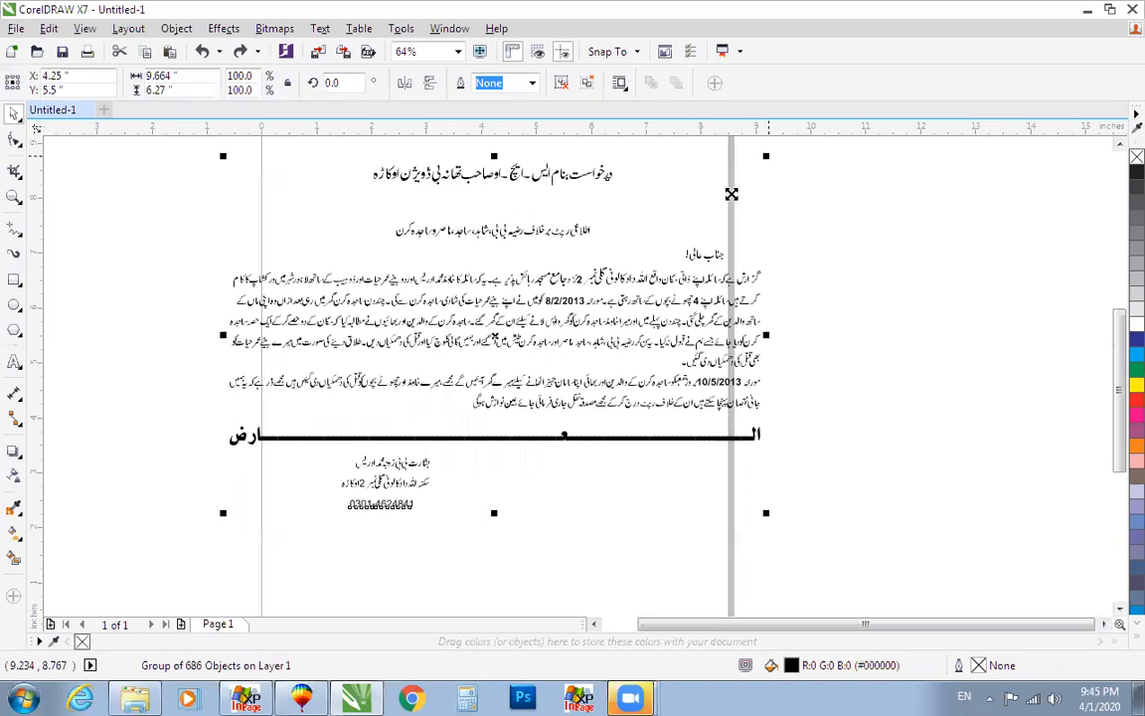
# Step: Shrink the letter group about its centre to about 7.2 by 4.7 inches so it fits inside the page
pyautogui.moveTo(731, 194); pyautogui.dragTo(730, 194)
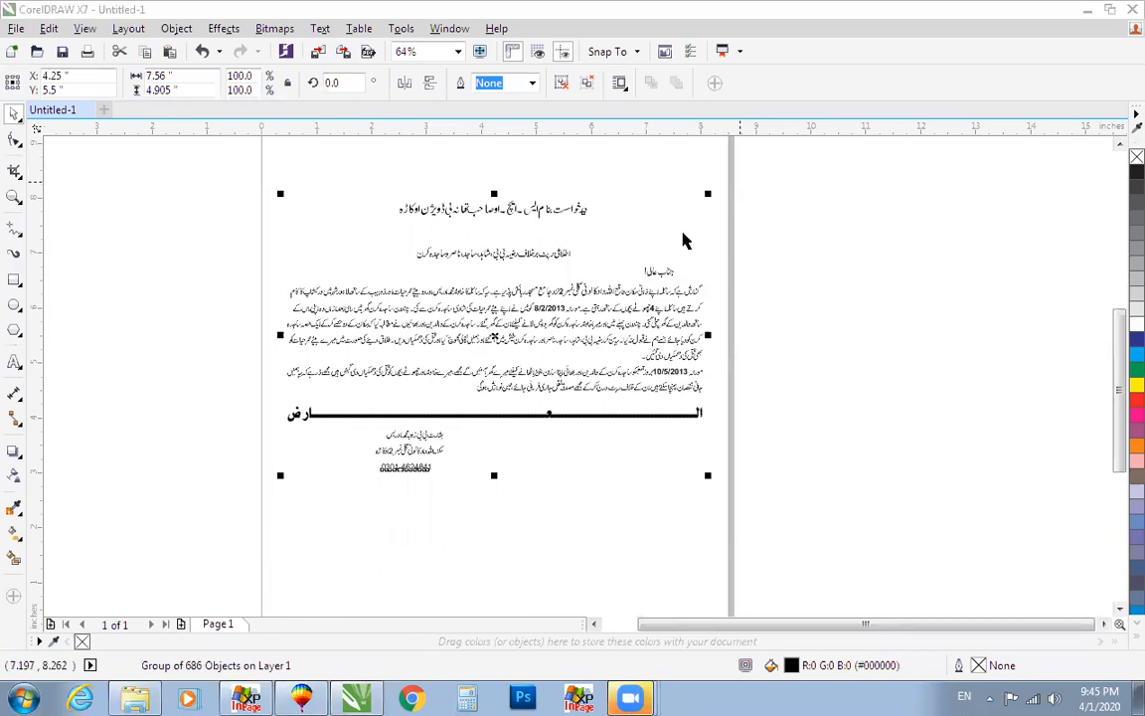
pyautogui.moveTo(708, 195); pyautogui.dragTo(809, 165)
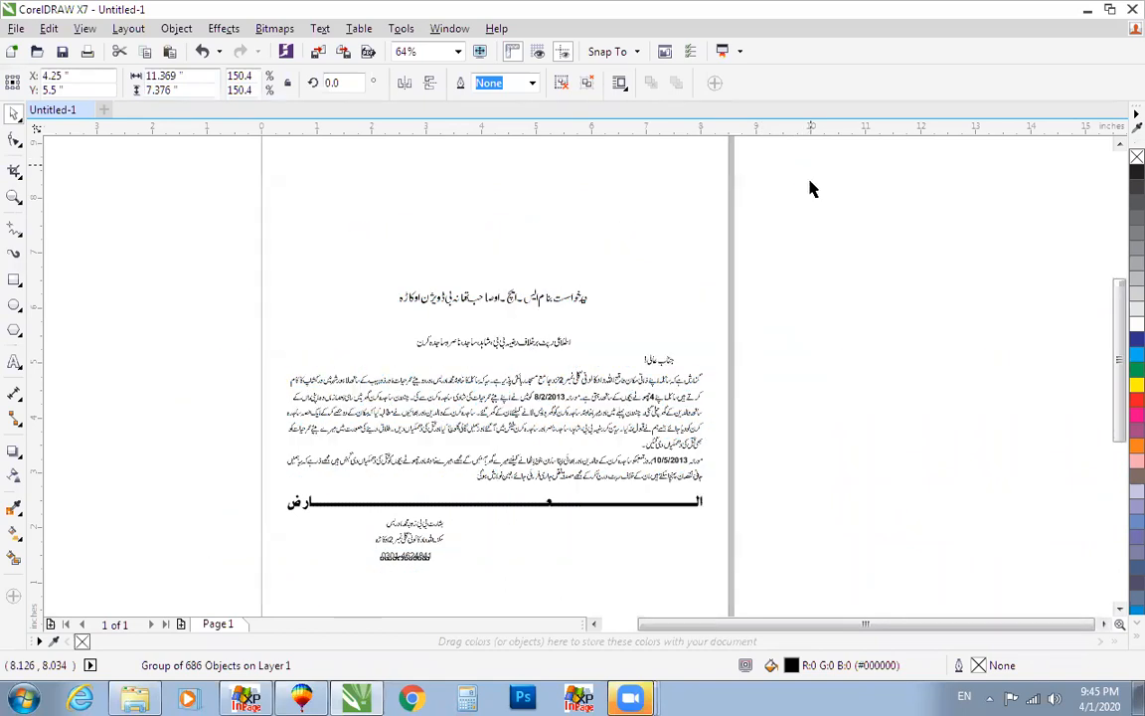
pyautogui.moveTo(814, 213); pyautogui.dragTo(783, 281)
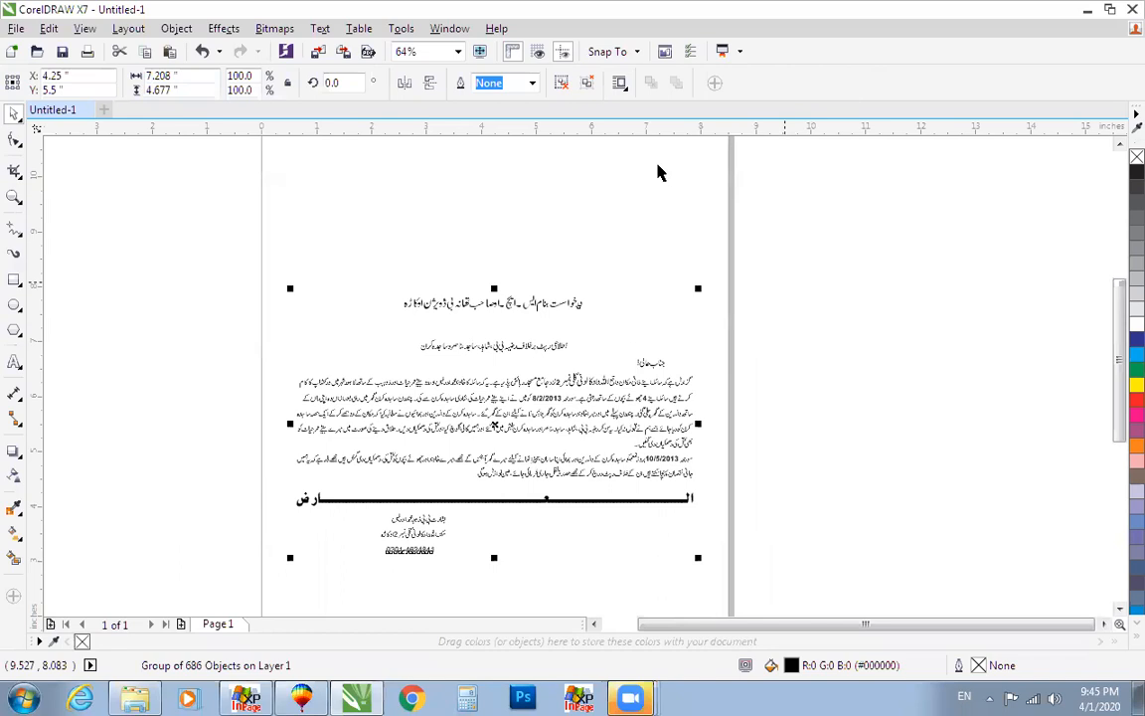
pyautogui.click(809, 266)
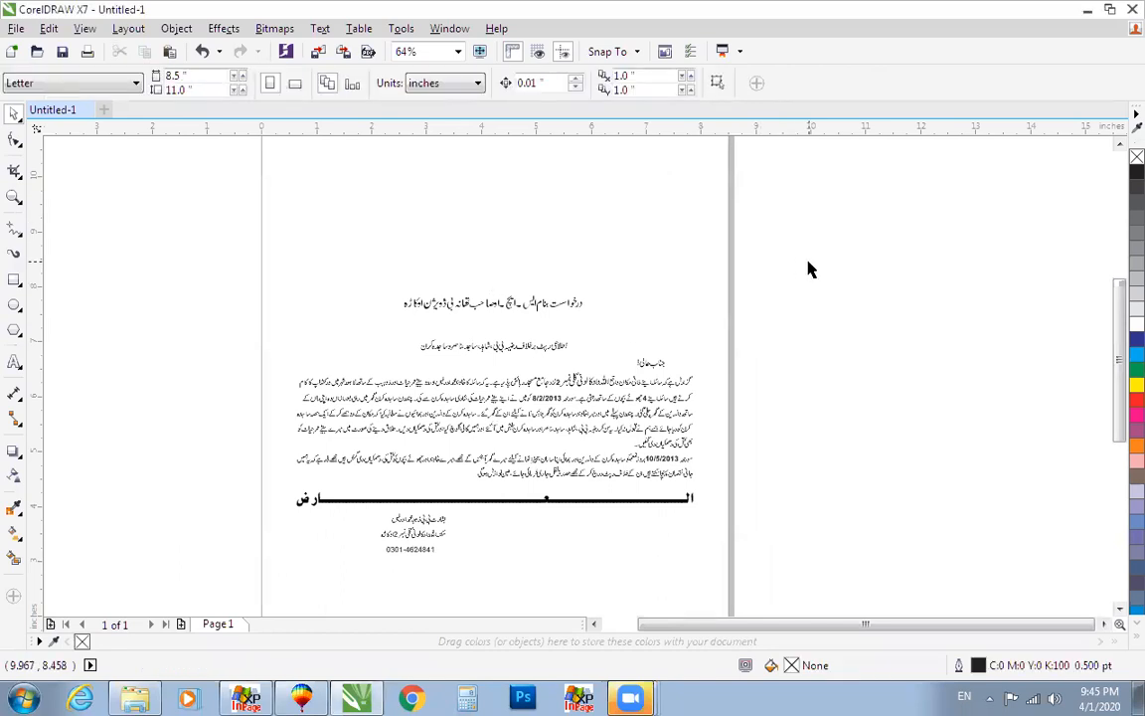
# Step: Ungroup the letter text into separate objects and select a single piece of the heading to test it
pyautogui.click(566, 345)
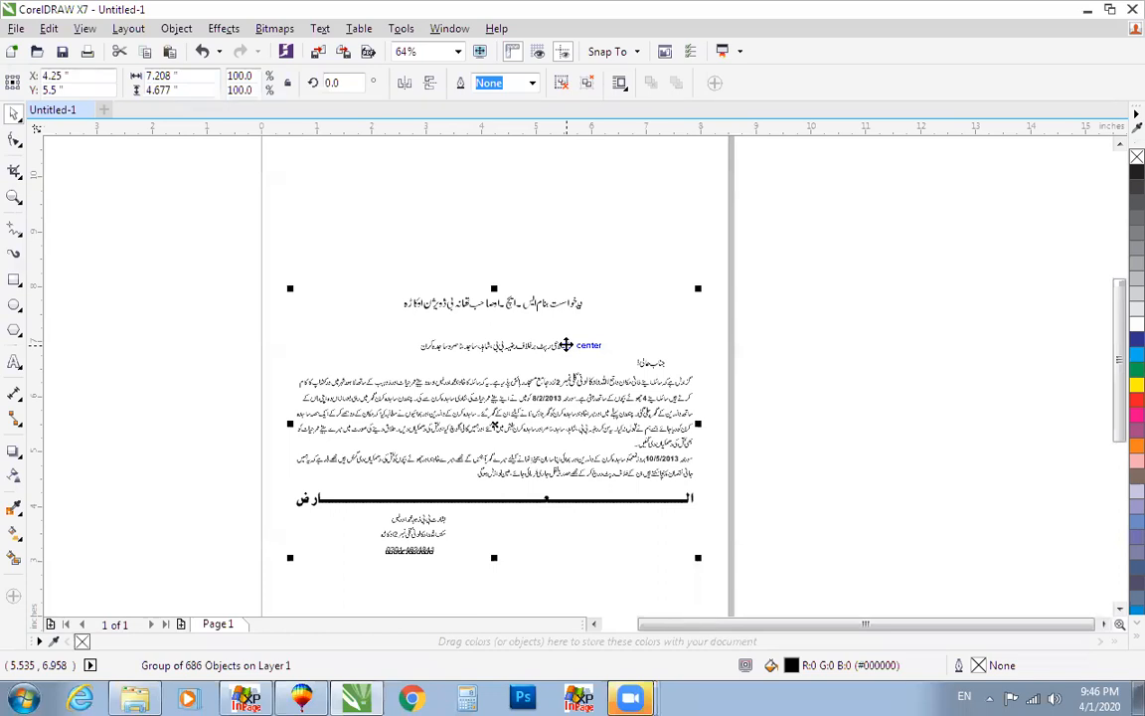
pyautogui.hotkey('shift', 'F2')
pyautogui.click(1042, 188)
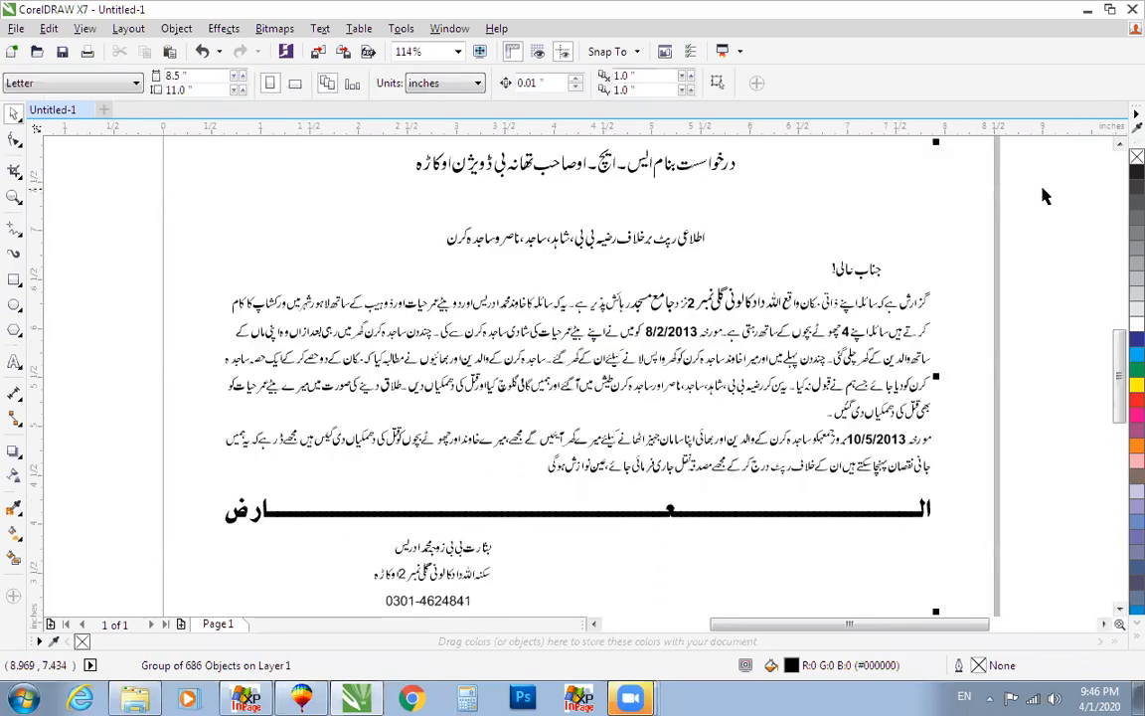
pyautogui.click(849, 274)
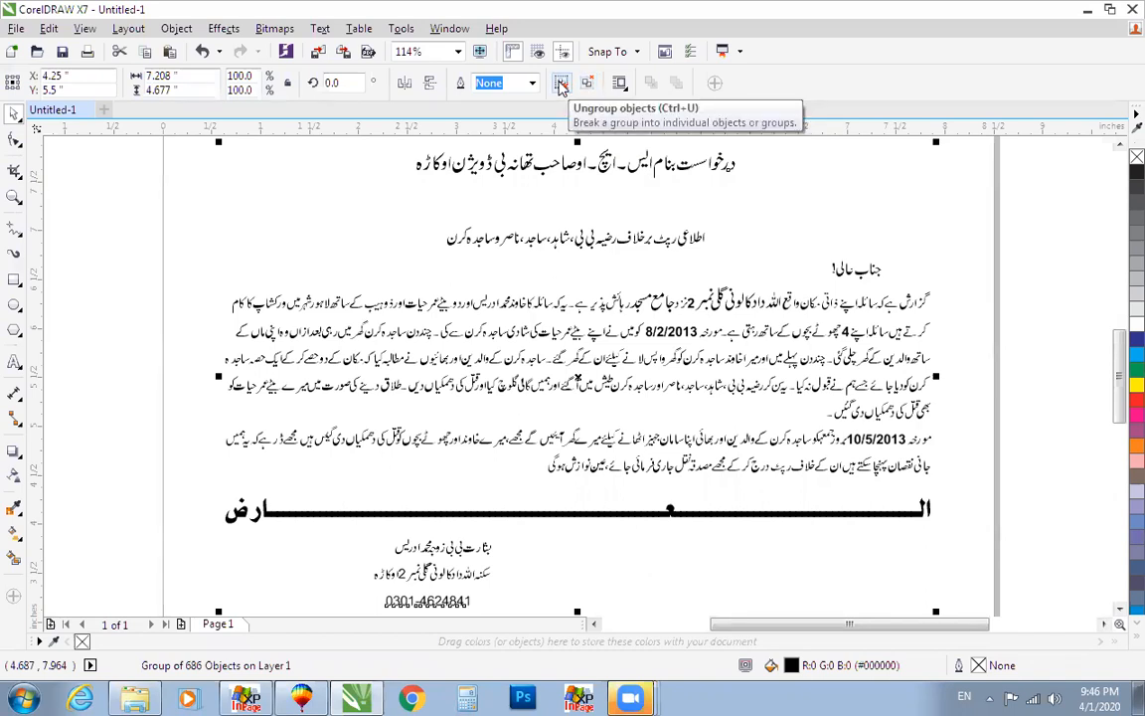
pyautogui.click(562, 86)
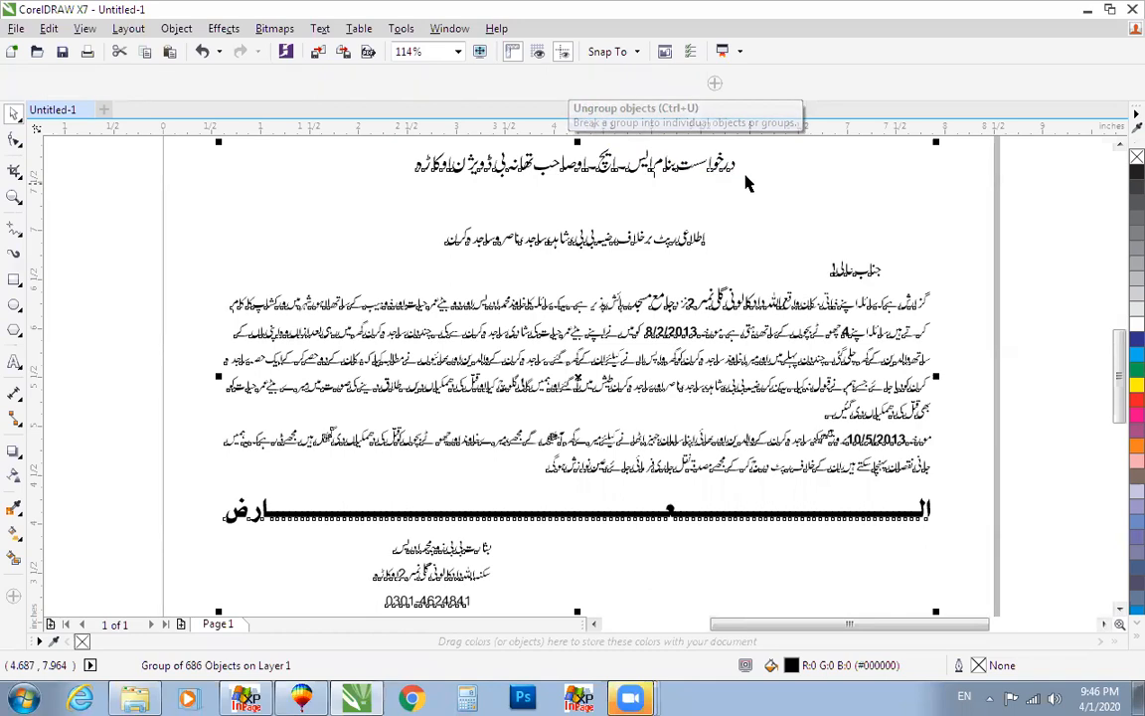
pyautogui.click(723, 171)
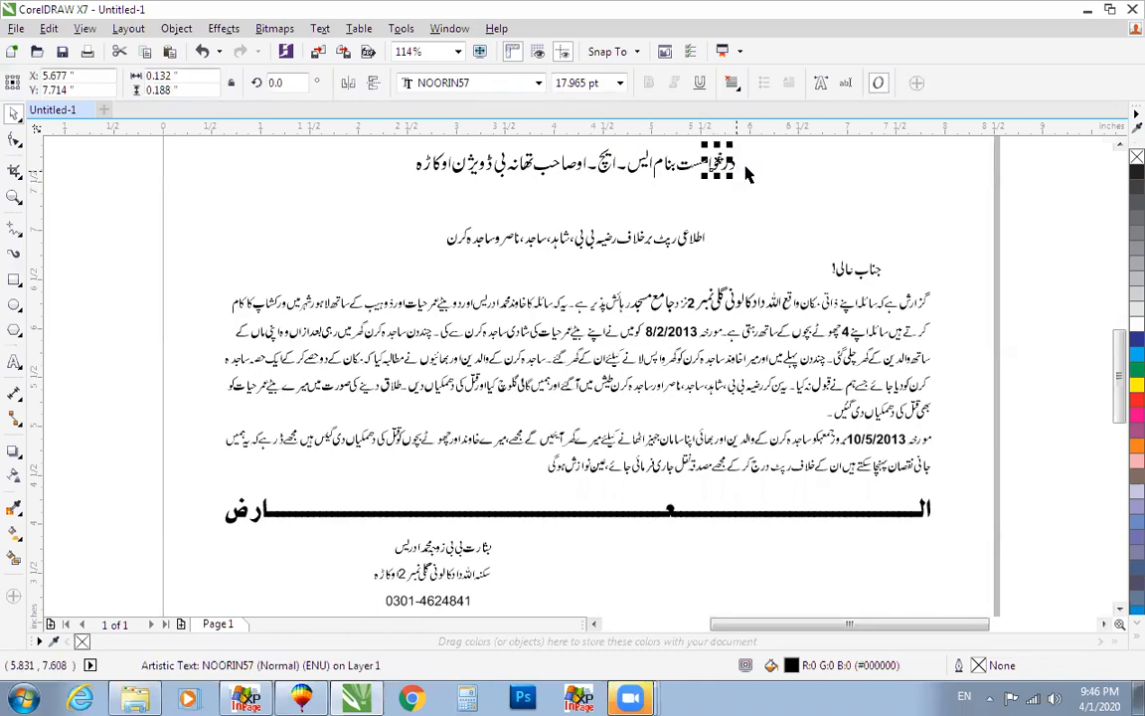
pyautogui.click(745, 216)
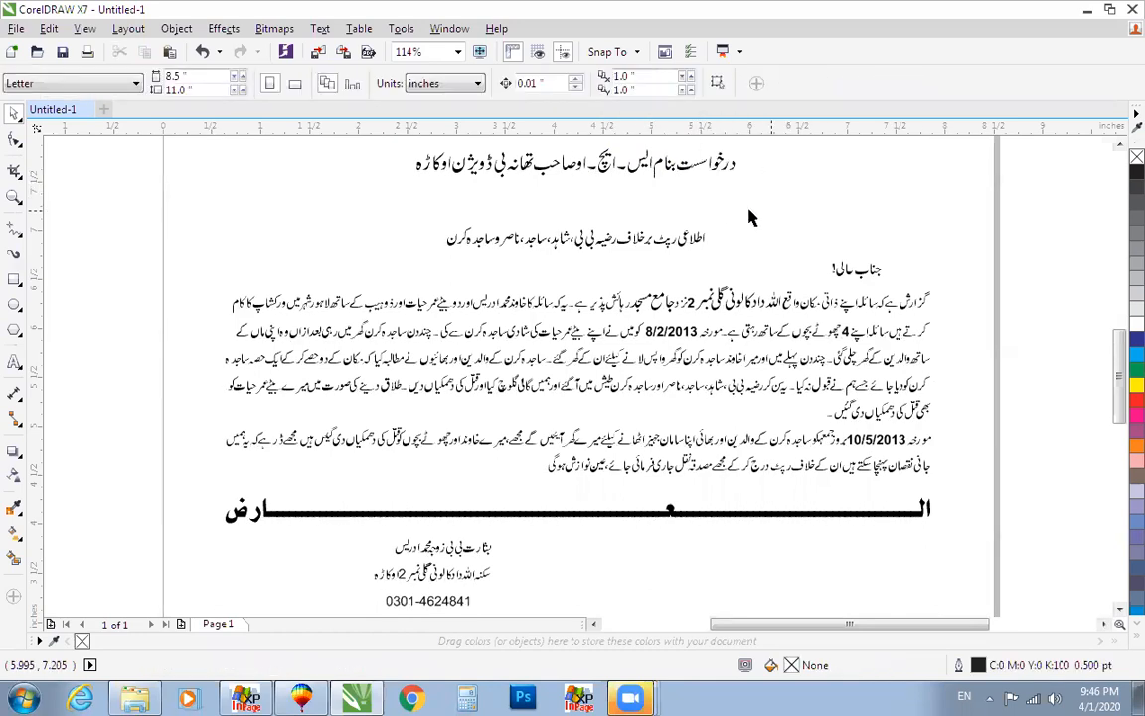
# Step: Try moving the date 8/2/2013 out of its body line, including up beside the heading, undoing each move
pyautogui.click(678, 334)
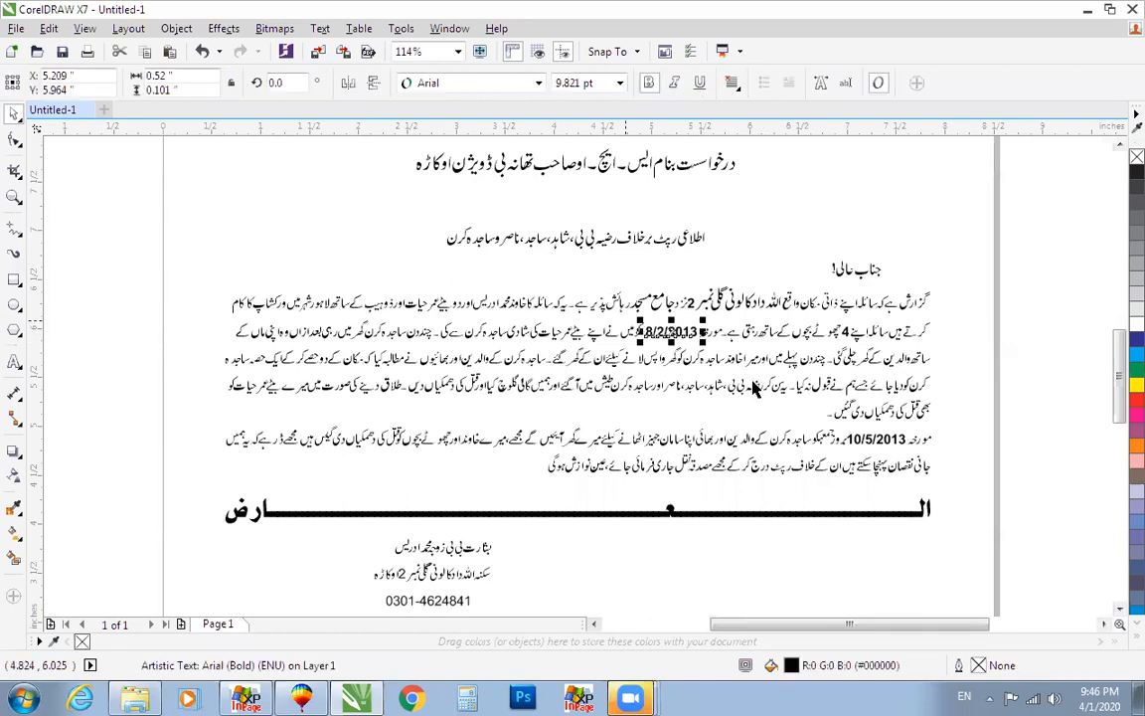
pyautogui.scroll(4, 684, 332)
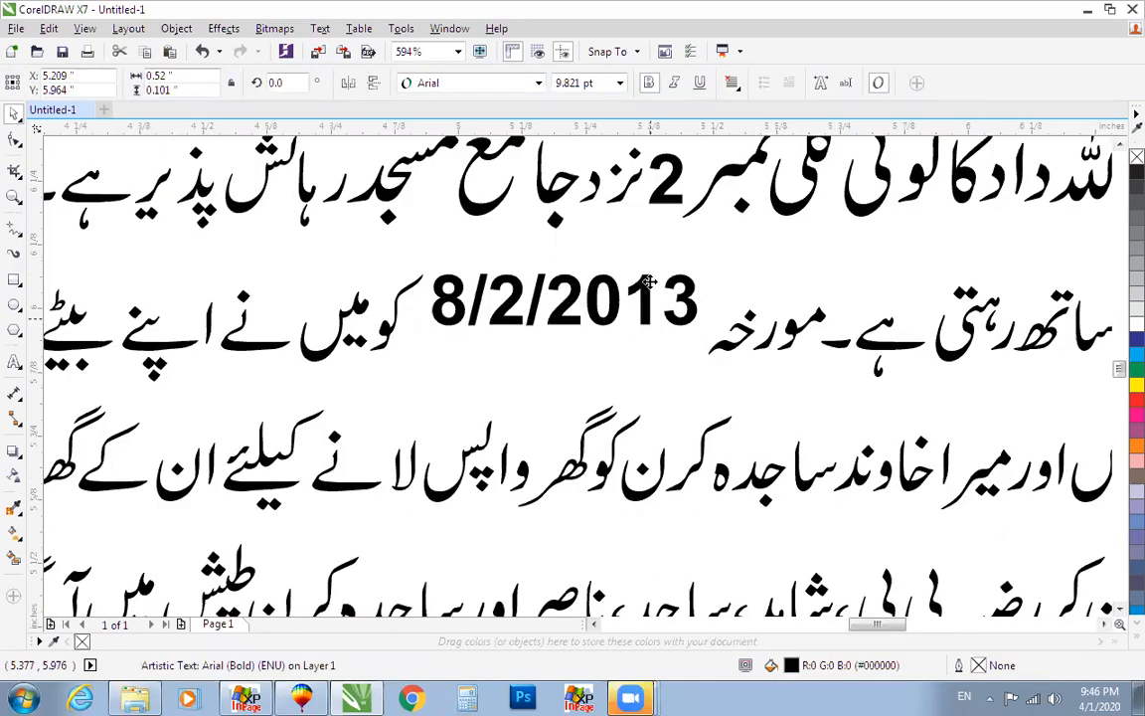
pyautogui.hotkey('ctrl', 'z')
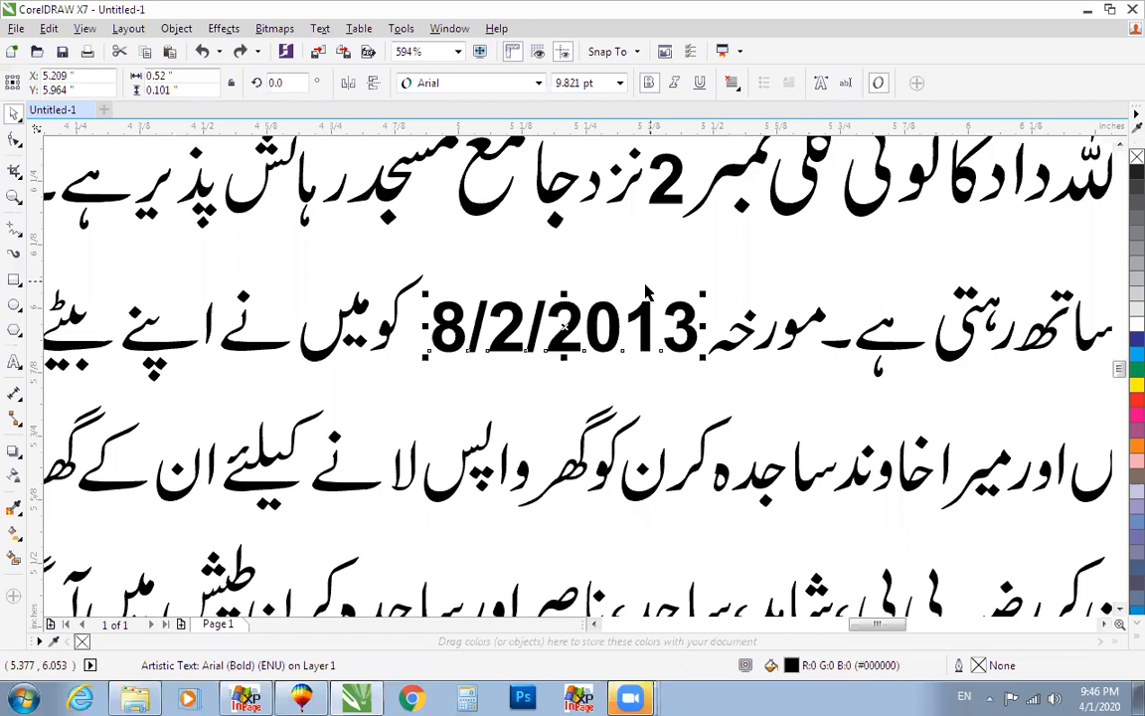
pyautogui.scroll(-7, 646, 288)
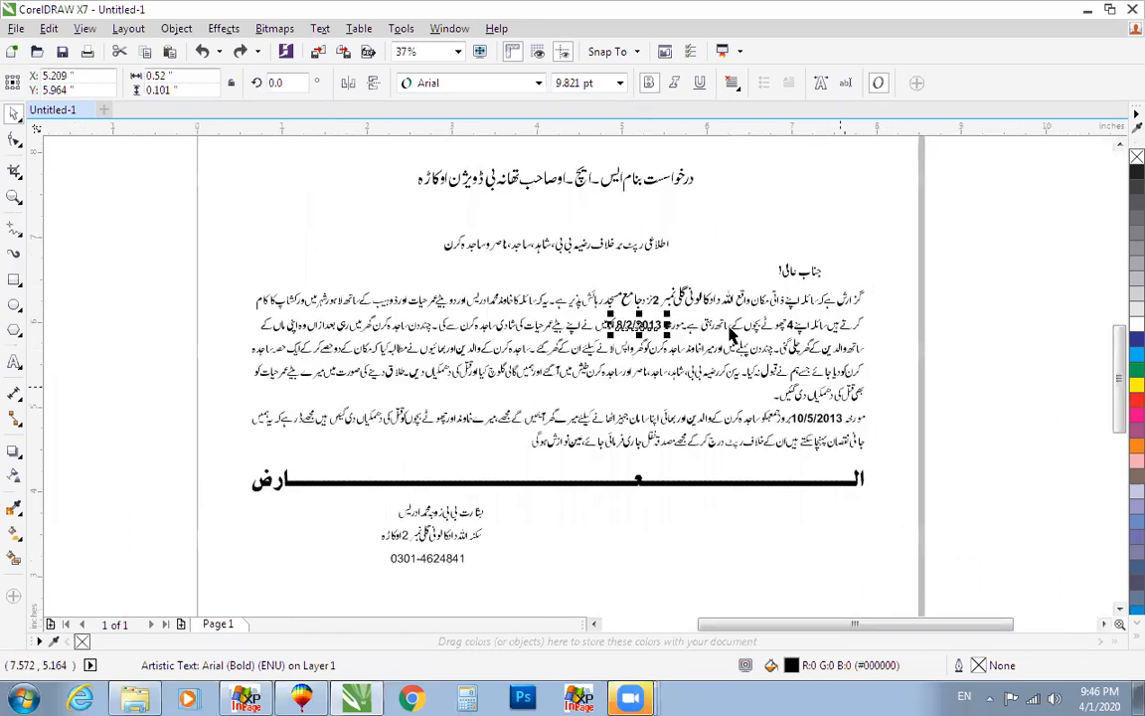
pyautogui.moveTo(641, 325); pyautogui.dragTo(828, 181)
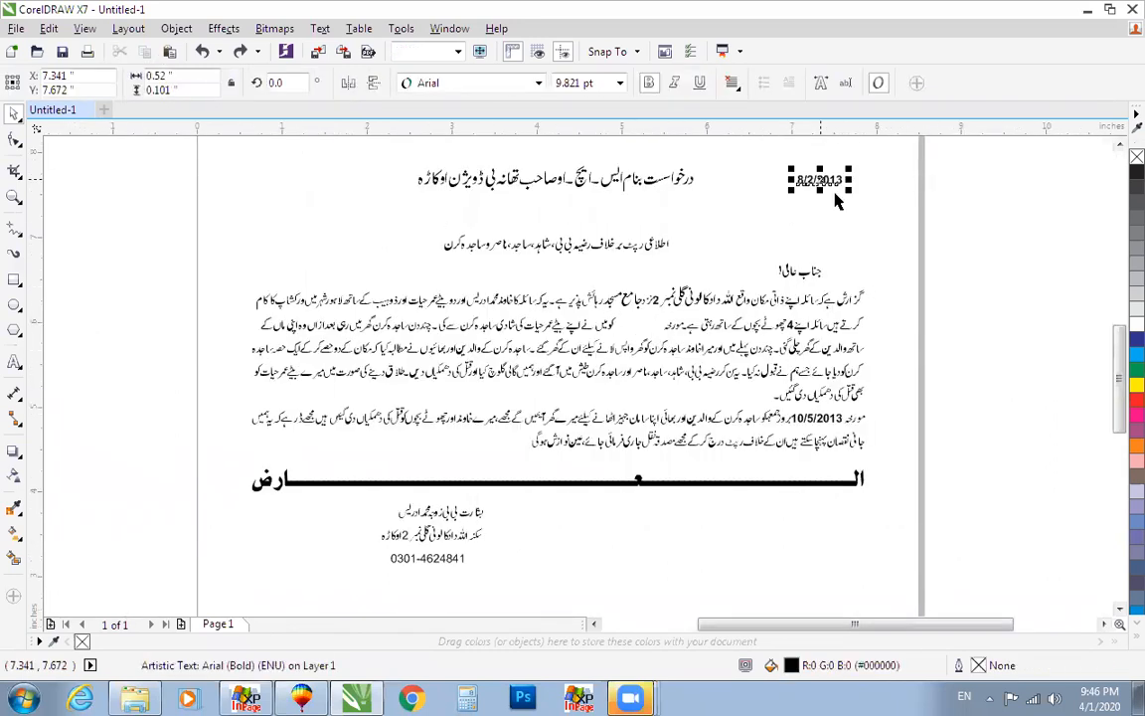
pyautogui.hotkey('ctrl', 'z')
# Step: Group all the letter's objects together and ungroup them again
pyautogui.hotkey('ctrl', 'a')
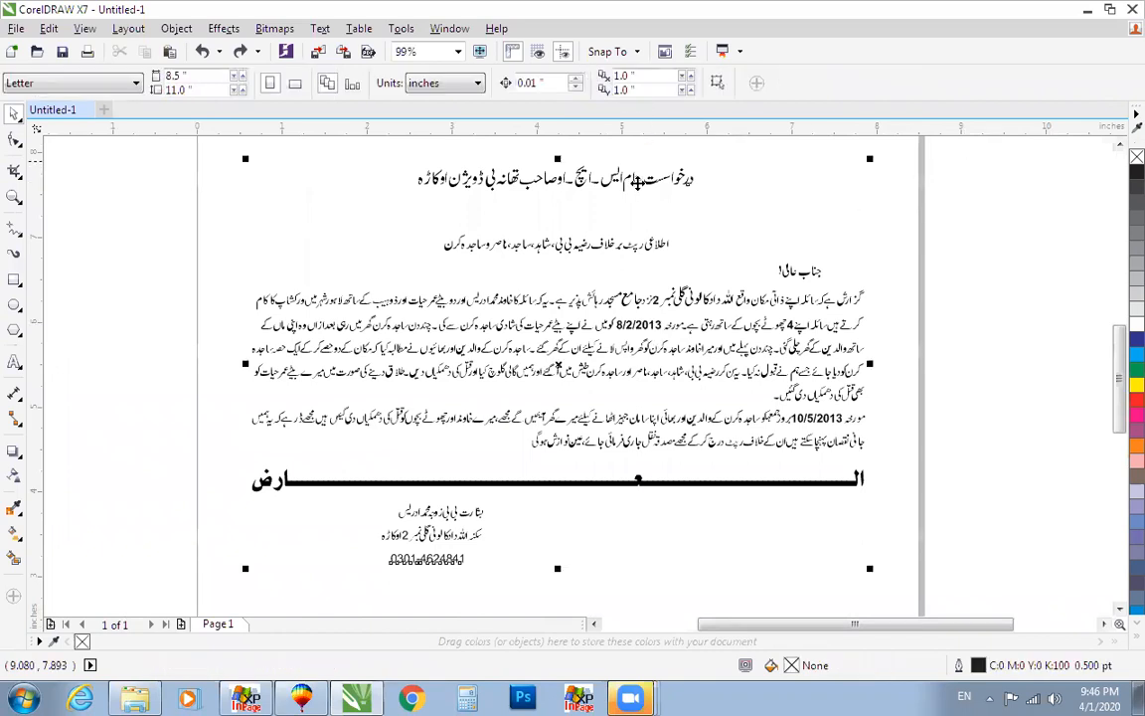
pyautogui.hotkey('ctrl', 'g')
pyautogui.hotkey('ctrl', 'u')
# Step: Try moving the digit 2 and the neighbouring letter pieces out of the first body line, up above it
pyautogui.click(643, 327)
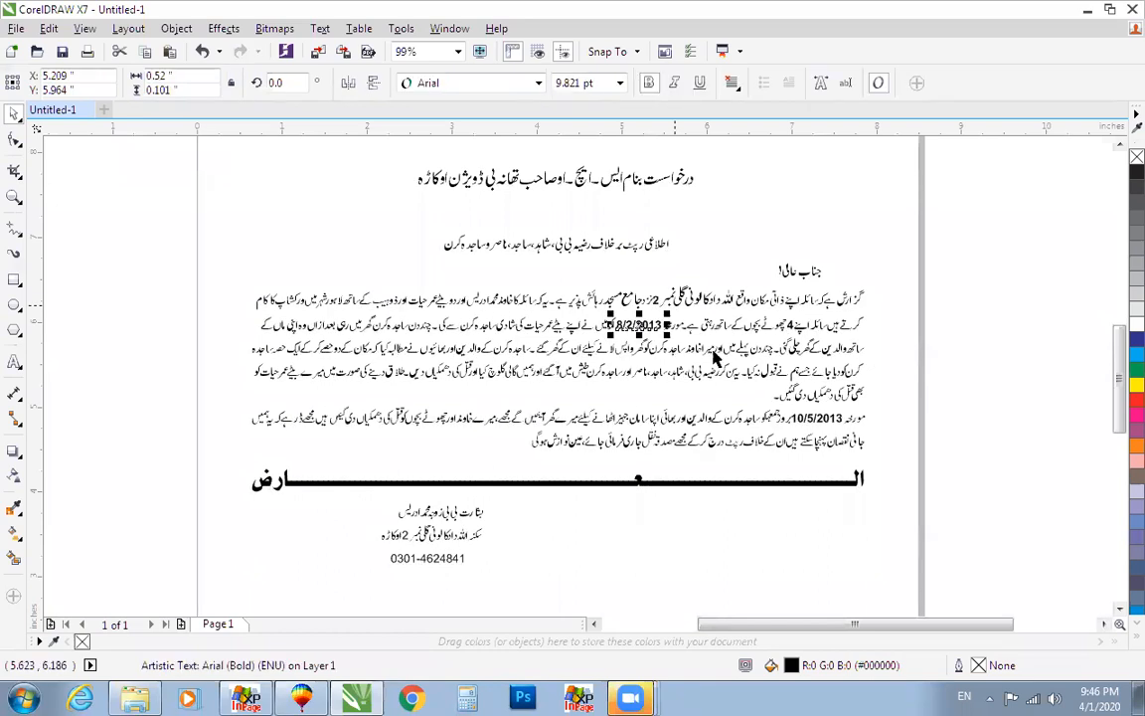
pyautogui.scroll(5, 678, 304)
pyautogui.moveTo(526, 316); pyautogui.dragTo(550, 195)
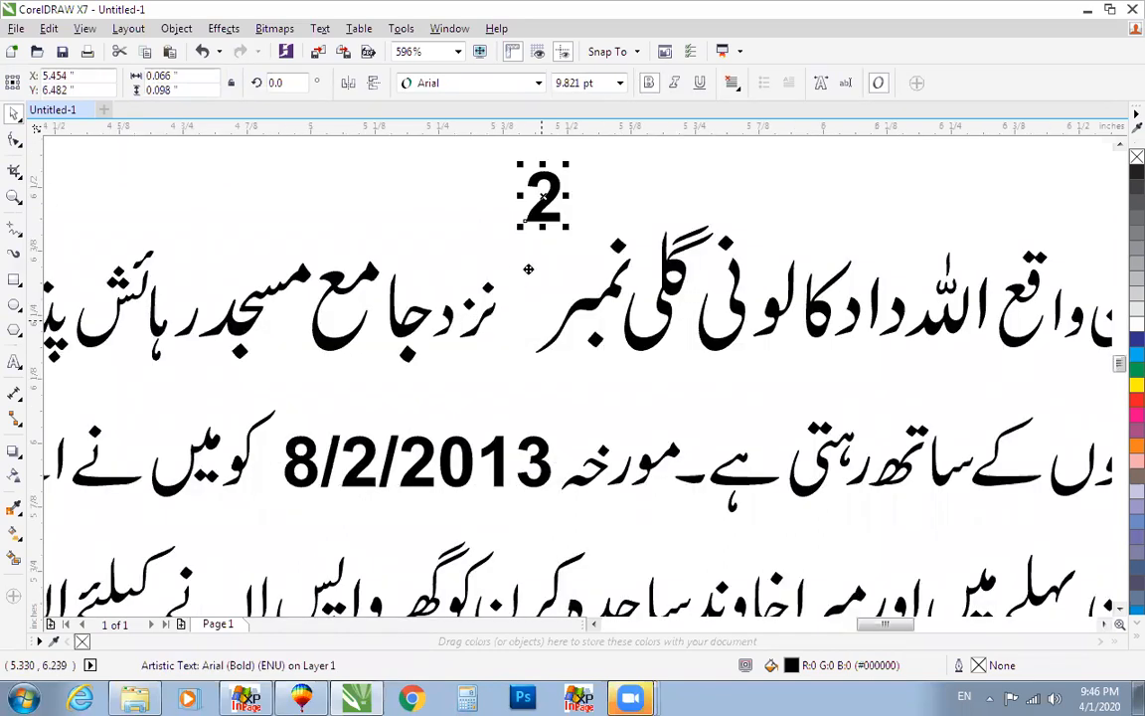
pyautogui.moveTo(528, 269); pyautogui.dragTo(566, 224)
pyautogui.moveTo(484, 299); pyautogui.dragTo(492, 213)
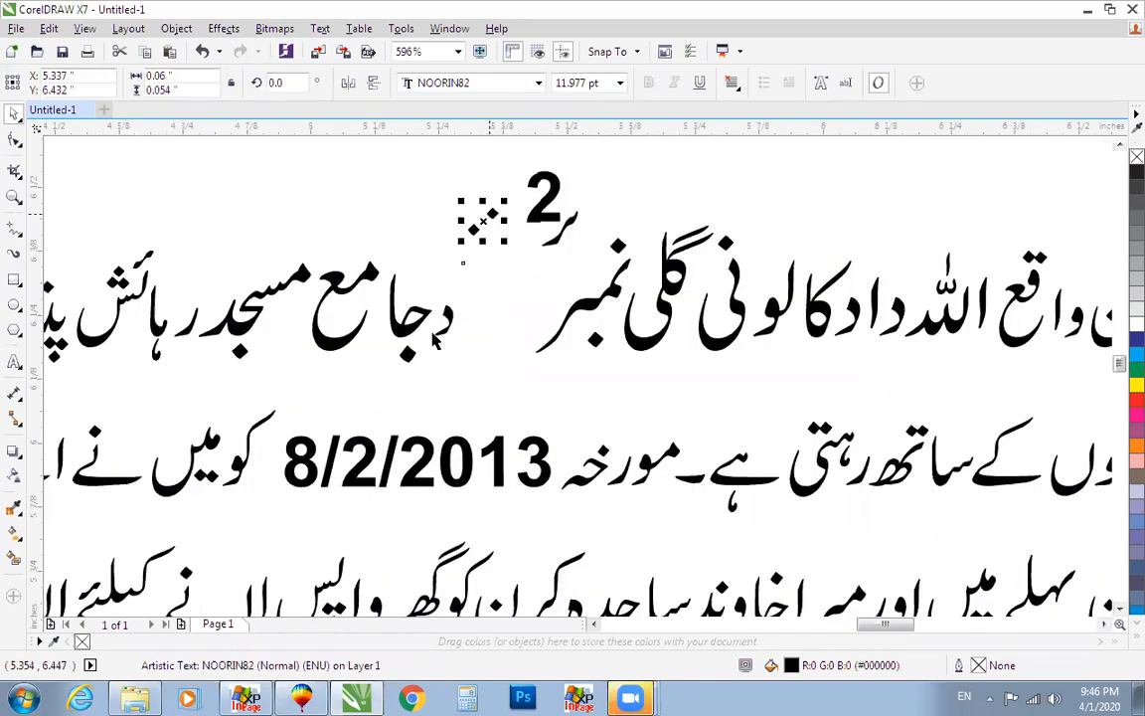
pyautogui.moveTo(403, 323); pyautogui.dragTo(444, 259)
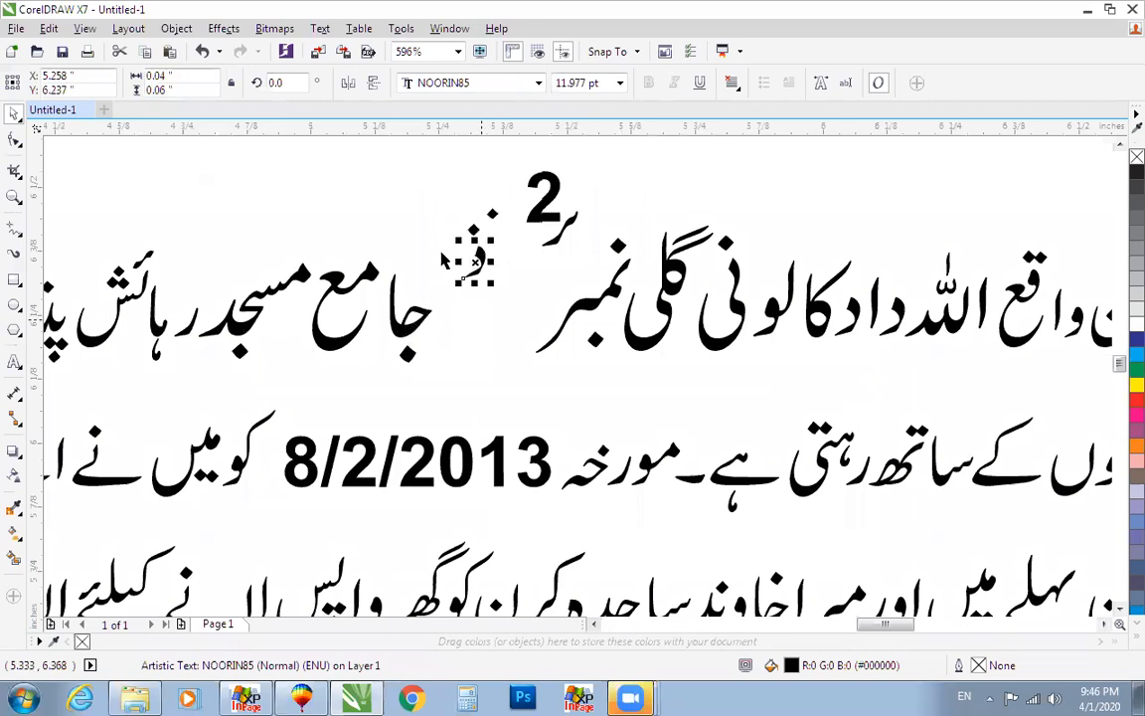
pyautogui.moveTo(402, 342); pyautogui.dragTo(435, 342)
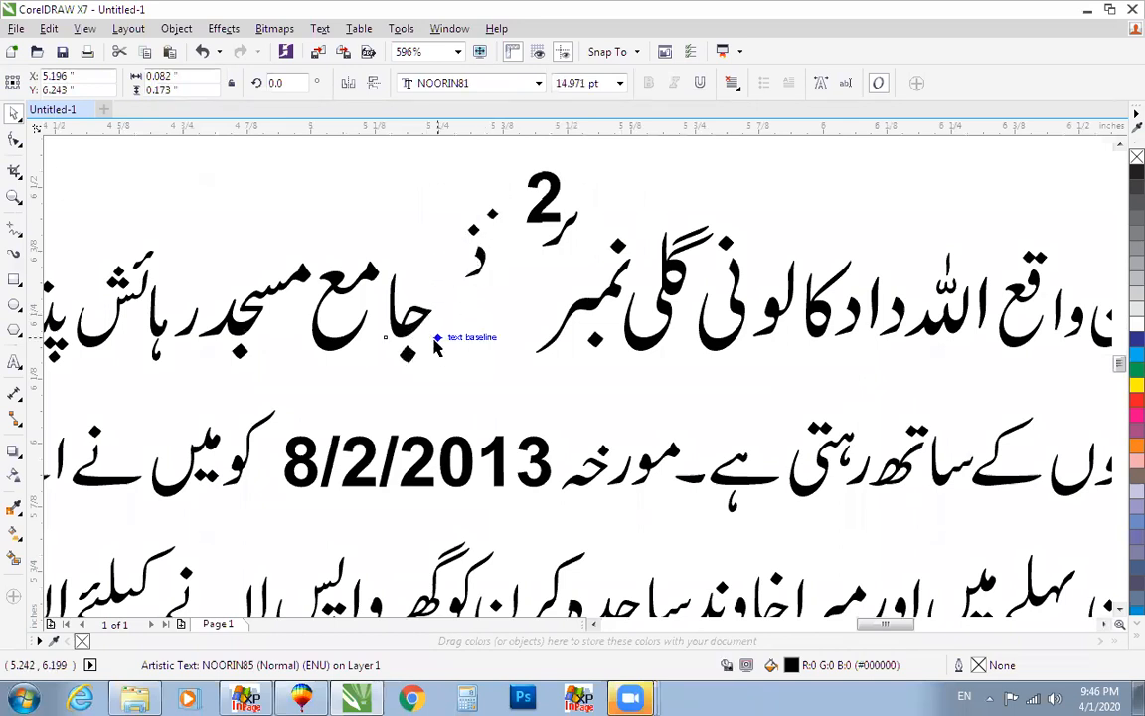
# Step: Undo the moves of the digit 2 and the letter pieces in the first body line
pyautogui.hotkey('ctrl', 'z')
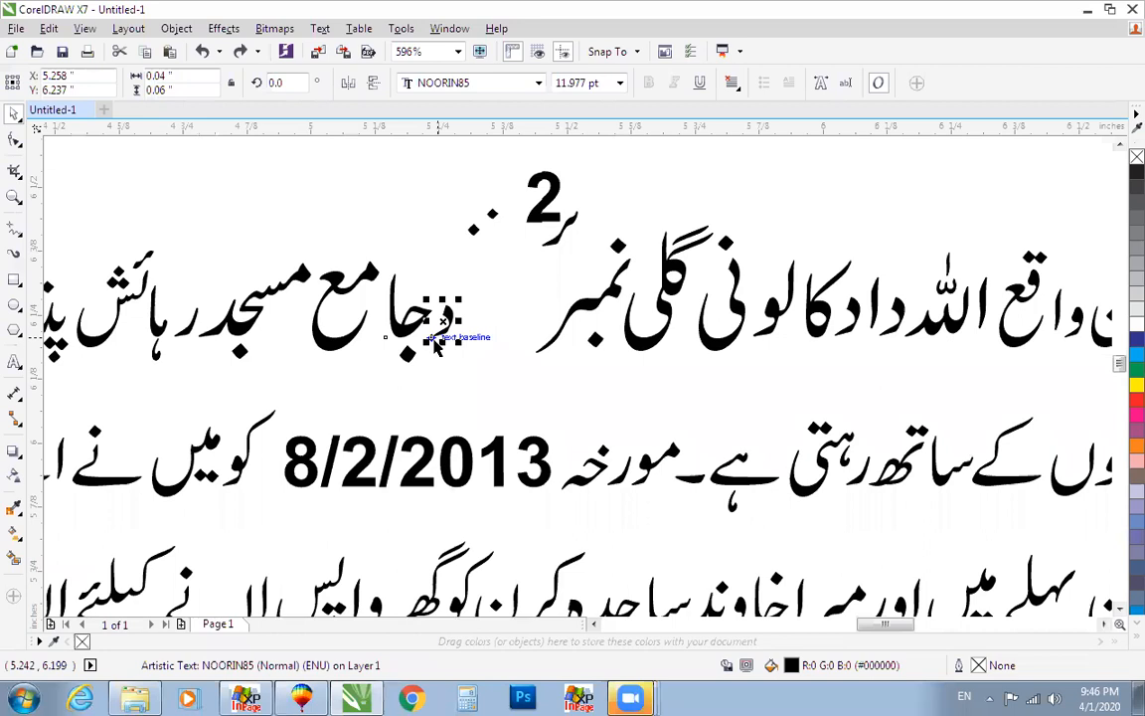
pyautogui.scroll(-3, 434, 344)
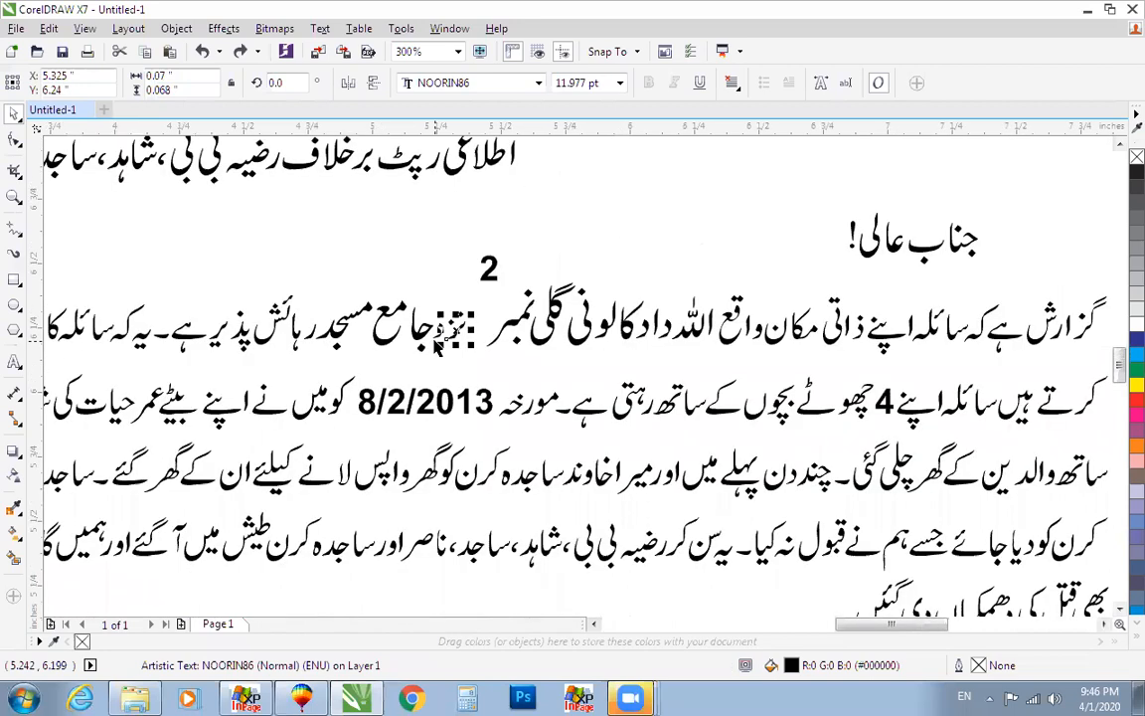
pyautogui.hotkey('ctrl', 'z')
pyautogui.press('F4')
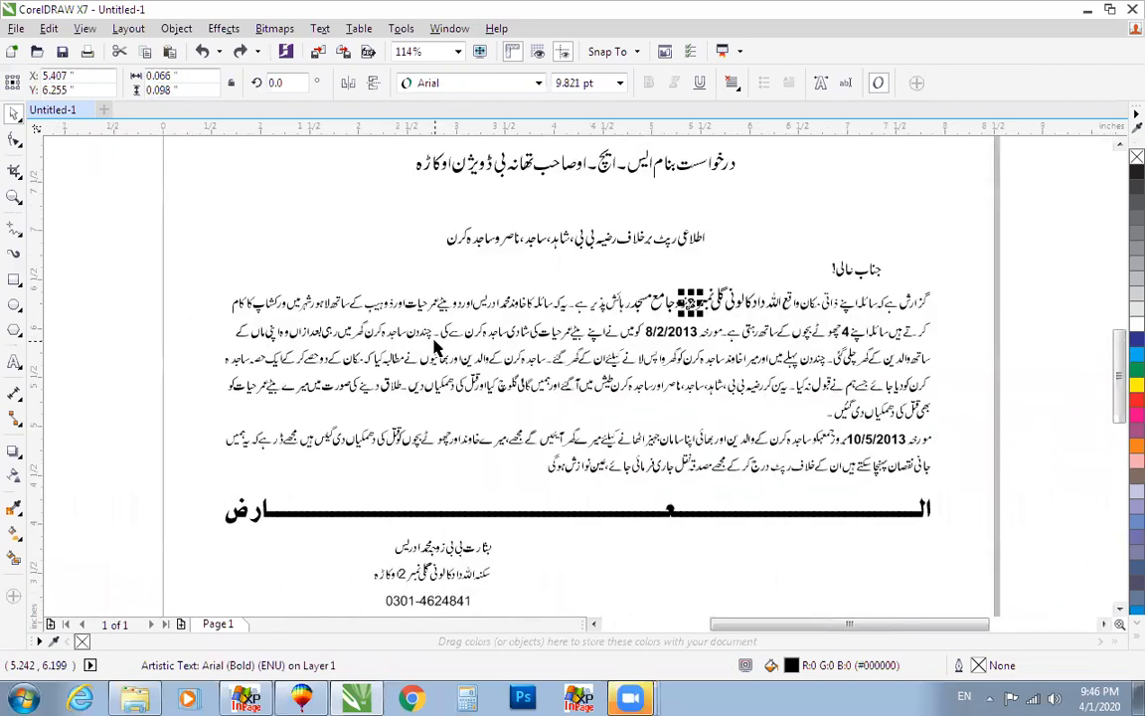
pyautogui.click(574, 306)
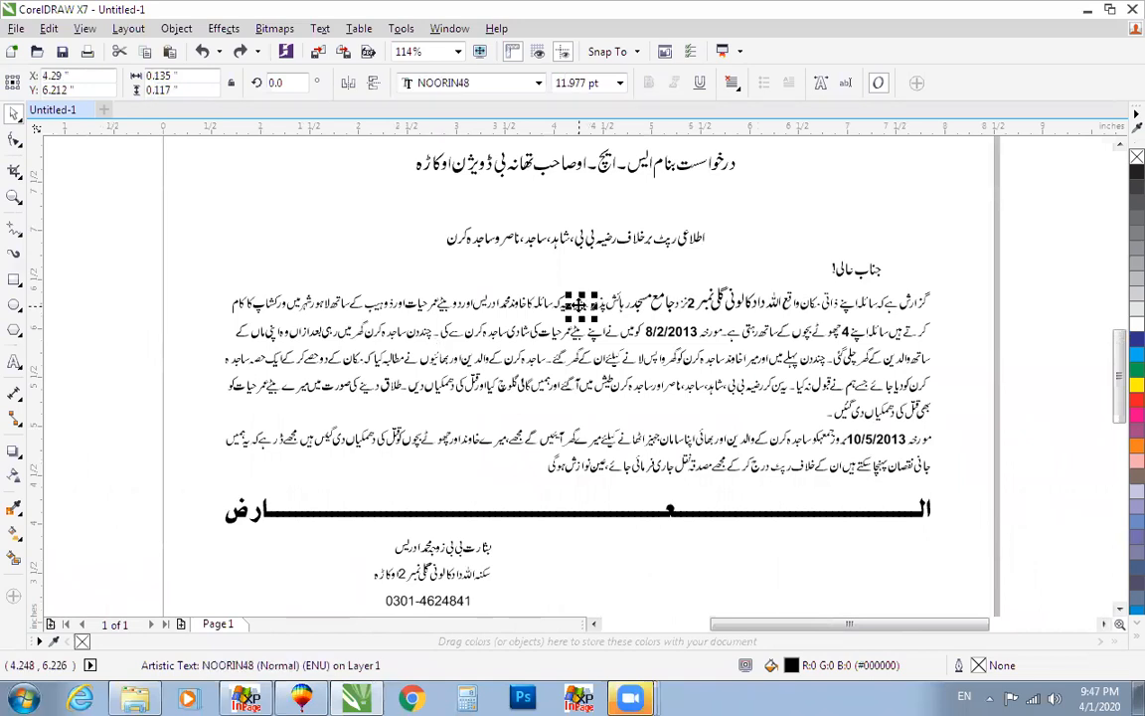
pyautogui.scroll(-2, 574, 306)
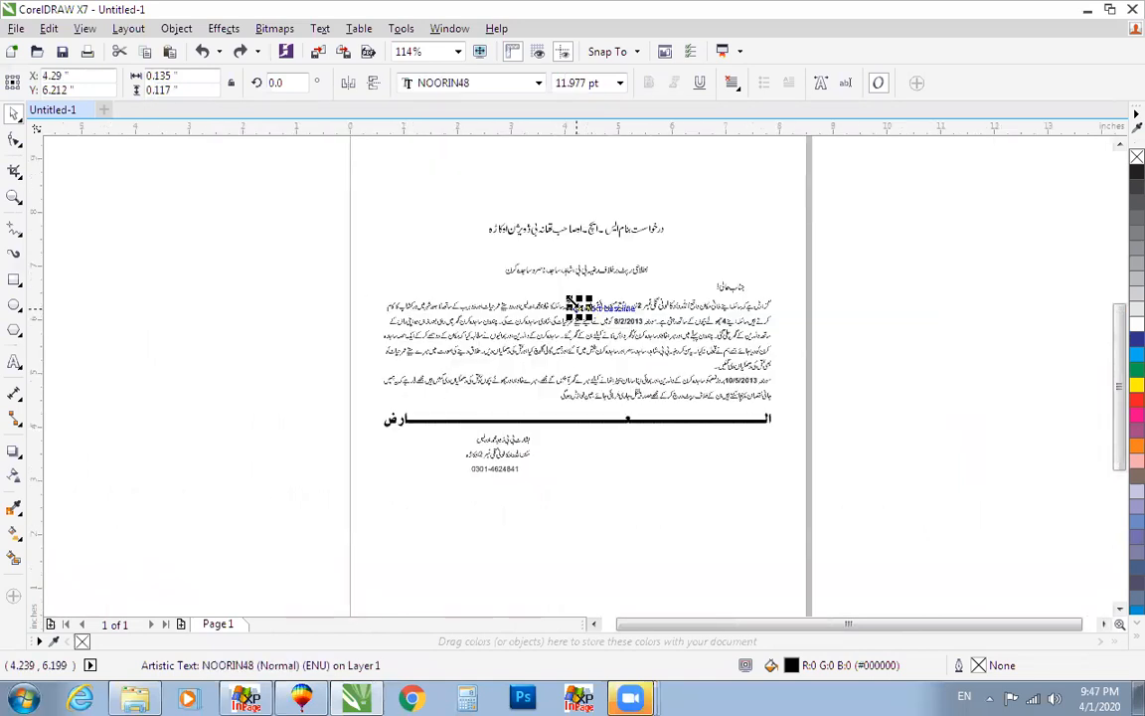
pyautogui.scroll(-1, 569, 299)
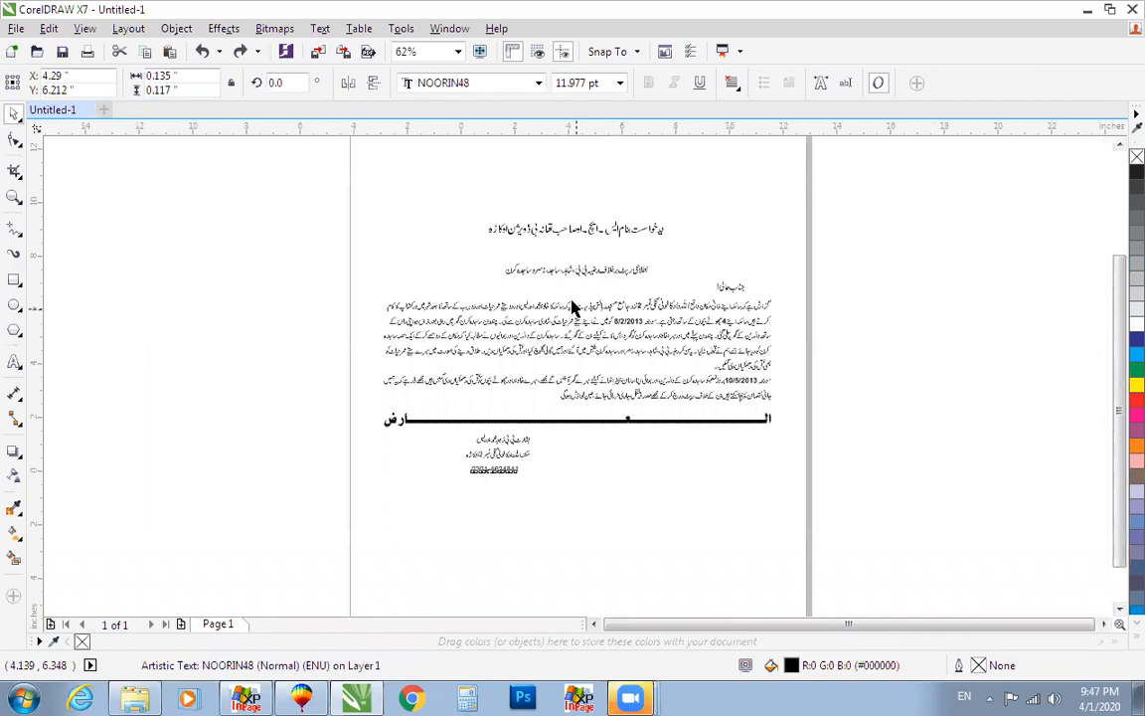
pyautogui.hotkey('ctrl', 'g')
pyautogui.press('F4')
pyautogui.click(865, 220)
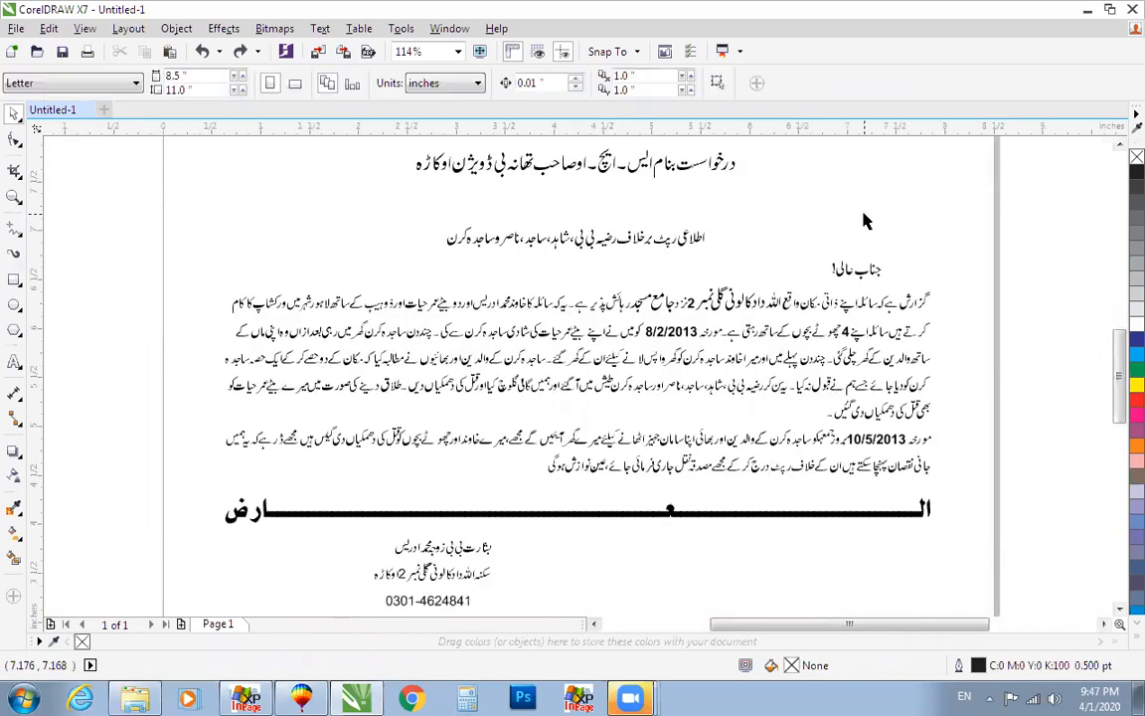
# Step: Delete all of the letter's objects from the page
pyautogui.scroll(-2, 865, 221)
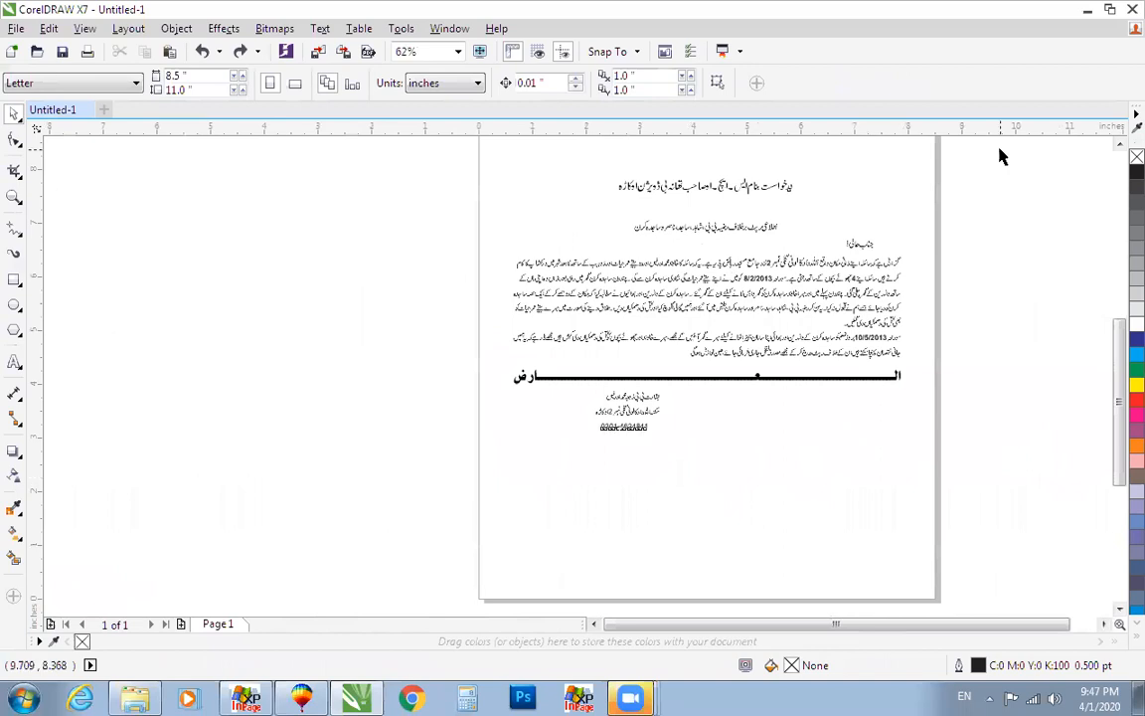
pyautogui.hotkey('ctrl', 'a')
pyautogui.press('Delete')
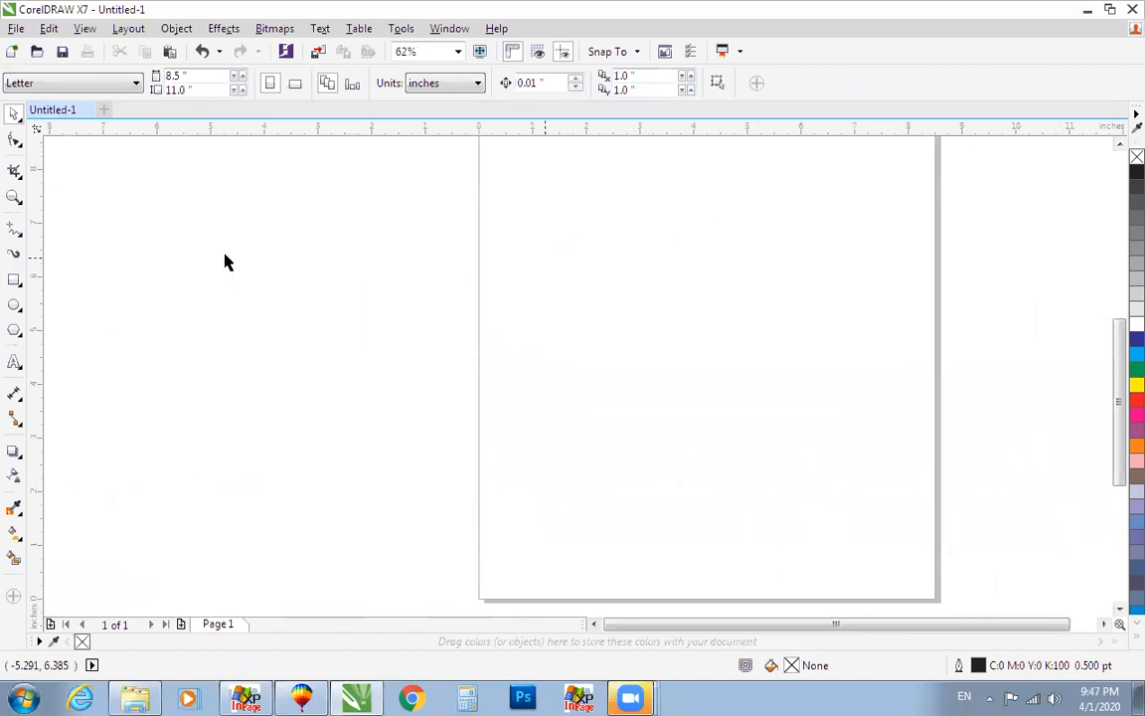
# Step: Draw a rectangle about 4.1 by 2.47 inches in the middle of the page
pyautogui.click(14, 281)
pyautogui.moveTo(581, 274)
pyautogui.mouseDown()
pyautogui.moveTo(609, 307)
pyautogui.moveTo(775, 369)
pyautogui.mouseUp()
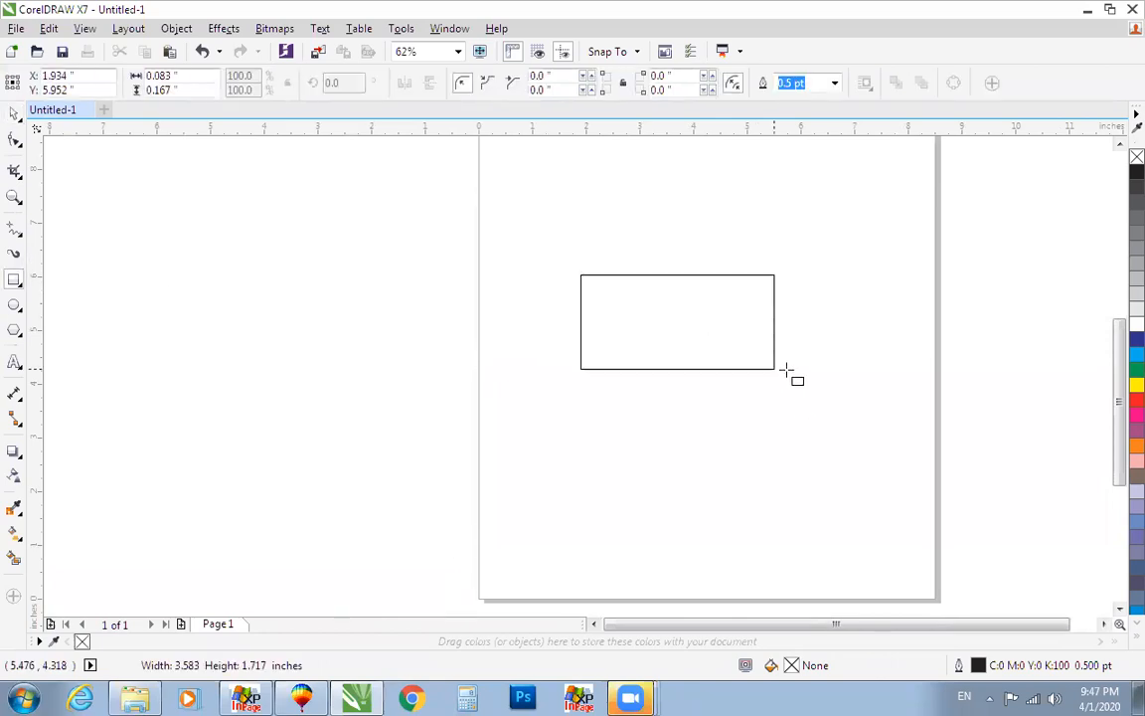
pyautogui.press('space')
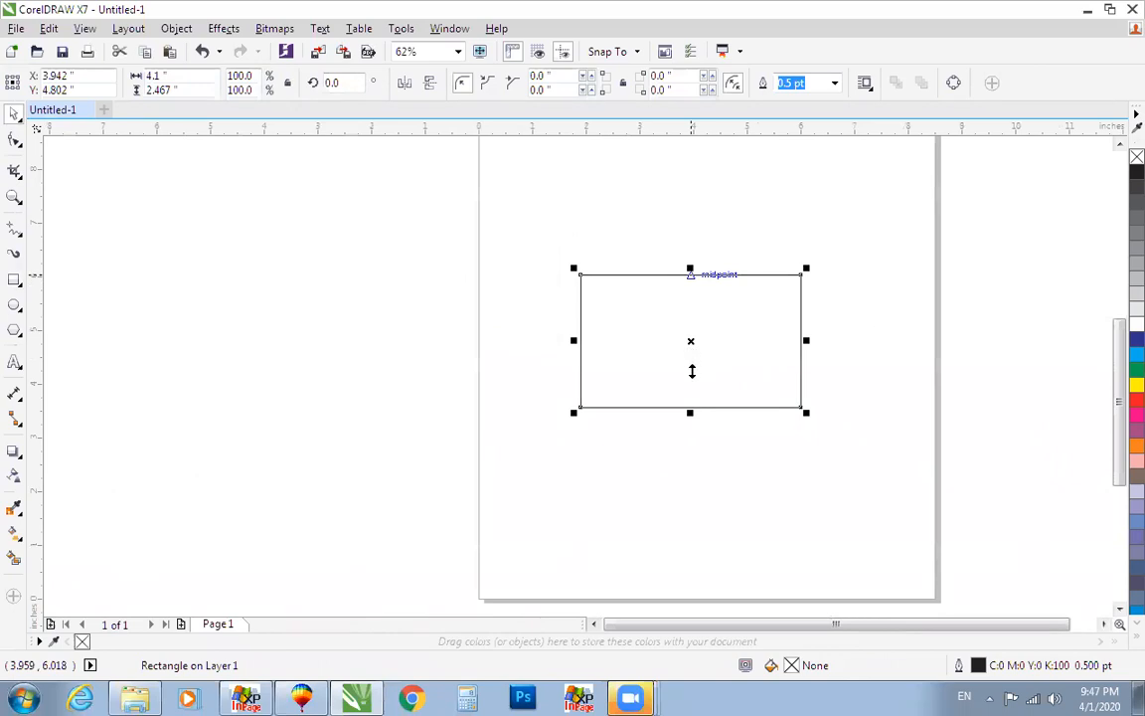
# Step: Make a full-width copy of the rectangle, squashed to a strip about 0.6 inches high along its lower edge
pyautogui.moveTo(690, 269); pyautogui.dragTo(690, 375)
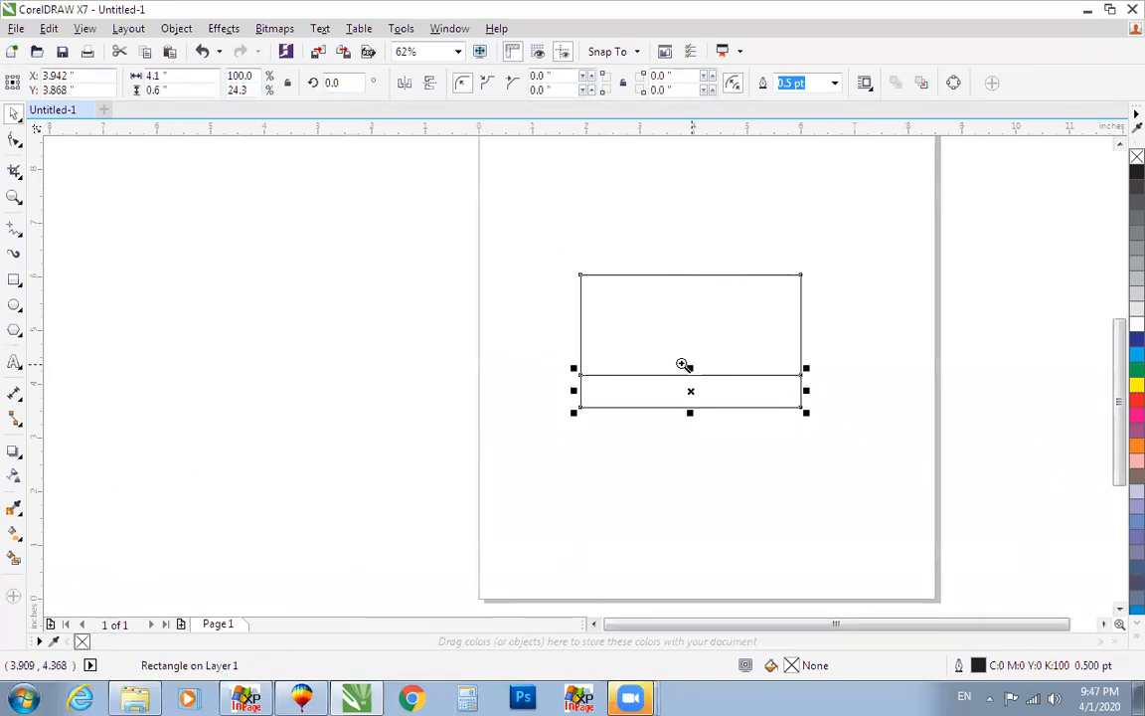
pyautogui.press('F4')
pyautogui.press('F6')
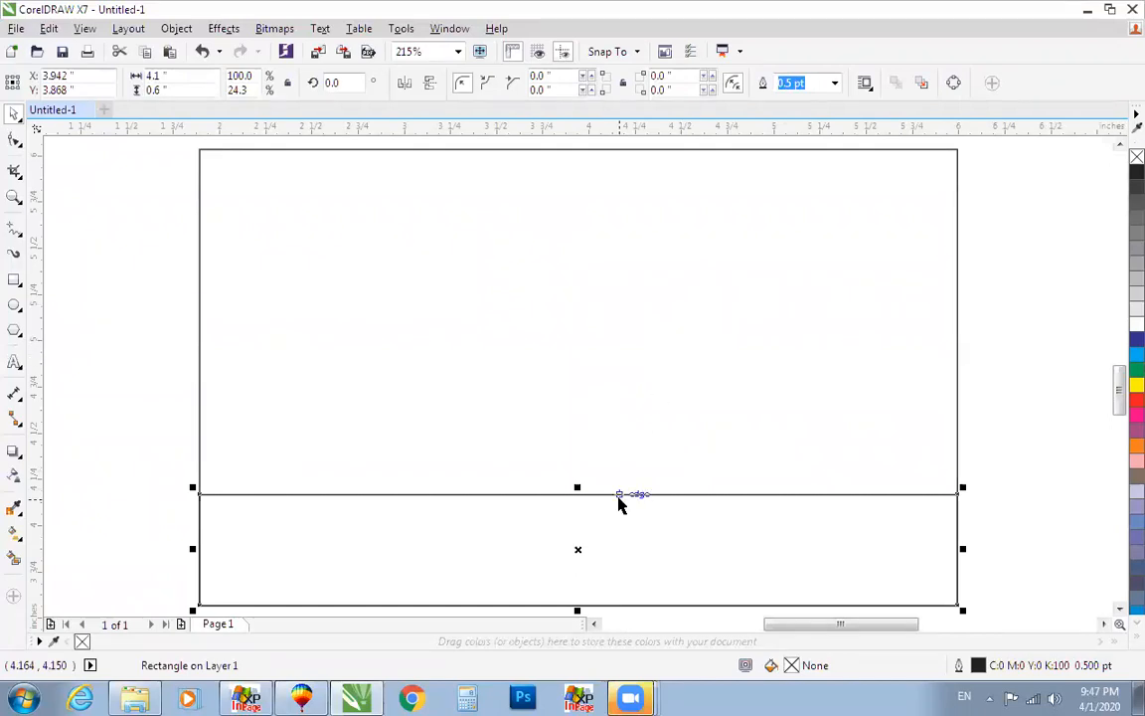
pyautogui.rightClick(577, 550)
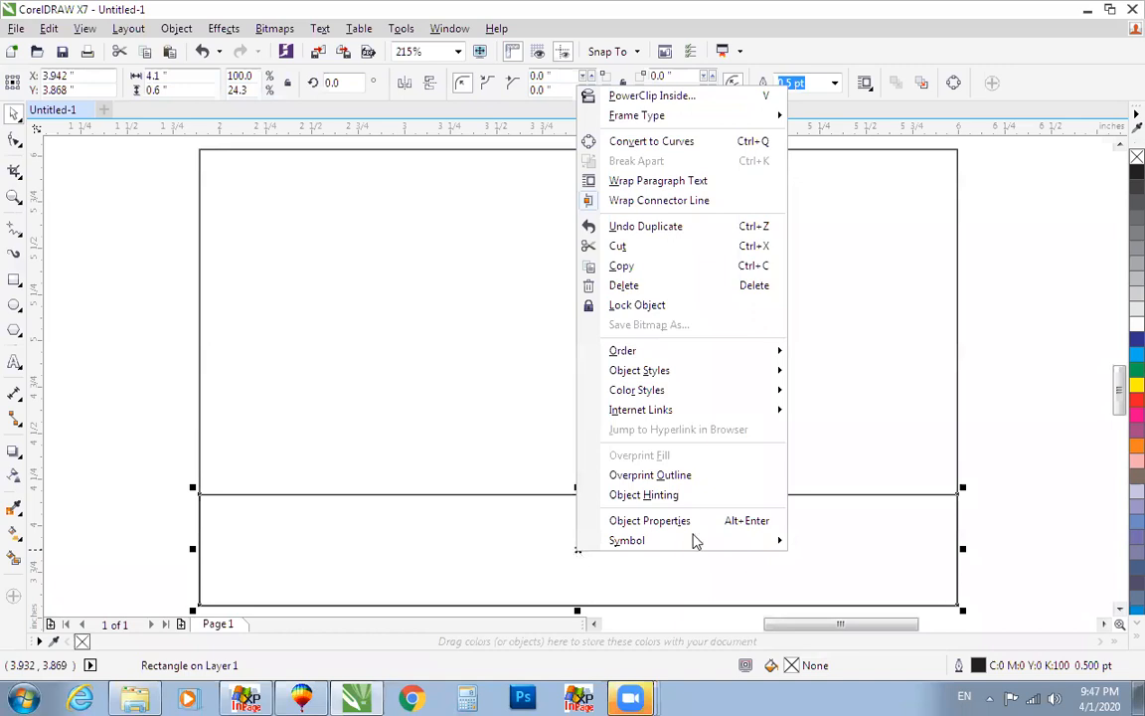
pyautogui.click(813, 495)
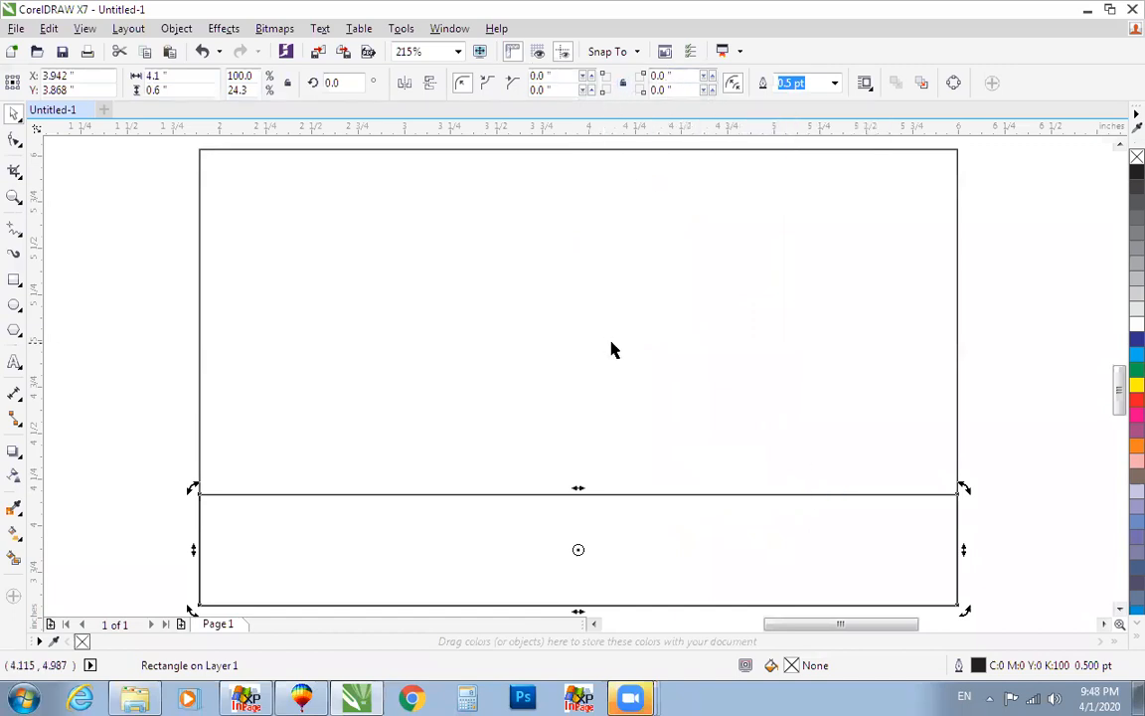
# Step: Try converting the lower strip to curves twice, undoing each conversion
pyautogui.hotkey('ctrl', 'q')
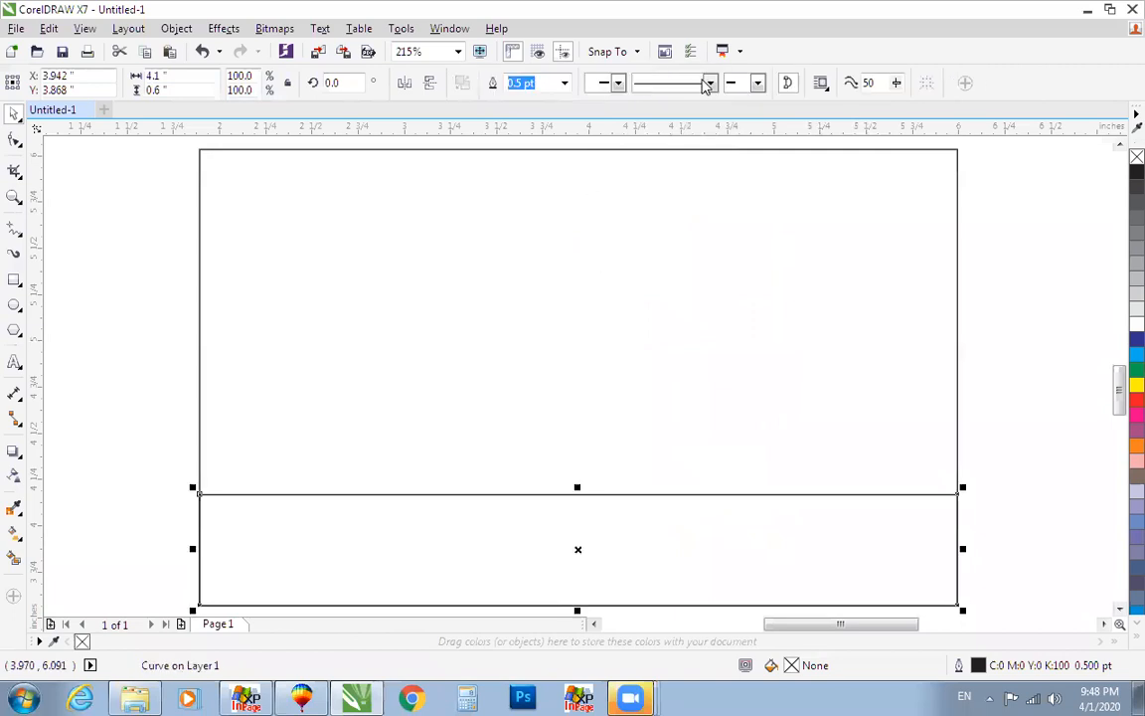
pyautogui.hotkey('ctrl', 'z')
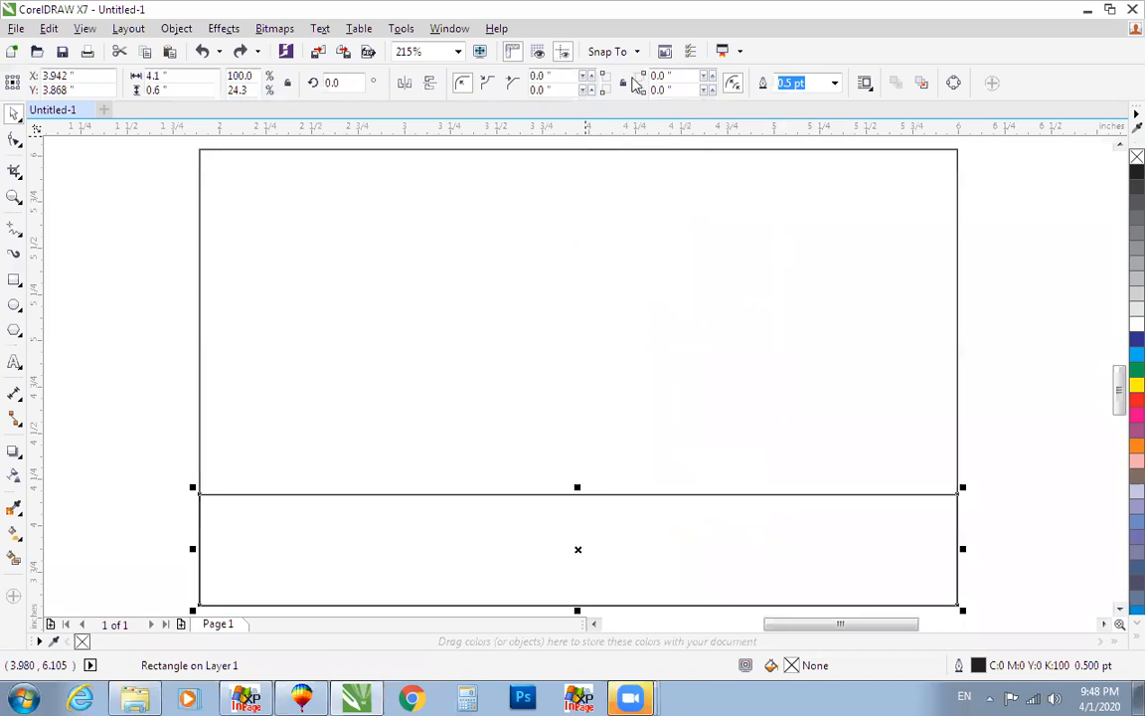
pyautogui.hotkey('ctrl', 'q')
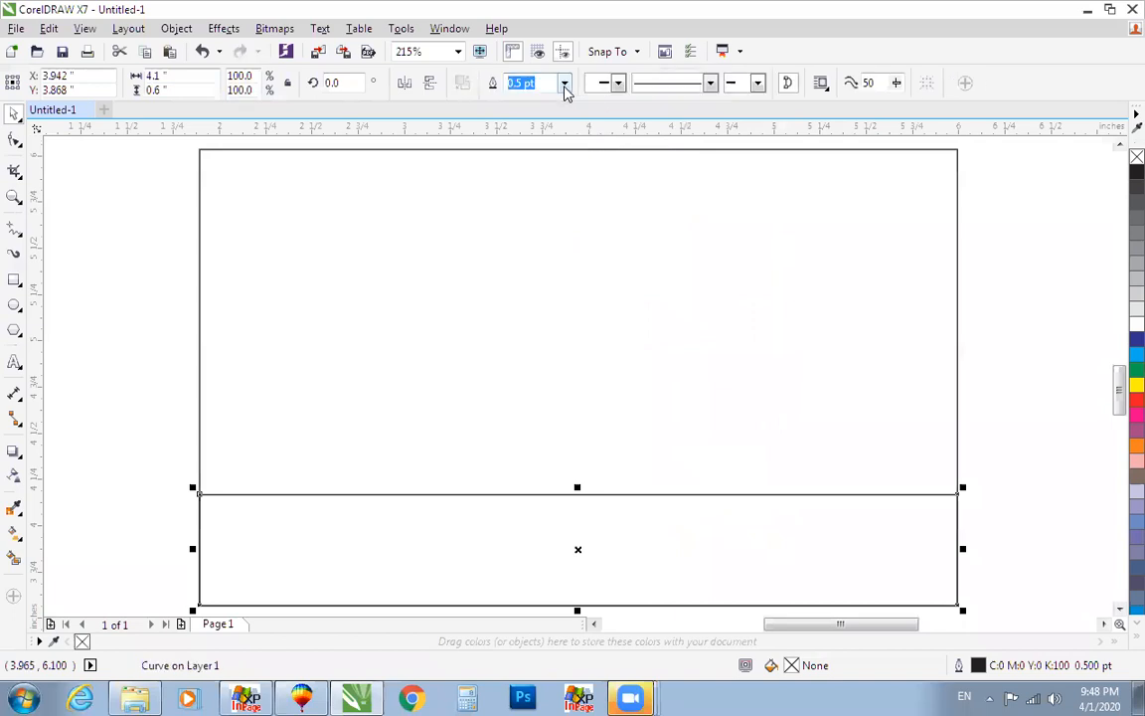
pyautogui.hotkey('ctrl', 'z')
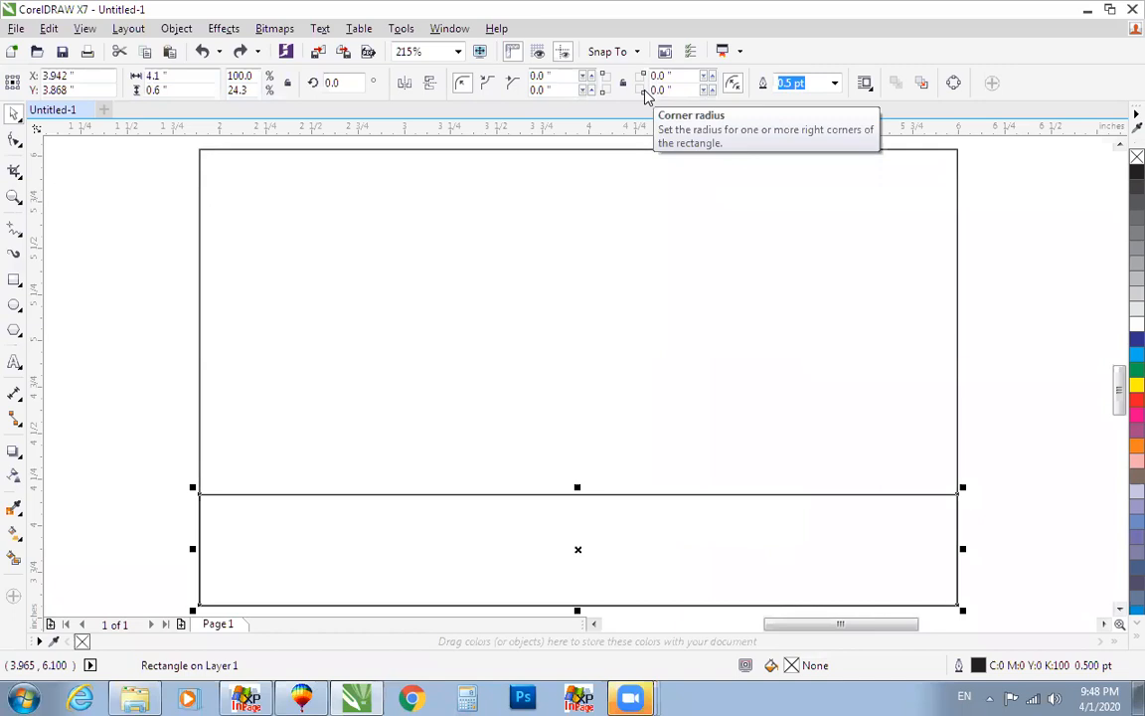
# Step: Try converting the lower strip to curves and its upper edge to a curve segment, undoing both changes
pyautogui.rightClick(578, 552)
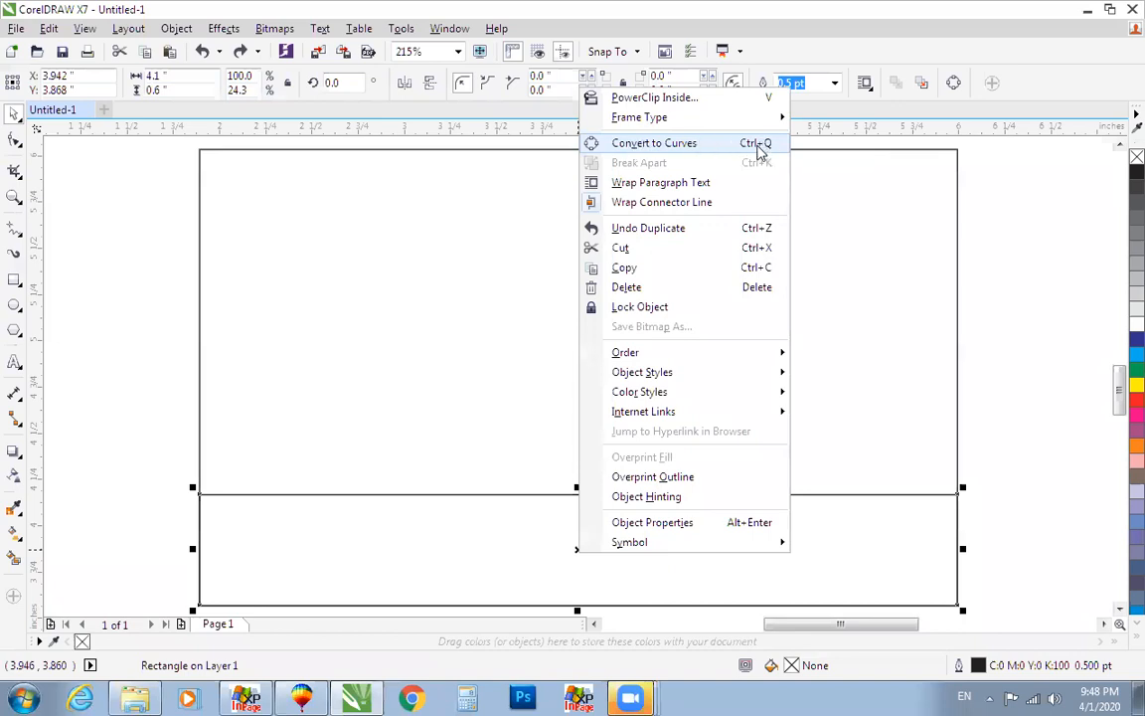
pyautogui.click(682, 147)
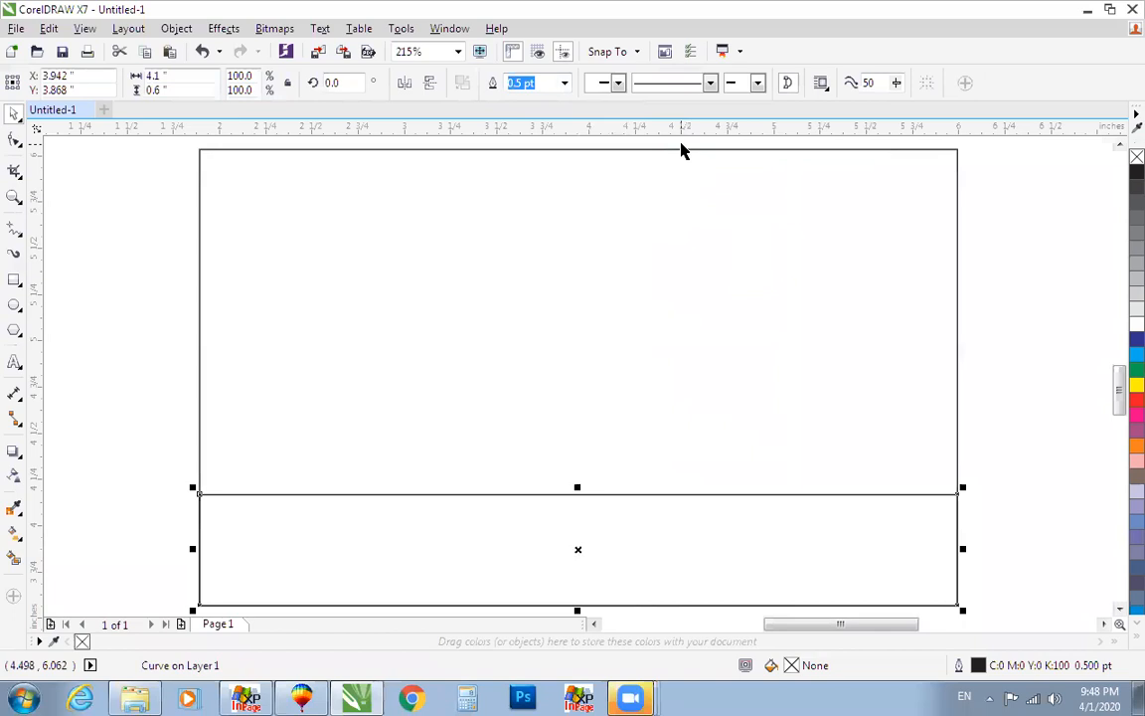
pyautogui.click(558, 493)
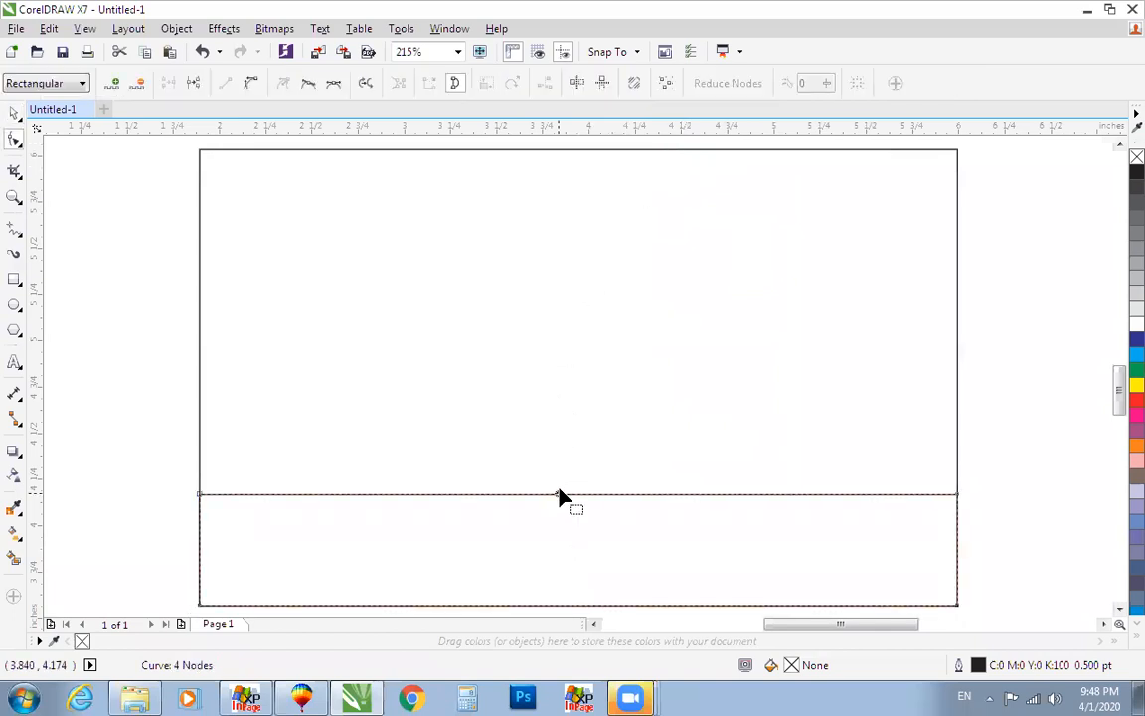
pyautogui.click(251, 84)
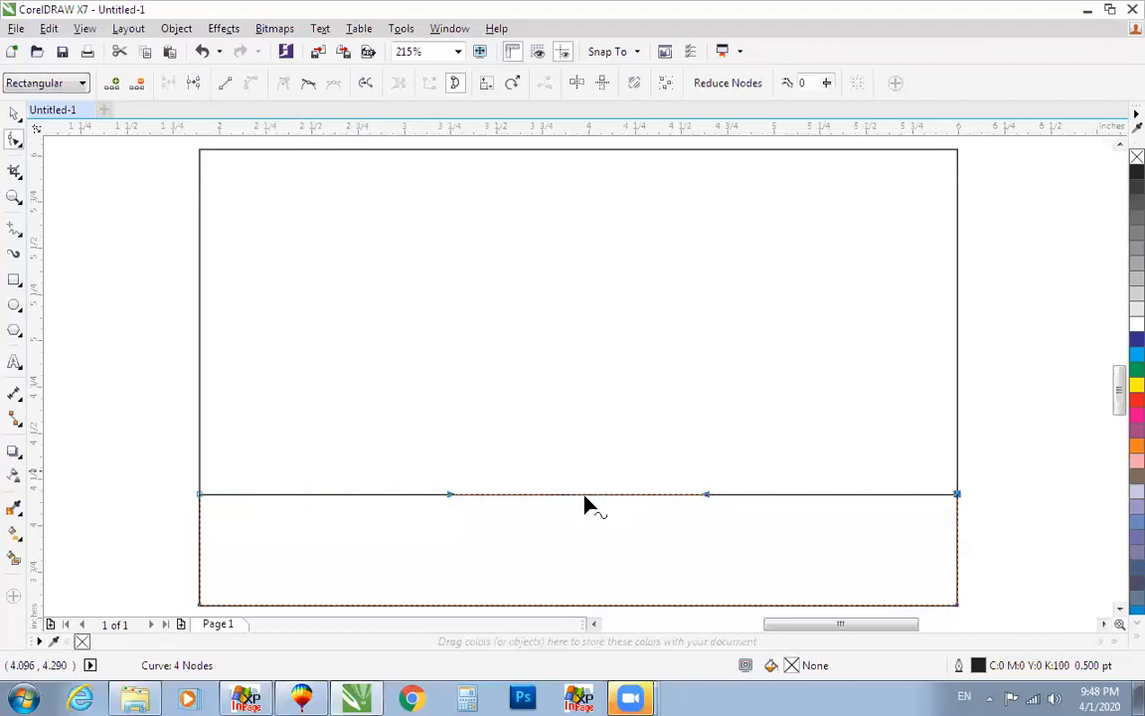
pyautogui.click(585, 495)
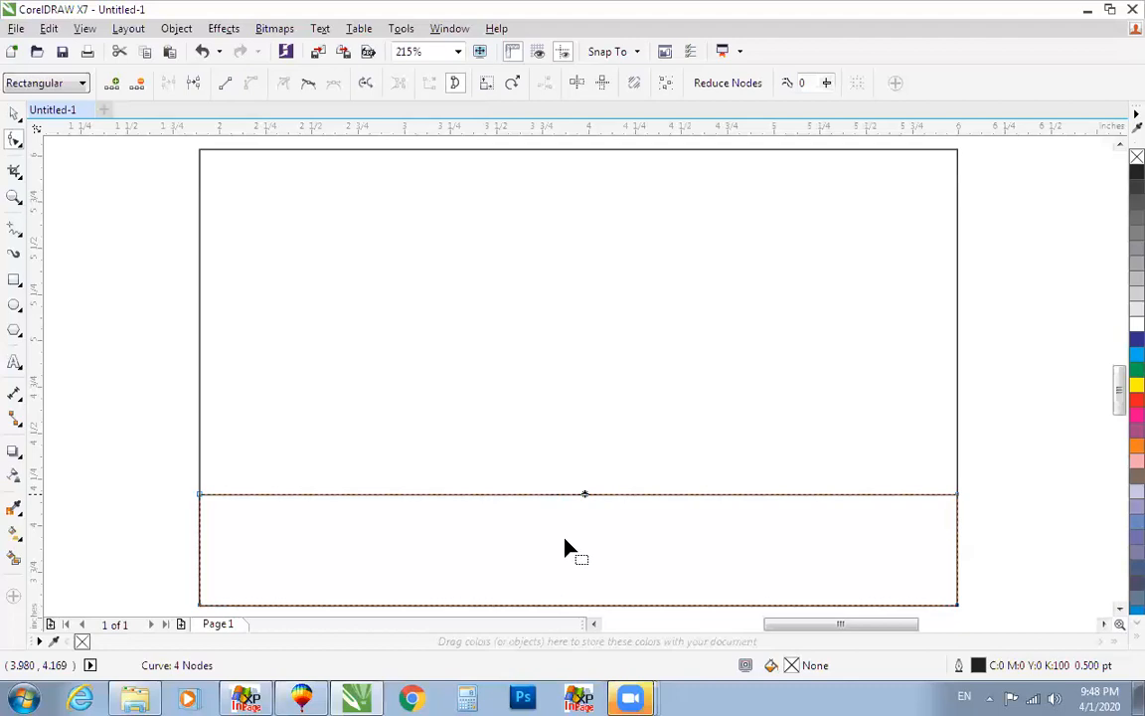
pyautogui.hotkey('ctrl', 'z')
pyautogui.hotkey('ctrl', 'z')
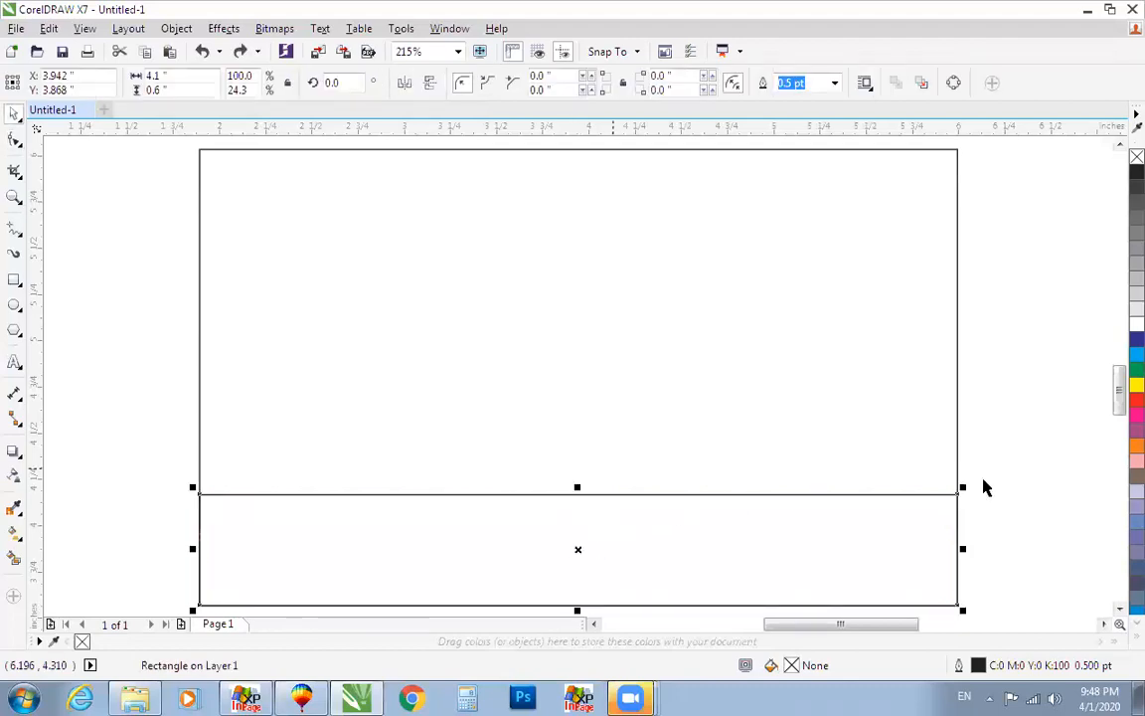
# Step: Delete the lower strip and make a full-height copy of the rectangle about 1.02 inches wide along its left edge
pyautogui.click(915, 496)
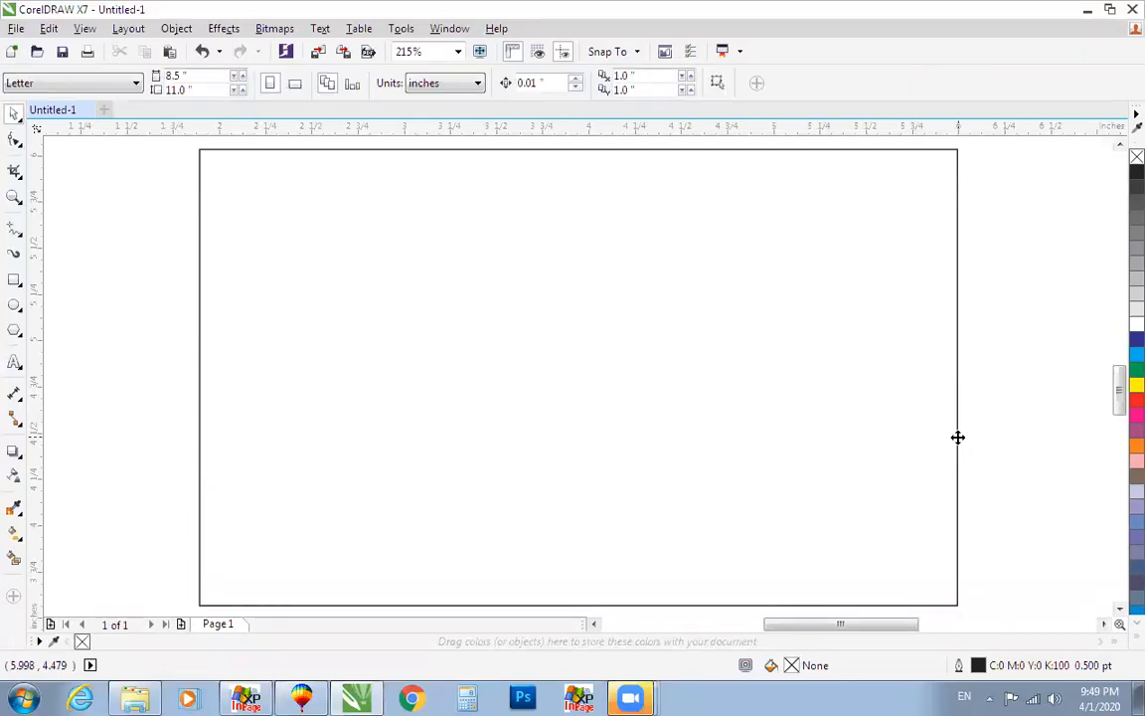
pyautogui.click(961, 377)
pyautogui.moveTo(874, 399); pyautogui.dragTo(396, 430)
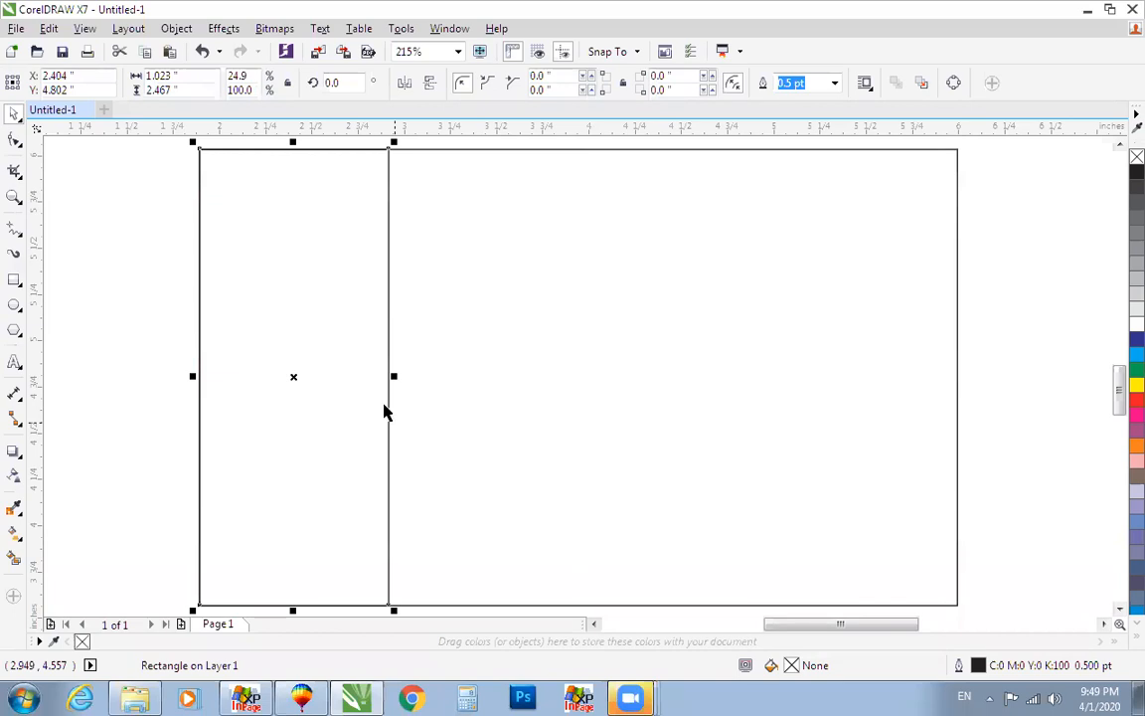
# Step: Convert the left strip to curves, bend its right edge inward by about 0.5 inches, and select the large rectangle
pyautogui.hotkey('ctrl', 'q')
pyautogui.press('F10')
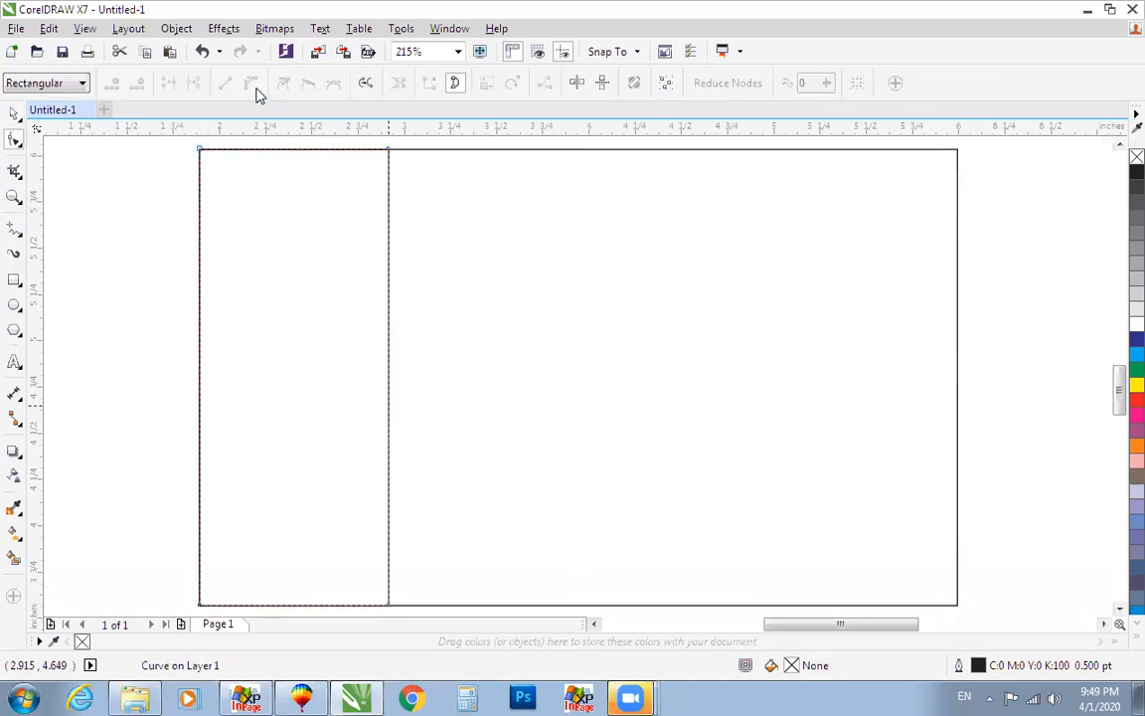
pyautogui.click(389, 408)
pyautogui.moveTo(317, 460); pyautogui.dragTo(288, 420)
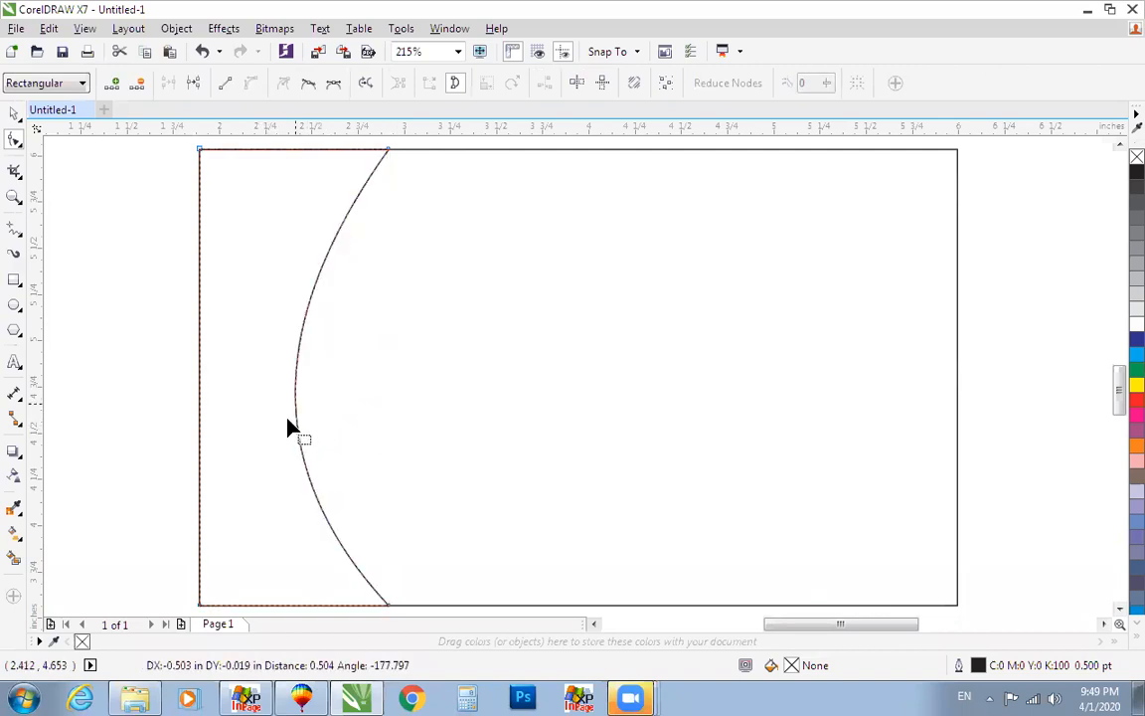
pyautogui.press('space')
pyautogui.press('Tab')
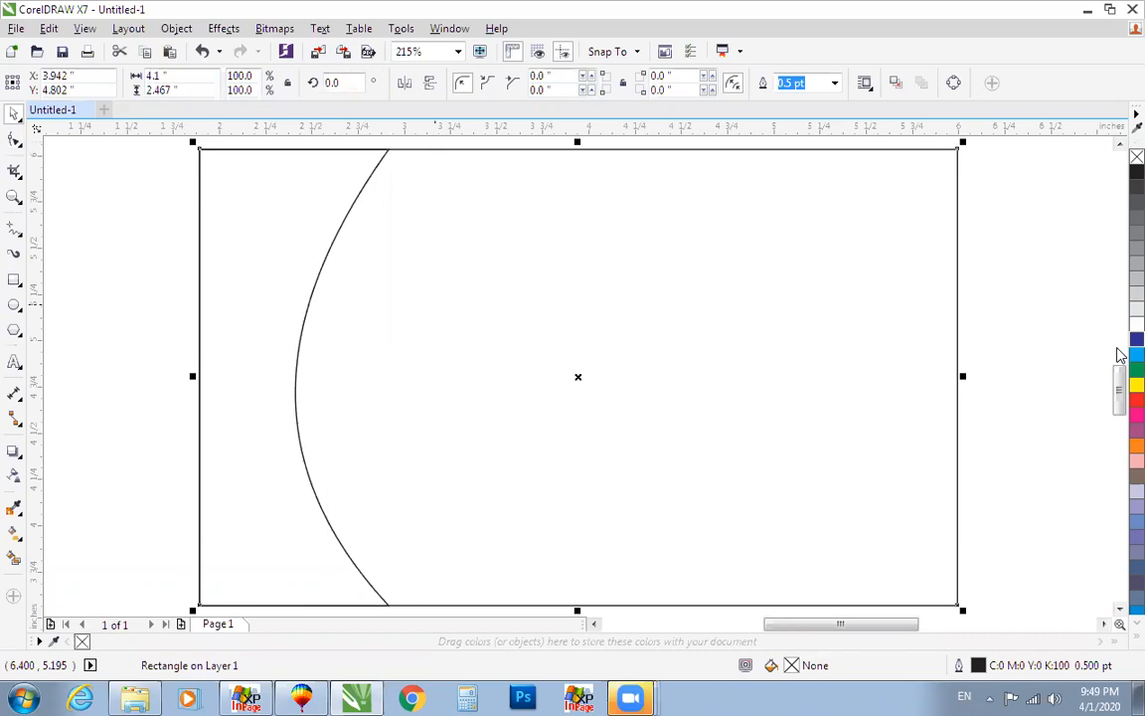
# Step: Fill the large rectangle light blue and the curved left panel dark blue, and remove the panel's outline
pyautogui.click(1137, 354)
pyautogui.click(335, 235)
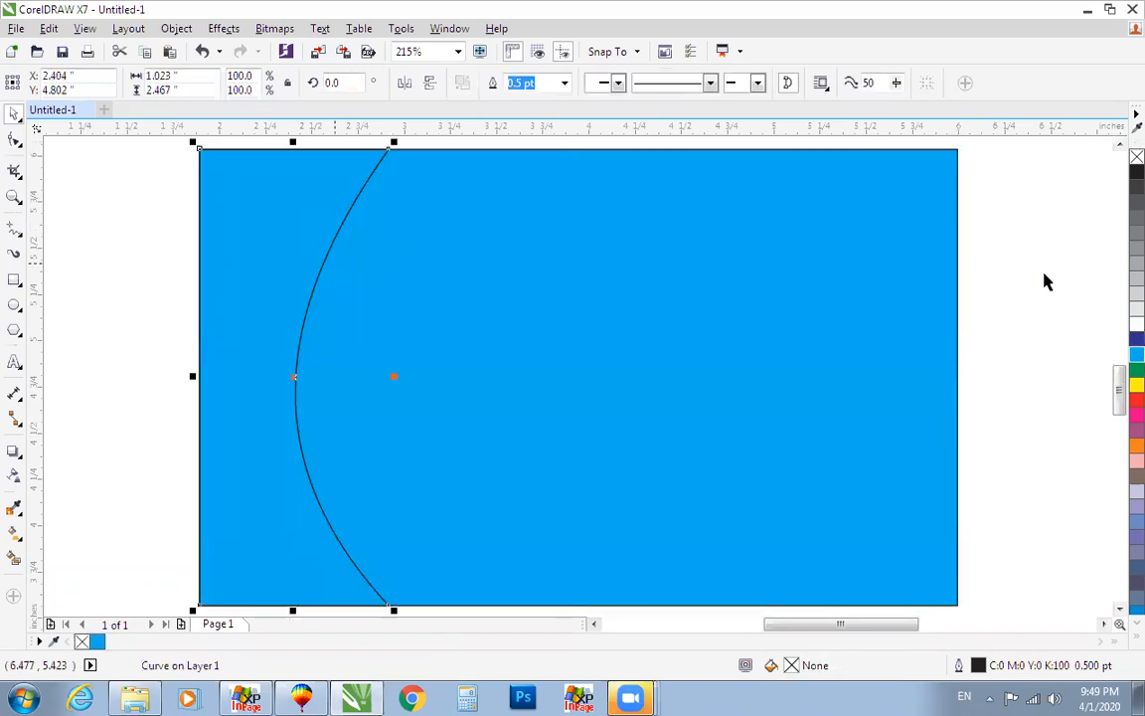
pyautogui.click(1136, 340)
pyautogui.rightClick(1137, 157)
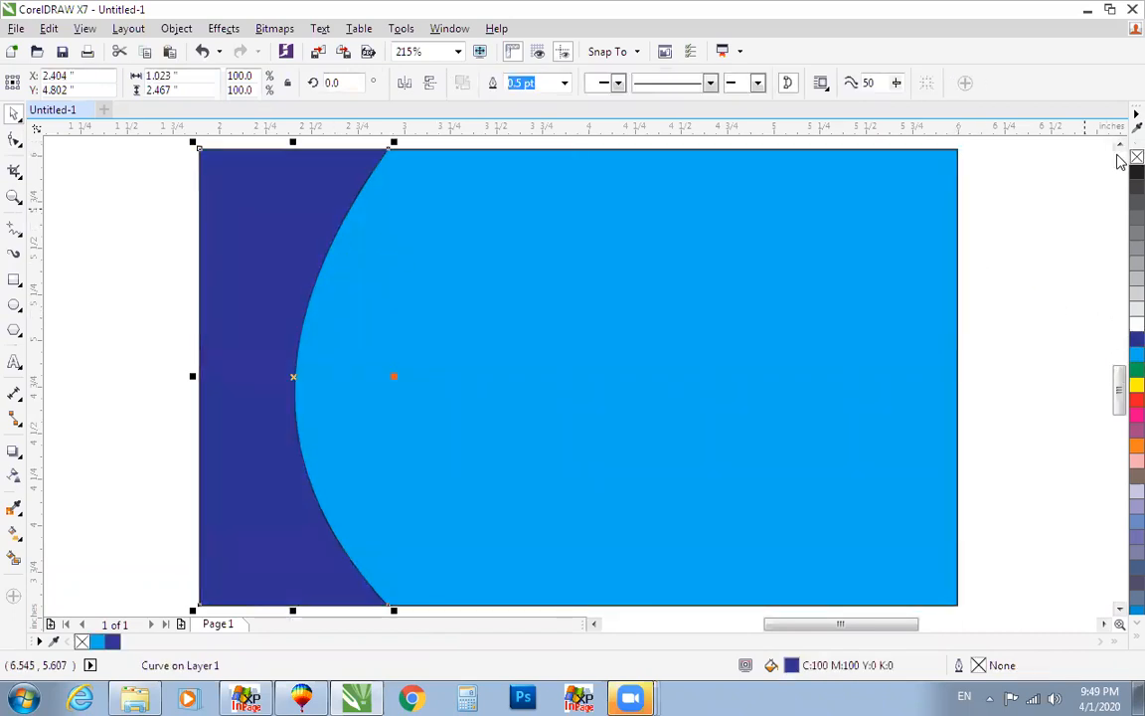
# Step: Copy the curved panel about 0.05 inches to the right, fill the copy red, and bring the dark blue panel to the front
pyautogui.press('F3')
pyautogui.press('F2')
pyautogui.moveTo(247, 224); pyautogui.dragTo(836, 544)
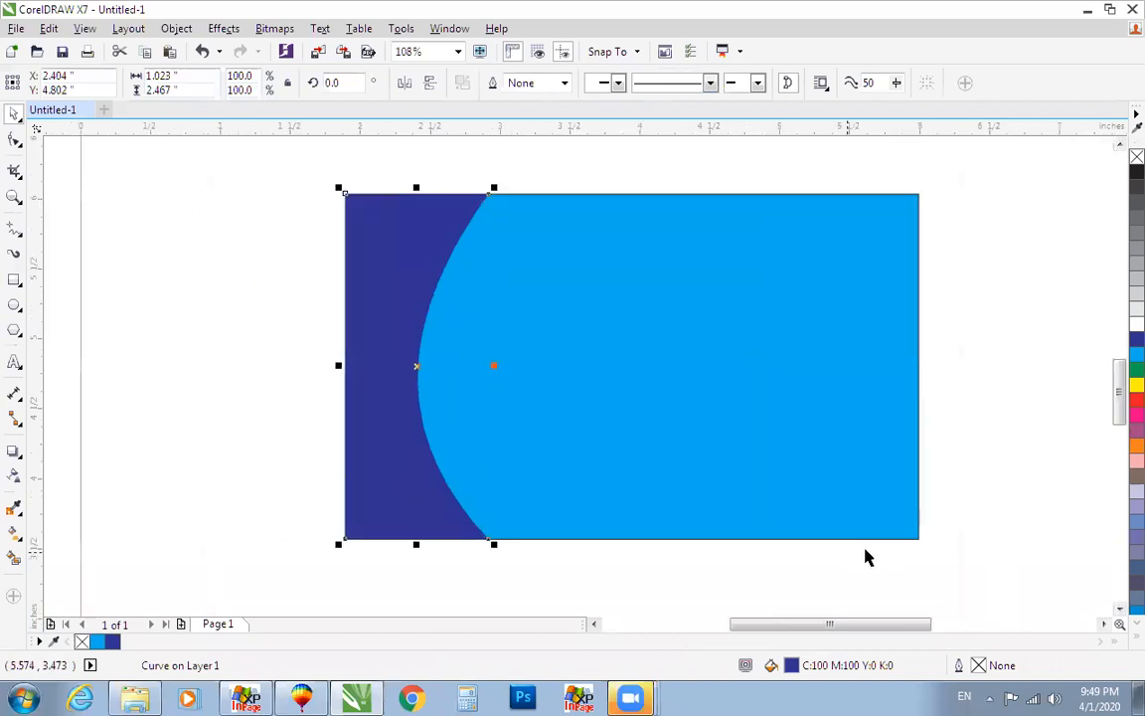
pyautogui.click(366, 256)
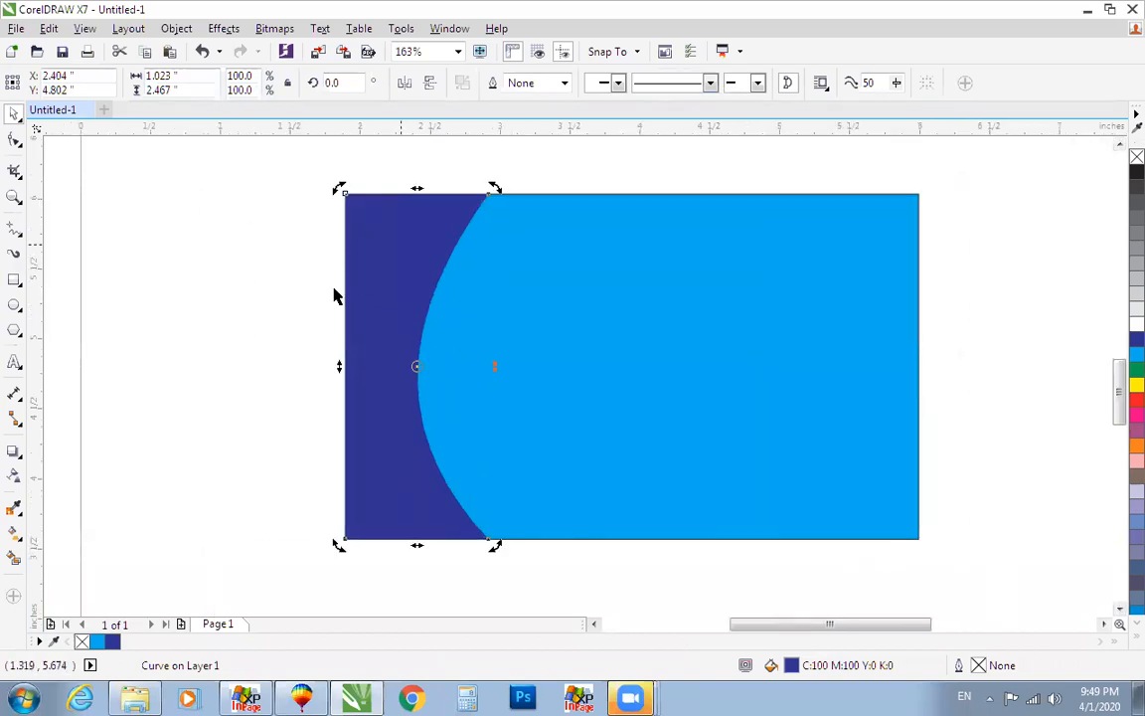
pyautogui.click(336, 295)
pyautogui.click(364, 297)
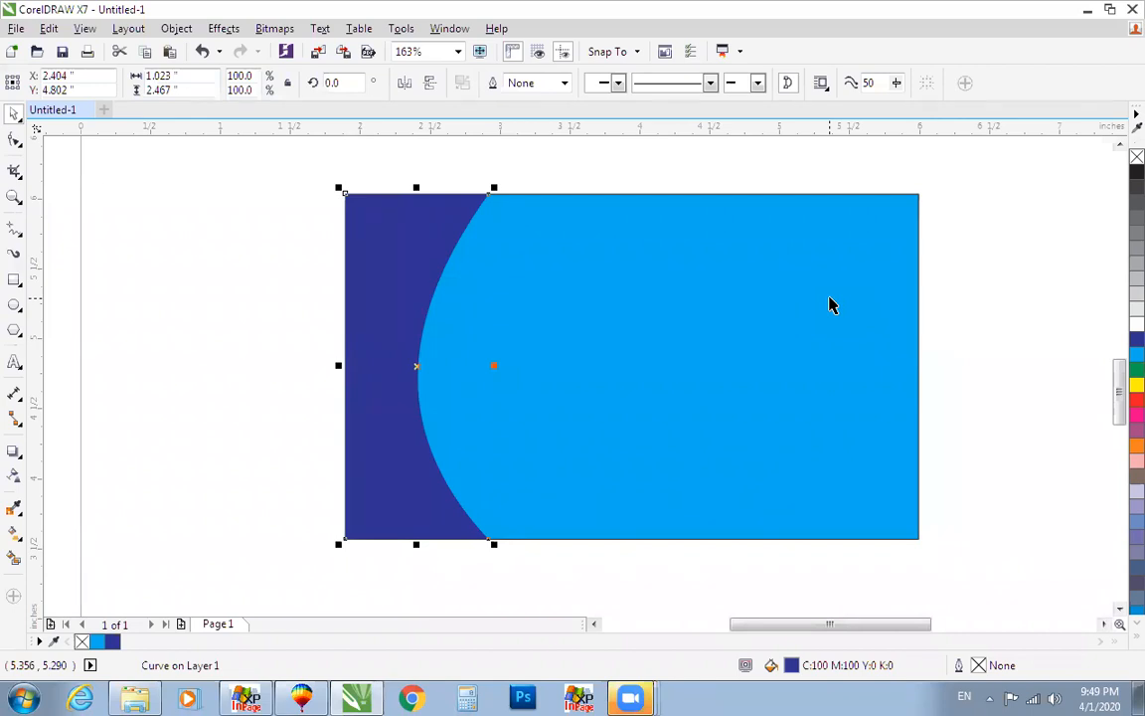
pyautogui.moveTo(411, 290); pyautogui.dragTo(418, 290)
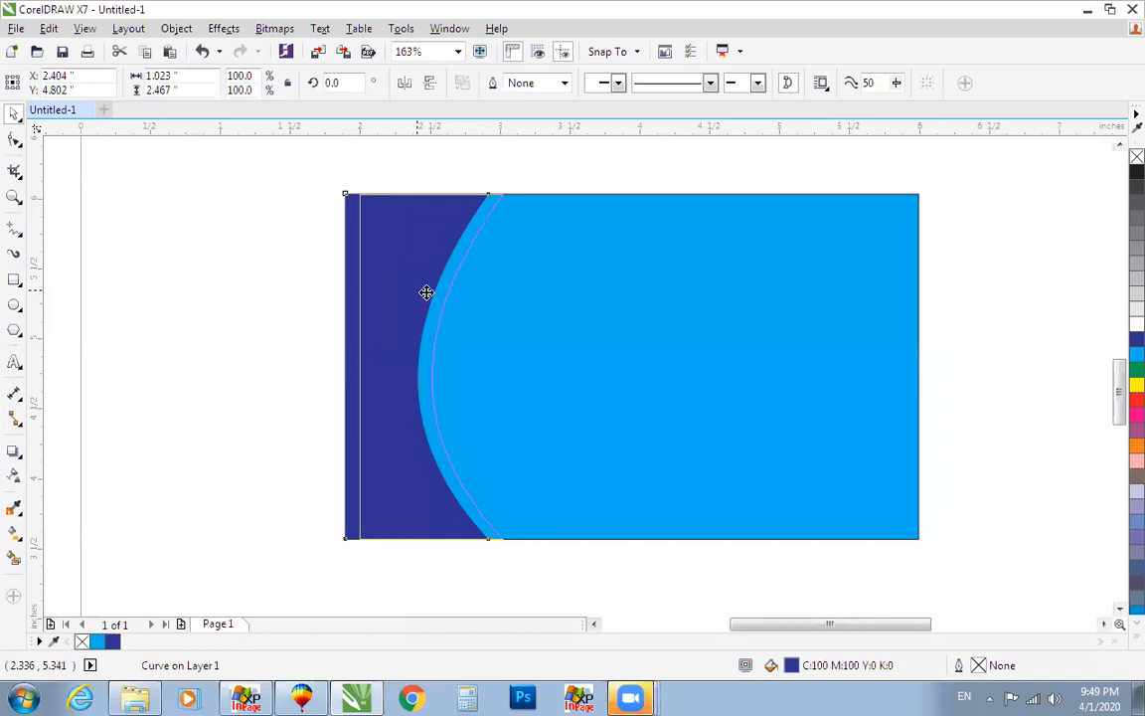
pyautogui.click(1137, 399)
pyautogui.click(302, 187)
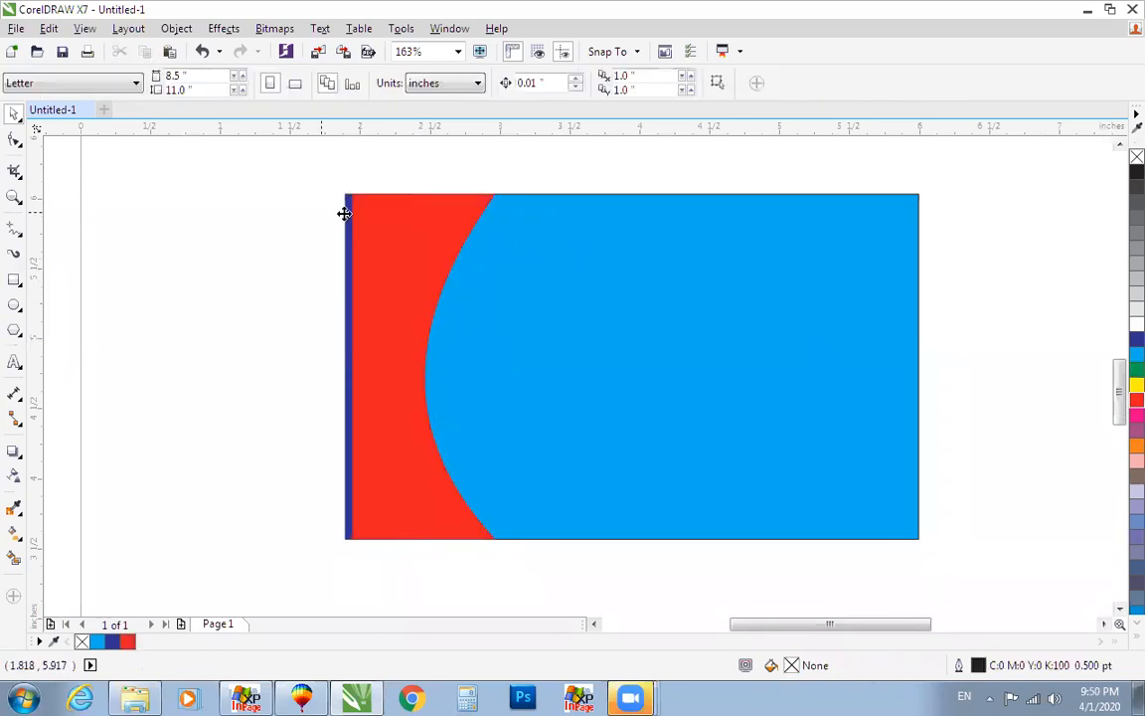
pyautogui.click(344, 213)
pyautogui.hotkey('shift', 'pageup')
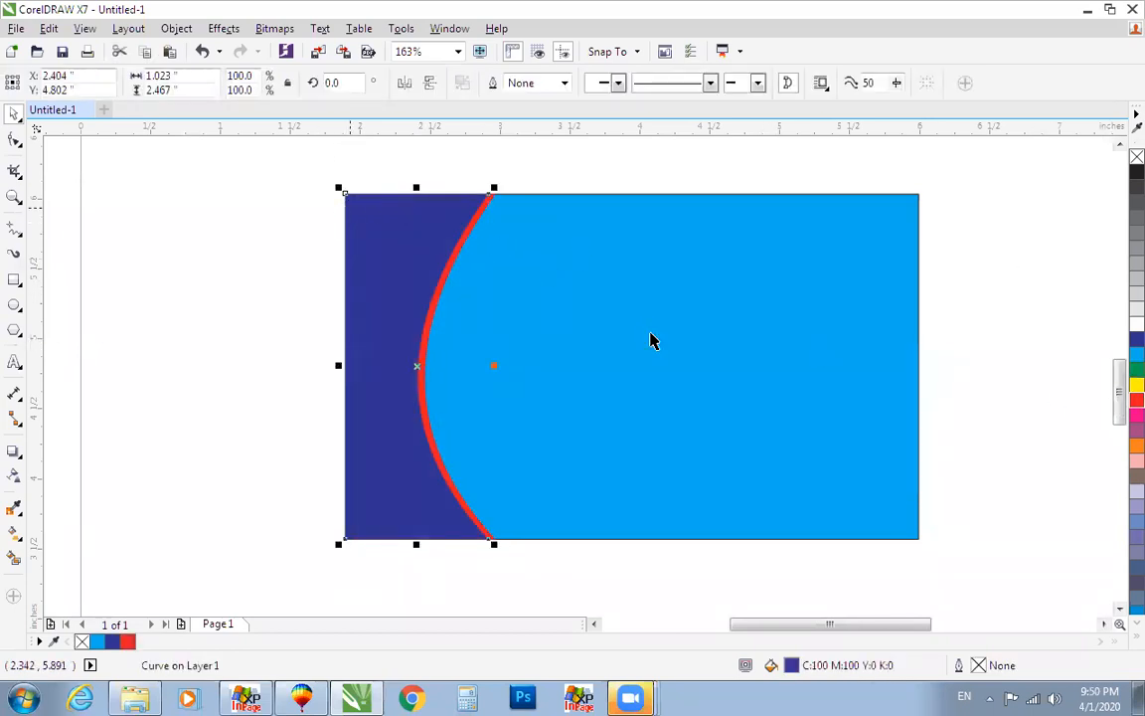
# Step: Darken the red curved copy's fill to C0 M100 Y100 K65
pyautogui.click(693, 316)
pyautogui.click(695, 335)
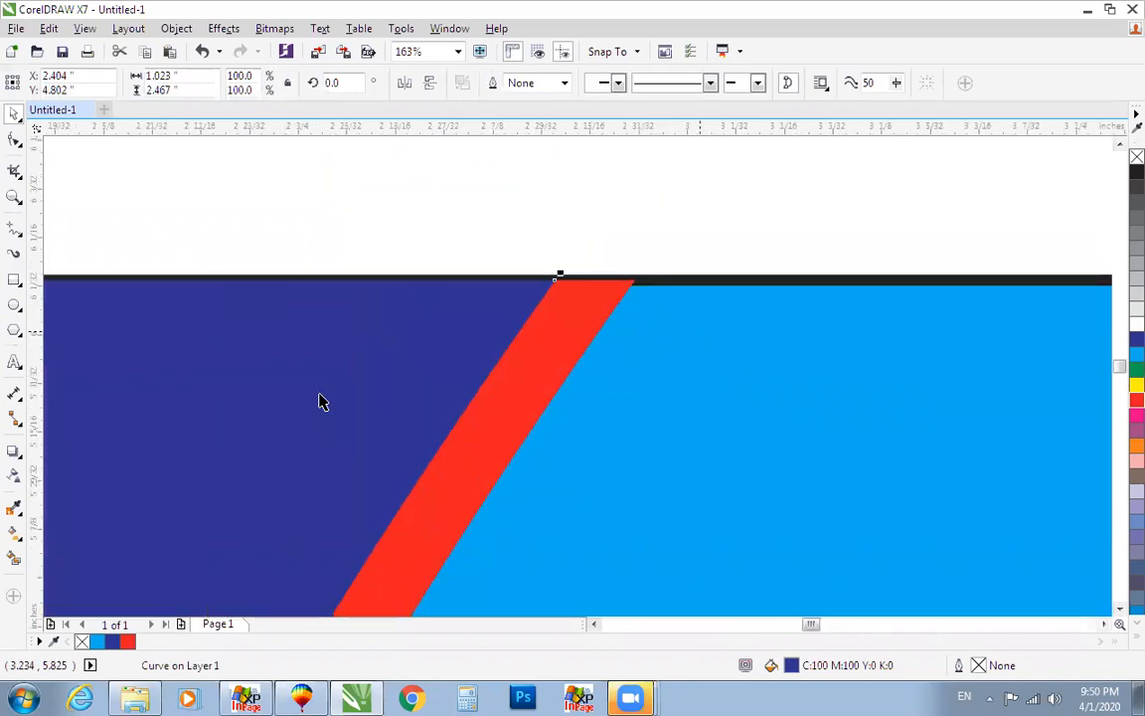
pyautogui.press('F4')
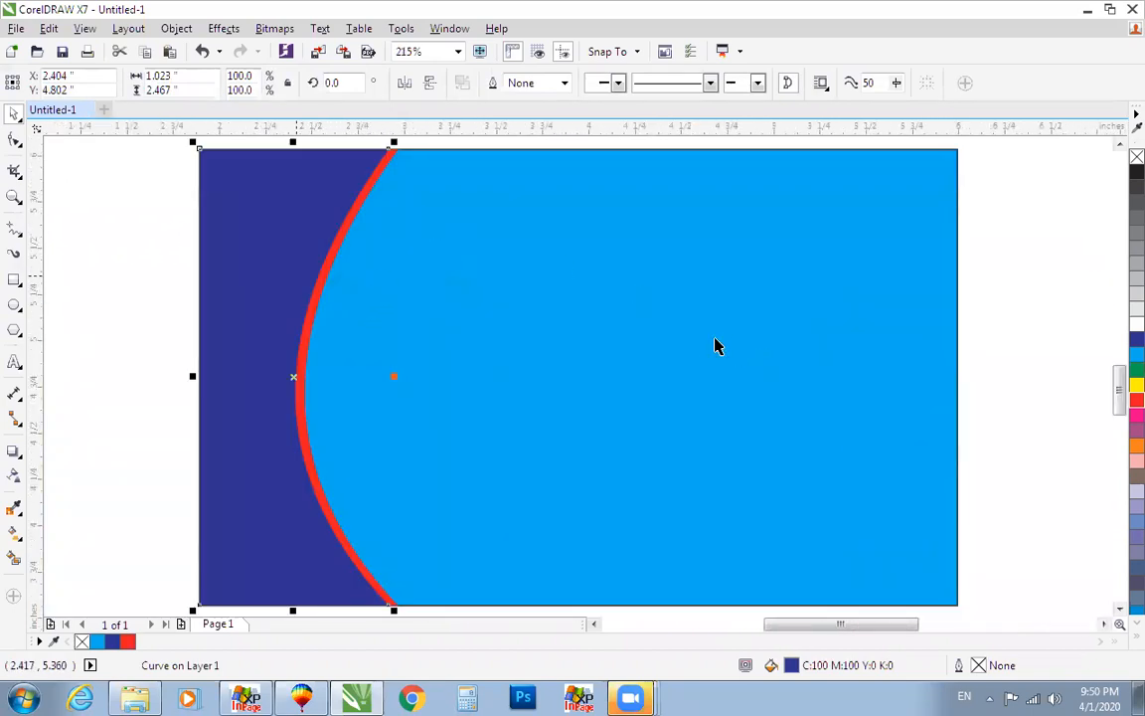
pyautogui.scroll(-1, 322, 390)
pyautogui.press('F2')
pyautogui.moveTo(161, 230); pyautogui.dragTo(474, 410)
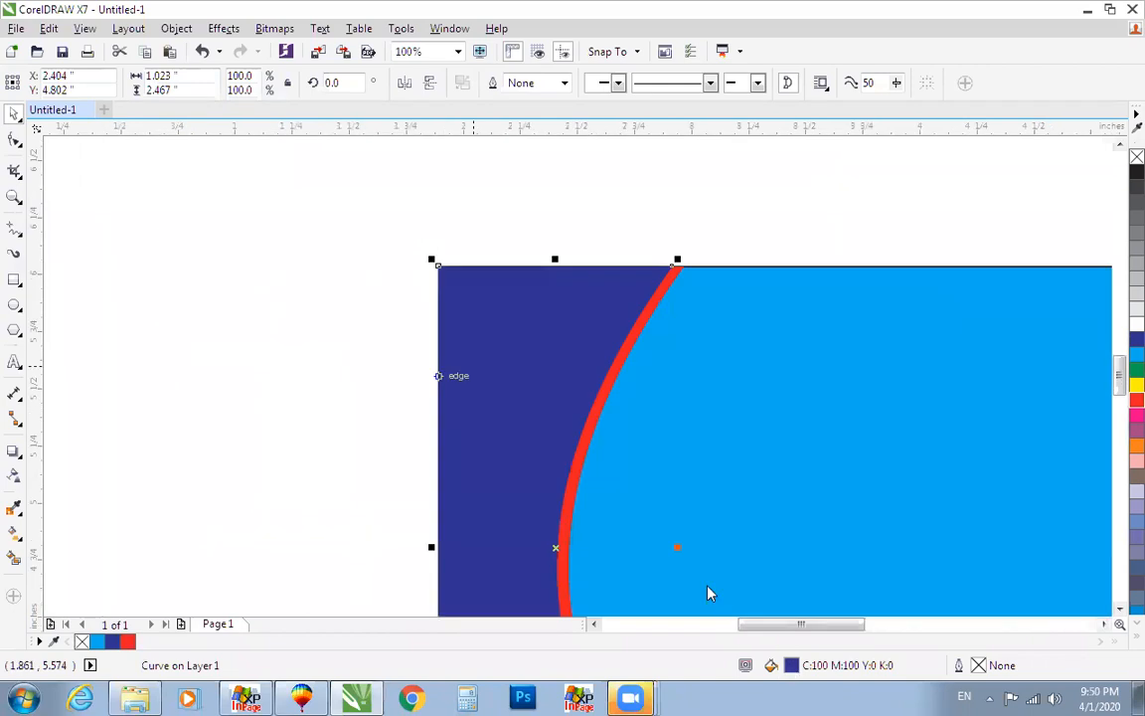
pyautogui.press('F2')
pyautogui.moveTo(426, 239); pyautogui.dragTo(766, 348)
pyautogui.click(798, 348)
pyautogui.hotkey('shift', 'F11')
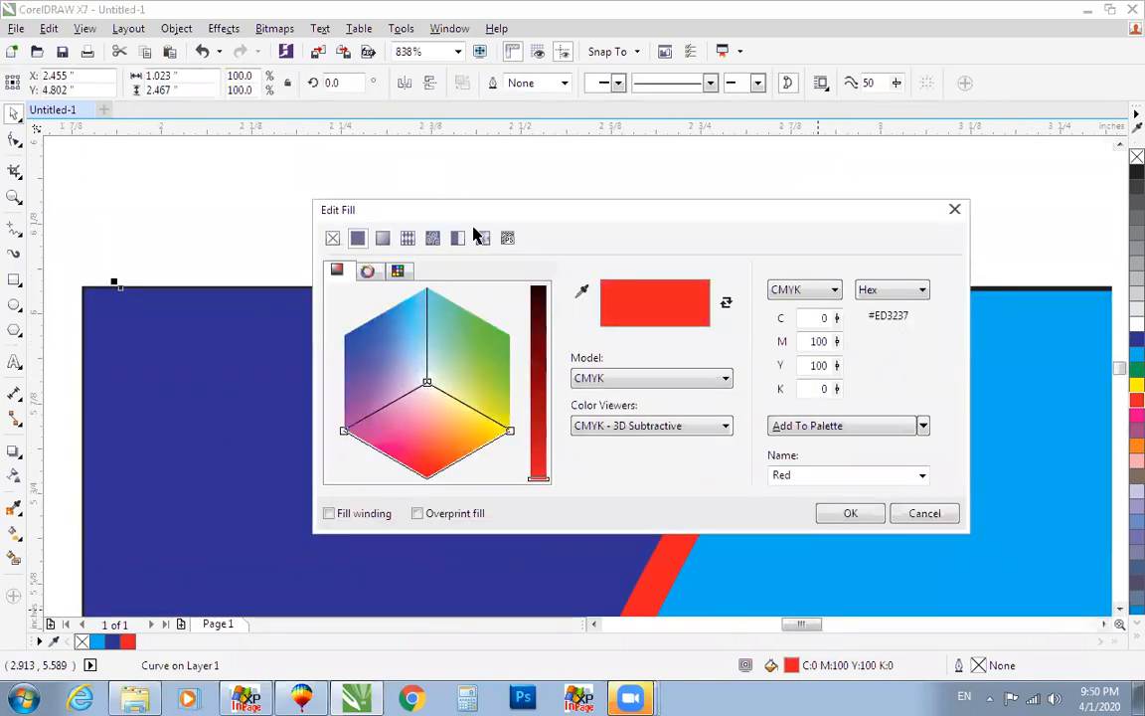
pyautogui.press('Return')
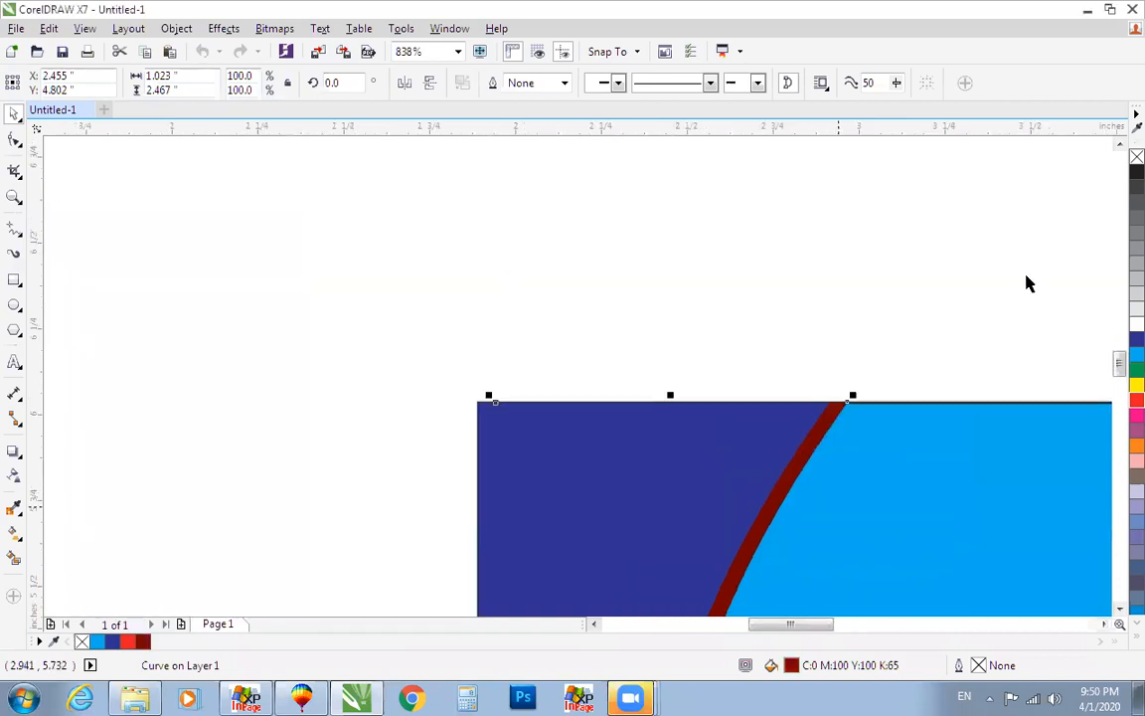
pyautogui.press('F4')
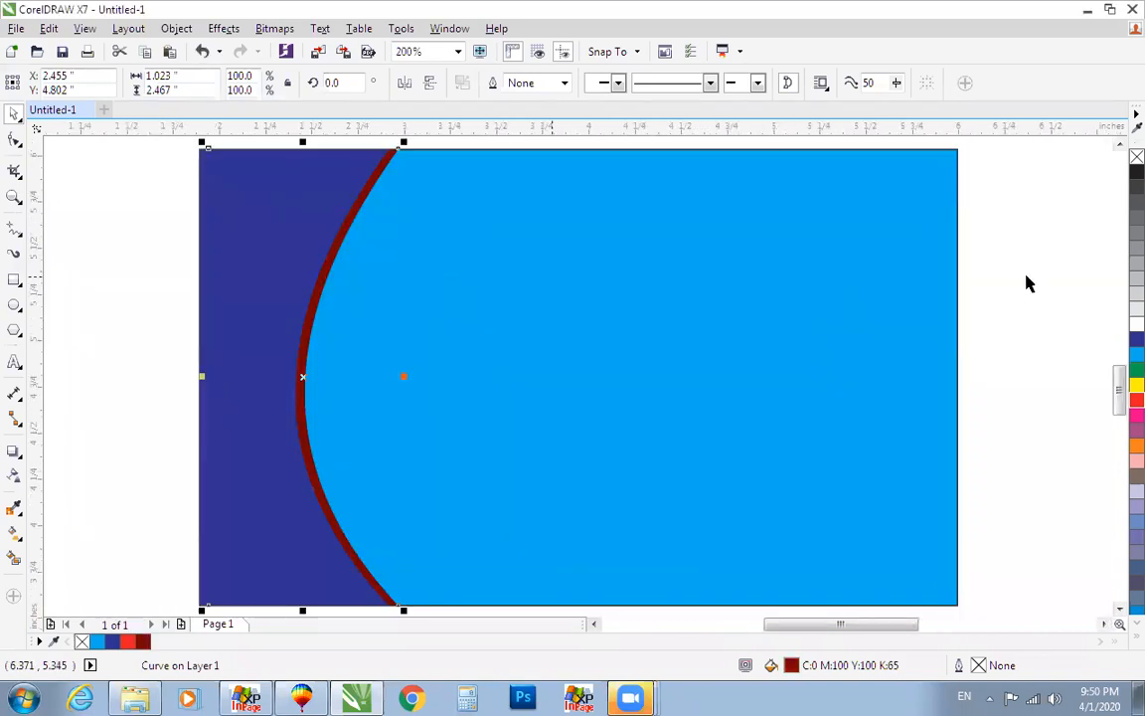
pyautogui.click(1029, 284)
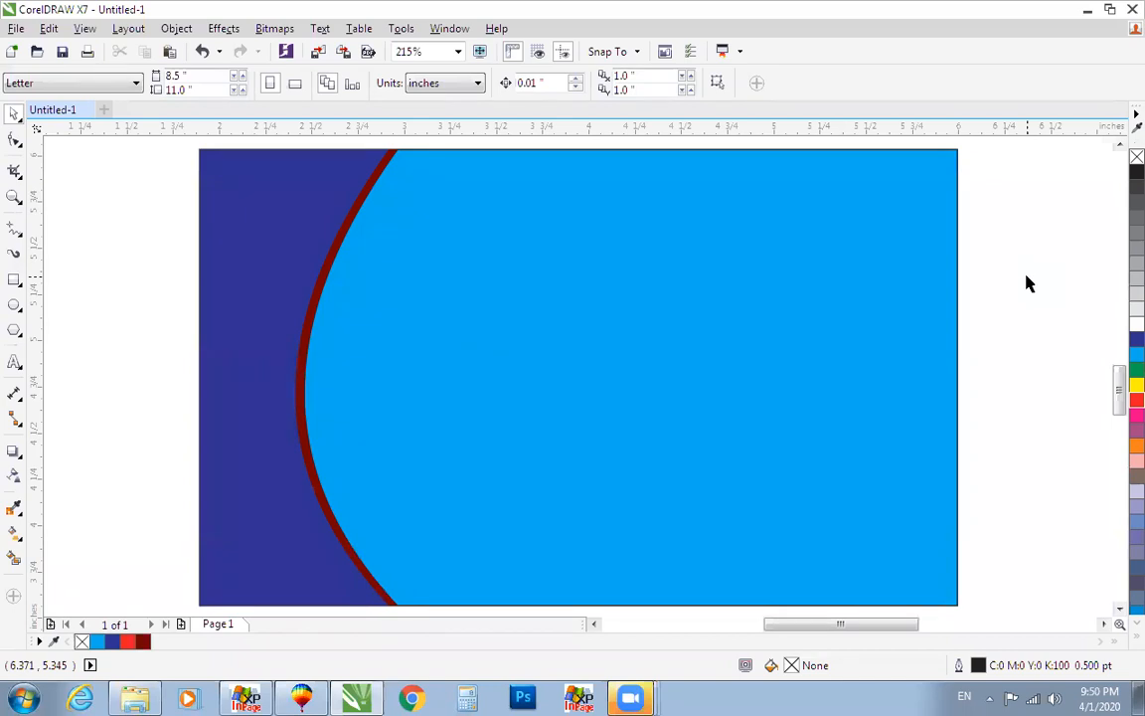
# Step: Undo the dark red fill, the reordering and the red copy of the curved panel
pyautogui.hotkey('ctrl', 'z')
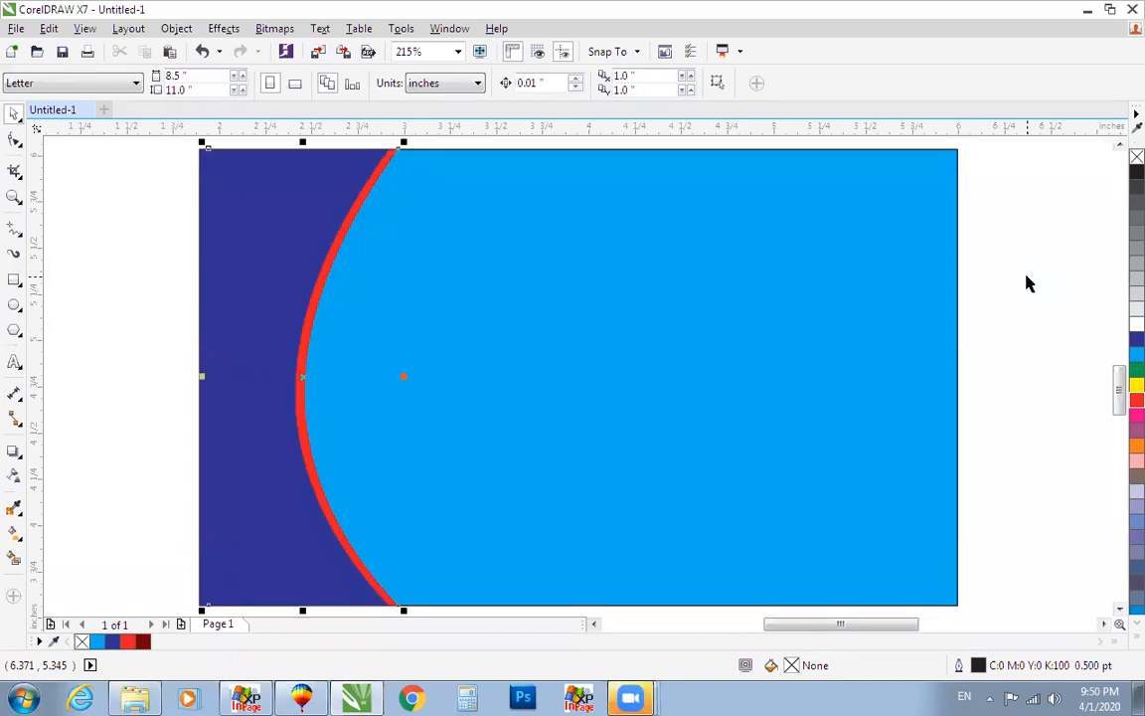
pyautogui.hotkey('ctrl', 'z')
pyautogui.hotkey('ctrl', 'z')
pyautogui.hotkey('ctrl', 'z')
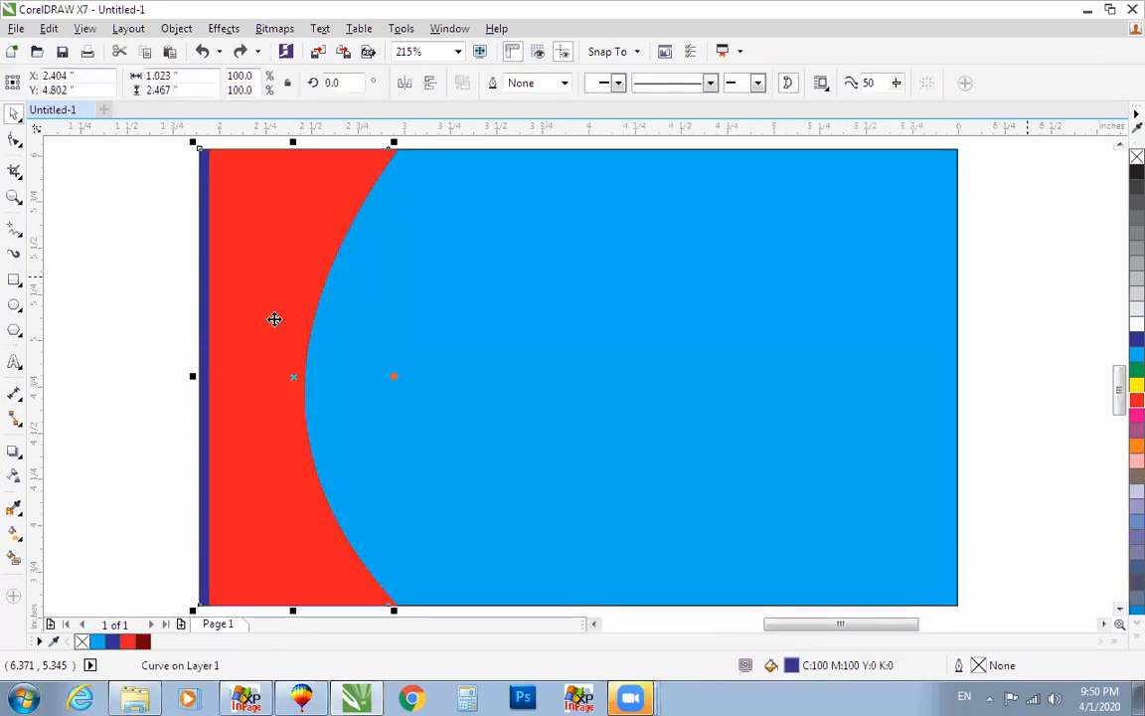
# Step: Copy the dark blue curved panel about 0.04 inches to the right and fill the copy white
pyautogui.click(250, 331)
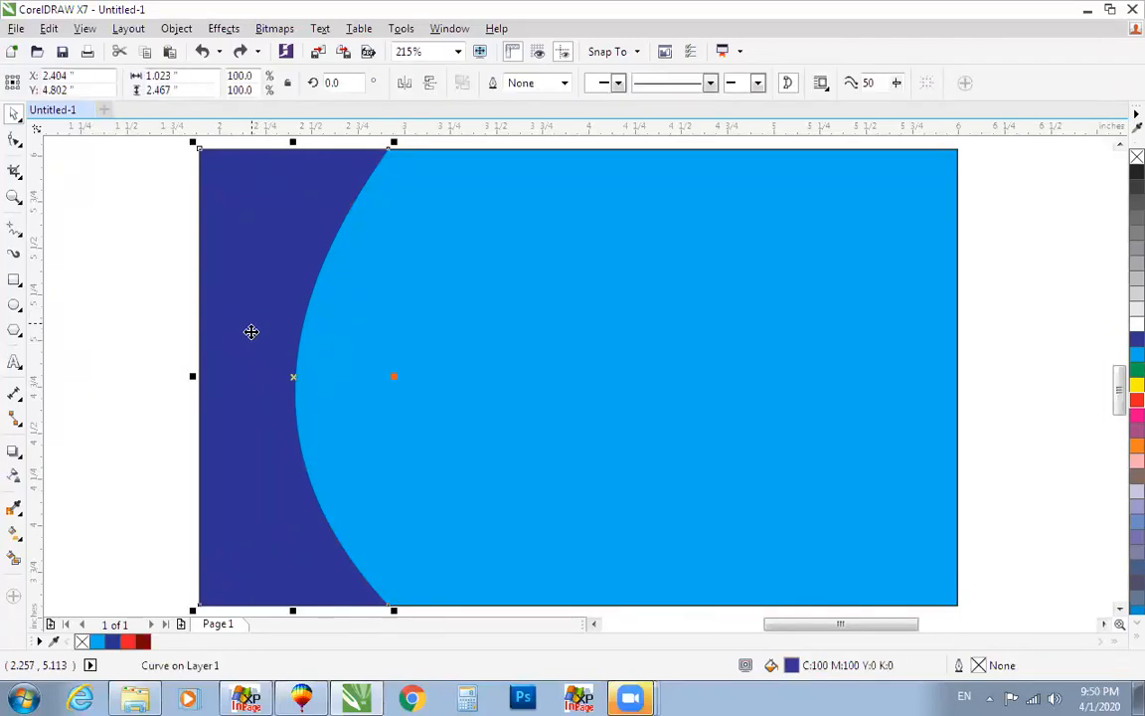
pyautogui.moveTo(257, 331); pyautogui.dragTo(258, 332)
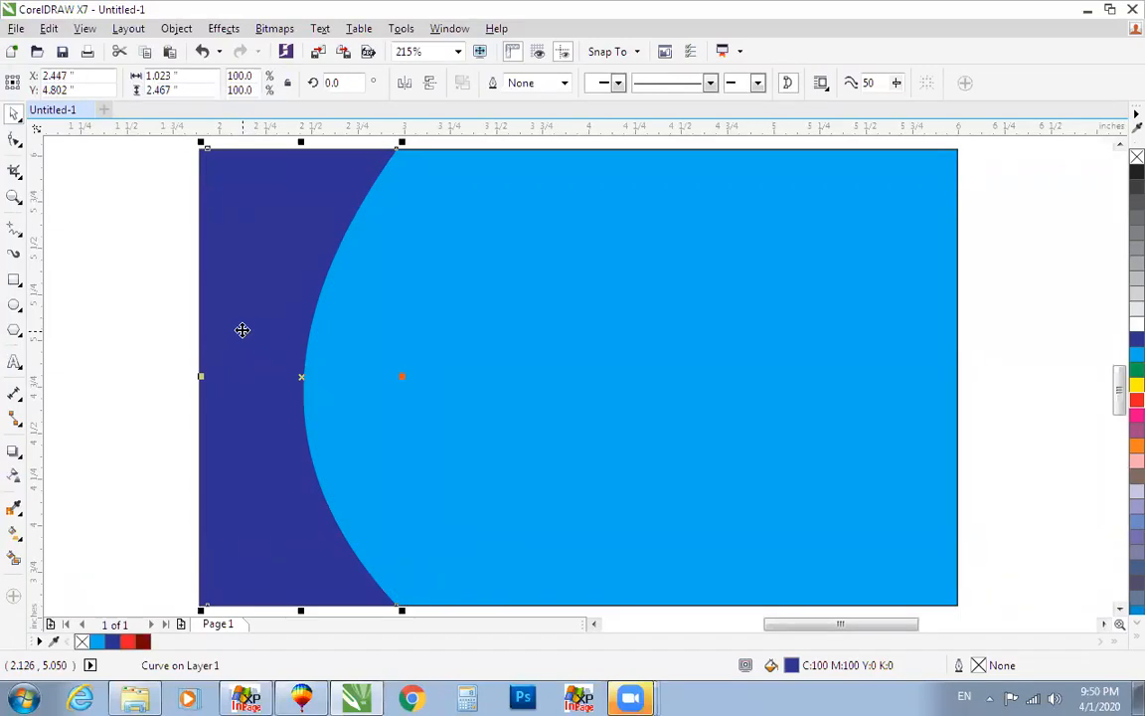
pyautogui.click(1135, 325)
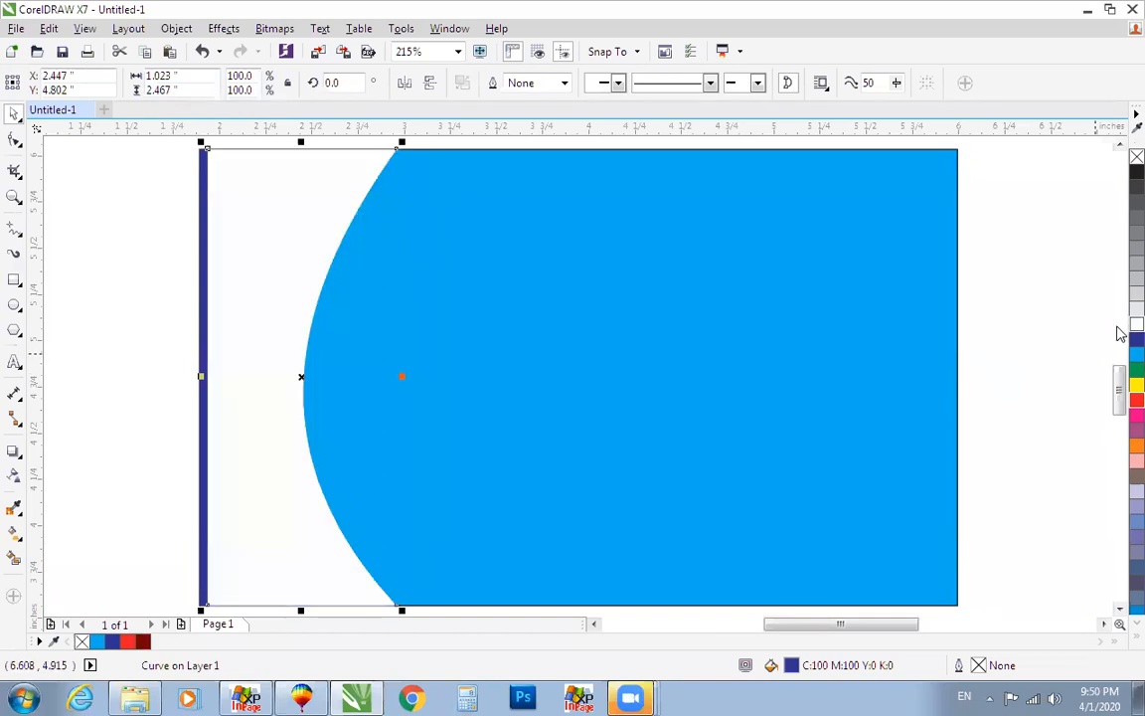
pyautogui.click(1025, 266)
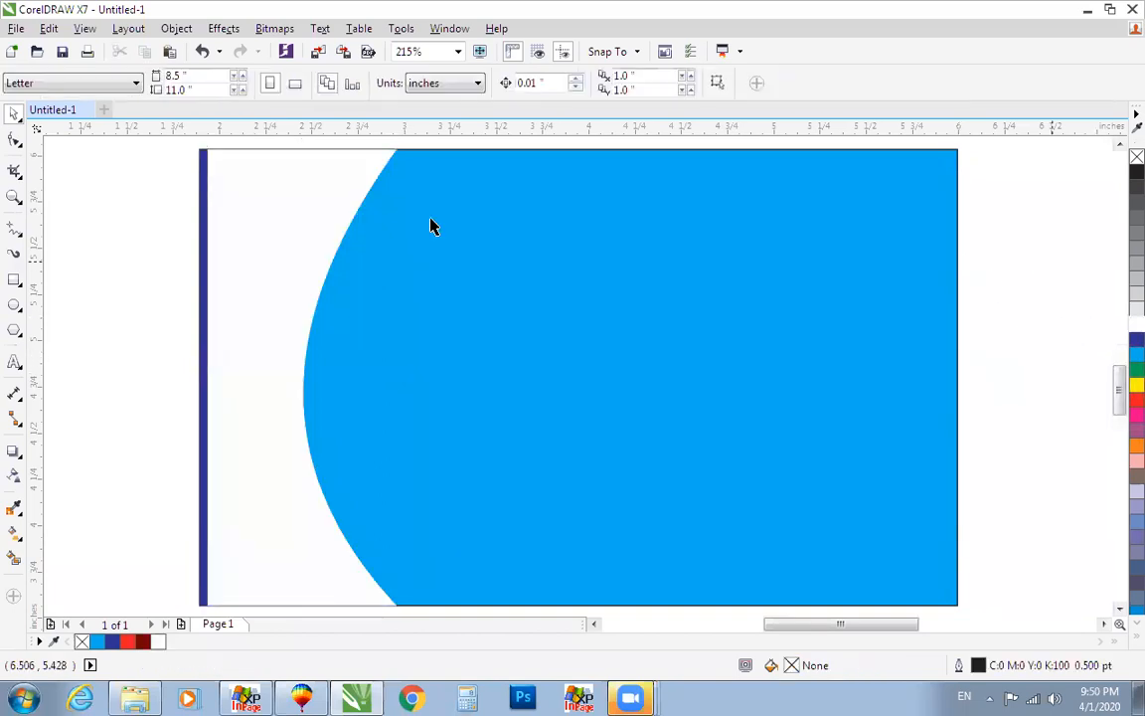
pyautogui.click(298, 241)
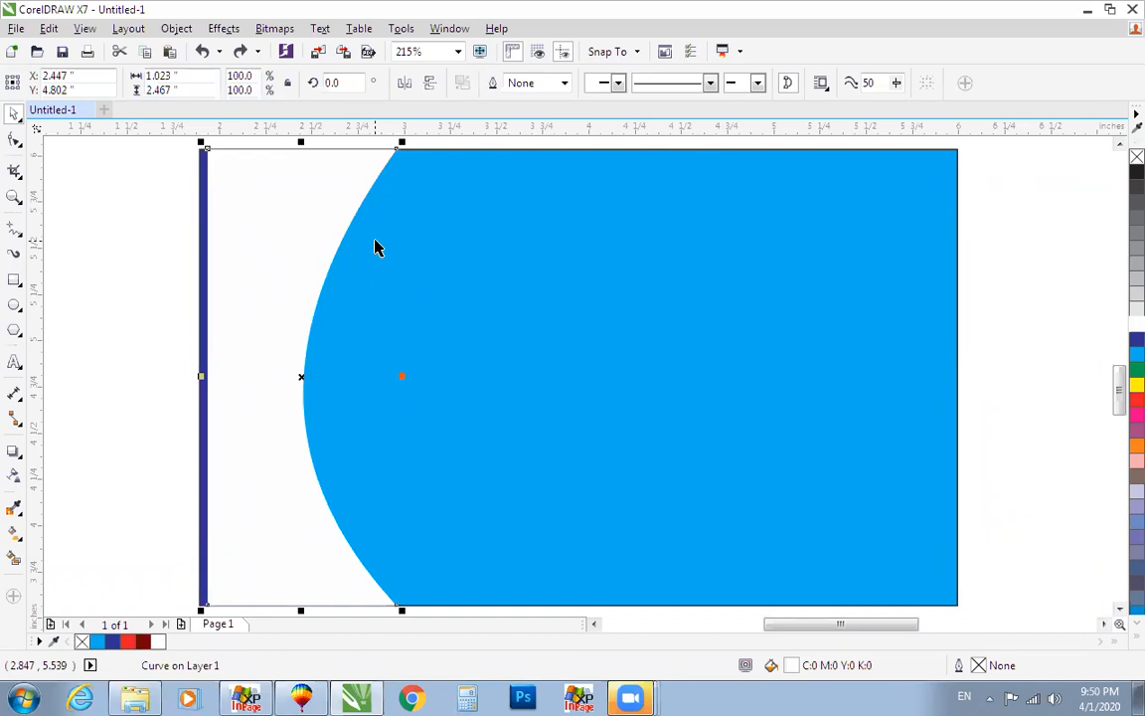
pyautogui.click(171, 190)
pyautogui.scroll(2, 225, 199)
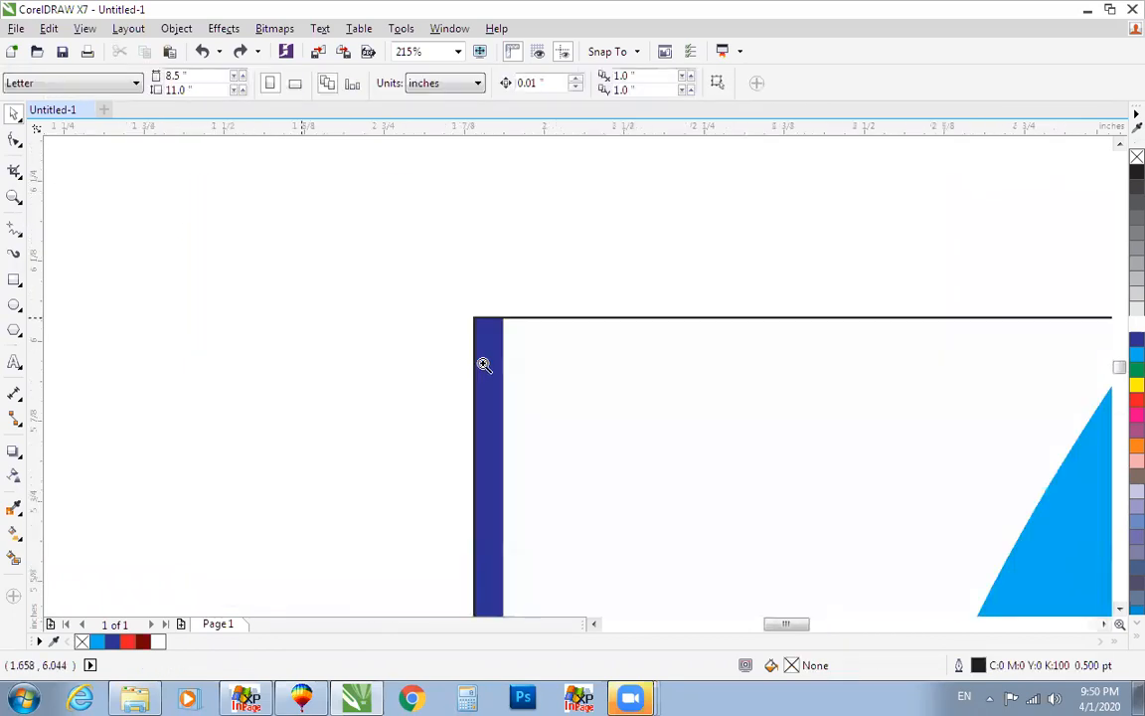
pyautogui.scroll(-1, 672, 453)
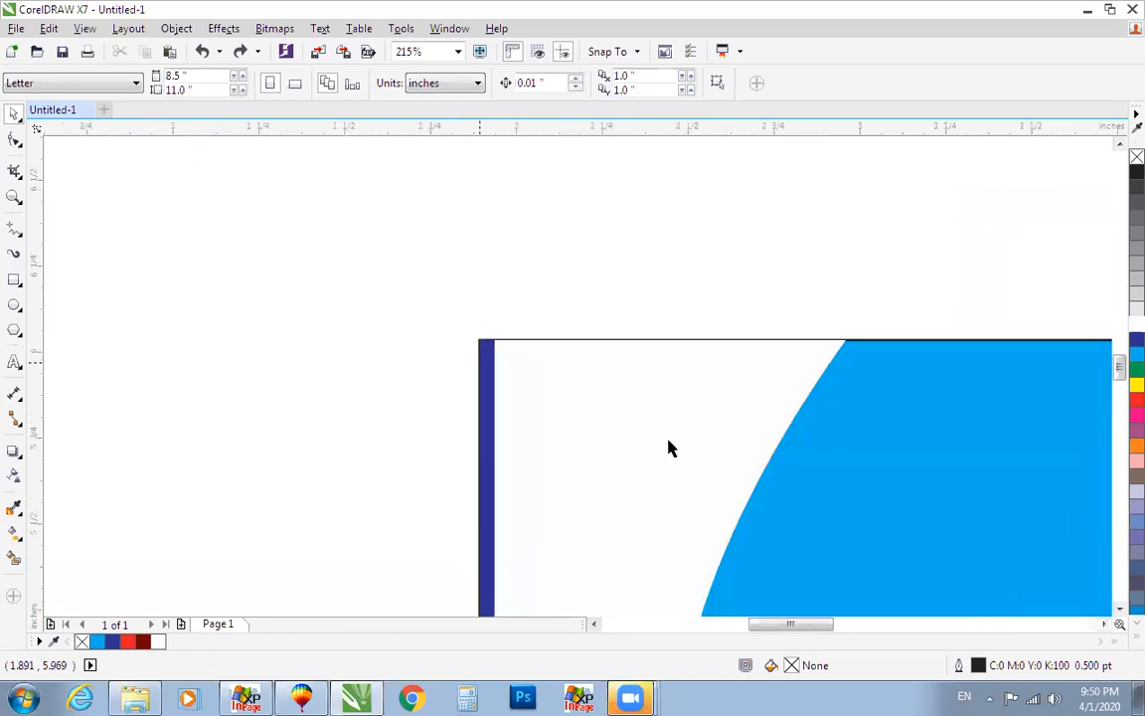
pyautogui.moveTo(422, 304); pyautogui.dragTo(631, 426)
pyautogui.press('F4')
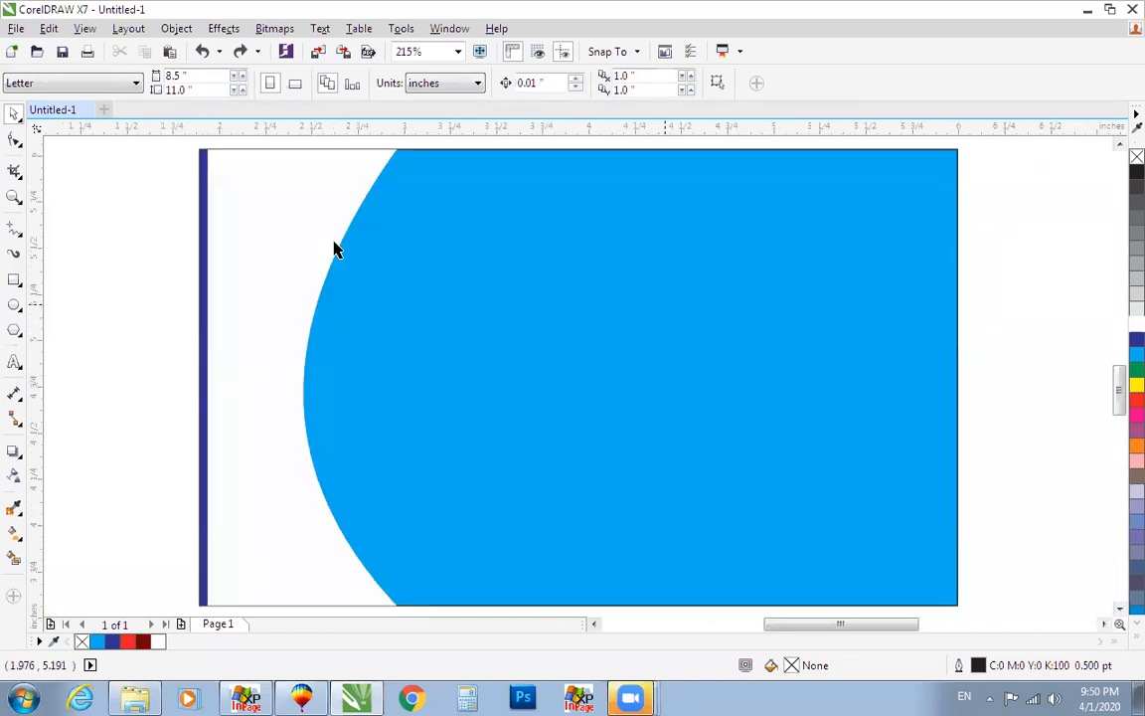
# Step: Bring the dark blue curved panel in front of its white copy, leaving a white curved stripe along its edge
pyautogui.press('F2')
pyautogui.moveTo(165, 319); pyautogui.dragTo(503, 131)
pyautogui.click(333, 237)
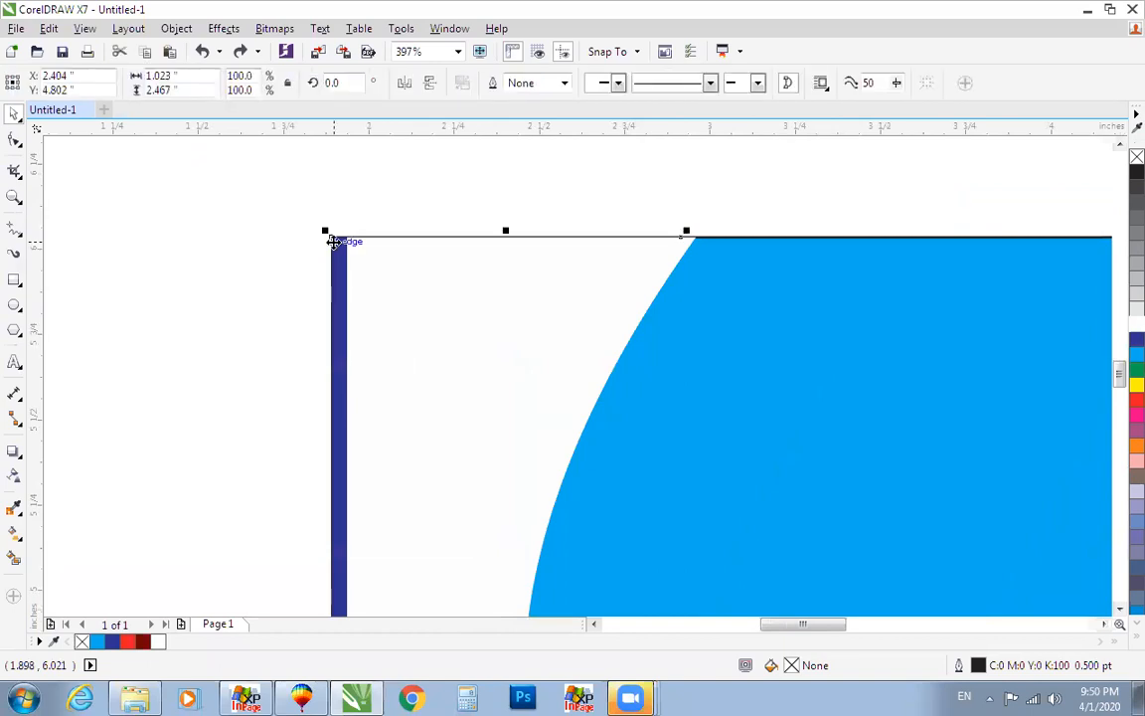
pyautogui.click(397, 177)
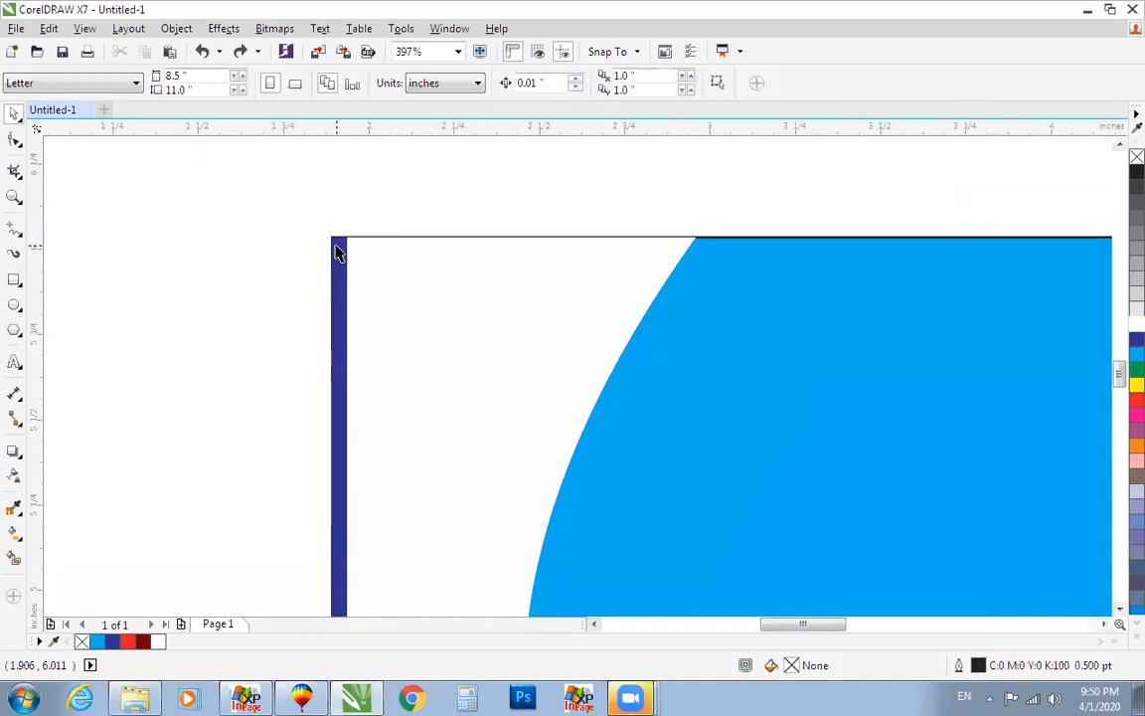
pyautogui.click(337, 246)
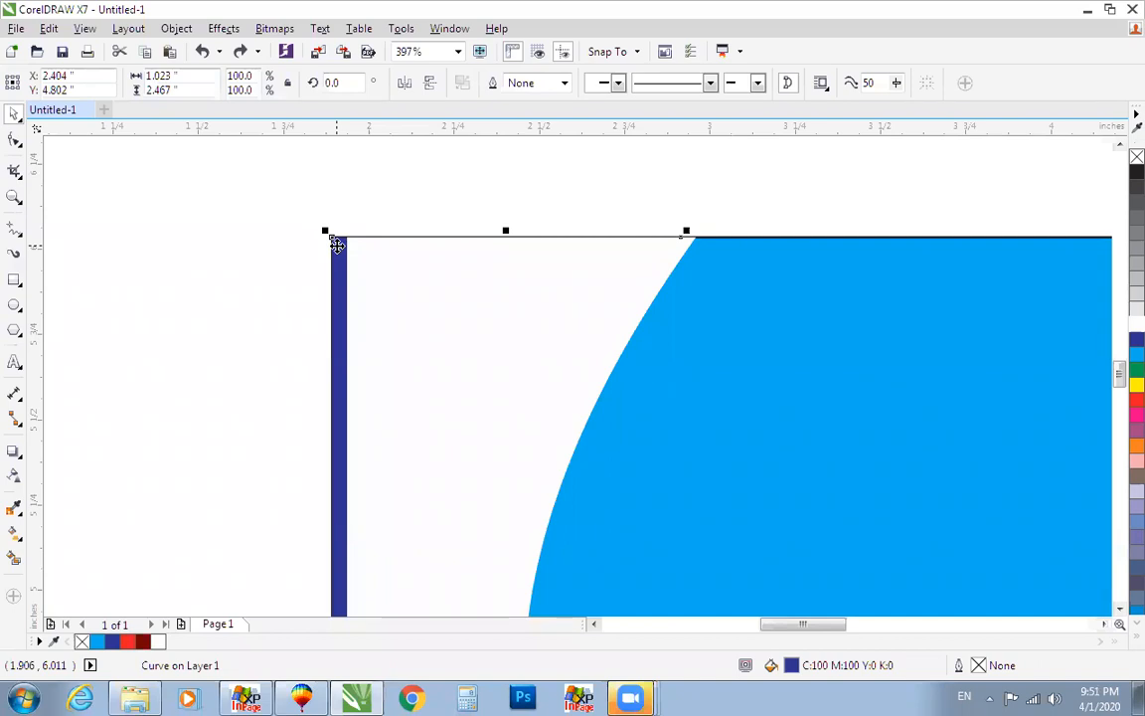
pyautogui.hotkey('shift', 'pageup')
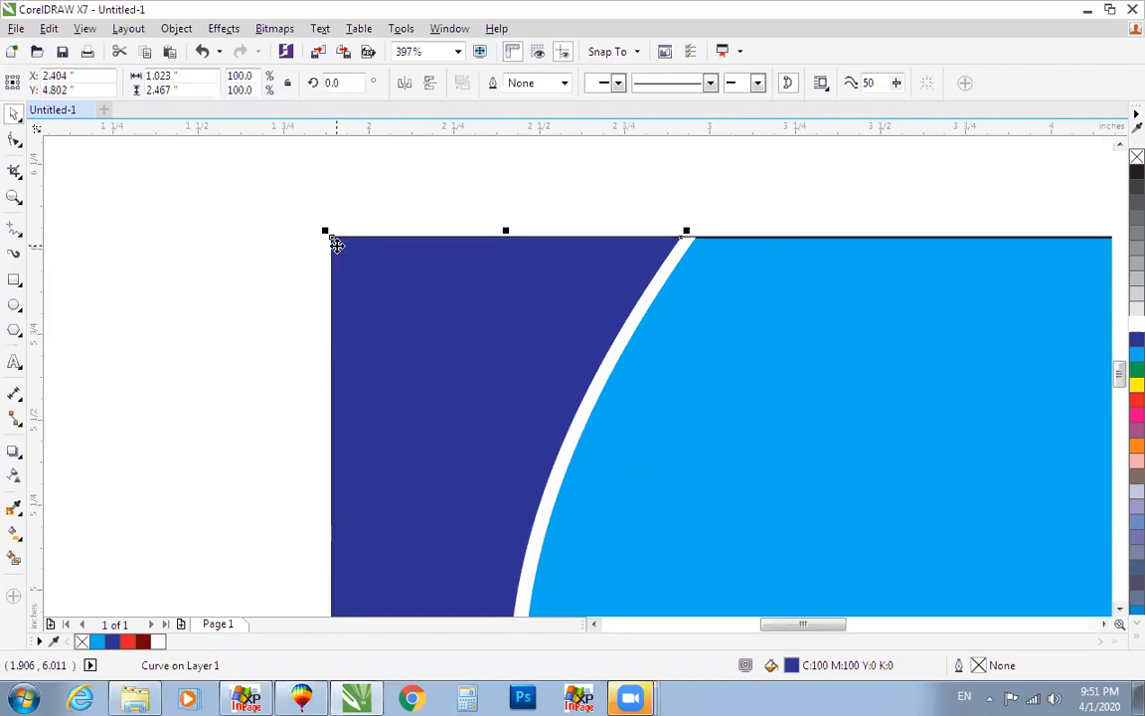
pyautogui.hotkey('shift', 'pagedown')
pyautogui.hotkey('shift', 'pageup')
# Step: Select the dark blue curved panel together with the white shape behind it and group them
pyautogui.scroll(-2, 337, 245)
pyautogui.scroll(-2, 381, 301)
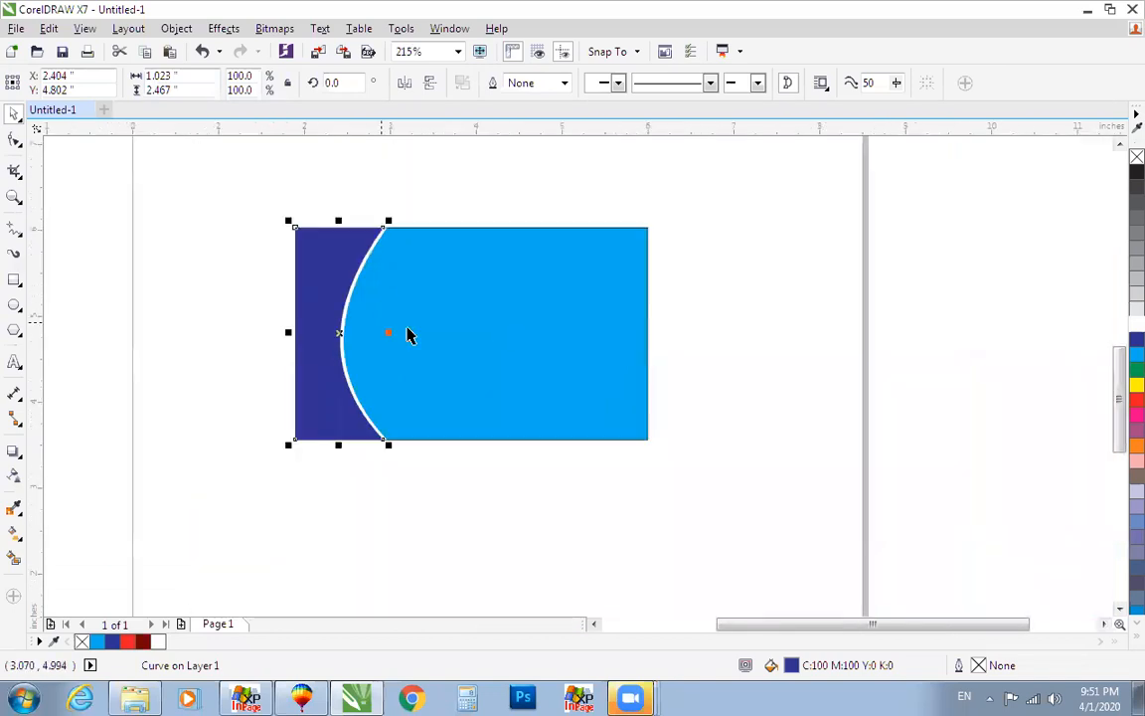
pyautogui.moveTo(246, 195); pyautogui.dragTo(757, 462)
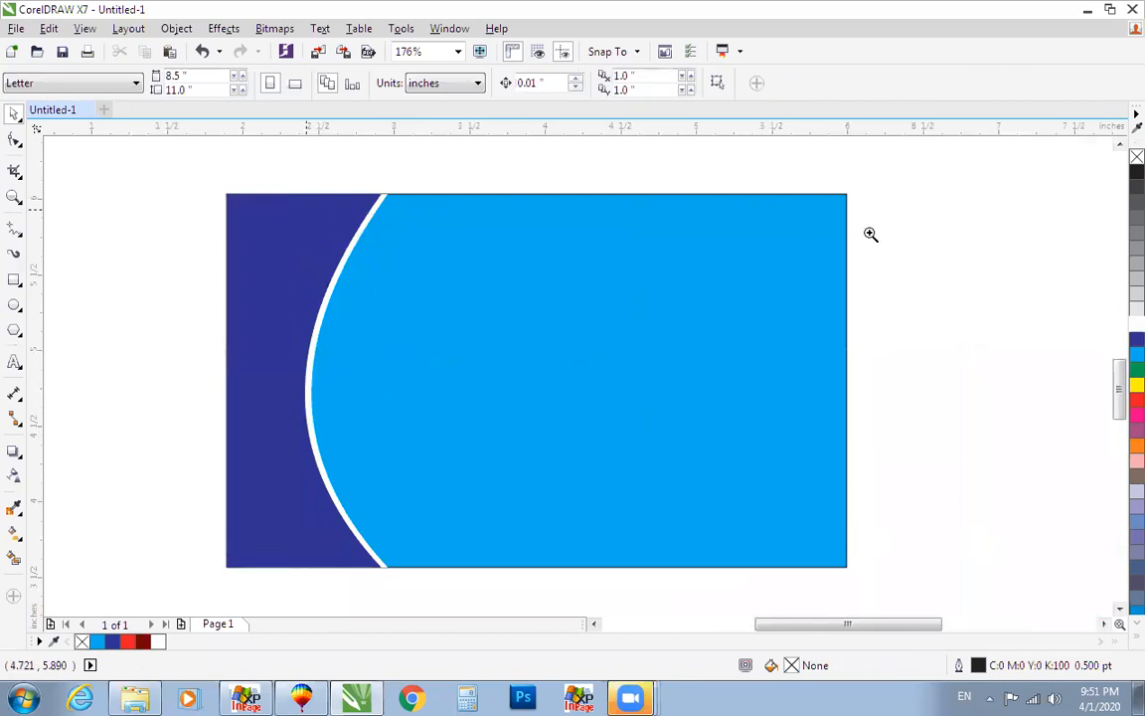
pyautogui.moveTo(165, 160); pyautogui.dragTo(457, 550)
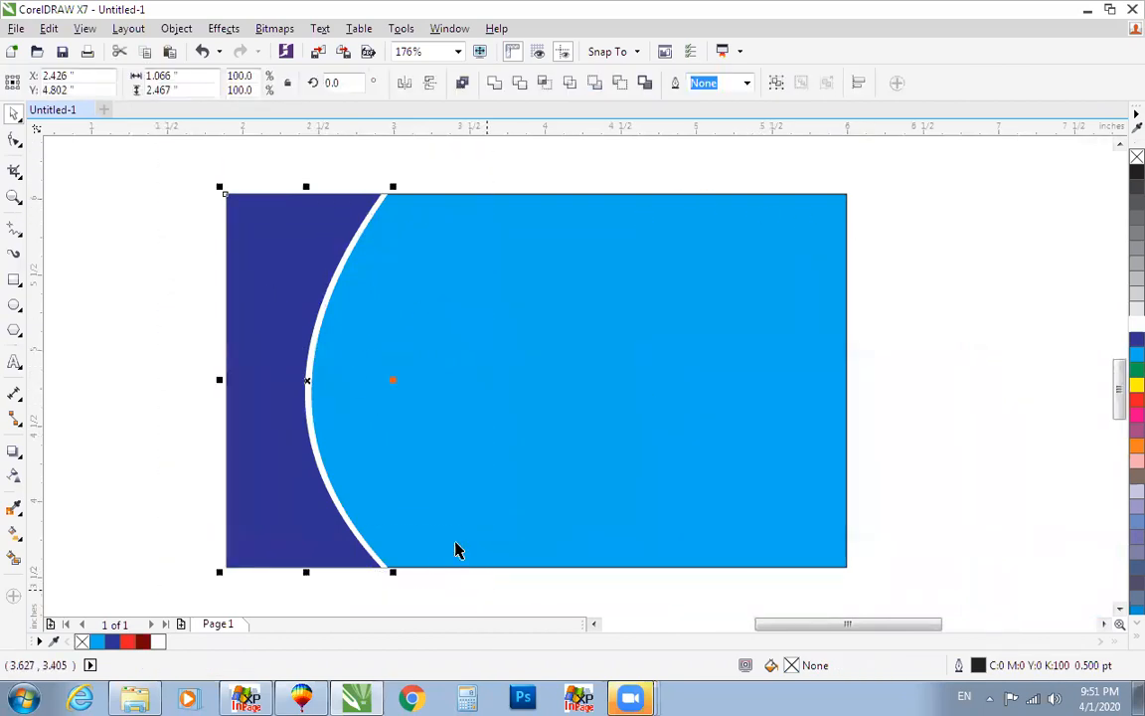
pyautogui.click(539, 593)
pyautogui.moveTo(539, 591); pyautogui.dragTo(537, 583)
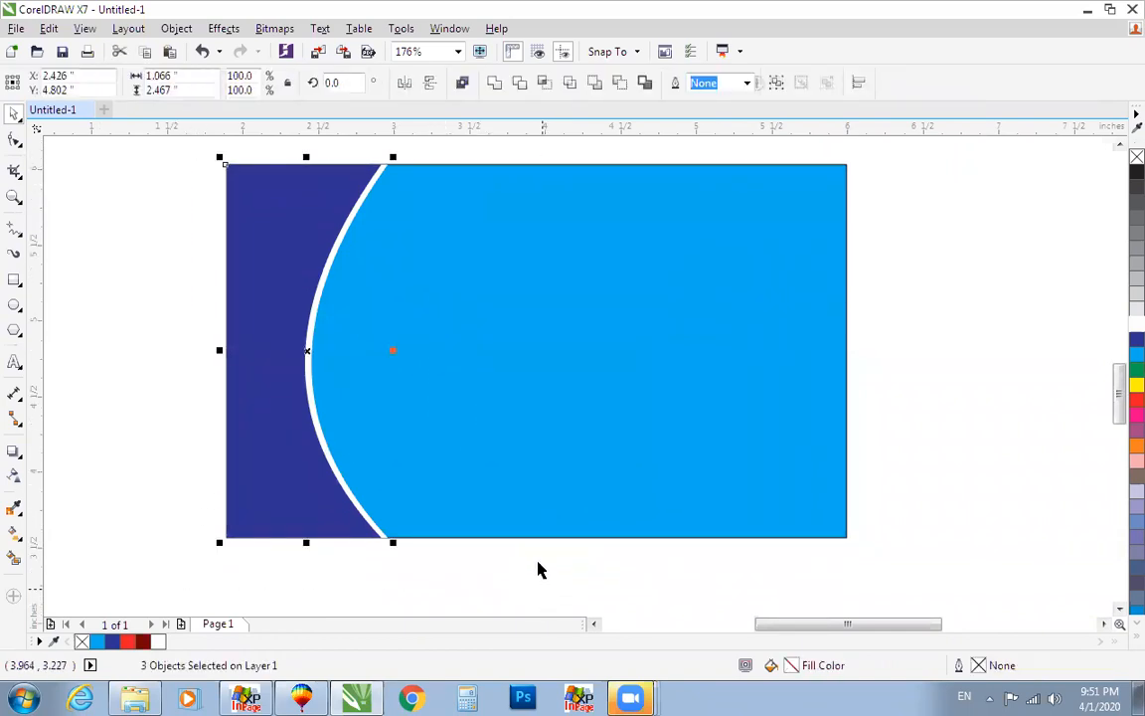
pyautogui.hotkey('ctrl', 'g')
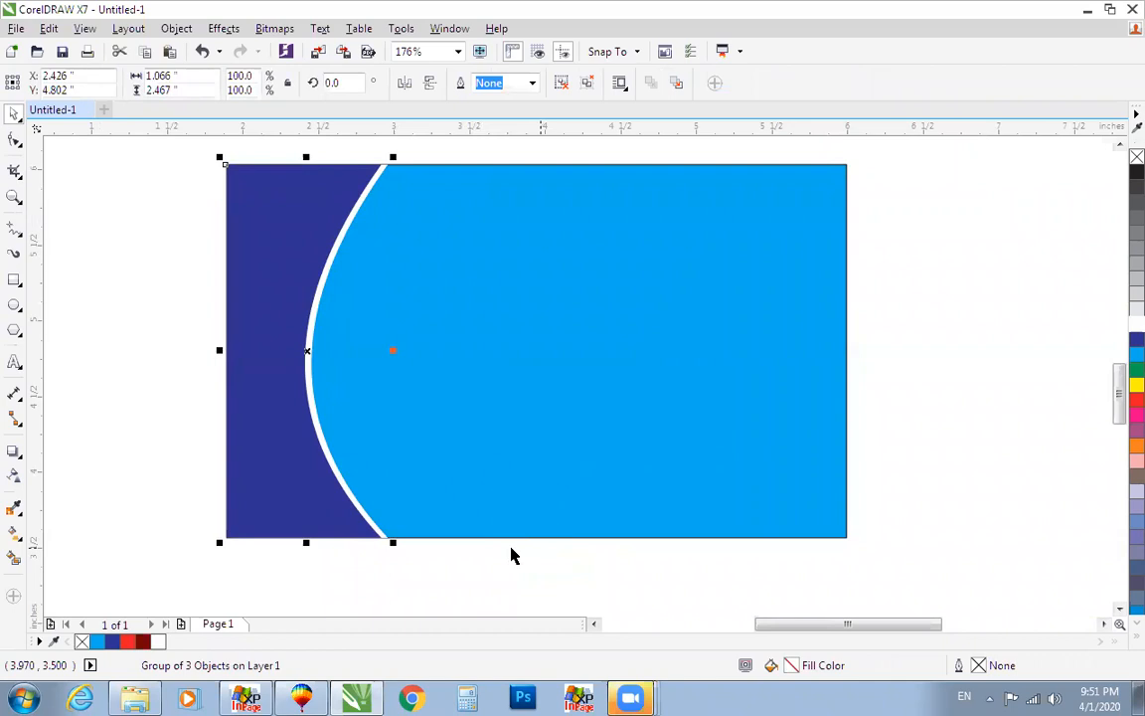
pyautogui.click(184, 575)
pyautogui.moveTo(415, 286); pyautogui.dragTo(486, 147)
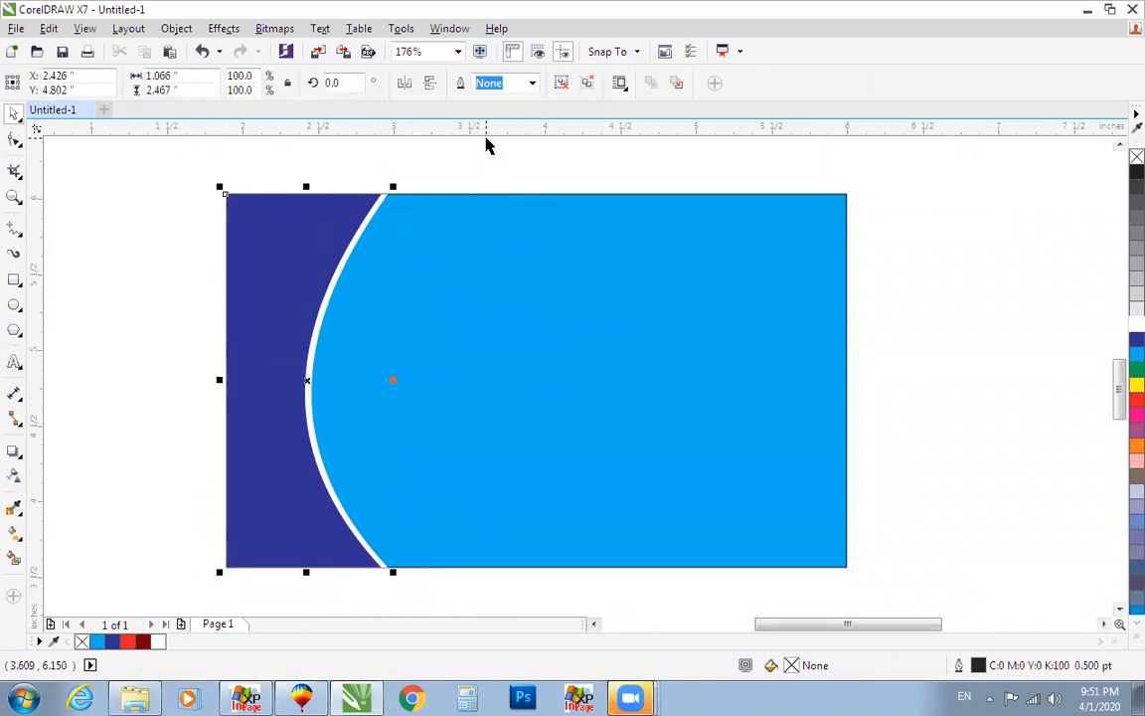
# Step: Undo the last grouping, reselect the three pieces of the curved side panel and group them again
pyautogui.hotkey('ctrl', 'z')
pyautogui.click(157, 147)
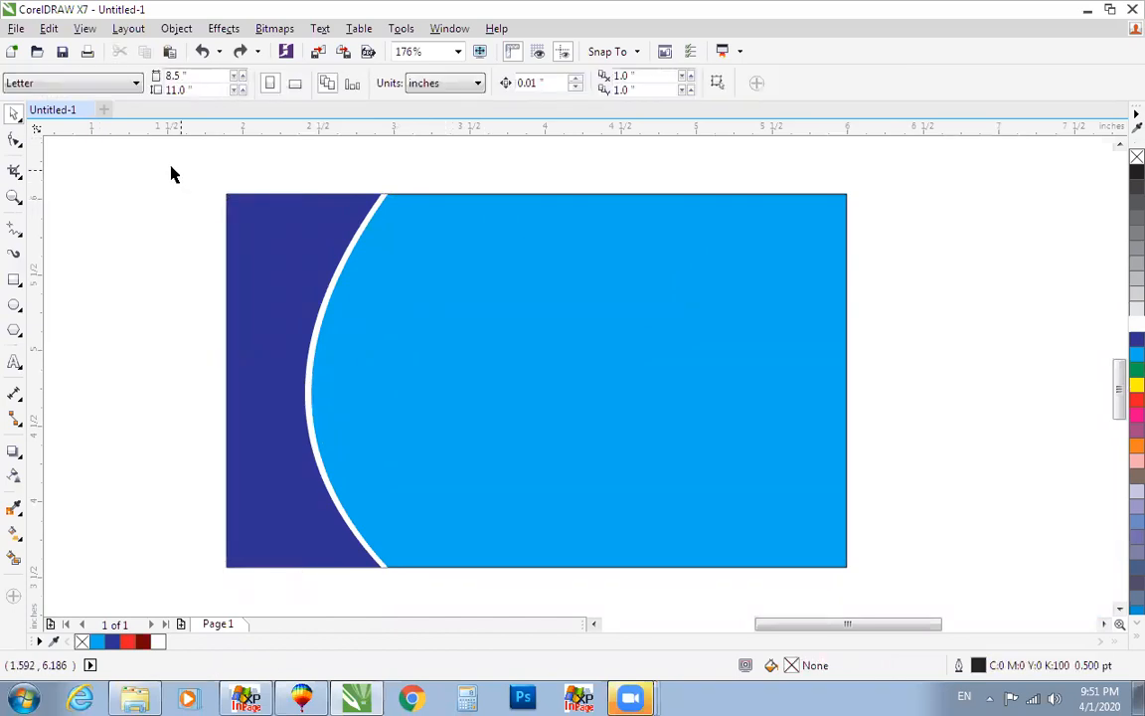
pyautogui.moveTo(171, 168); pyautogui.dragTo(455, 594)
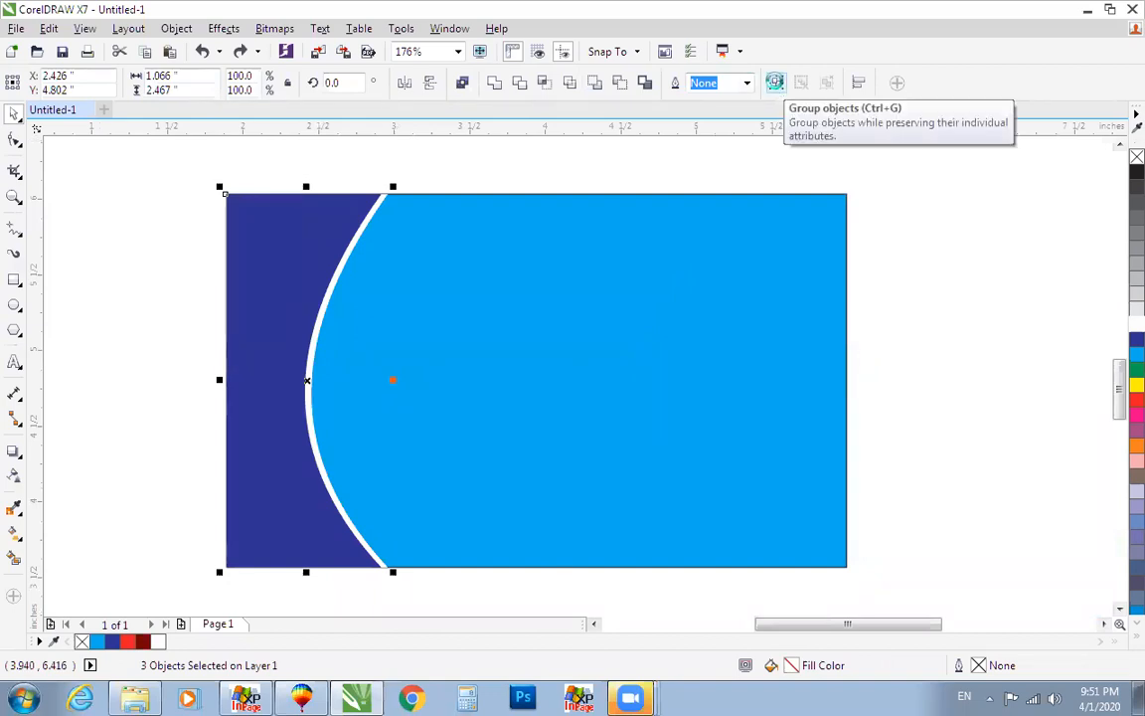
pyautogui.click(776, 87)
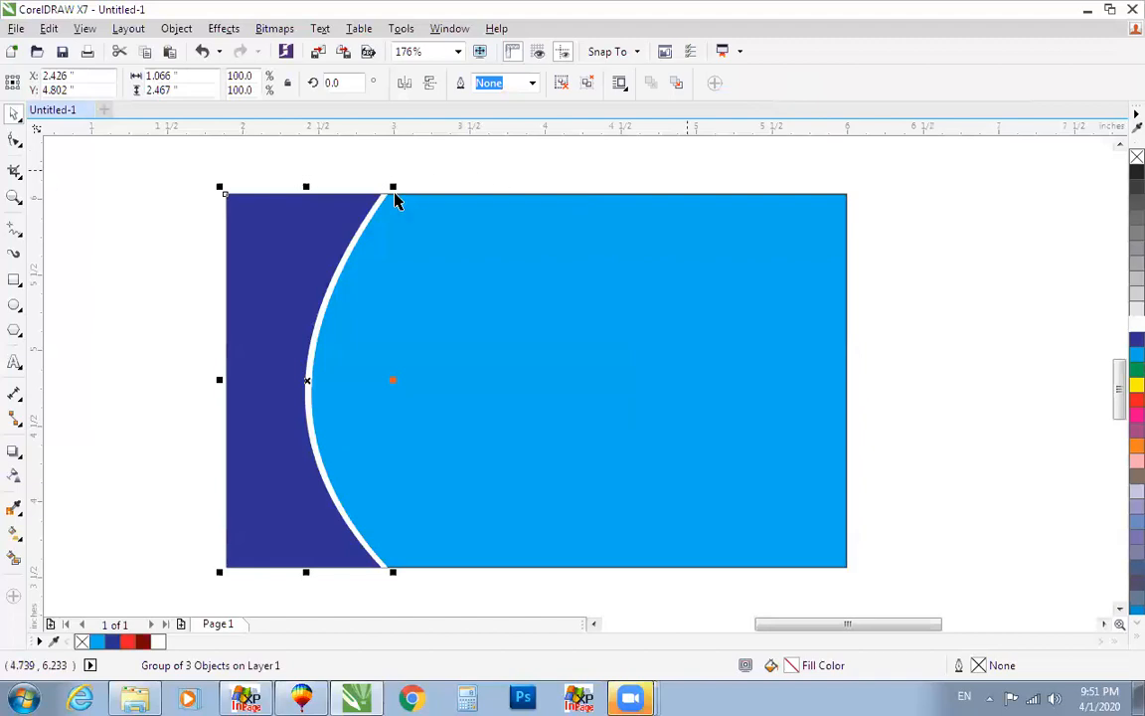
# Step: Try moving the grouped curved panel across the light blue rectangle several times, undoing each move
pyautogui.click(397, 179)
pyautogui.moveTo(371, 214); pyautogui.dragTo(679, 211)
pyautogui.hotkey('ctrl', 'z')
pyautogui.click(510, 175)
pyautogui.moveTo(260, 256); pyautogui.dragTo(565, 252)
pyautogui.hotkey('ctrl', 'z')
pyautogui.moveTo(353, 230); pyautogui.dragTo(591, 222)
pyautogui.hotkey('ctrl', 'z')
pyautogui.hotkey('ctrl', 'shift', 'z')
pyautogui.hotkey('ctrl', 'z')
# Step: Try ungrouping the curved panel and moving one piece away, and undo both the move and the ungrouping
pyautogui.hotkey('ctrl', 'u')
pyautogui.click(513, 163)
pyautogui.moveTo(290, 242); pyautogui.dragTo(577, 235)
pyautogui.hotkey('ctrl', 'z')
pyautogui.hotkey('ctrl', 'z')
# Step: Create a horizontally mirrored copy of the curved panel group directly to the right of the original
pyautogui.moveTo(149, 171); pyautogui.dragTo(525, 581)
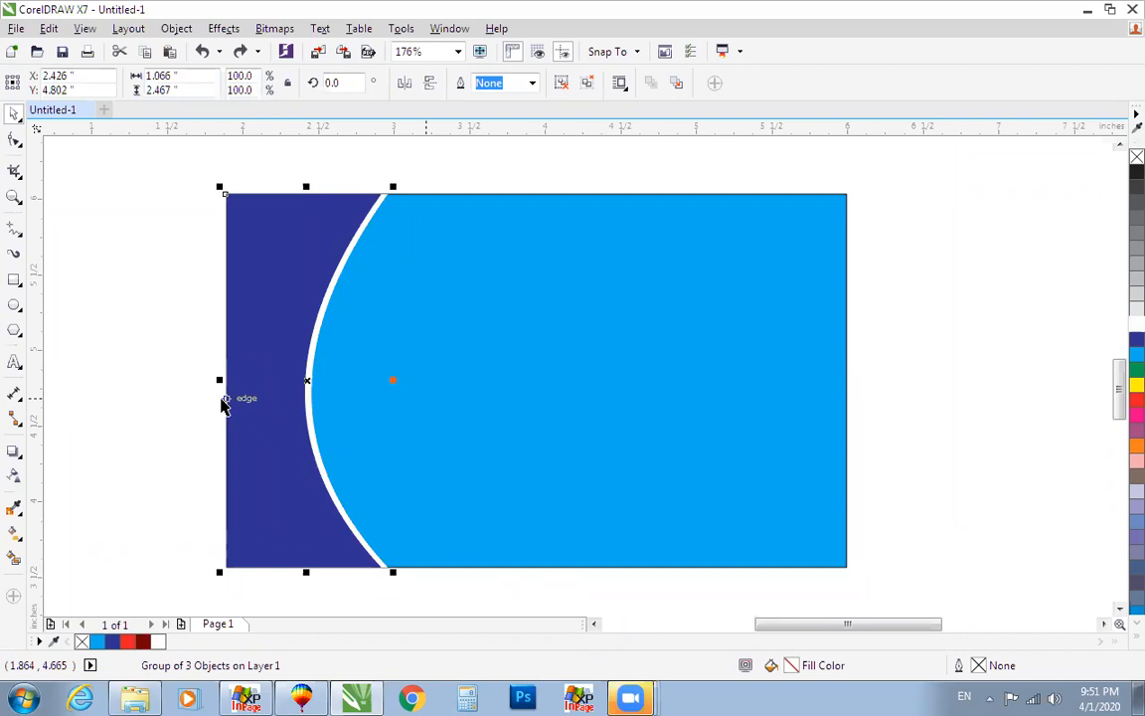
pyautogui.moveTo(219, 379)
pyautogui.mouseDown()
pyautogui.moveTo(443, 402)
pyautogui.moveTo(317, 393)
pyautogui.moveTo(241, 403)
pyautogui.moveTo(216, 380)
pyautogui.mouseUp()
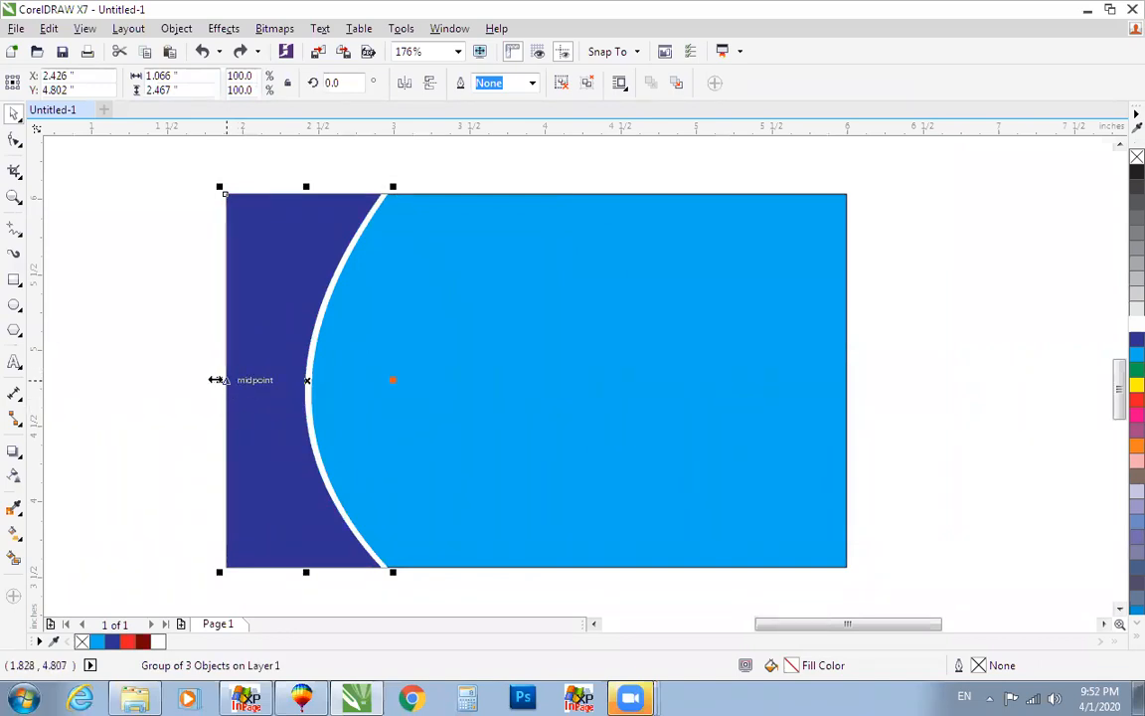
pyautogui.moveTo(269, 392); pyautogui.dragTo(433, 417)
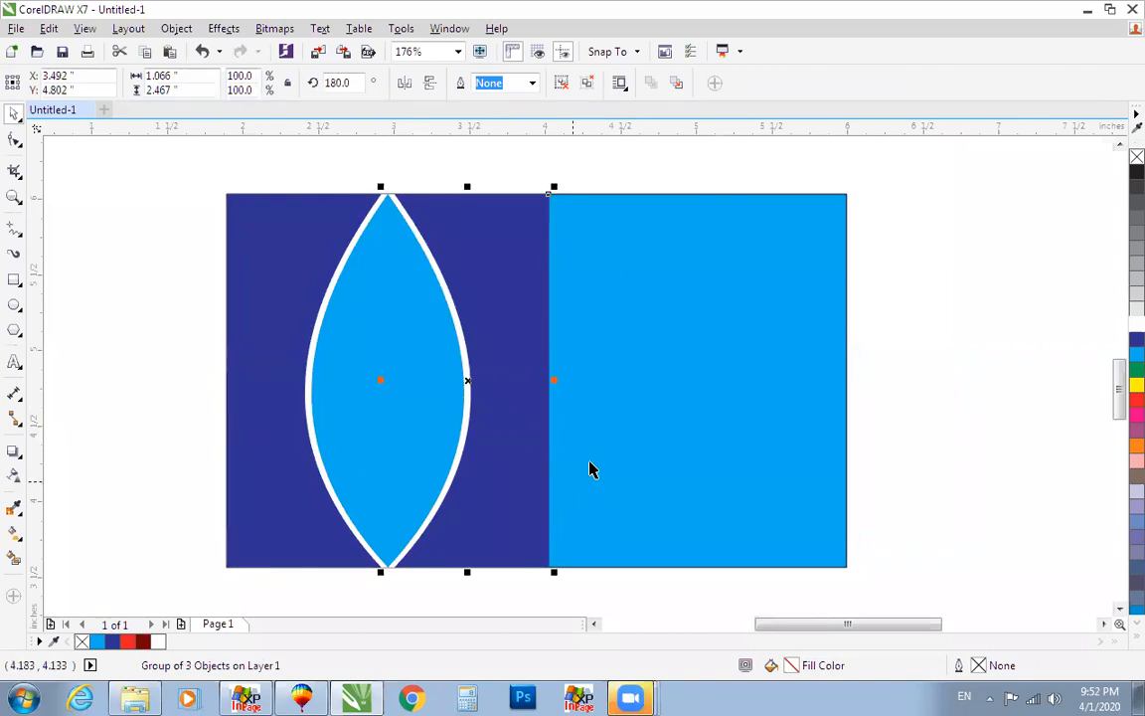
# Step: Align the mirrored curved panel with the right edge of the light blue rectangle
pyautogui.keyDown('shift'); pyautogui.click(617, 326); pyautogui.keyUp('shift')
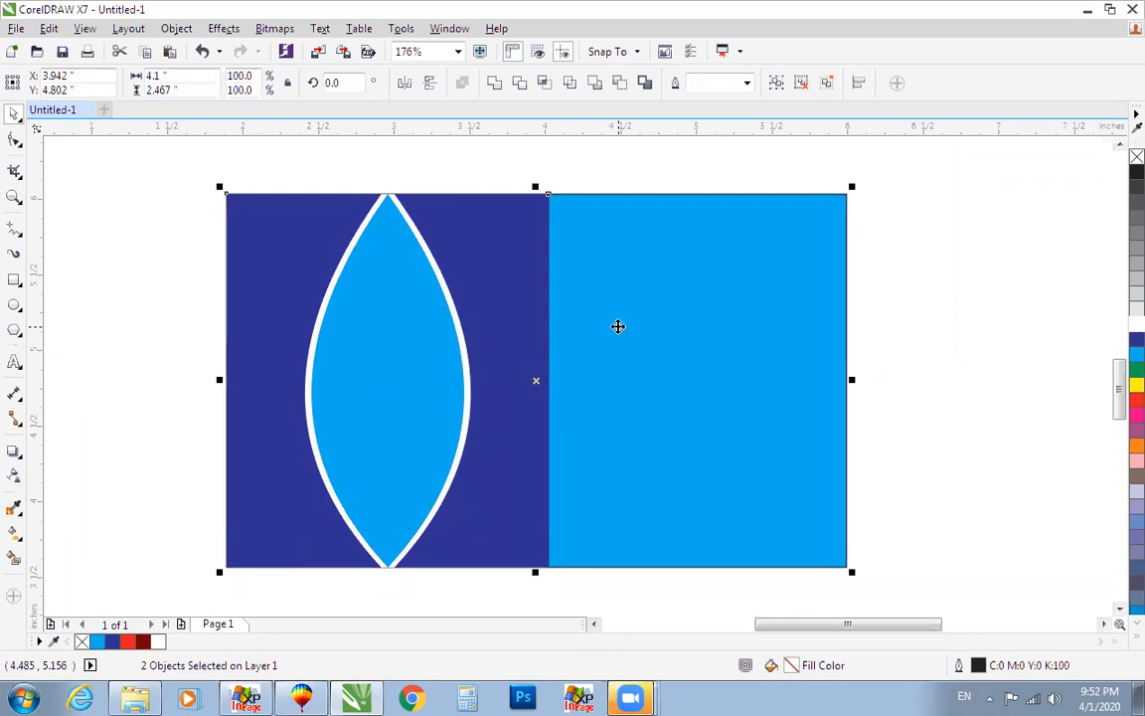
pyautogui.click(900, 289)
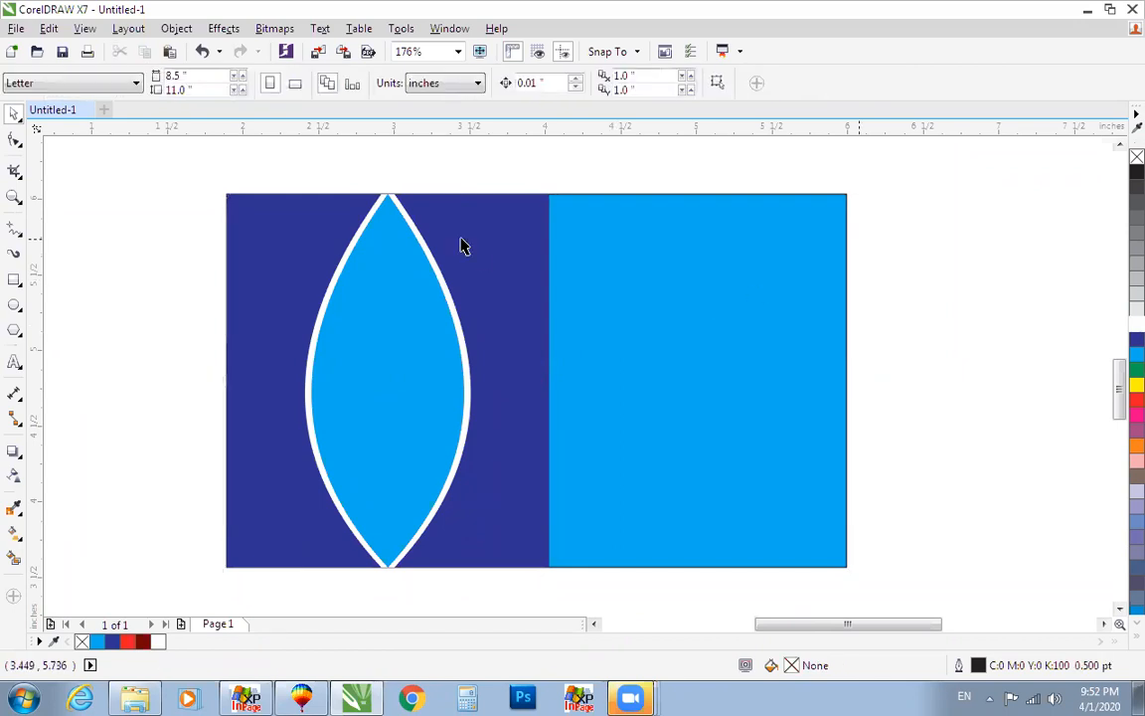
pyautogui.click(480, 245)
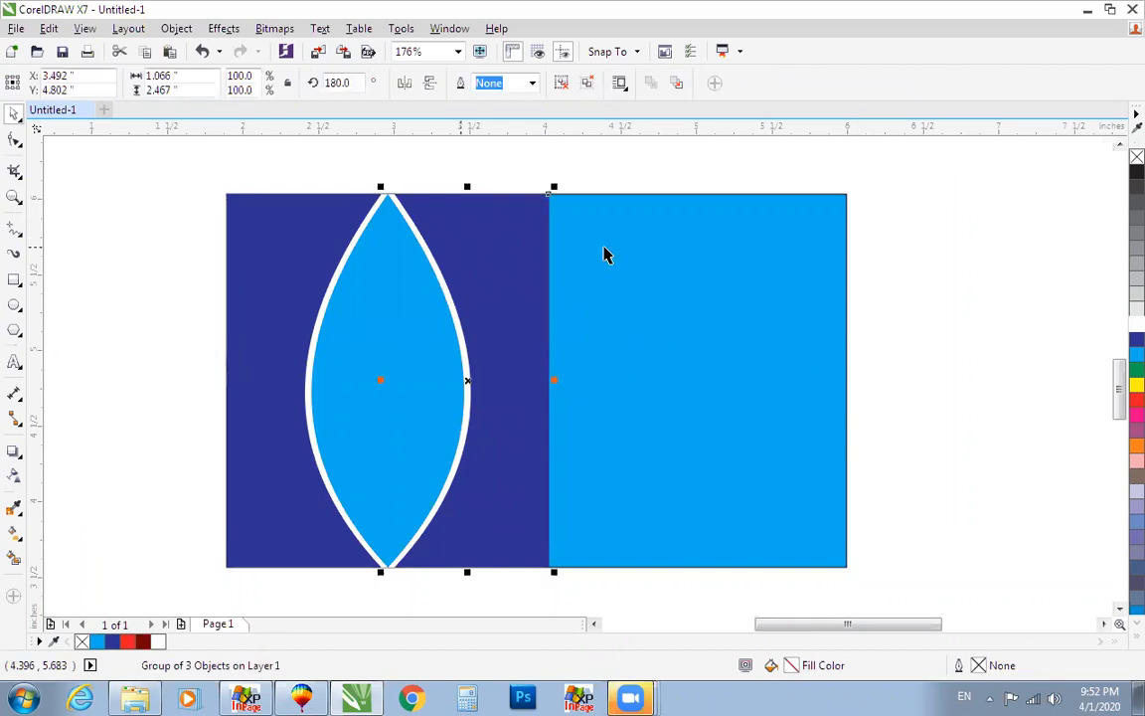
pyautogui.keyDown('shift'); pyautogui.click(605, 248); pyautogui.keyUp('shift')
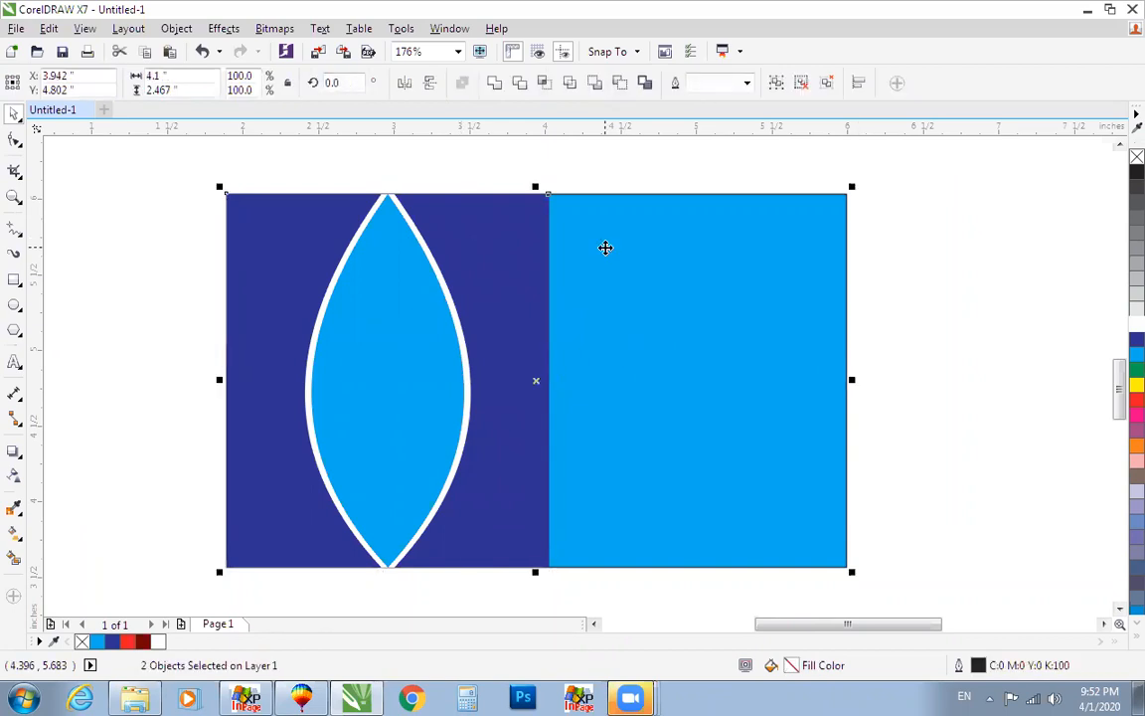
pyautogui.press('l')
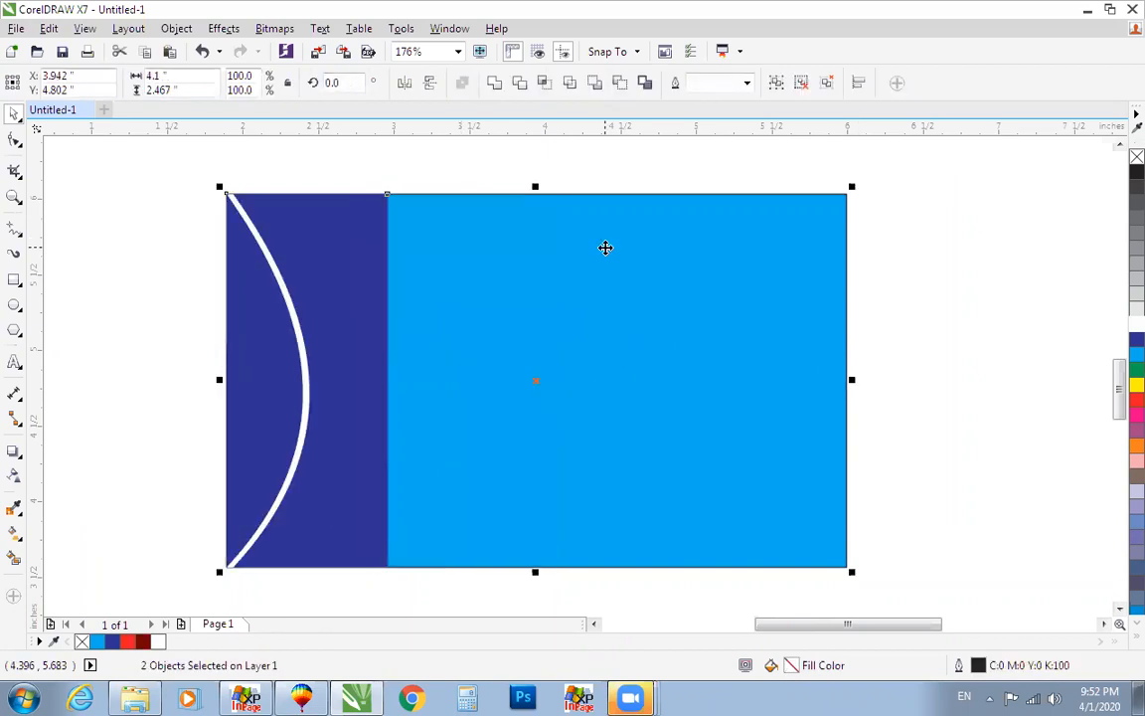
pyautogui.press('r')
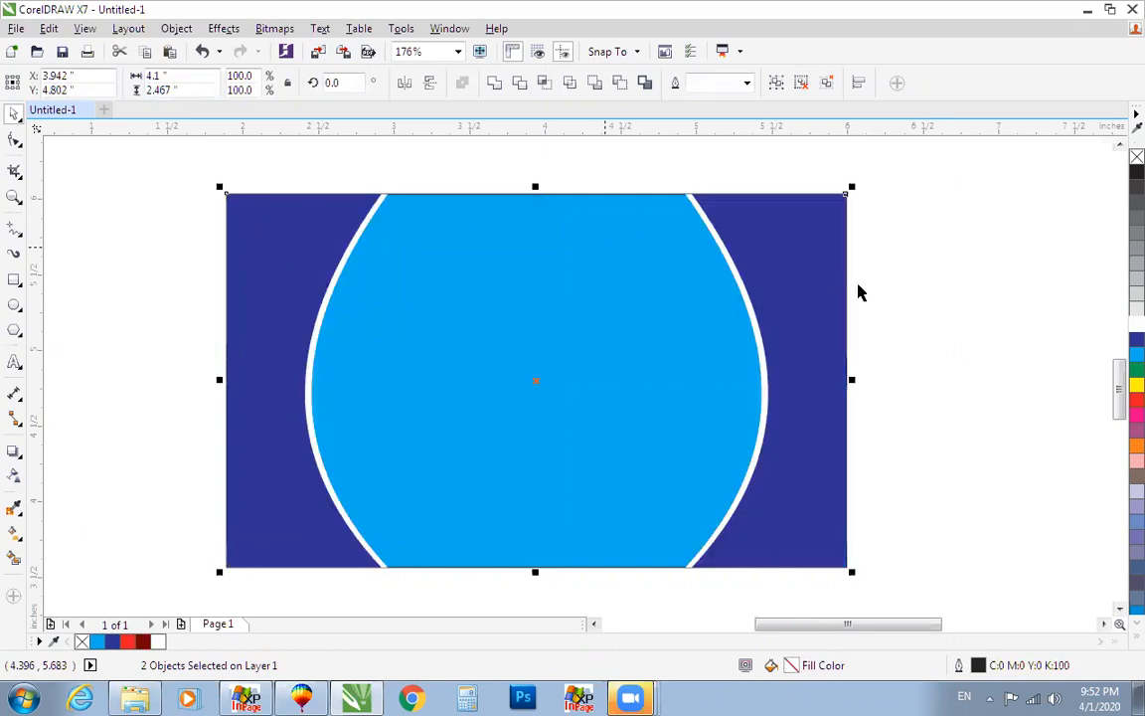
pyautogui.click(949, 291)
pyautogui.scroll(-2, 949, 291)
pyautogui.press('F2')
pyautogui.moveTo(478, 182); pyautogui.dragTo(965, 521)
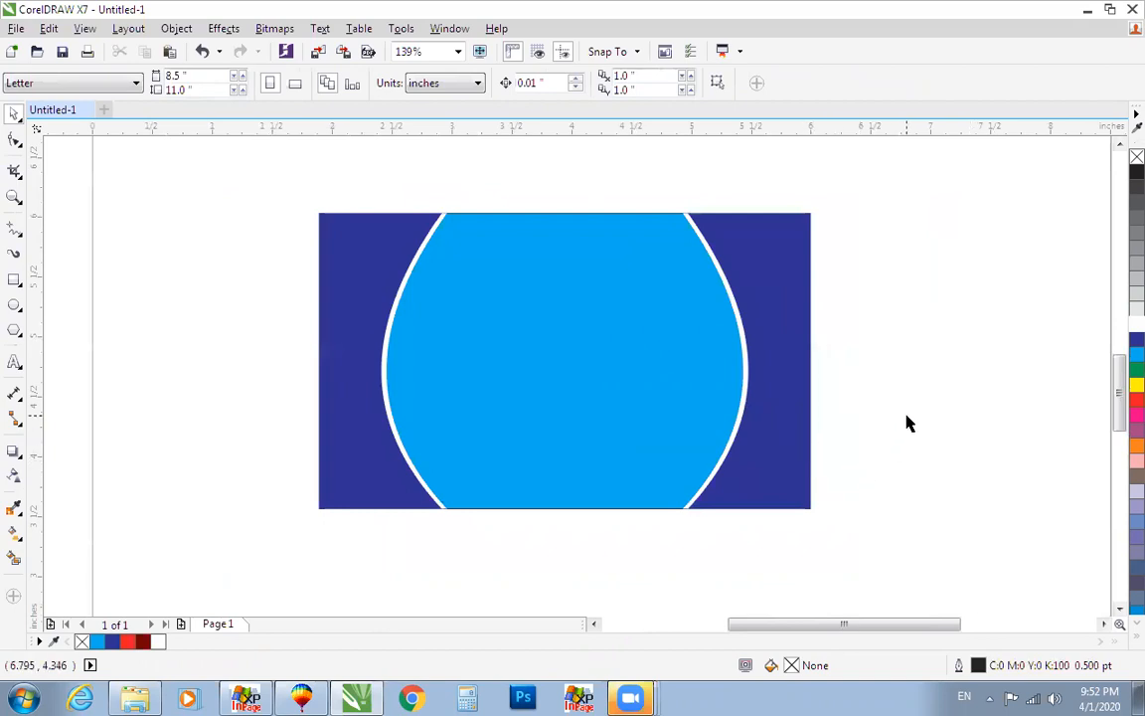
pyautogui.click(639, 696)
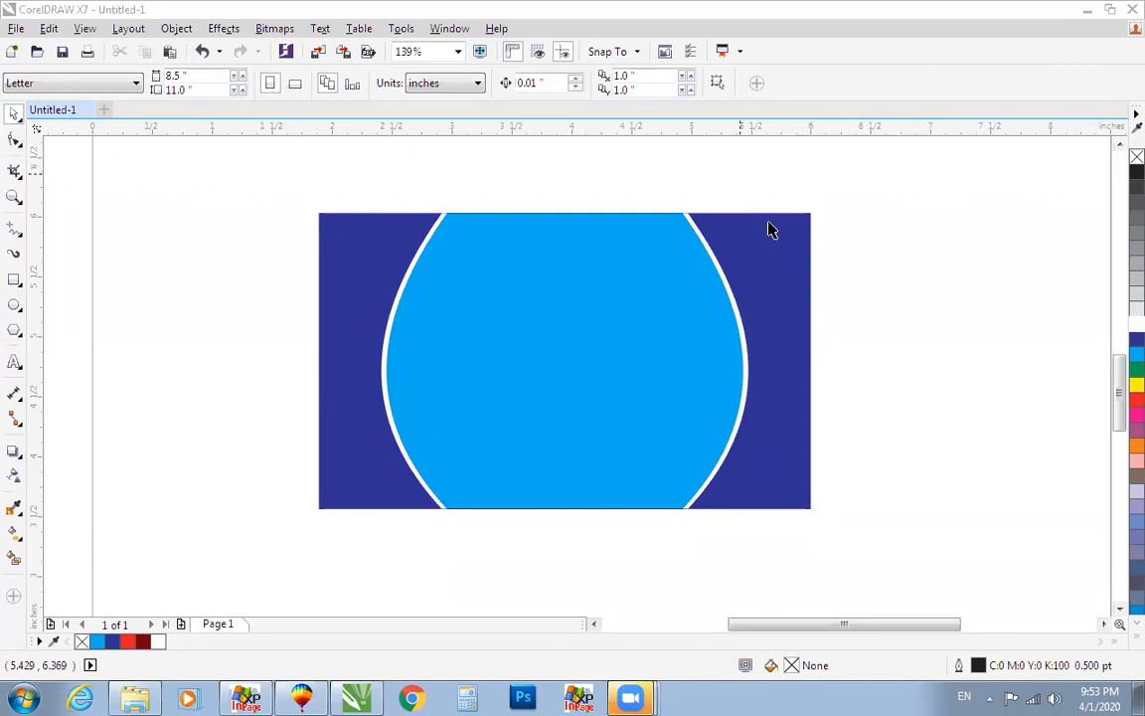
# Step: Delete both curved panel groups, keeping only the light blue rectangle
pyautogui.moveTo(873, 189); pyautogui.dragTo(485, 479)
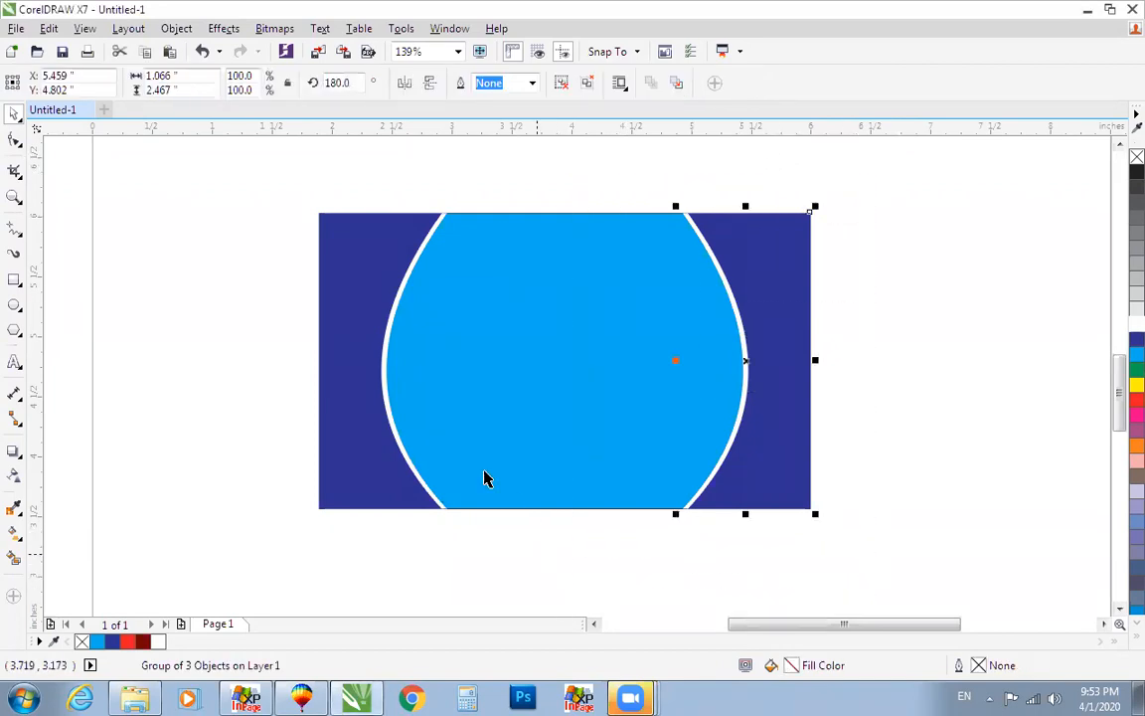
pyautogui.press('Delete')
pyautogui.moveTo(271, 182); pyautogui.dragTo(549, 534)
pyautogui.press('Delete')
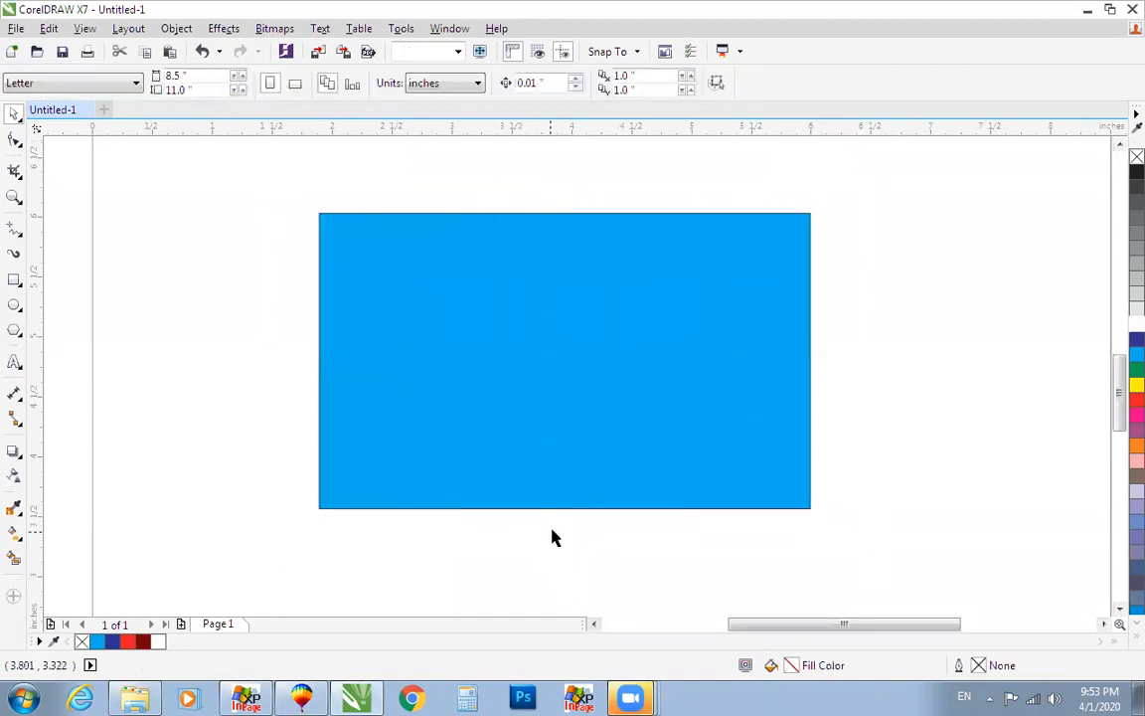
# Step: Make a full-height copy of the light blue rectangle narrowed to about 0.97 inches wide along its left edge
pyautogui.click(594, 420)
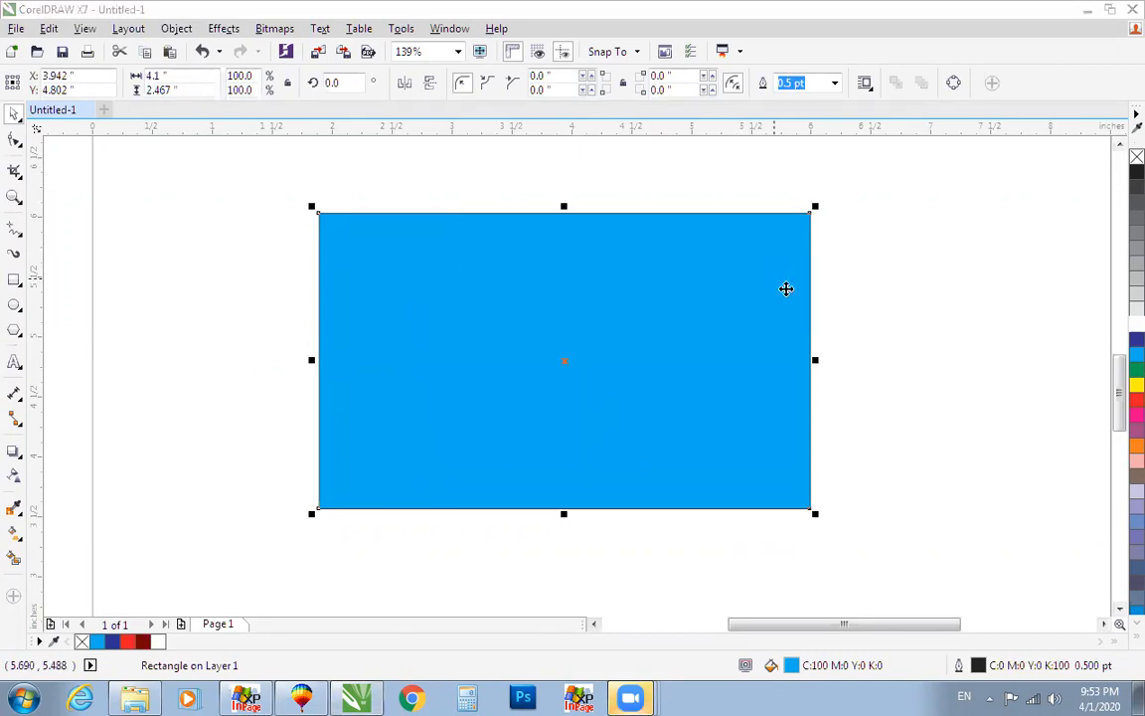
pyautogui.moveTo(478, 361); pyautogui.dragTo(442, 363)
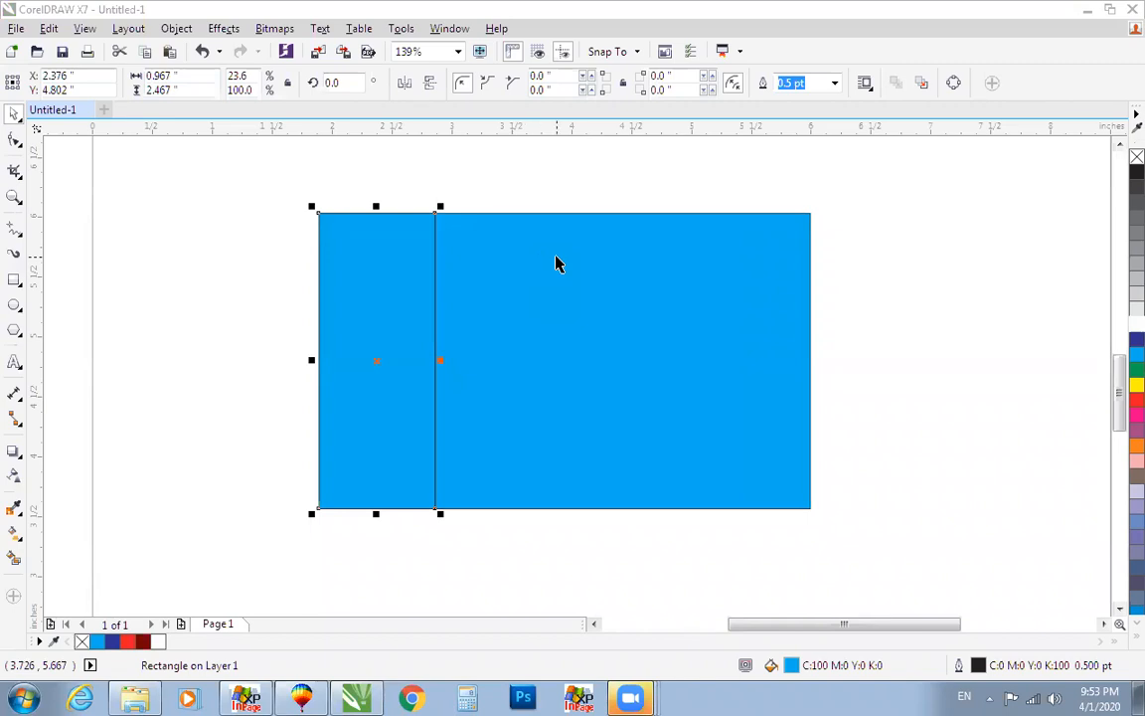
pyautogui.moveTo(269, 174); pyautogui.dragTo(809, 553)
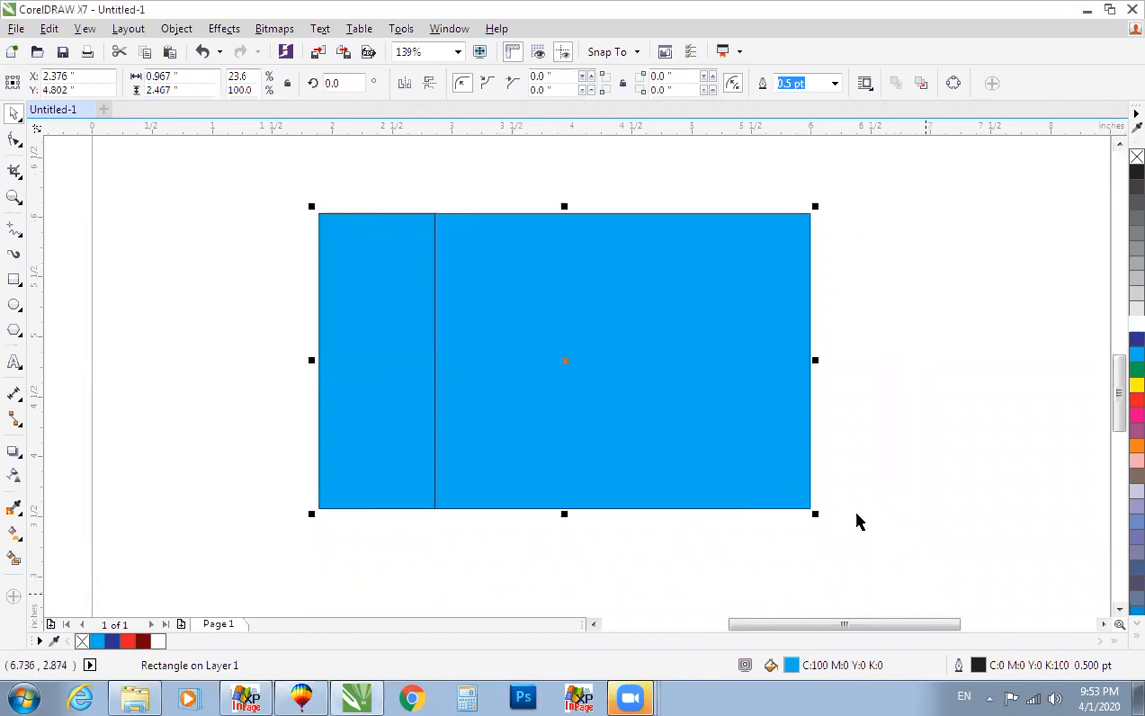
pyautogui.click(434, 235)
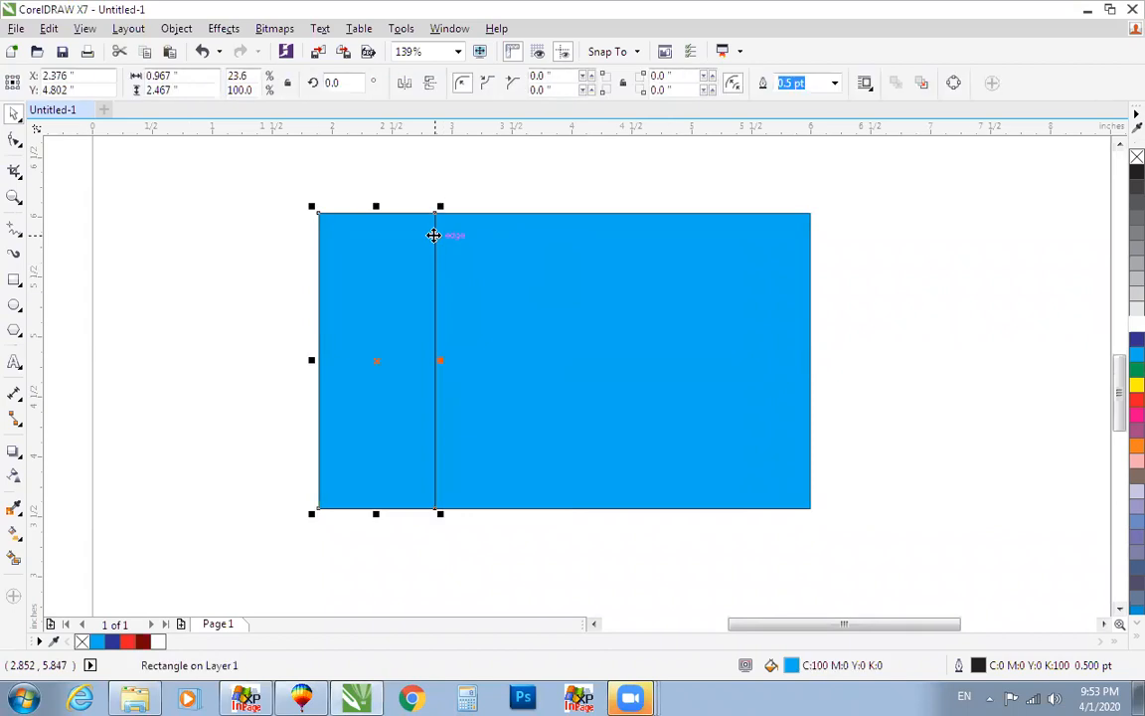
# Step: Convert the narrow left rectangle to curves and inspect its upper corner with the Shape tool
pyautogui.scroll(1, 639, 509)
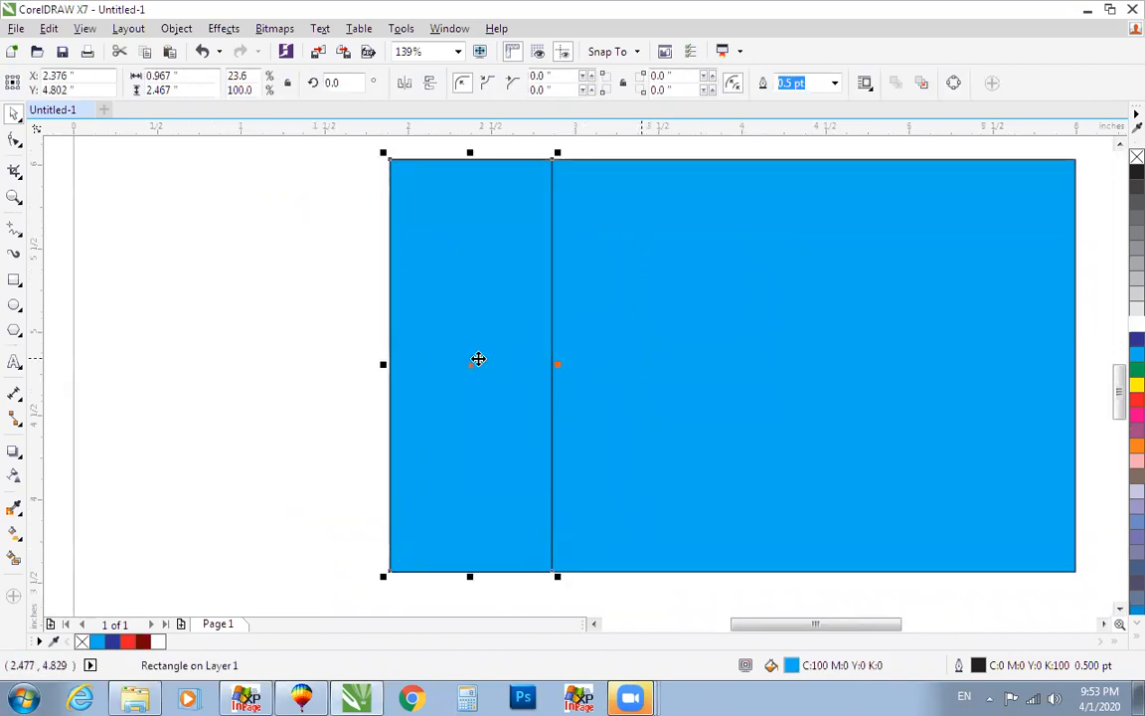
pyautogui.rightClick(471, 214)
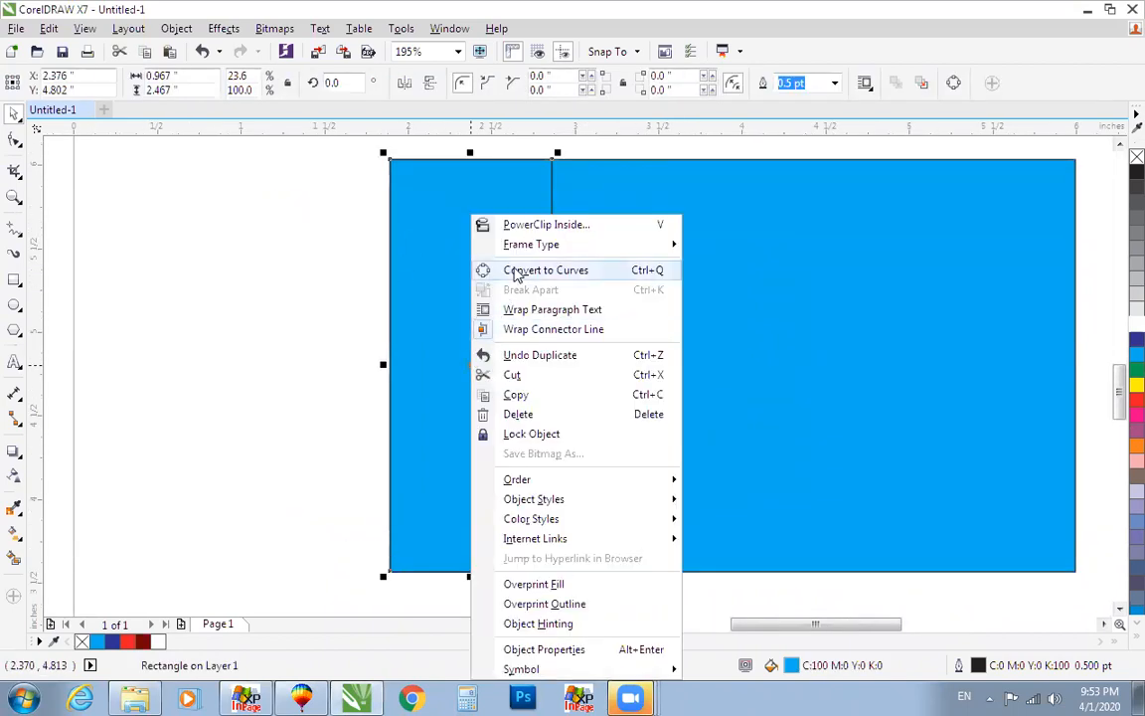
pyautogui.click(515, 268)
pyautogui.scroll(-1, 514, 266)
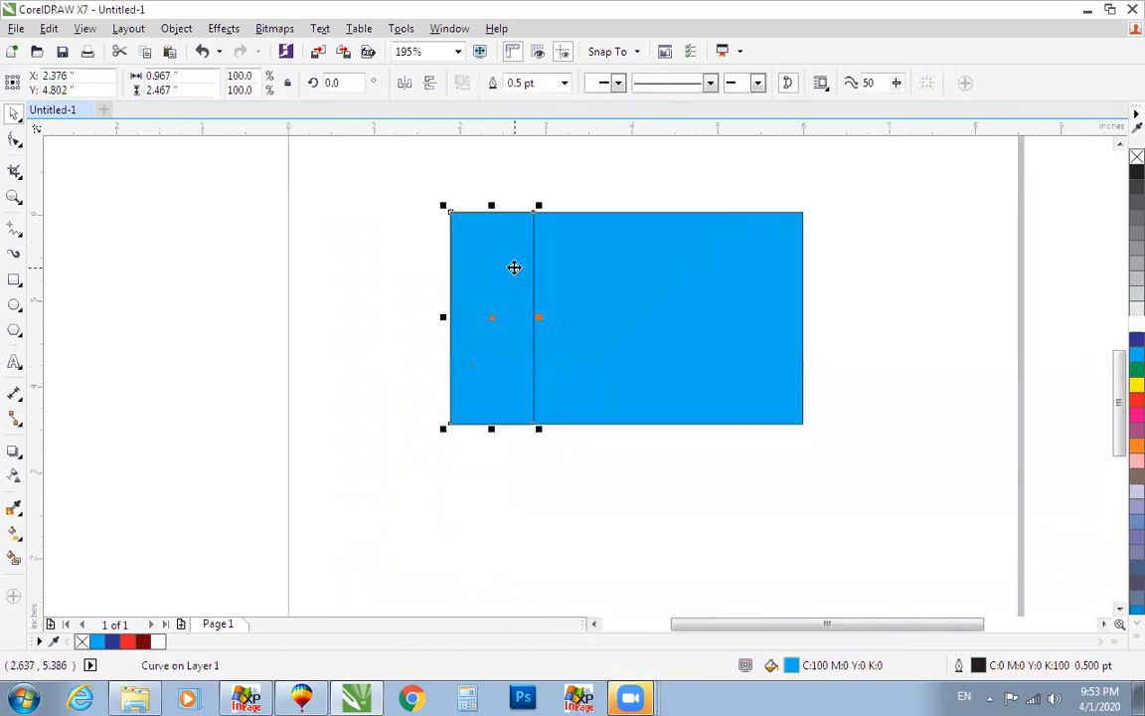
pyautogui.moveTo(396, 187); pyautogui.dragTo(716, 477)
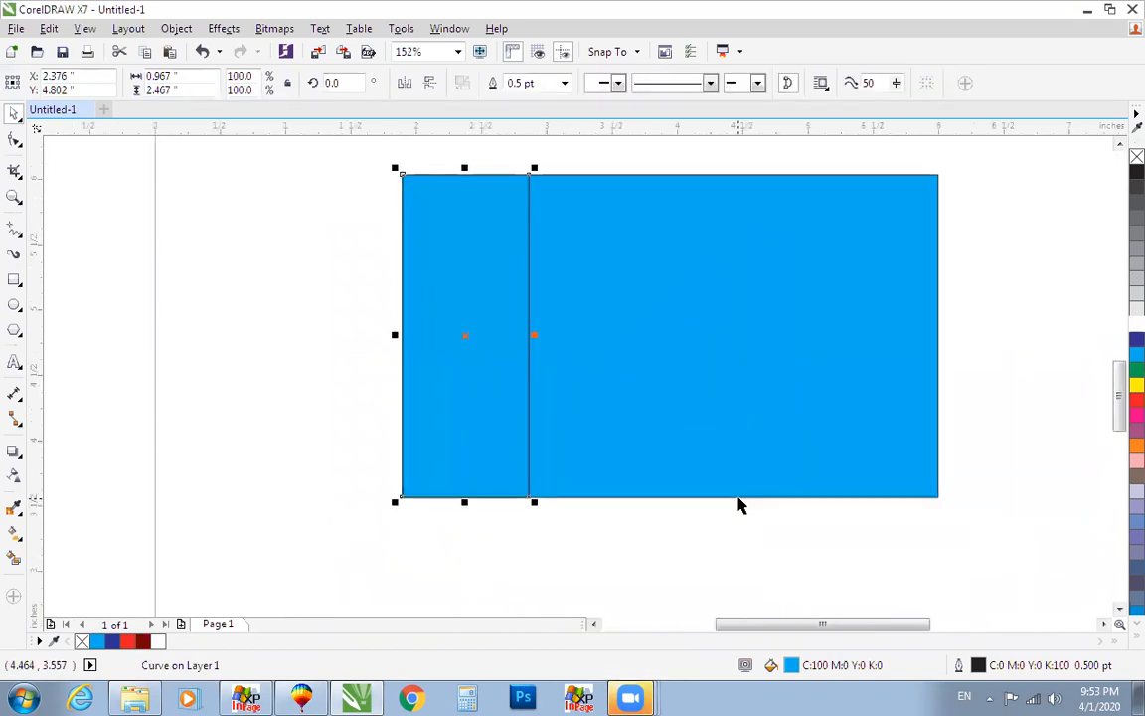
pyautogui.moveTo(387, 169); pyautogui.dragTo(582, 513)
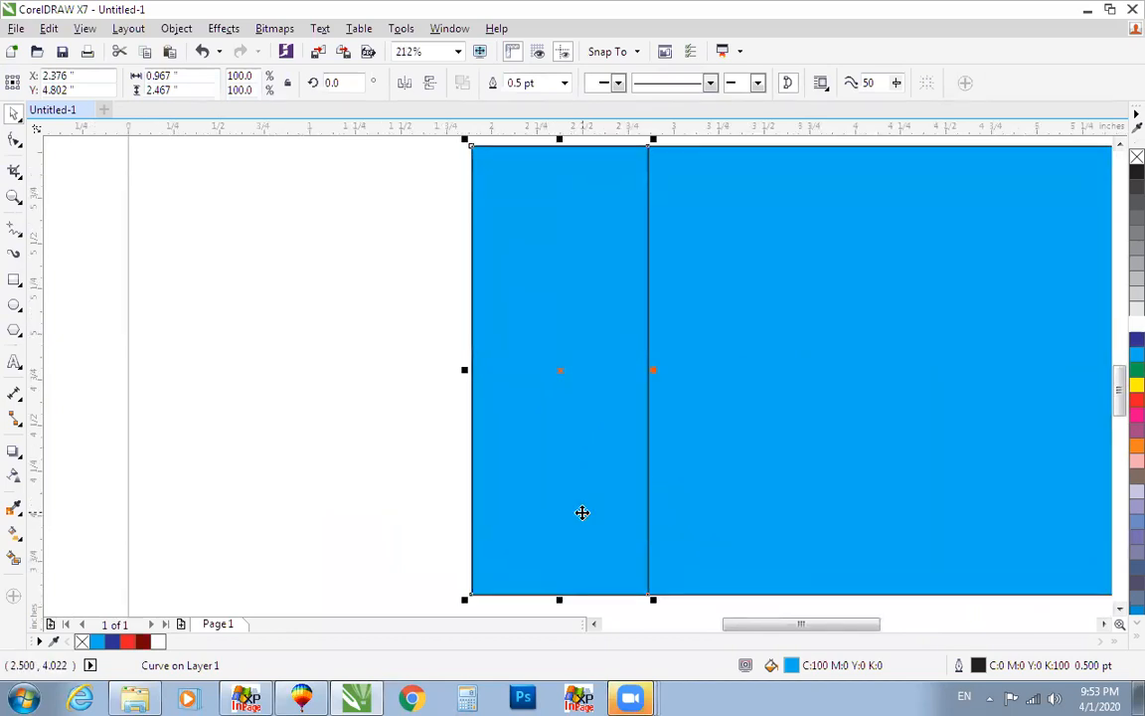
pyautogui.click(387, 376)
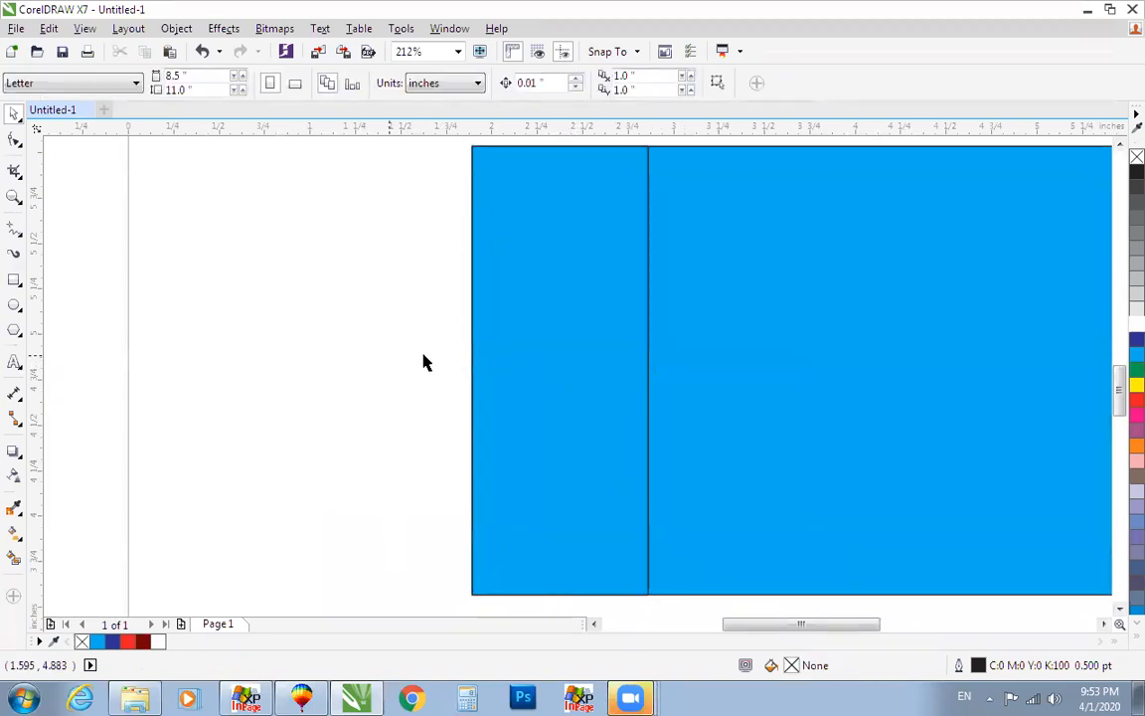
pyautogui.click(649, 352)
pyautogui.press('F10')
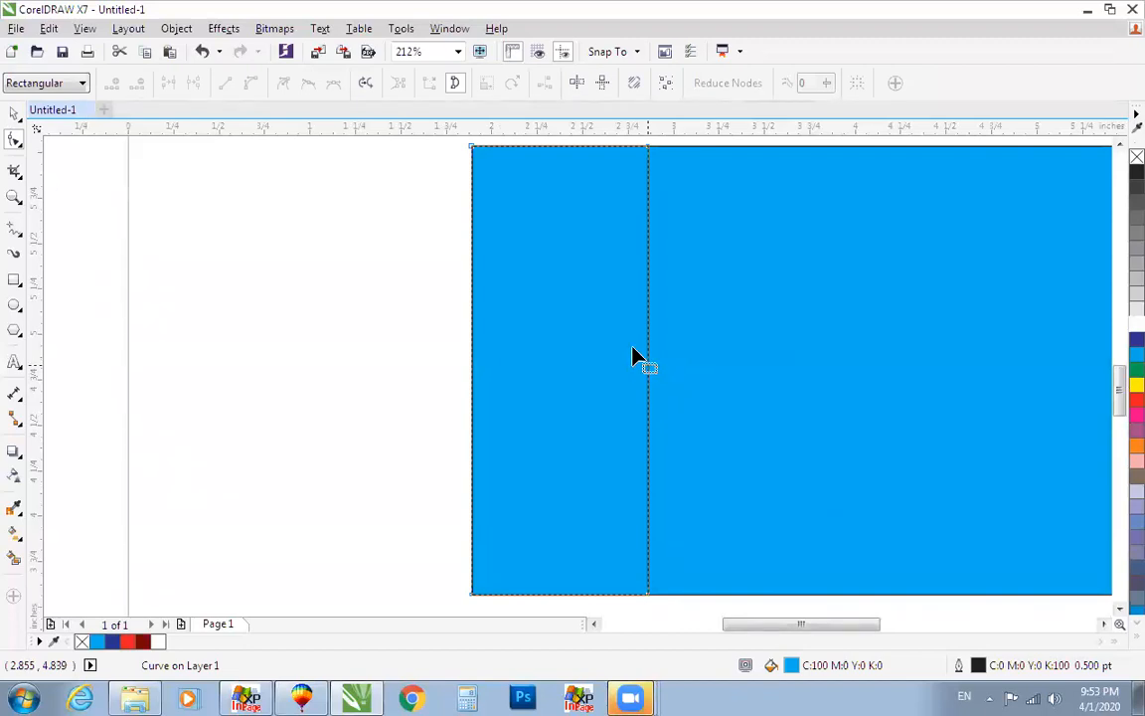
pyautogui.press('F2')
pyautogui.moveTo(599, 216); pyautogui.dragTo(764, 140)
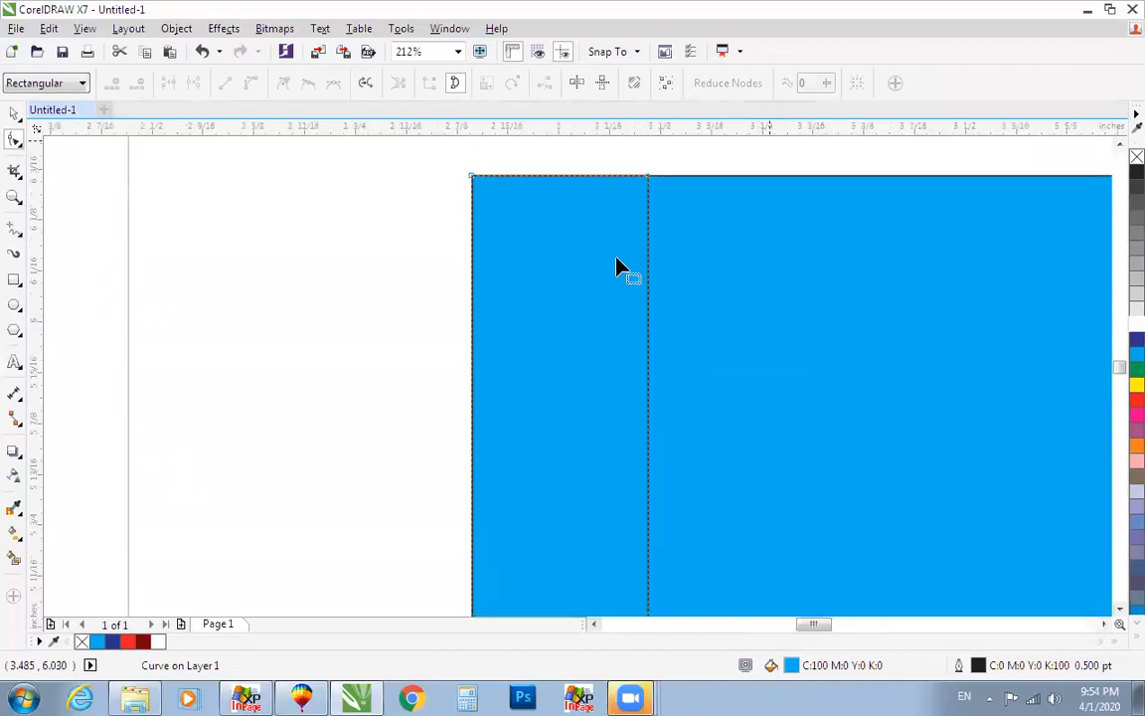
# Step: Undo the curve conversion and the narrow rectangle copy, and restore only the copy
pyautogui.hotkey('ctrl', 'z')
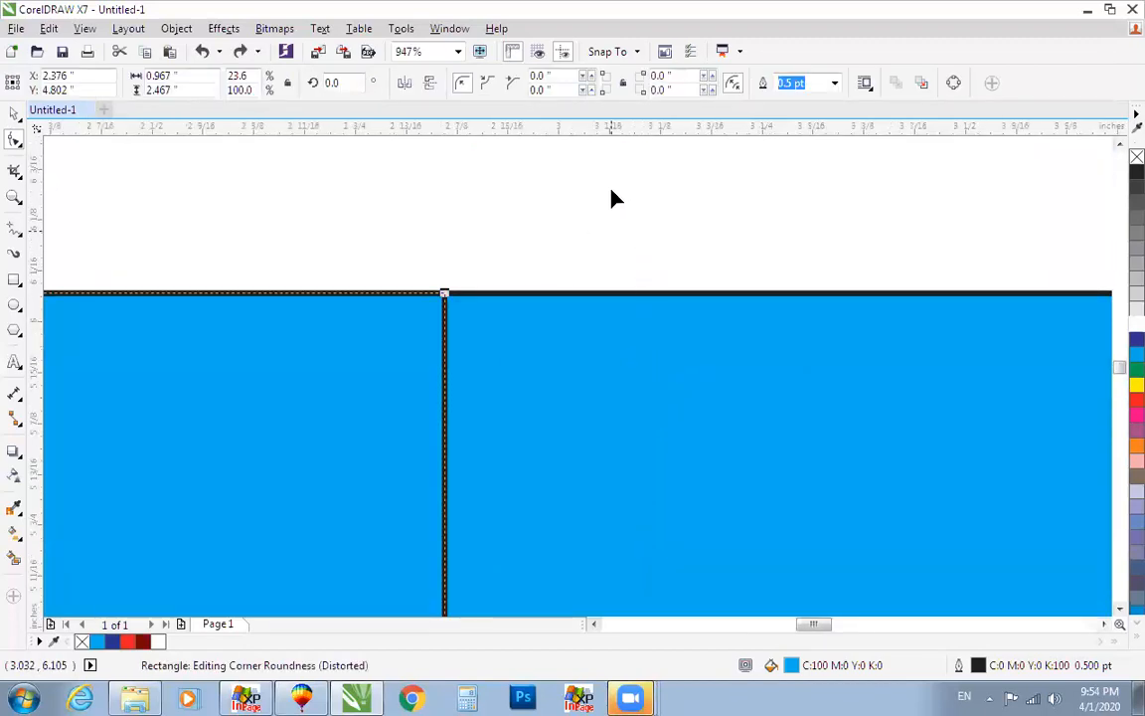
pyautogui.scroll(-1, 612, 199)
pyautogui.hotkey('ctrl', 'z')
pyautogui.scroll(-1, 615, 189)
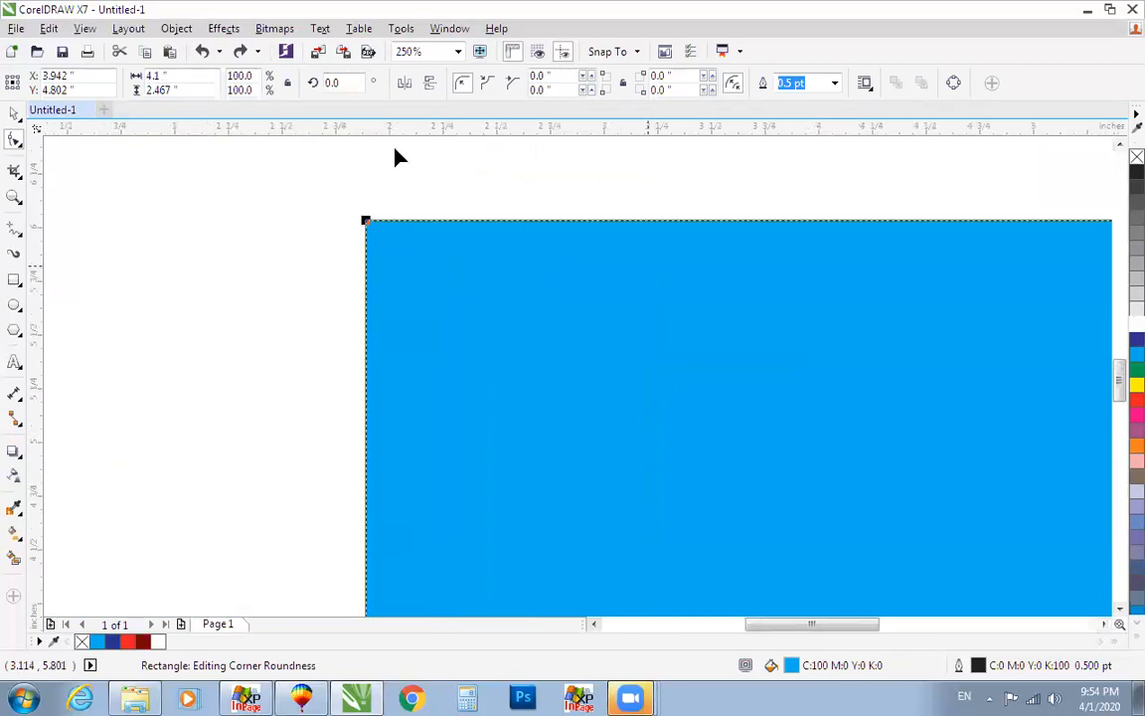
pyautogui.click(245, 53)
pyautogui.press('space')
pyautogui.press('Escape')
pyautogui.click(572, 258)
pyautogui.hotkey('shift', 'F2')
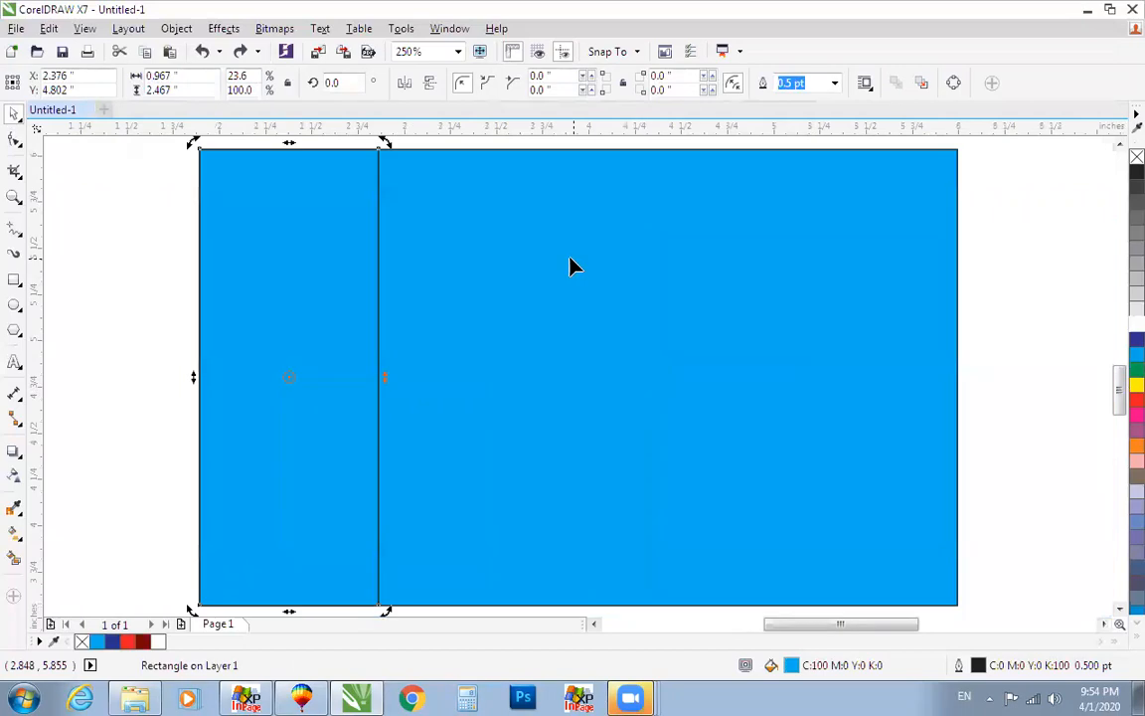
pyautogui.press('F10')
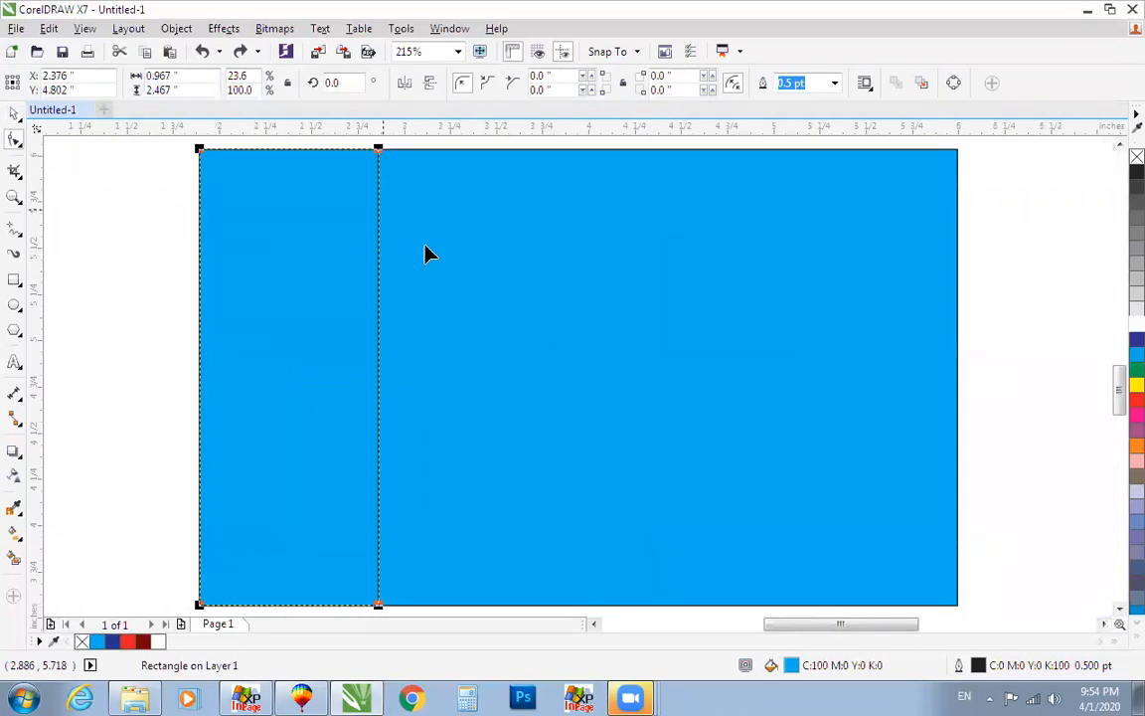
pyautogui.hotkey('ctrl', 'z')
pyautogui.click(242, 51)
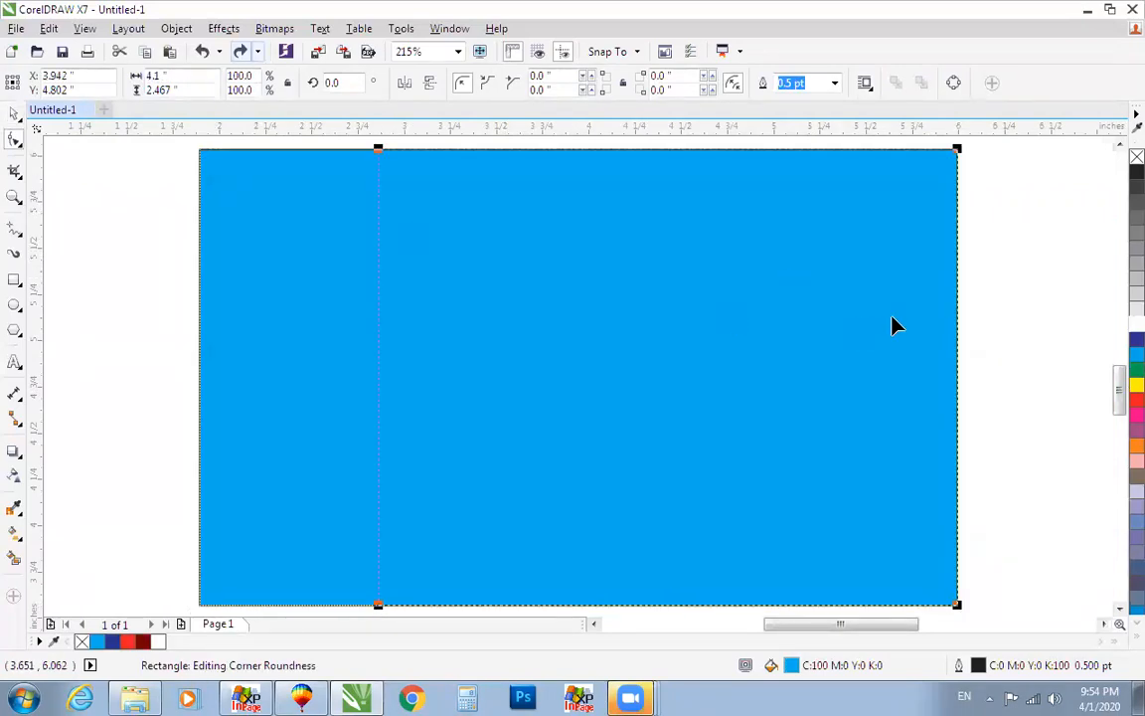
# Step: Convert the restored narrow left rectangle to curves and show its nodes with the Shape tool
pyautogui.press('space')
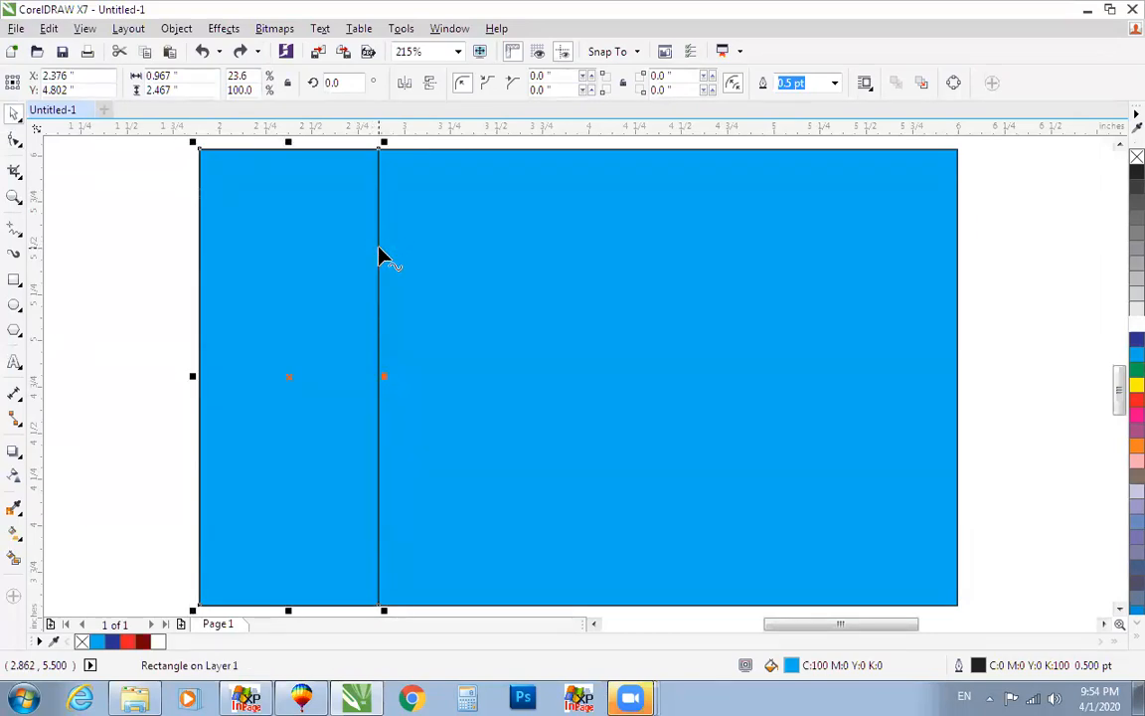
pyautogui.hotkey('ctrl', 'q')
pyautogui.press('F10')
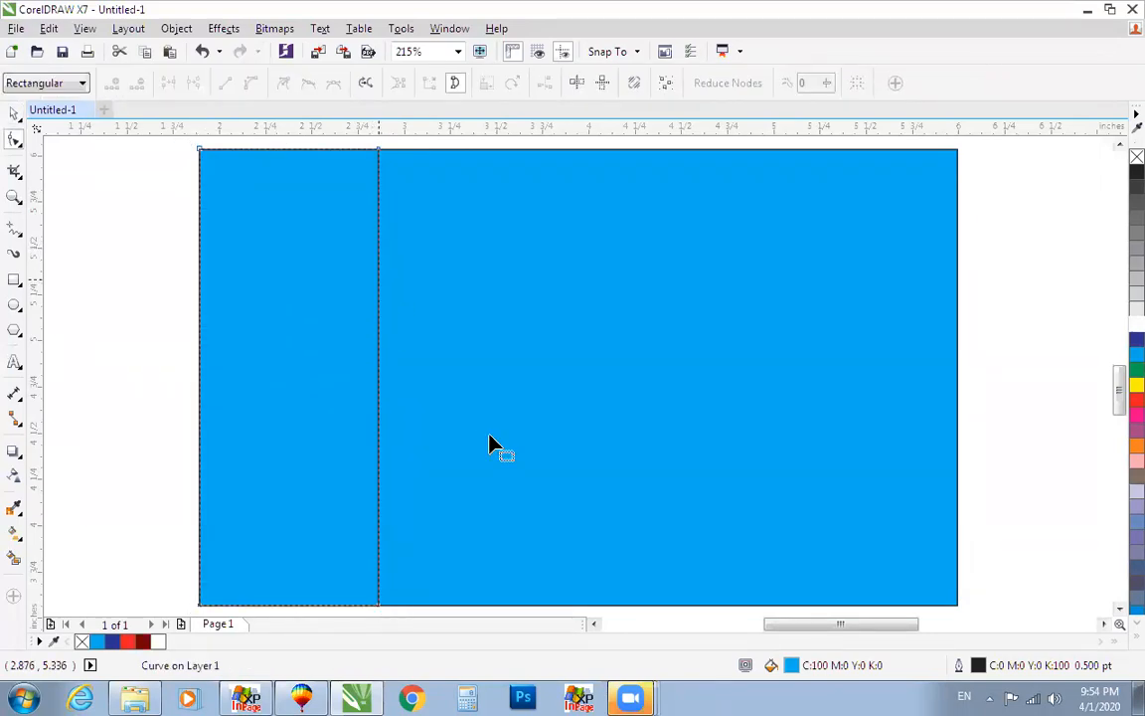
# Step: Convert the right edge of the narrow rectangle to a curve and bow its midpoint inward to the left
pyautogui.press('F2')
pyautogui.moveTo(266, 296); pyautogui.dragTo(489, 435)
pyautogui.press('F3')
pyautogui.press('F3')
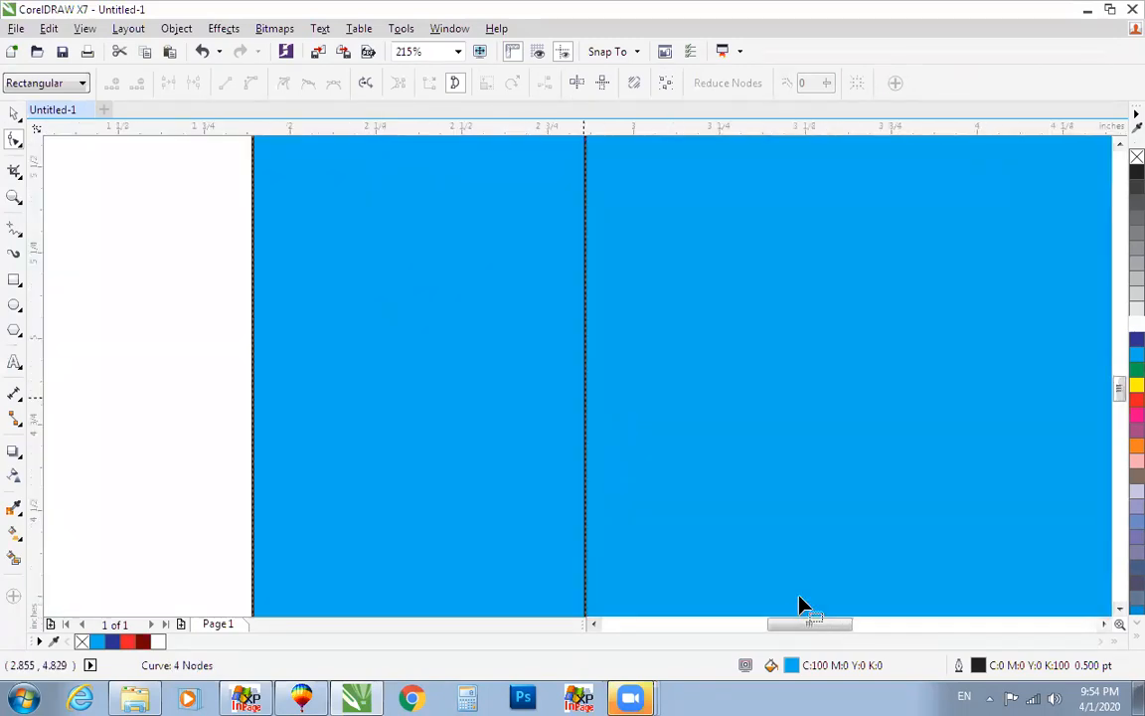
pyautogui.scroll(-1, 473, 312)
pyautogui.click(518, 324)
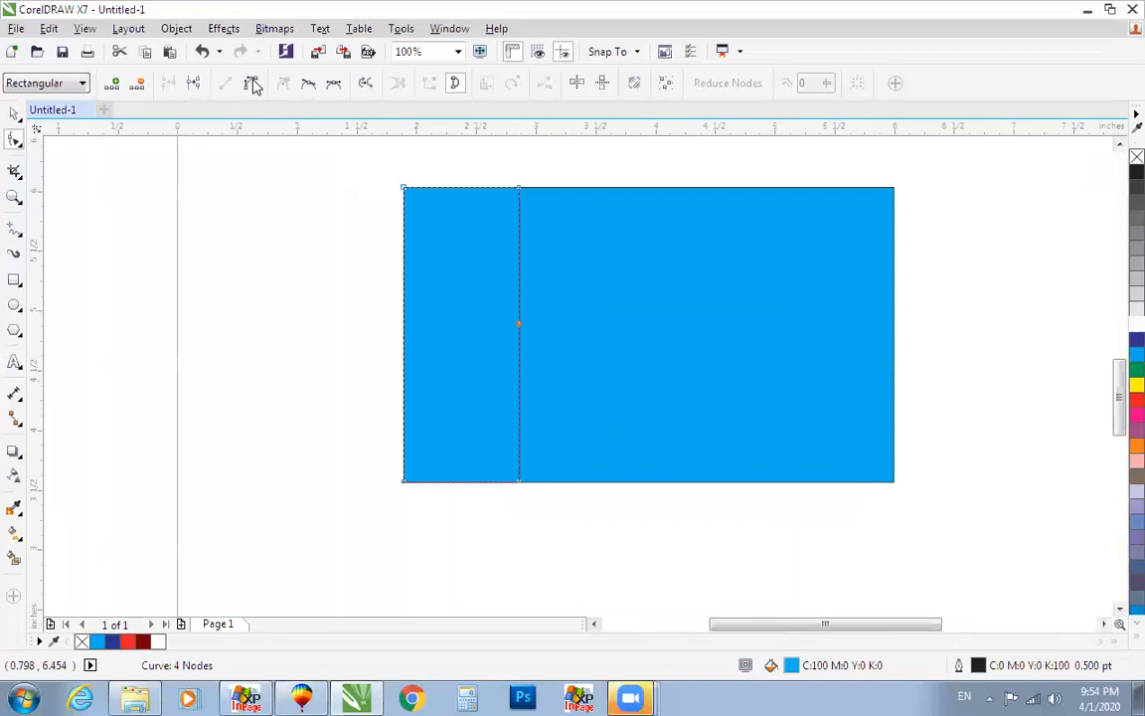
pyautogui.click(254, 87)
pyautogui.moveTo(515, 324); pyautogui.dragTo(476, 350)
# Step: Fill the curved side panel with dark blue (C:100 M:100 Y:0 K:0) and remove its outline
pyautogui.press('space')
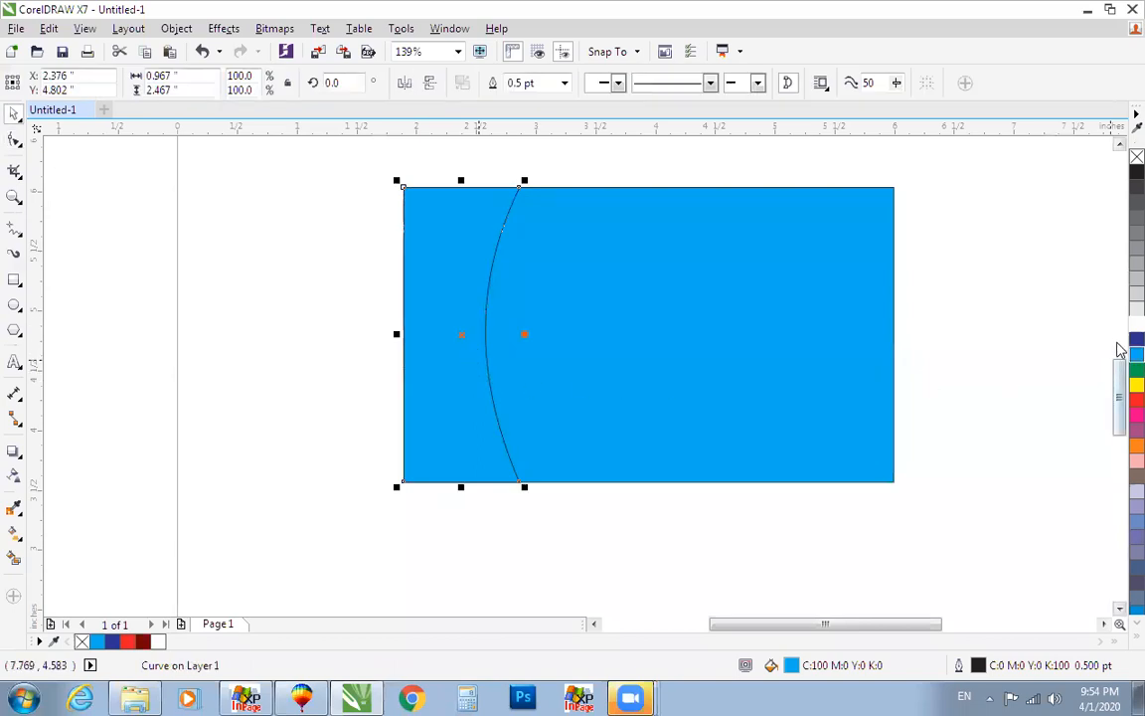
pyautogui.click(1137, 339)
pyautogui.rightClick(1137, 157)
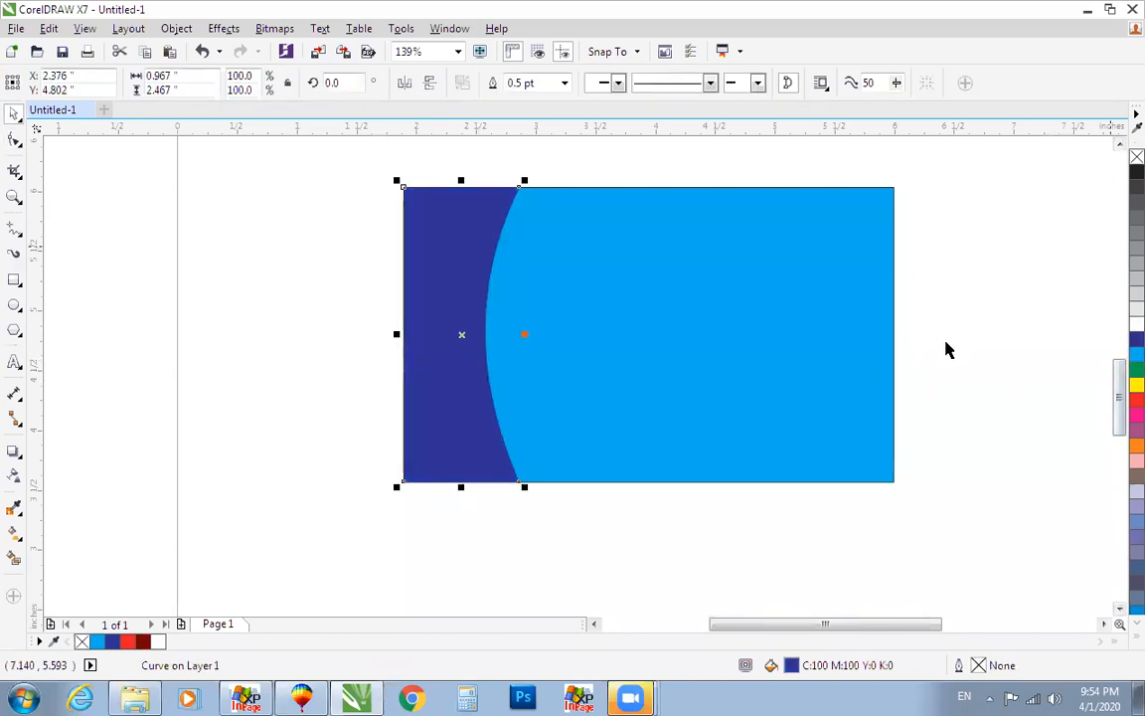
pyautogui.click(1003, 314)
# Step: Duplicate the dark blue panel about 0.06 inches to the right and fill the copy with white
pyautogui.click(468, 312)
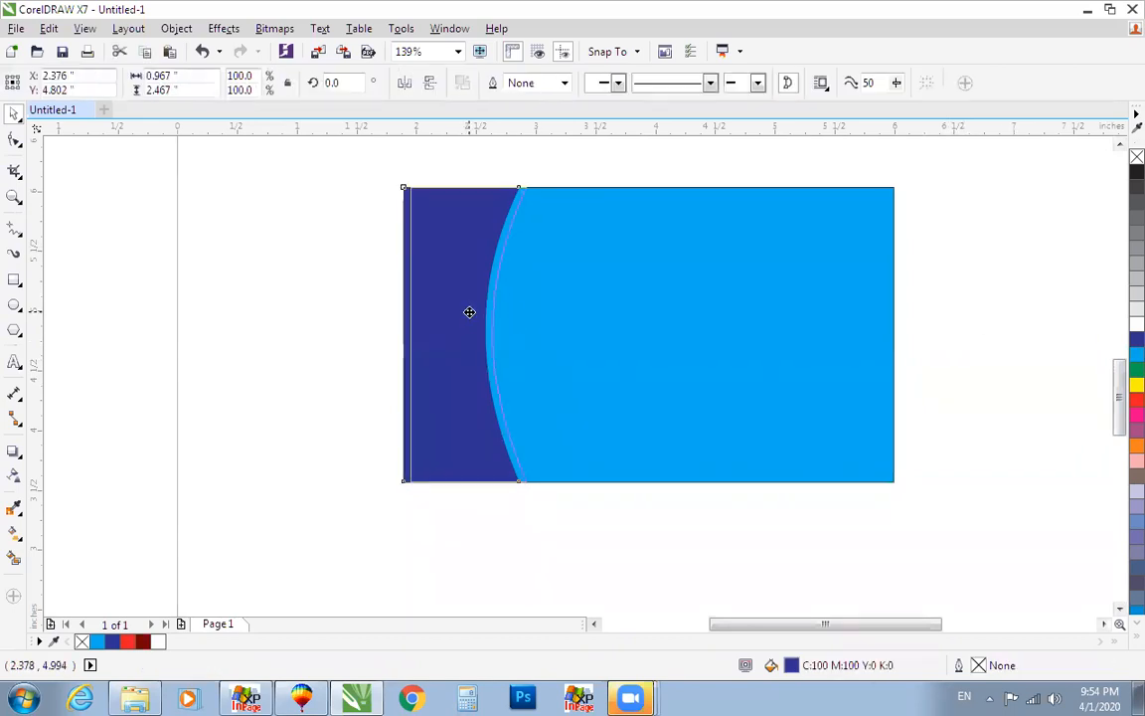
pyautogui.moveTo(470, 312); pyautogui.dragTo(461, 319)
pyautogui.rightClick(460, 320)
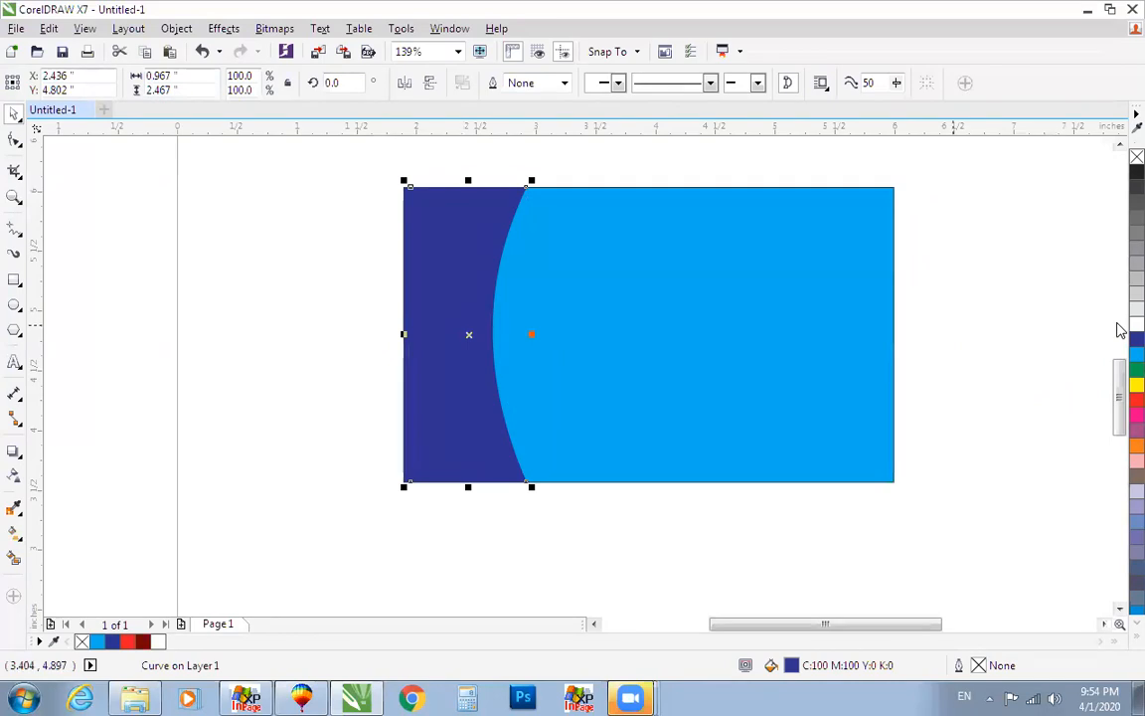
pyautogui.click(1136, 324)
# Step: Bring the original dark blue panel in front of the white copy so only a curved white stripe shows
pyautogui.click(389, 218)
pyautogui.click(404, 208)
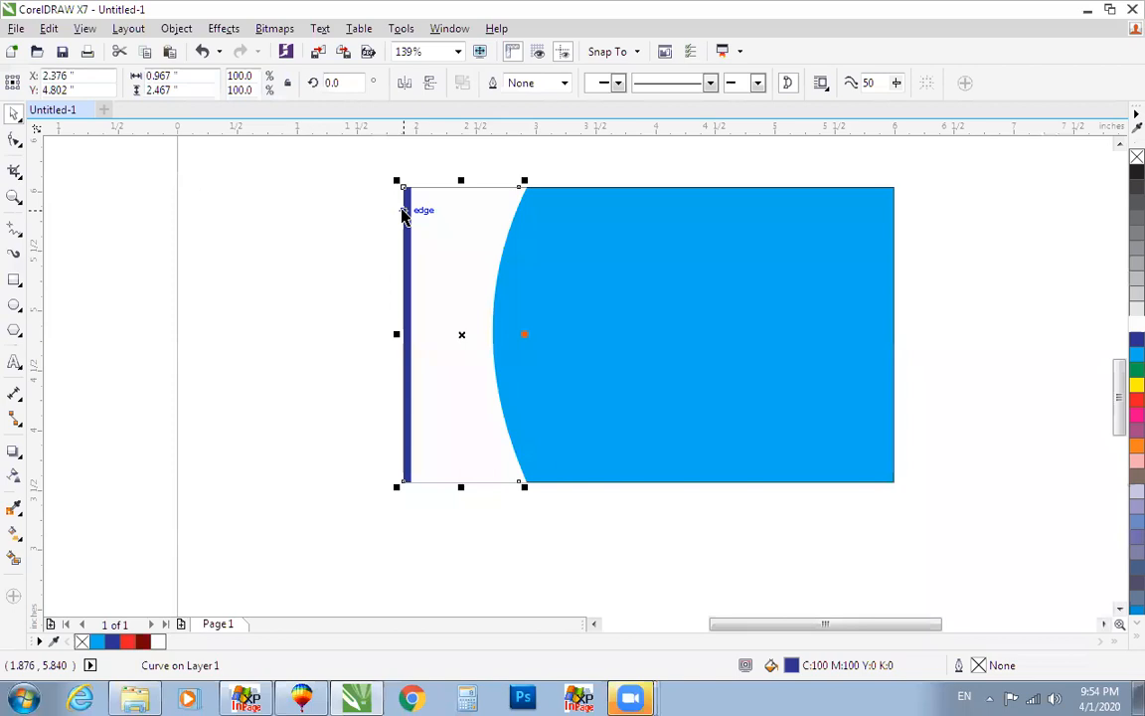
pyautogui.hotkey('shift', 'pageup')
# Step: Group the dark blue panel with its white copy
pyautogui.moveTo(353, 154); pyautogui.dragTo(591, 497)
pyautogui.click(483, 348)
pyautogui.moveTo(360, 160)
pyautogui.mouseDown()
pyautogui.moveTo(499, 374)
pyautogui.moveTo(606, 505)
pyautogui.mouseUp()
pyautogui.hotkey('ctrl', 'g')
pyautogui.hotkey('ctrl', 'z')
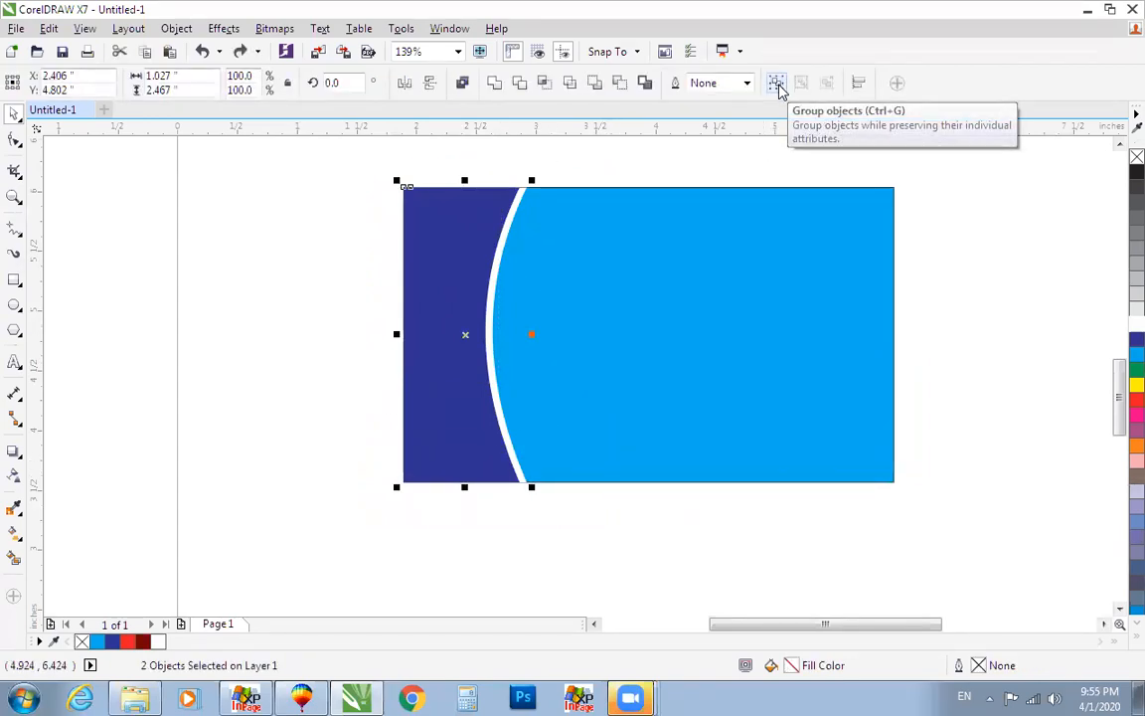
pyautogui.click(777, 85)
pyautogui.click(670, 539)
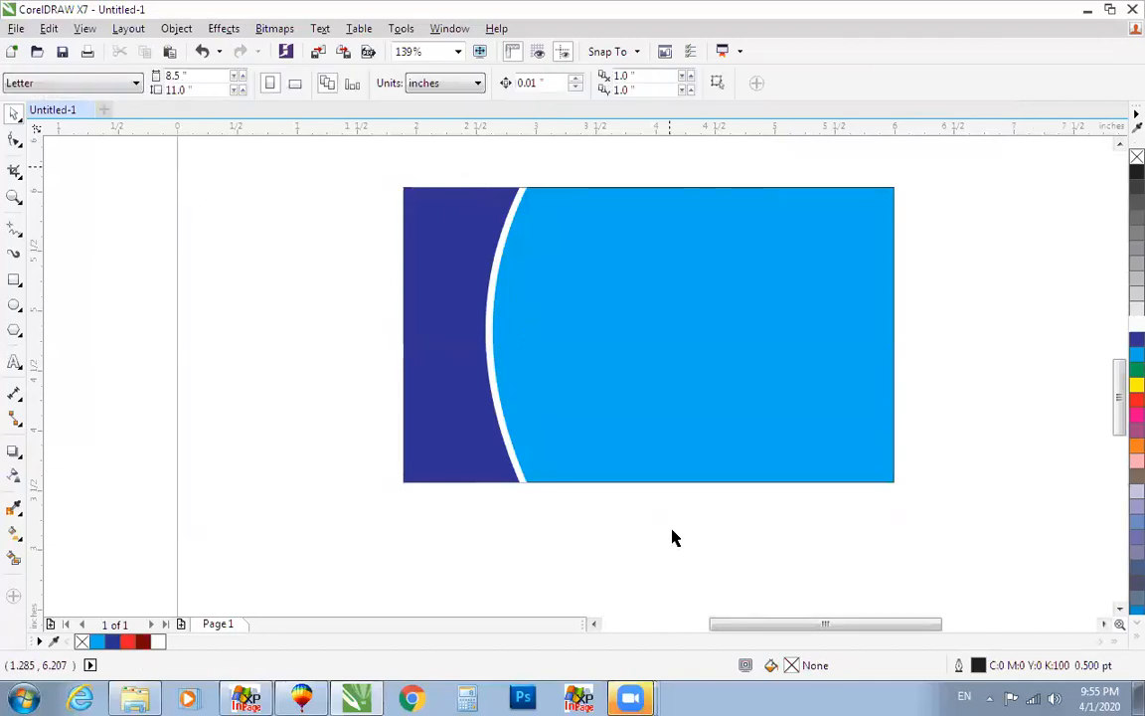
# Step: Create a full-size, horizontally mirrored copy of the panel group on its curved side, undoing the surplus attempts
pyautogui.moveTo(331, 166); pyautogui.dragTo(355, 189)
pyautogui.moveTo(674, 520); pyautogui.dragTo(671, 517)
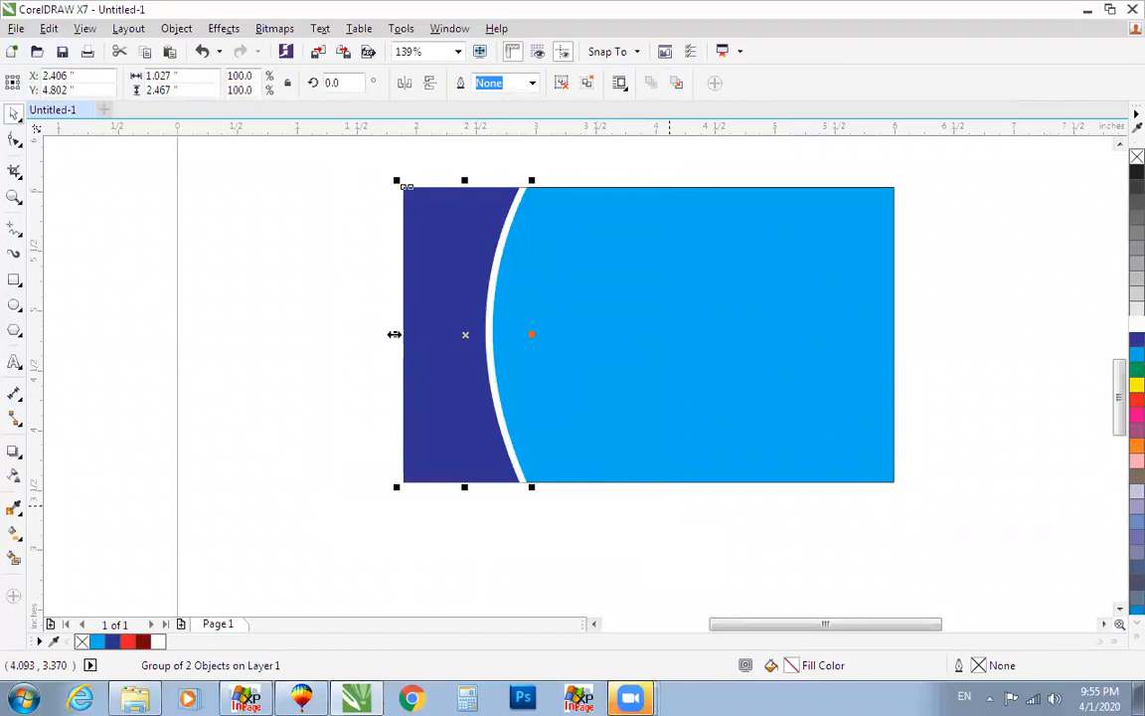
pyautogui.moveTo(395, 334); pyautogui.dragTo(596, 355)
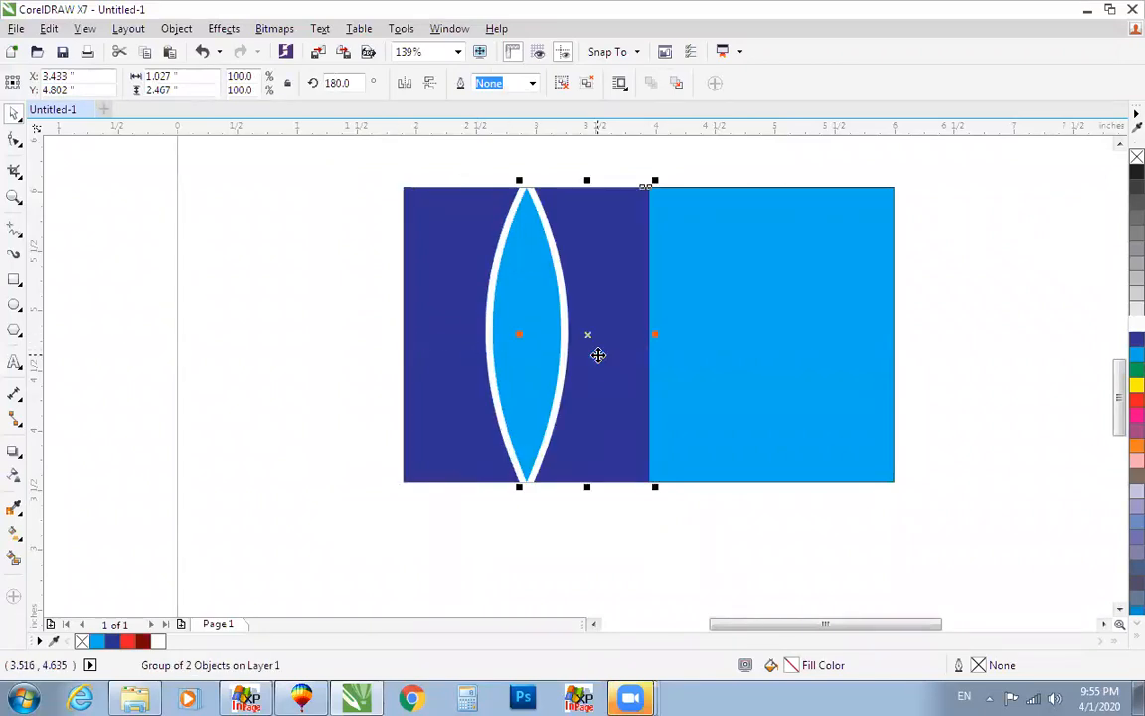
pyautogui.hotkey('ctrl', 'z')
pyautogui.moveTo(417, 333); pyautogui.dragTo(584, 355)
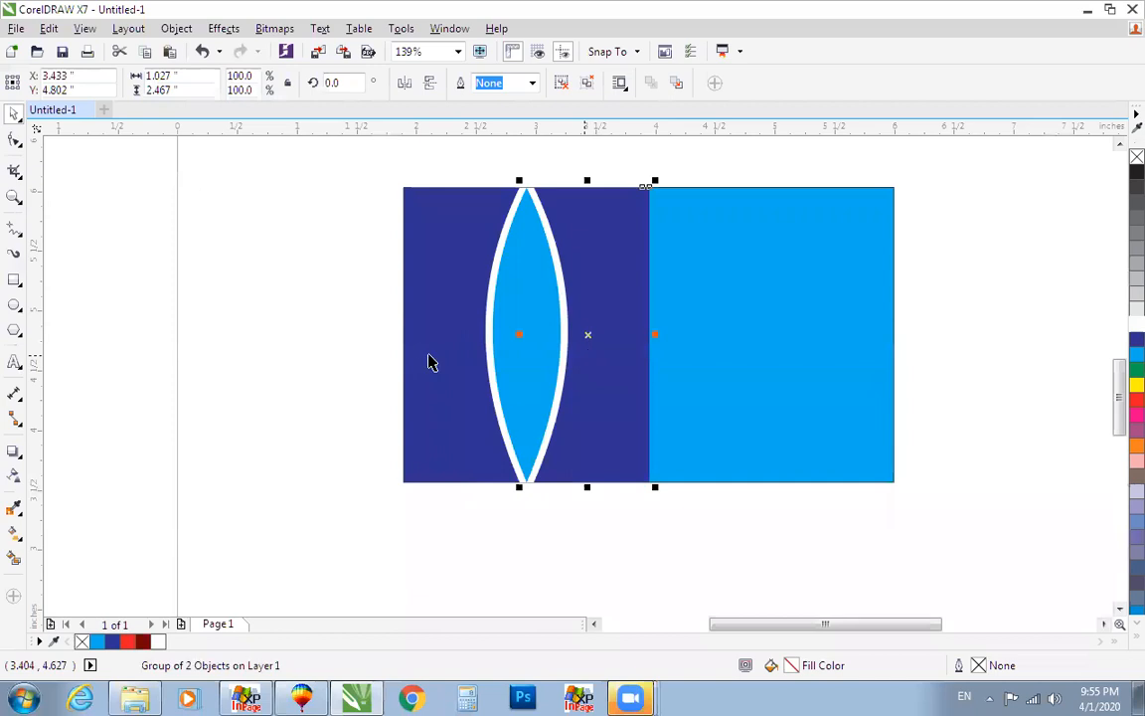
pyautogui.hotkey('ctrl', 'z')
pyautogui.moveTo(397, 335); pyautogui.dragTo(574, 347)
pyautogui.moveTo(574, 347); pyautogui.dragTo(574, 347)
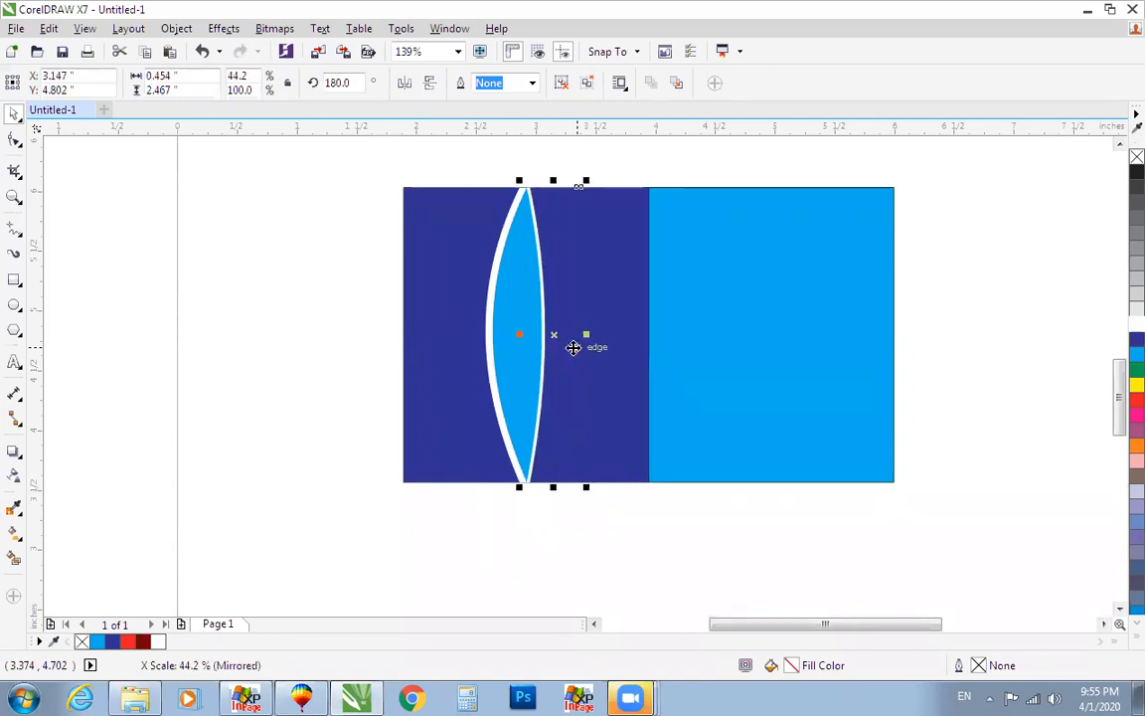
pyautogui.hotkey('ctrl', 'z')
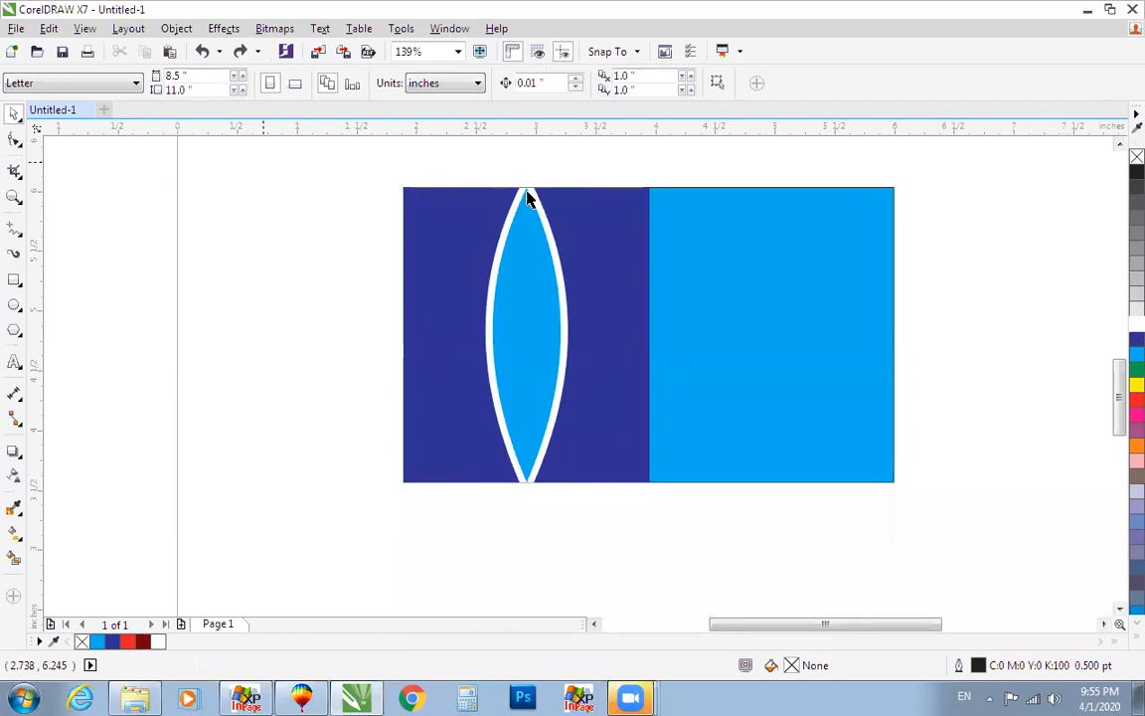
# Step: Align the mirrored panel group to the right edge of the light blue rectangle
pyautogui.moveTo(683, 460); pyautogui.dragTo(747, 467)
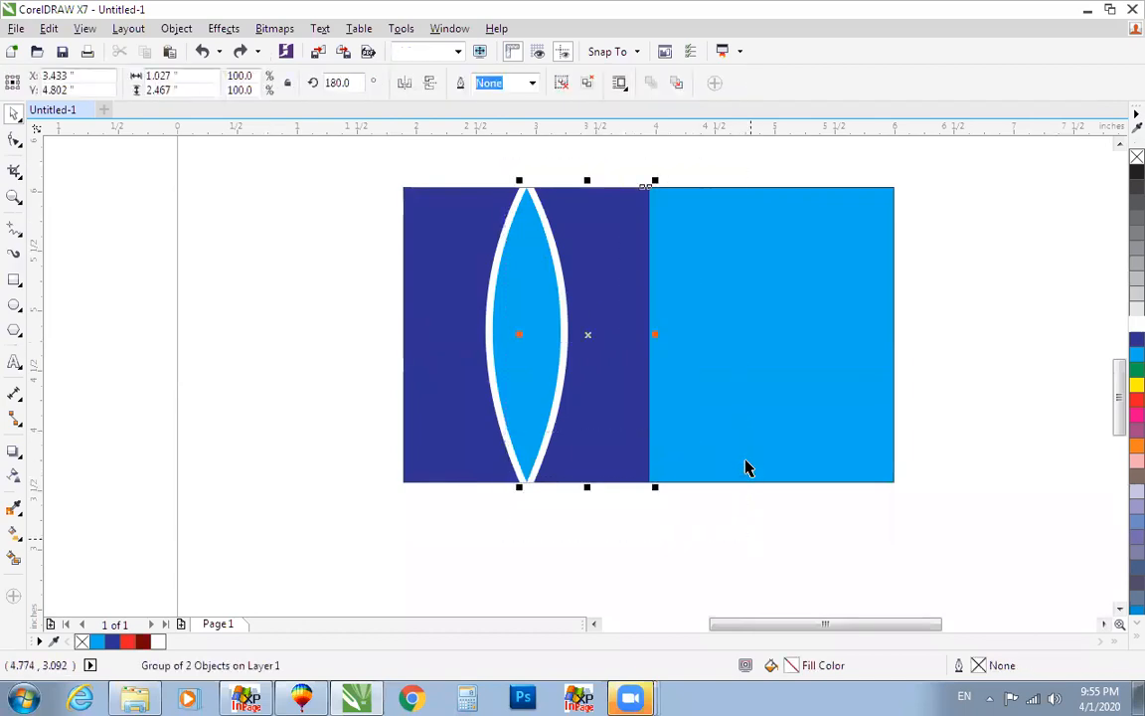
pyautogui.keyDown('shift'); pyautogui.click(746, 390); pyautogui.keyUp('shift')
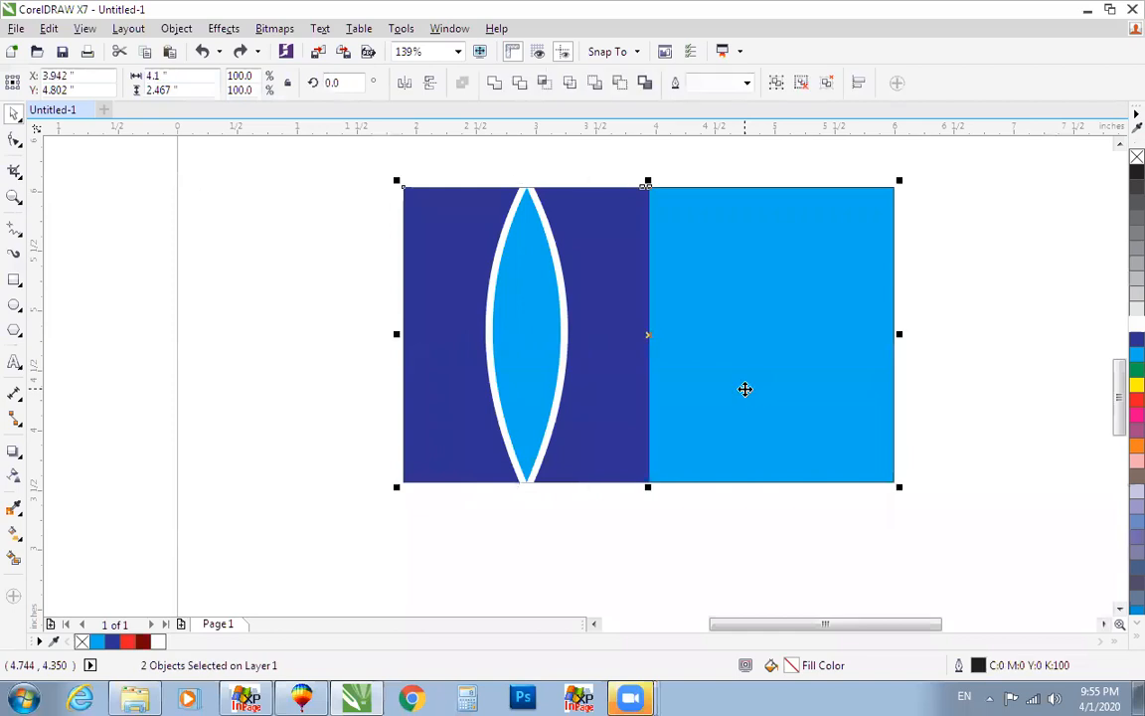
pyautogui.press('r')
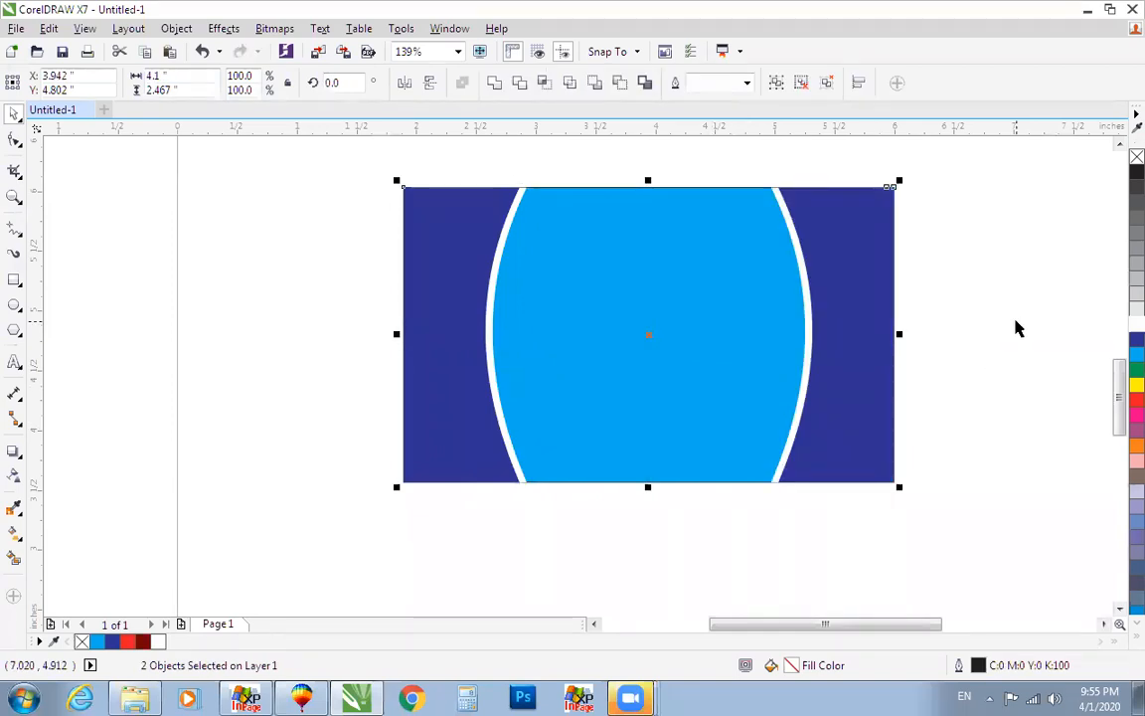
pyautogui.click(994, 345)
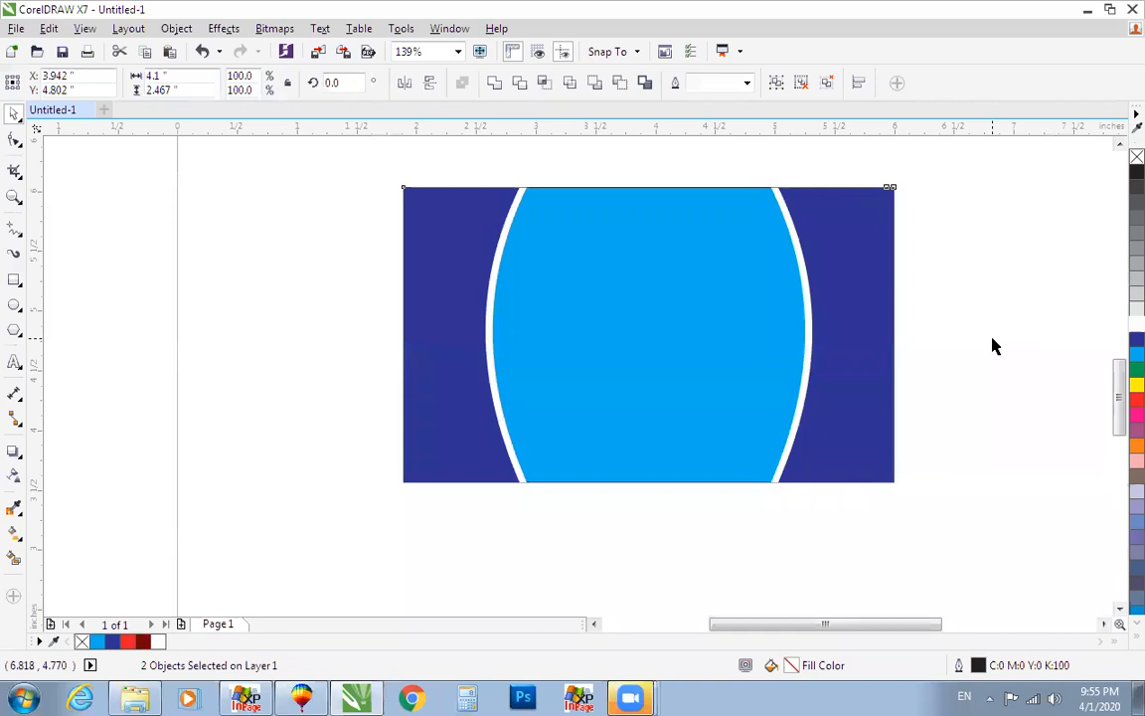